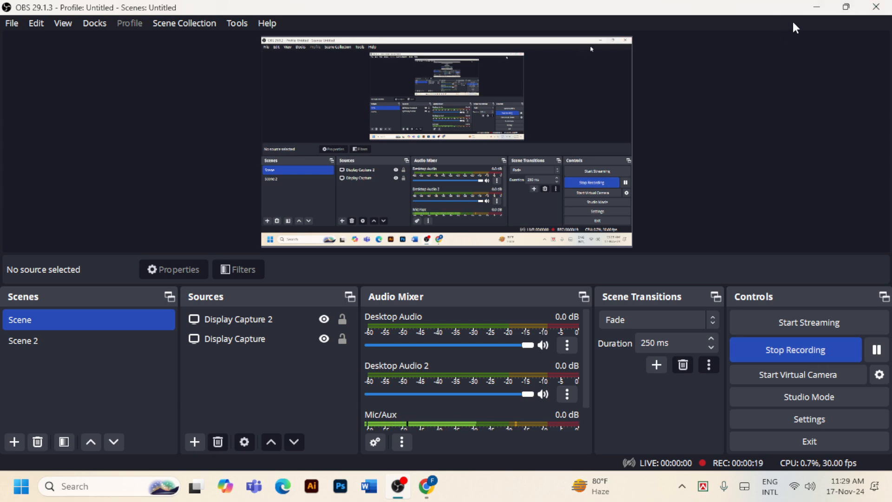
Pause and resume the OBS recording, leaving OBS and Chrome minimized to show the desktop
left_click(817, 7)
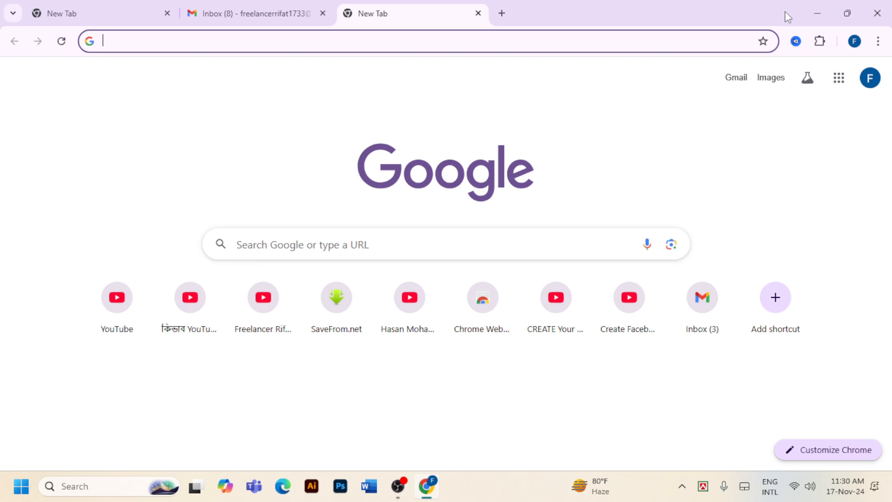
left_click(826, 10)
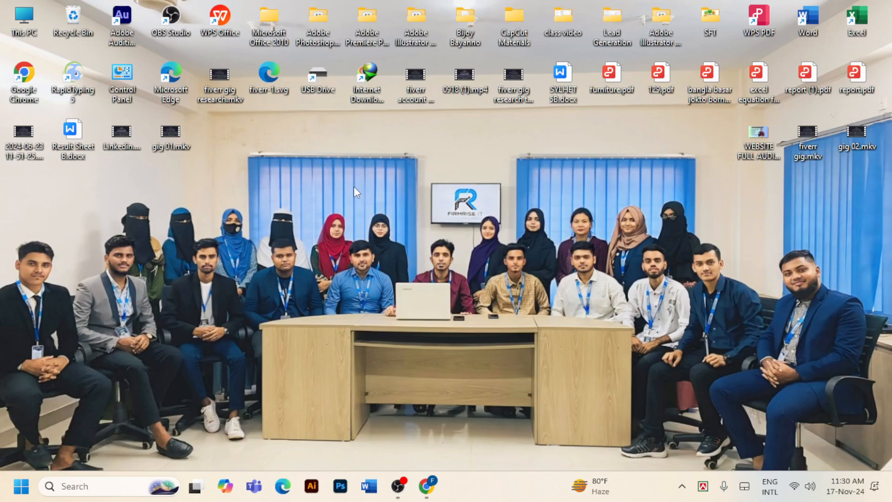
left_click(398, 467)
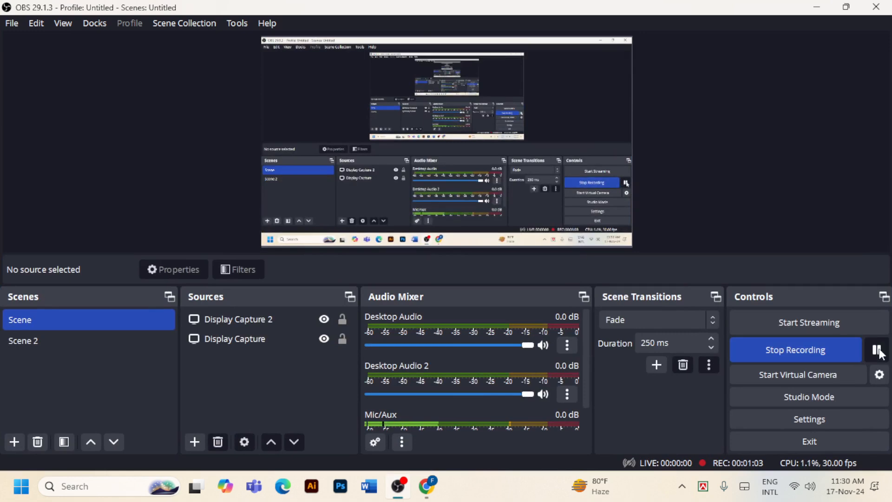
left_click(876, 354)
left_click(877, 352)
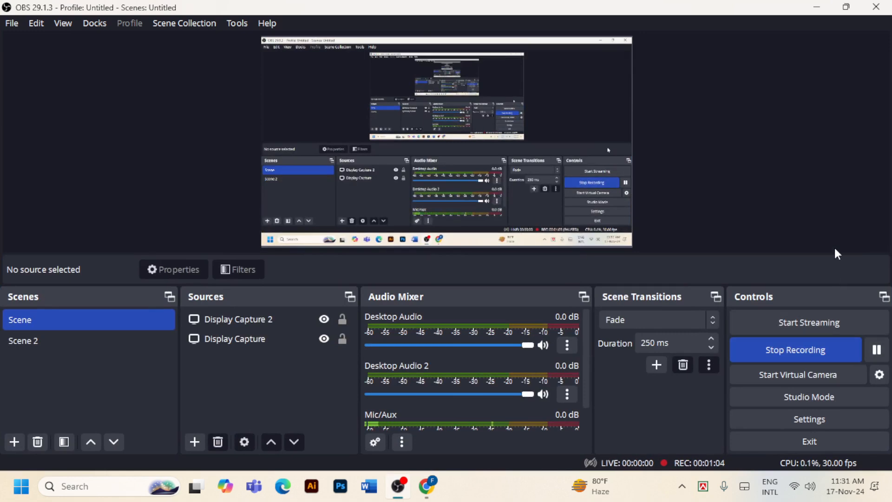
left_click(817, 7)
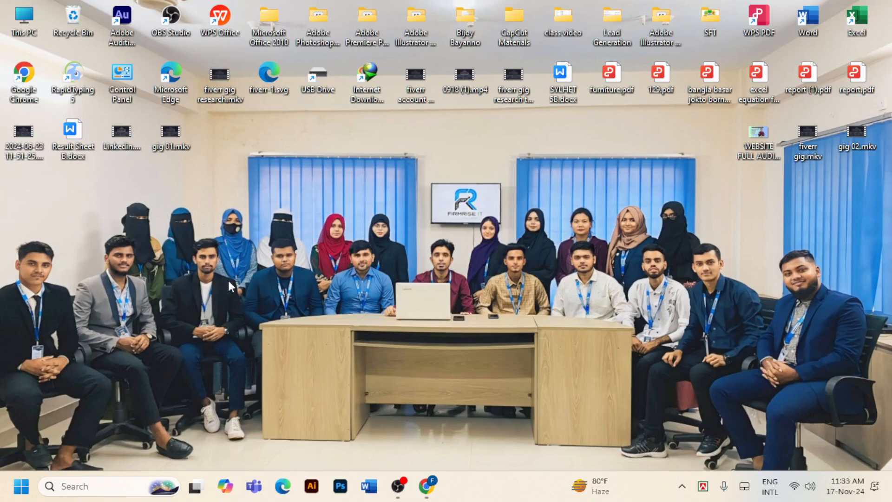
Restore the Chrome window from the taskbar
left_click(427, 486)
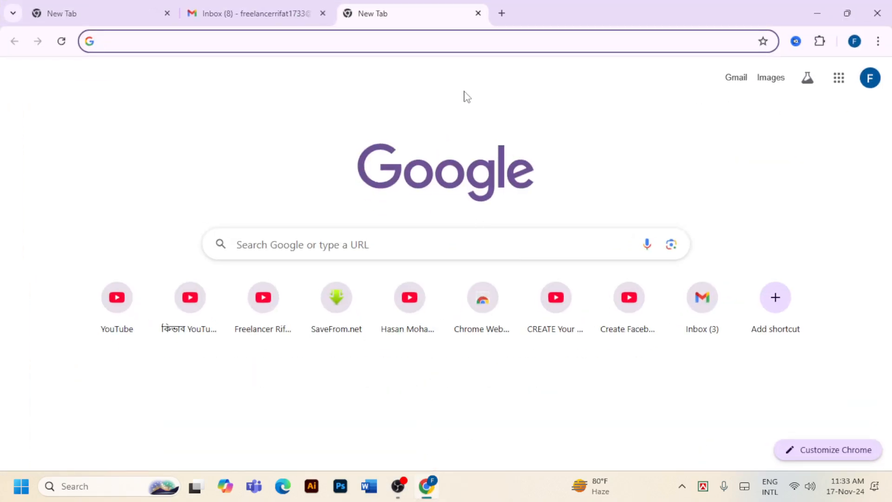
Search Google for 'upwork' and open the official Upwork site
left_click(496, 43)
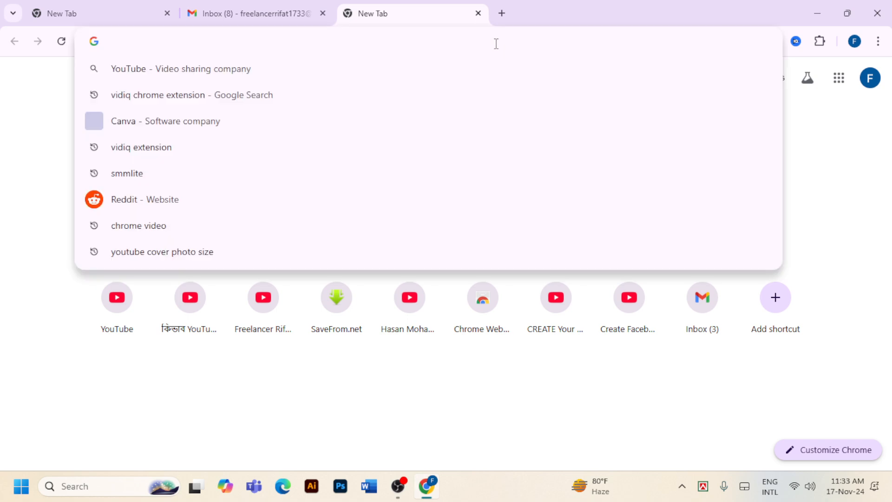
type("up")
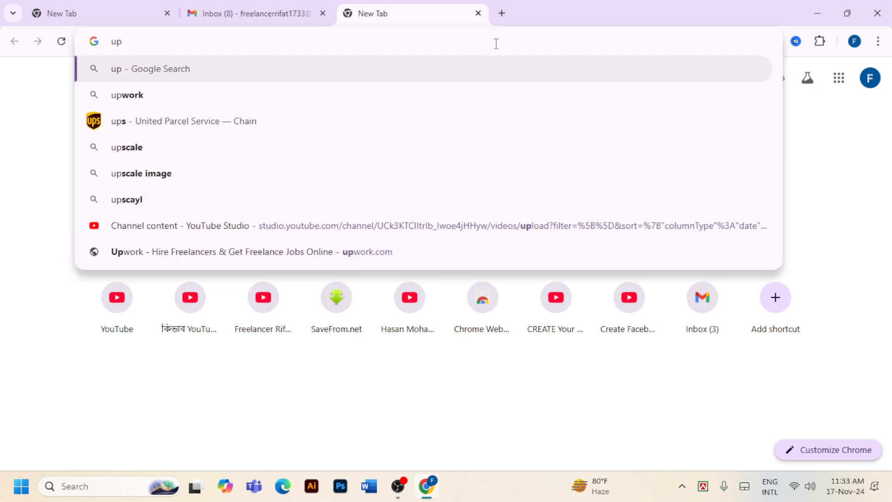
left_click(221, 92)
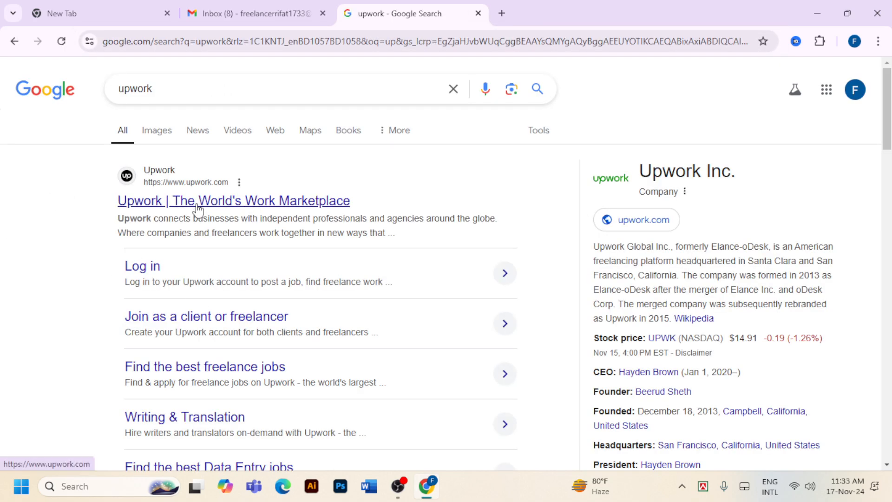
left_click(305, 207)
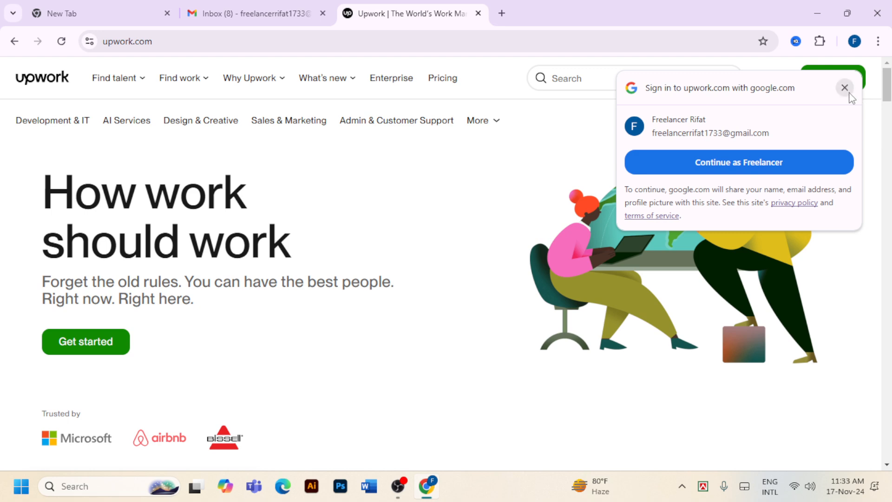
Dismiss the sign-in and cookie prompts and start signing up as a freelancer
left_click(845, 88)
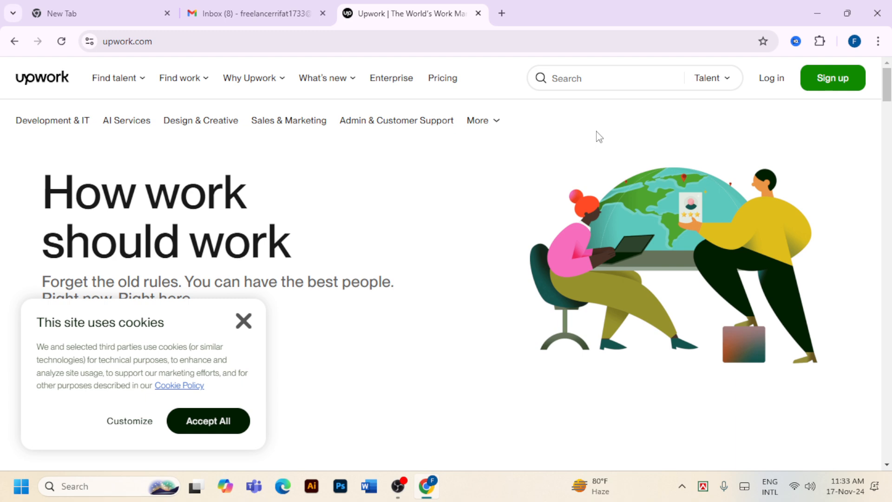
left_click(843, 86)
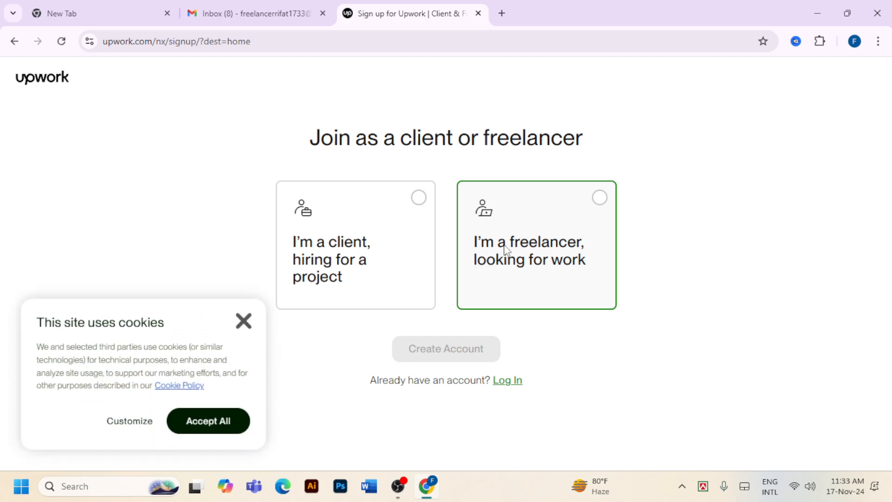
left_click(244, 322)
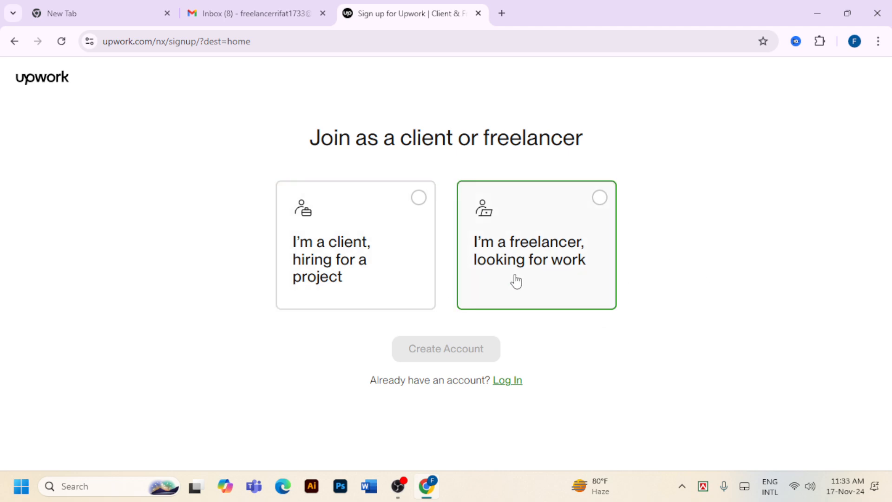
left_click(599, 199)
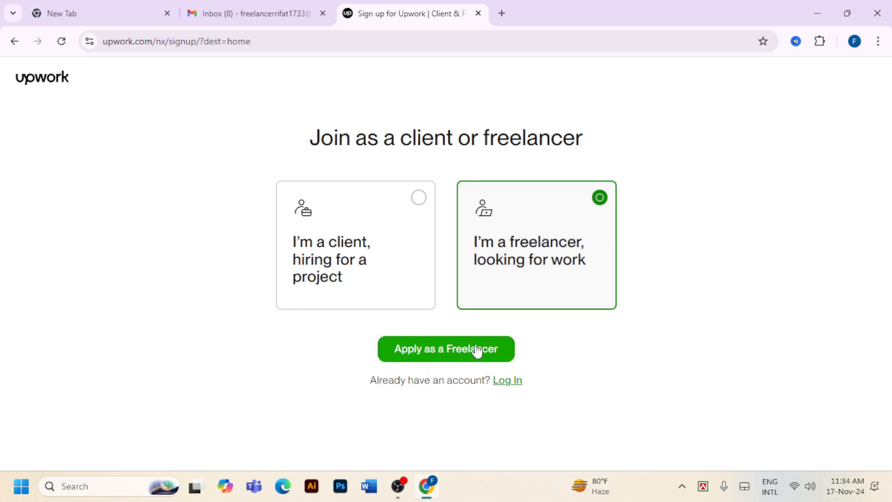
left_click(476, 350)
Fill in the first and last name on the sign-up form, then go to the Gmail tab
scroll(512, 218, "down", 1)
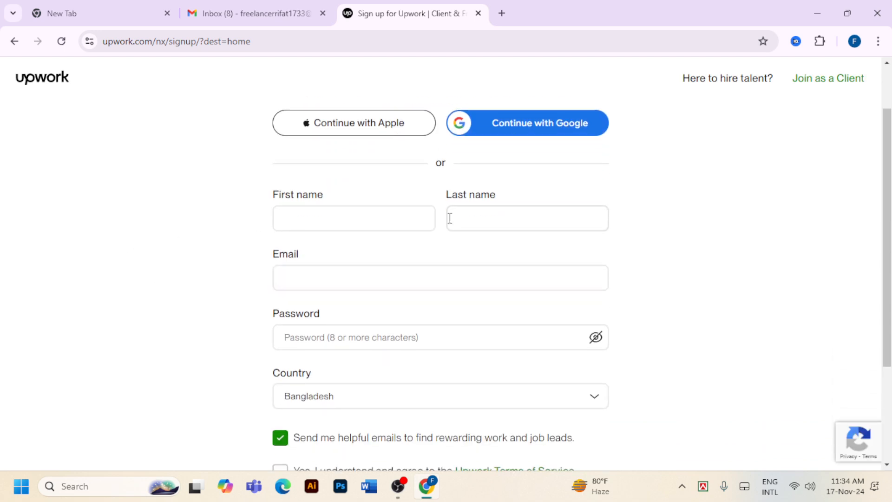
left_click(378, 216)
scroll(378, 215, "down", 1)
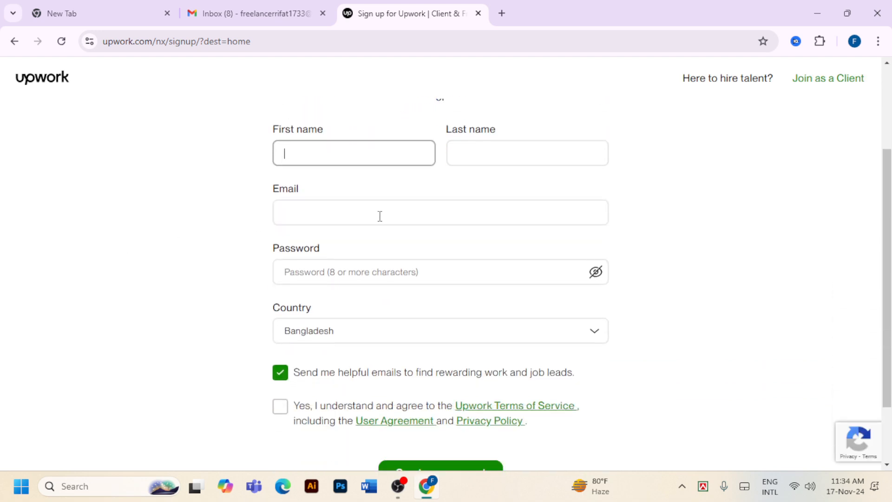
scroll(424, 222, "up", 1)
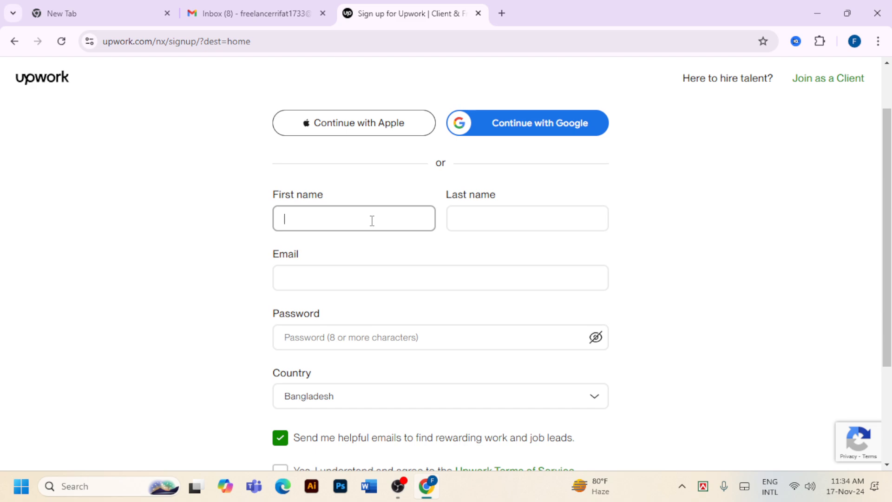
type("ahid")
left_click(484, 223)
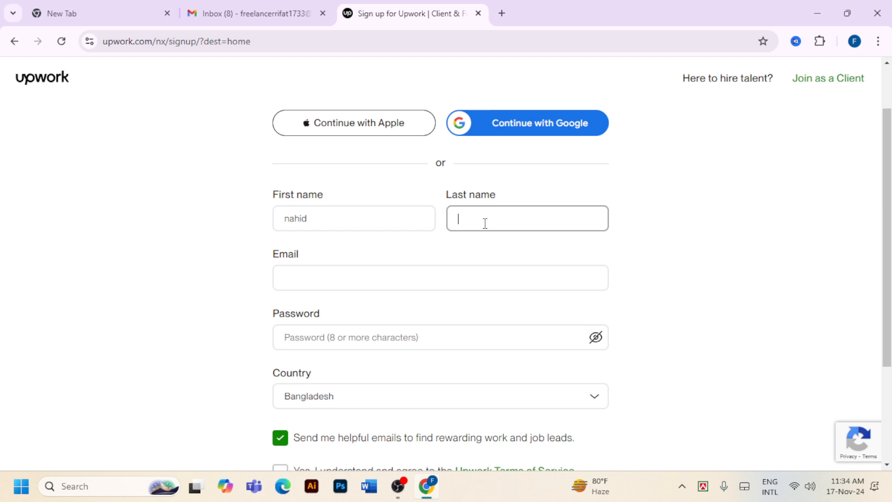
type("asif")
left_click(398, 286)
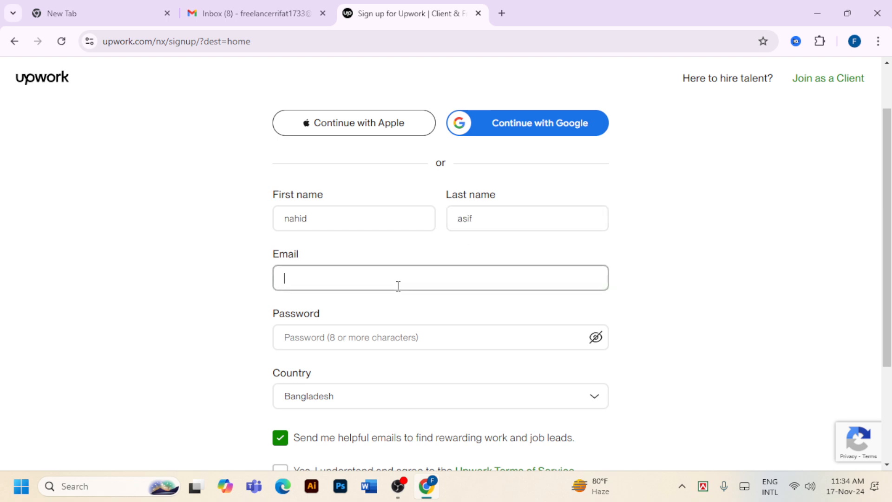
left_click(261, 22)
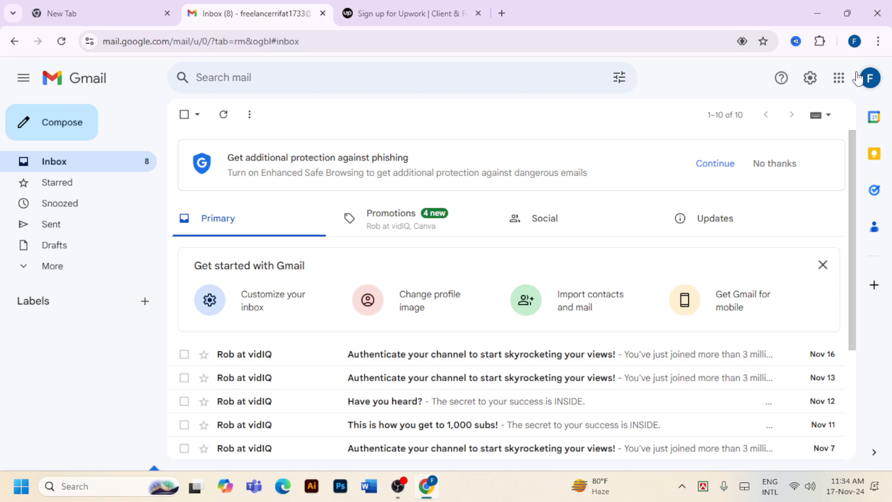
Copy the Gmail account's email address and bring it back to the Upwork Email field
left_click(870, 77)
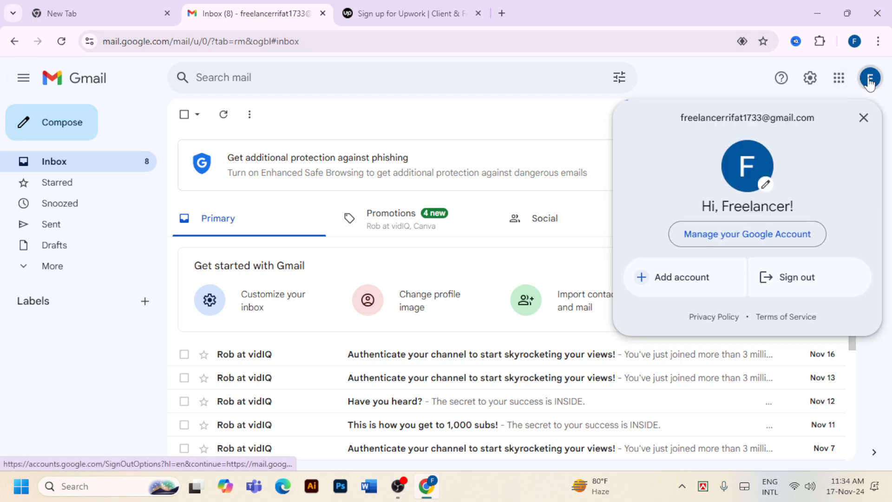
left_click_drag(815, 118, 685, 115)
right_click(686, 125)
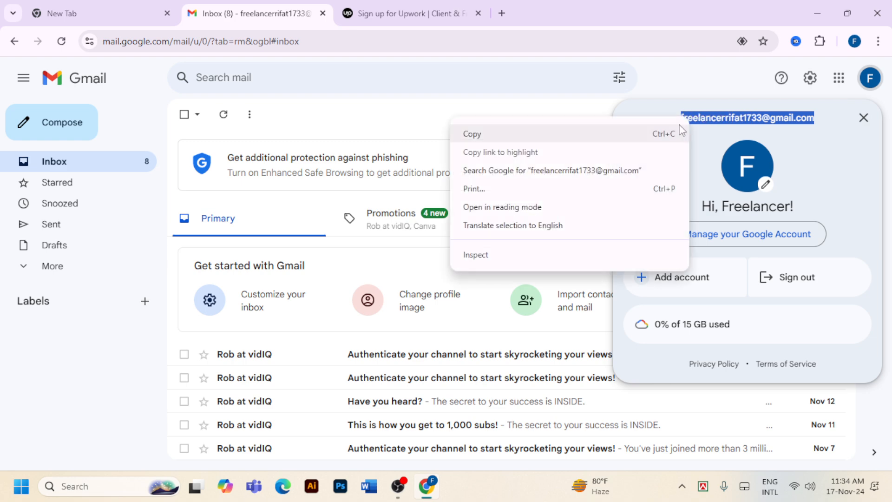
left_click(532, 133)
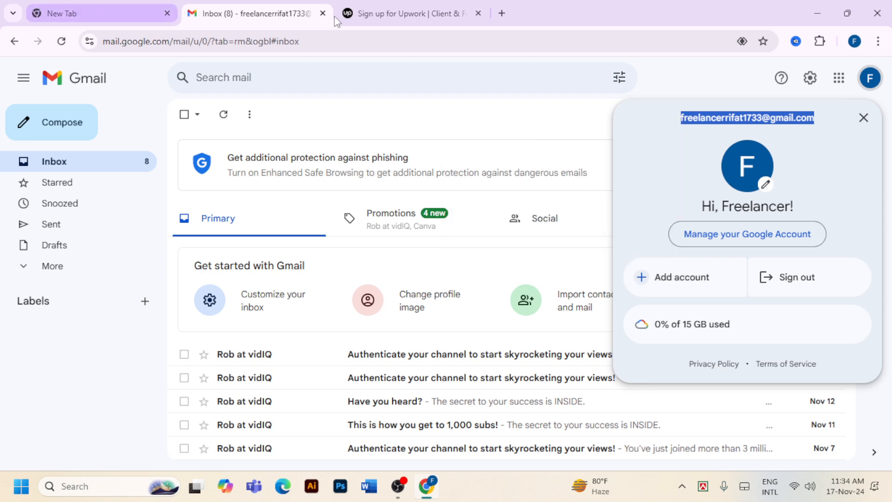
left_click(411, 16)
right_click(343, 289)
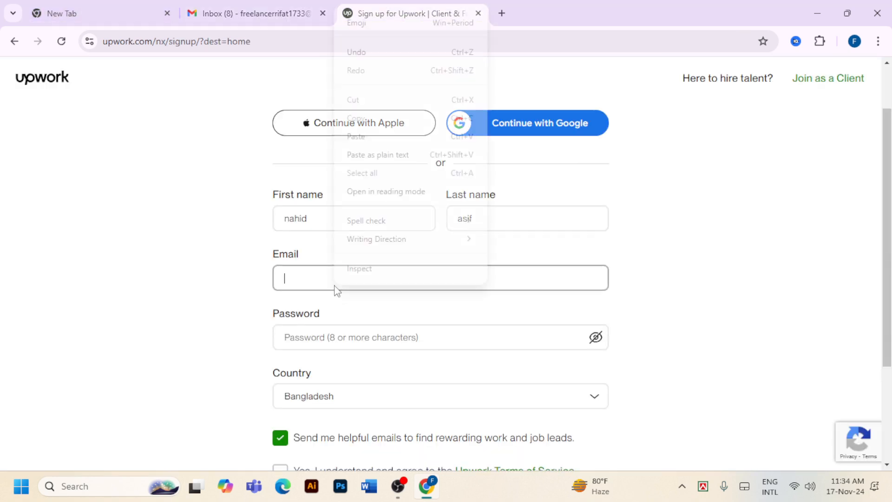
Paste the email address and enter the account password, correcting it after revealing it
left_click(380, 150)
scroll(461, 240, "down", 3)
left_click(379, 213)
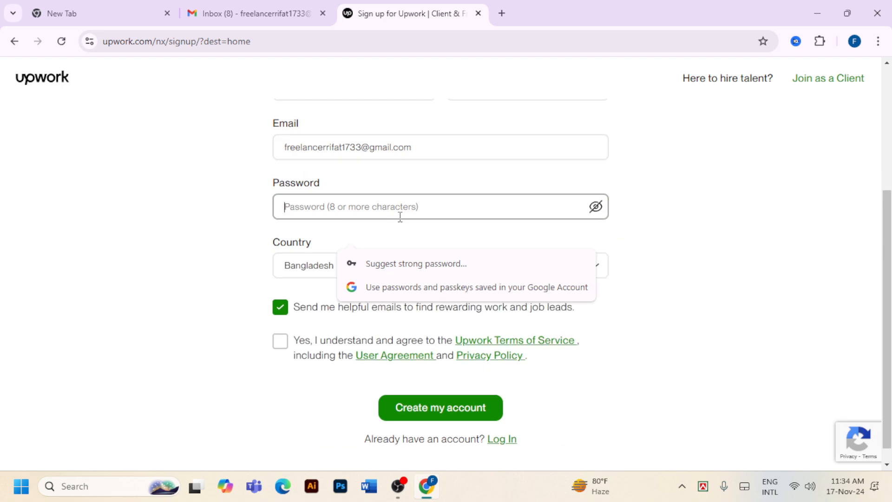
type("r")
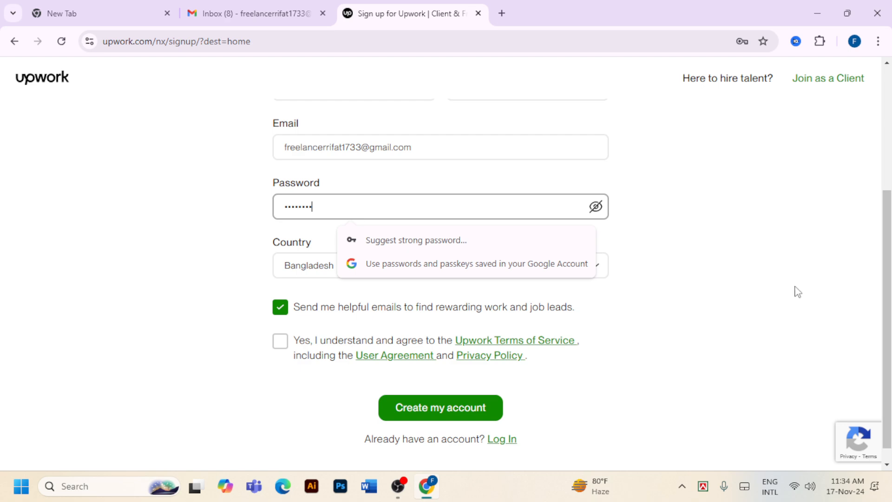
left_click(595, 208)
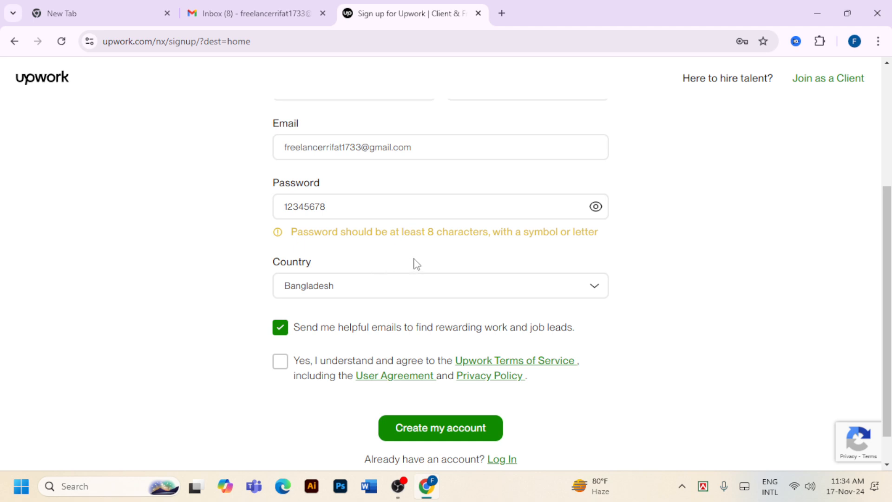
left_click(361, 211)
key("BackSpace")
key("BackSpace")
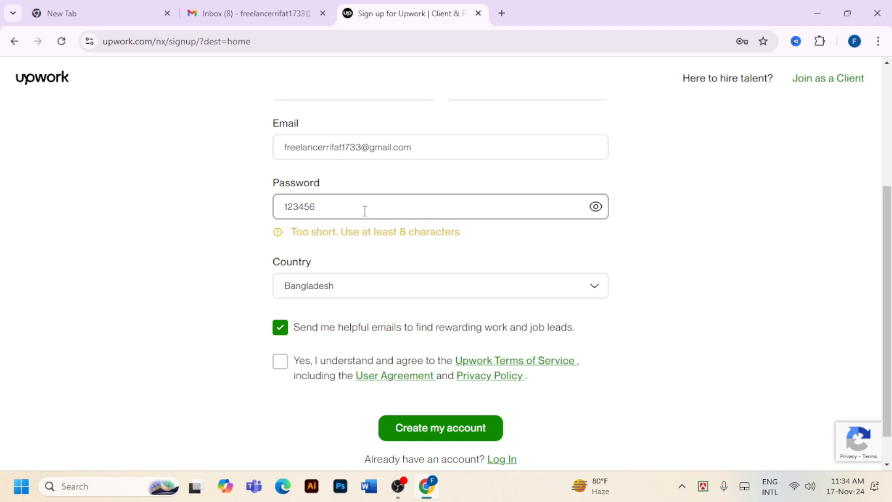
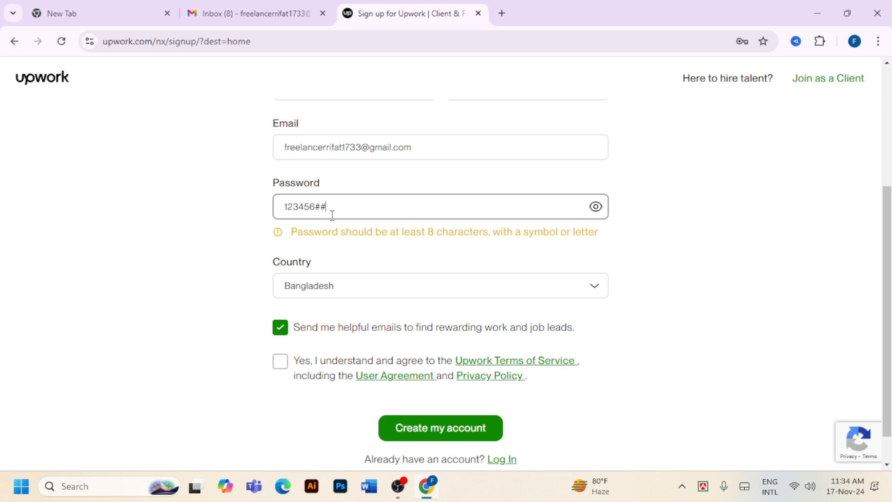
key("BackSpace")
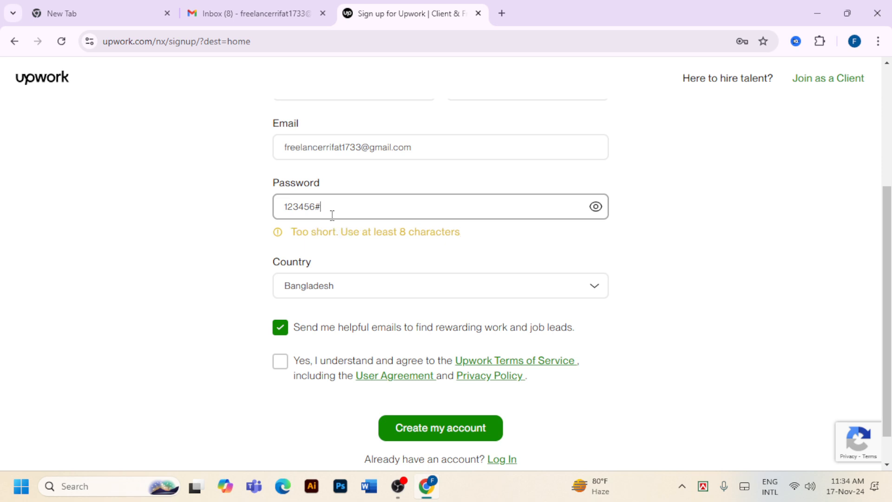
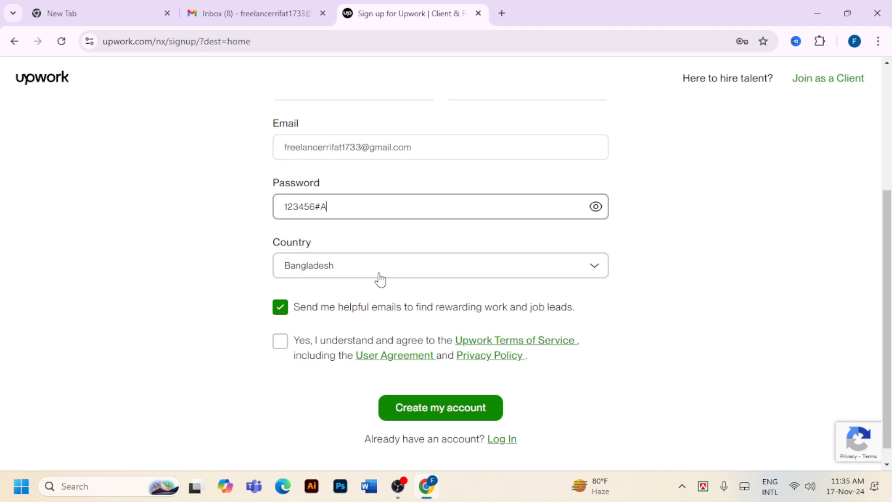
Accept the terms of service and create the Upwork account
scroll(380, 279, "down", 1)
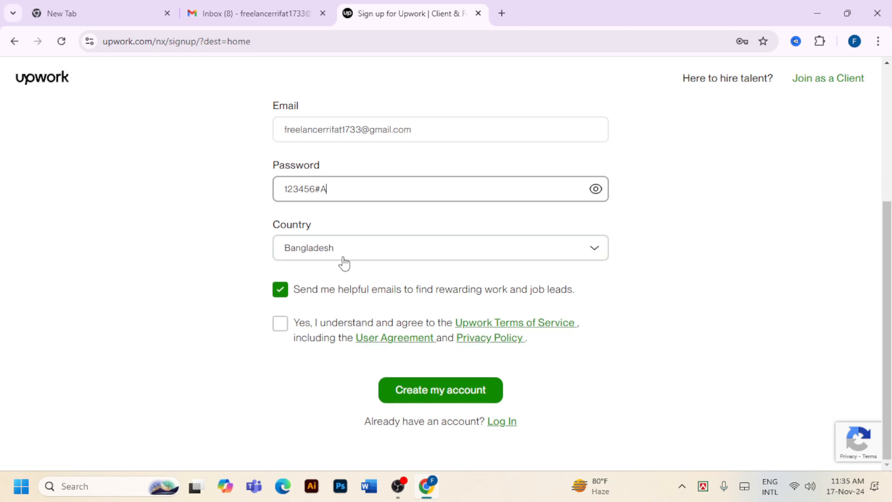
left_click(283, 325)
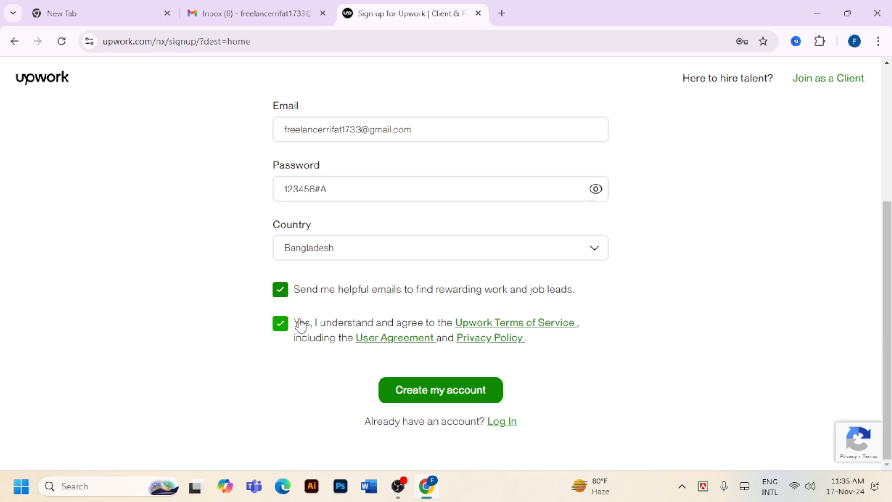
left_click(461, 391)
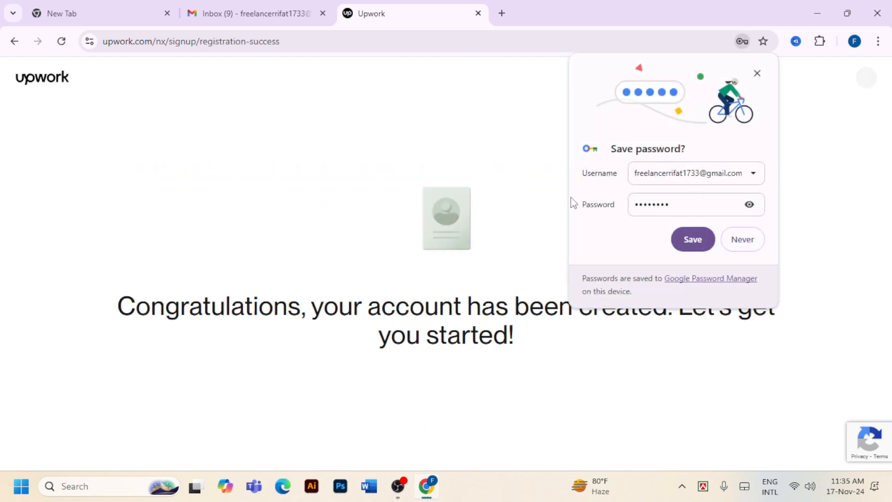
Save the password in Chrome and dismiss the Google Account password prompt
left_click(692, 243)
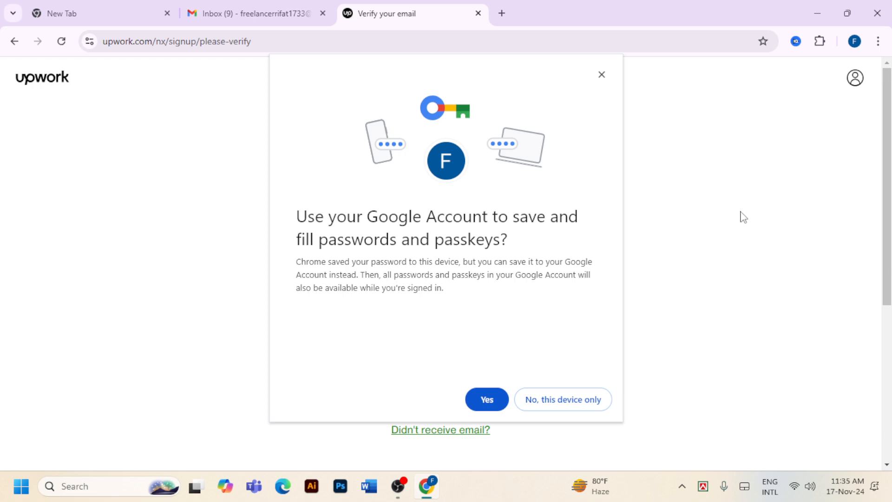
left_click(601, 75)
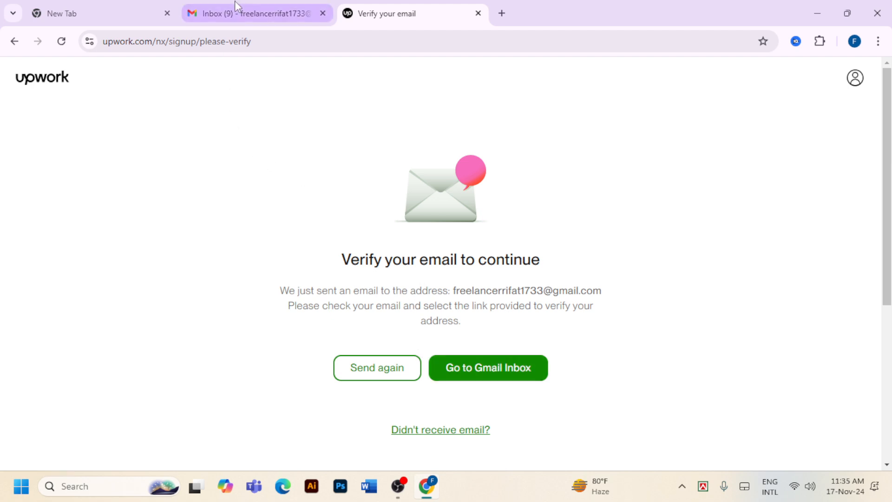
Open the Upwork 'Verify your email address' message in Gmail and verify the email
left_click(259, 14)
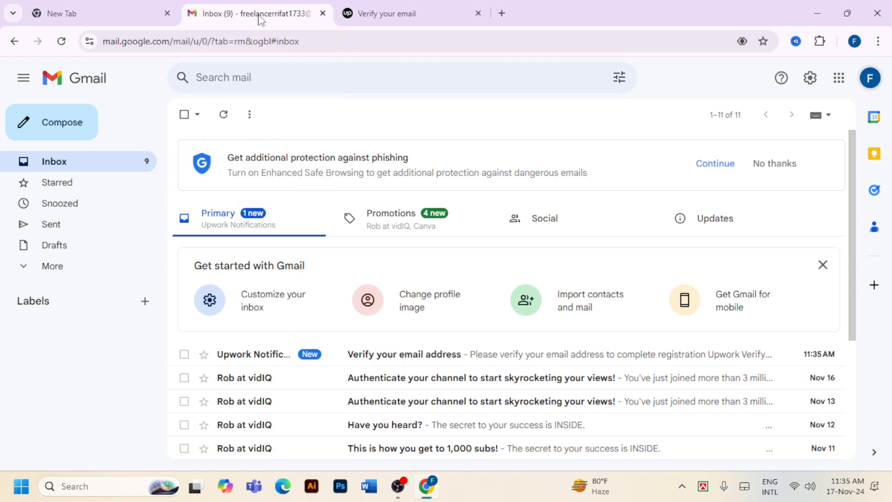
left_click(426, 358)
scroll(598, 295, "down", 4)
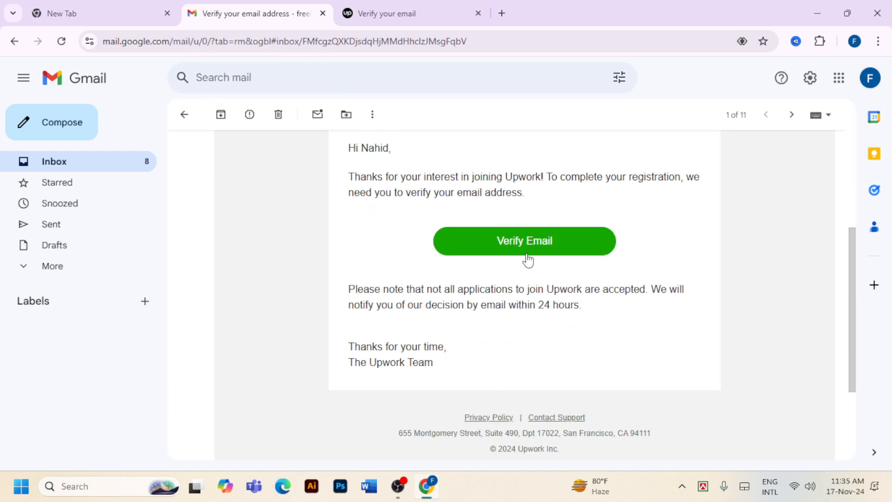
left_click(547, 246)
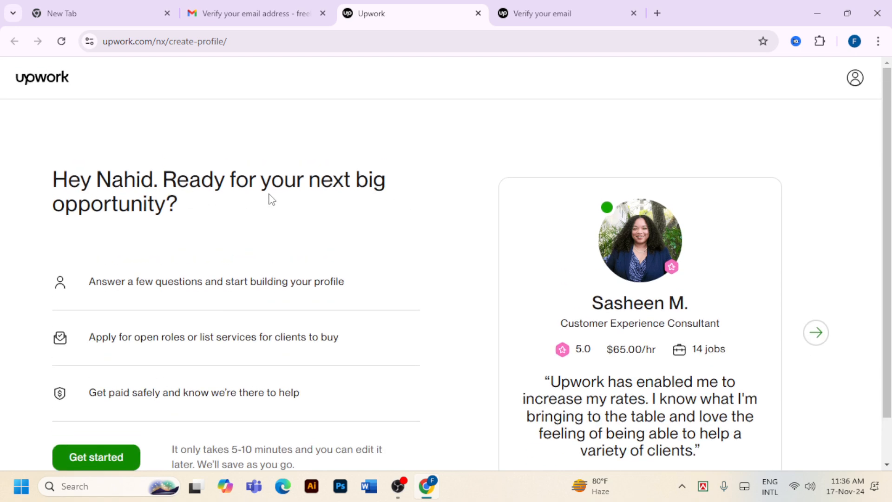
Start profile setup and answer the freelancing experience question with 'I am an expert'
scroll(361, 251, "down", 1)
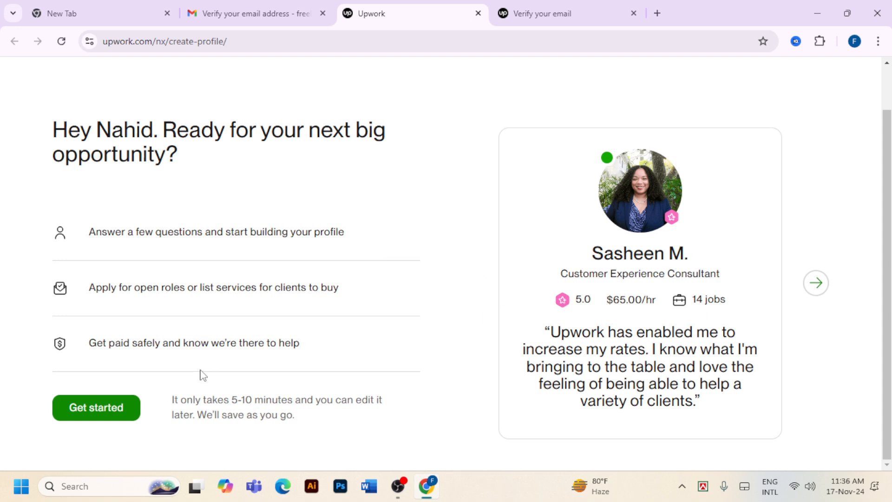
left_click(130, 412)
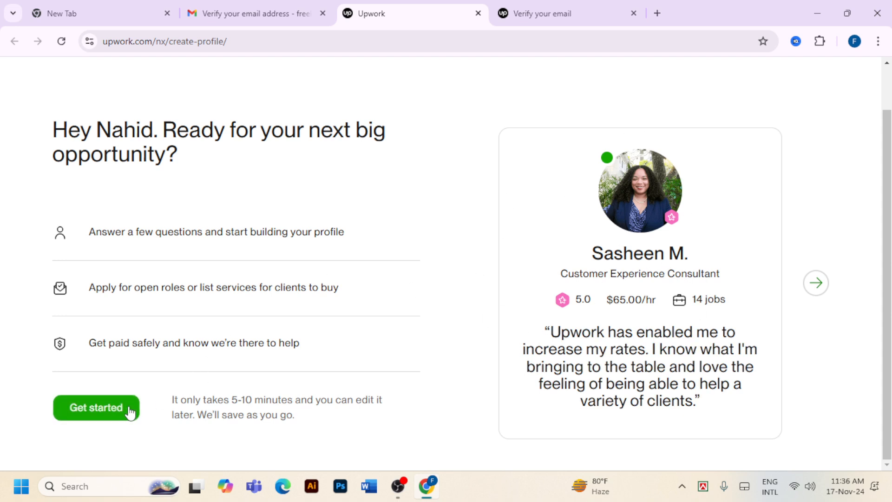
scroll(367, 309, "down", 1)
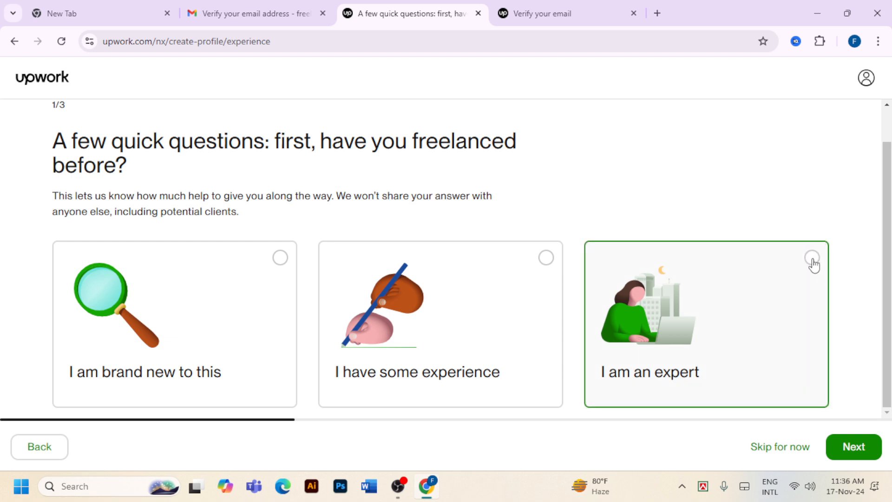
left_click(815, 263)
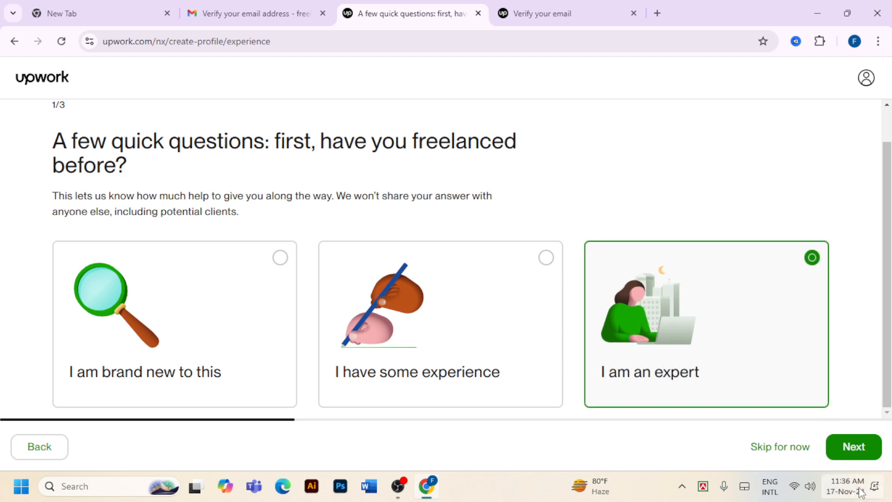
Pick 'To get experience, for a full-time job' and the package-work preference, then start the profile
left_click(835, 455)
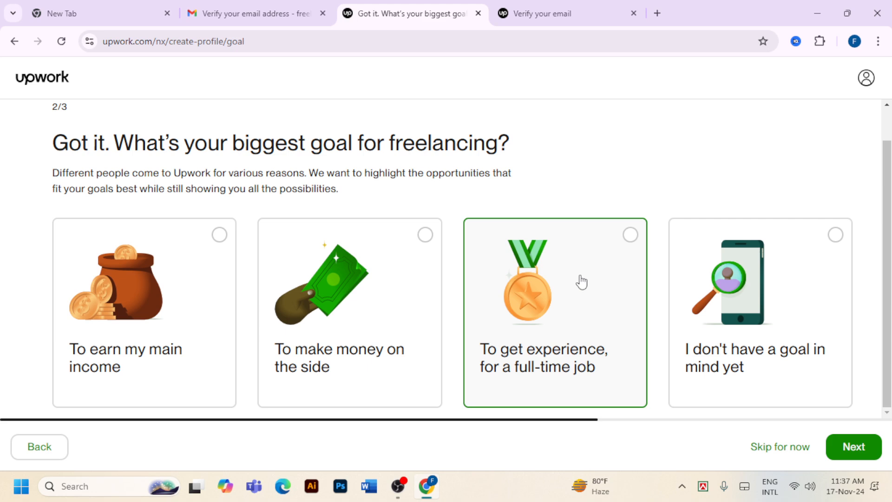
left_click(624, 240)
left_click(862, 453)
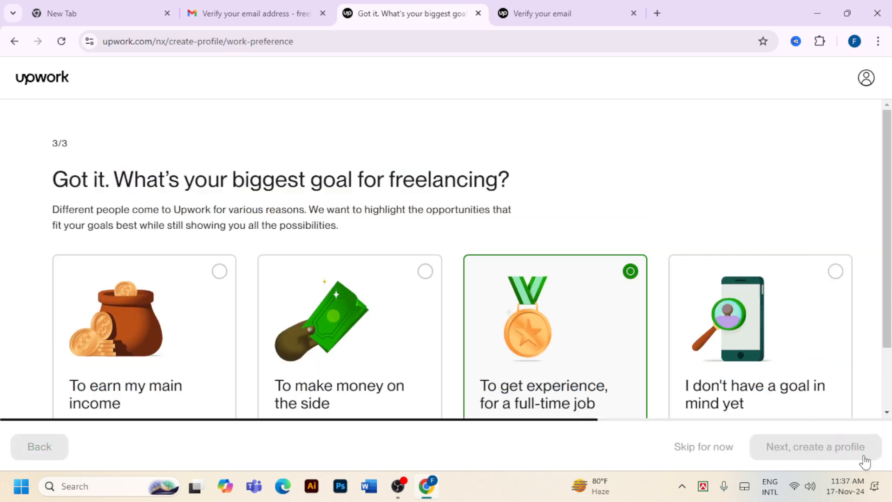
scroll(717, 285, "down", 1)
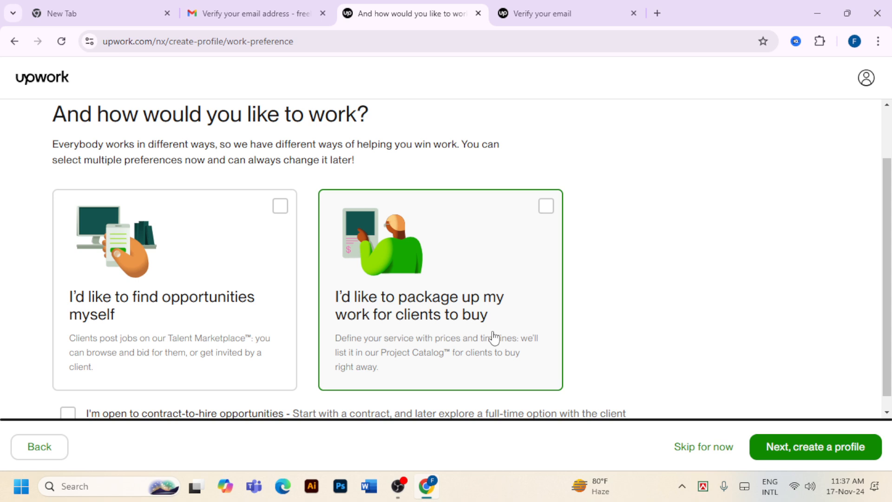
left_click(553, 212)
left_click(826, 451)
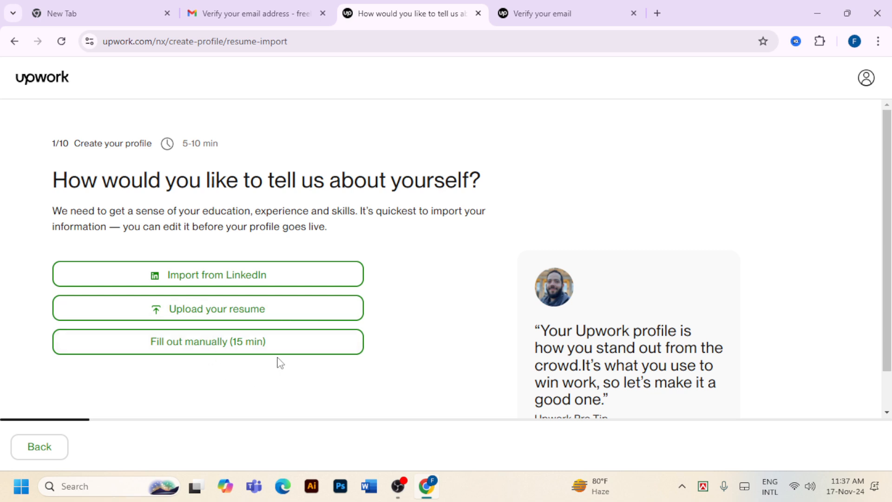
scroll(349, 284, "down", 1)
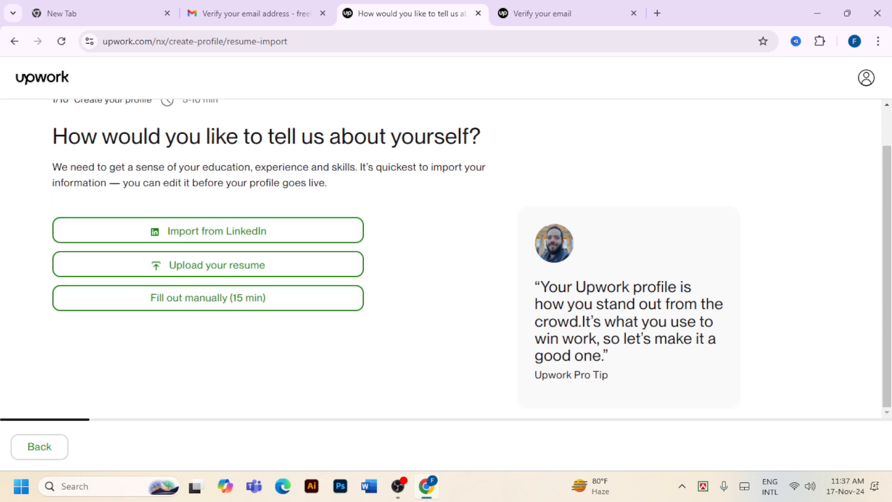
Choose manual profile entry and browse the Accounting & Consulting and Admin Support specialties
left_click(269, 298)
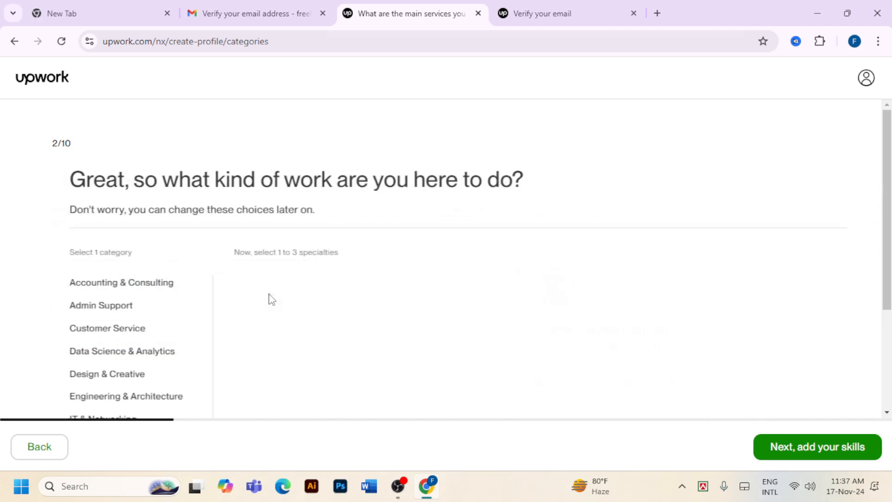
scroll(496, 291, "down", 3)
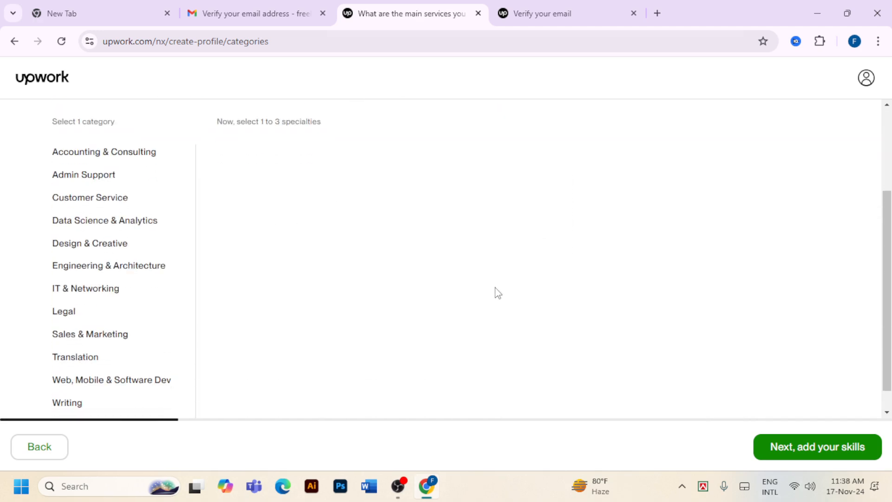
scroll(495, 292, "up", 3)
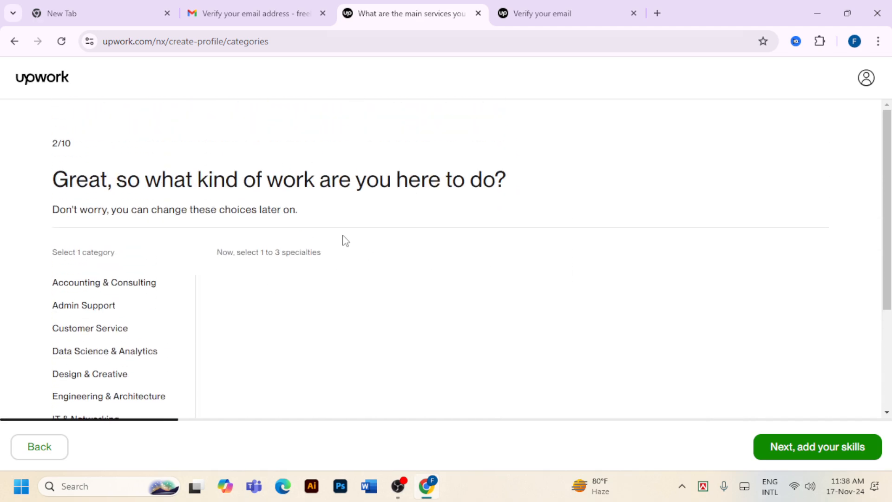
scroll(198, 260, "down", 1)
scroll(373, 289, "down", 2)
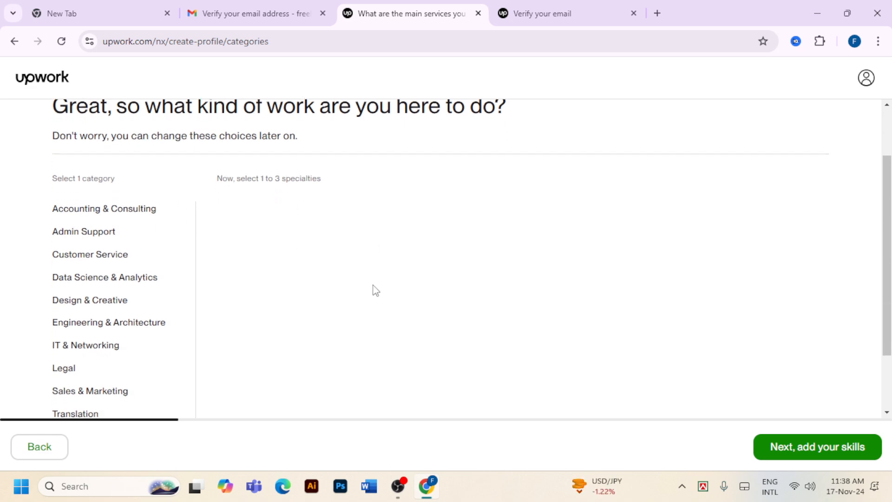
scroll(172, 329, "up", 3)
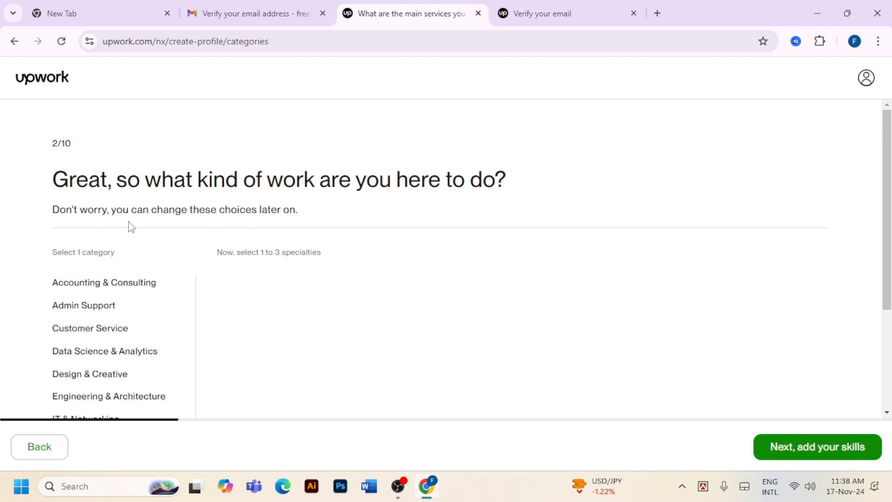
scroll(761, 279, "down", 3)
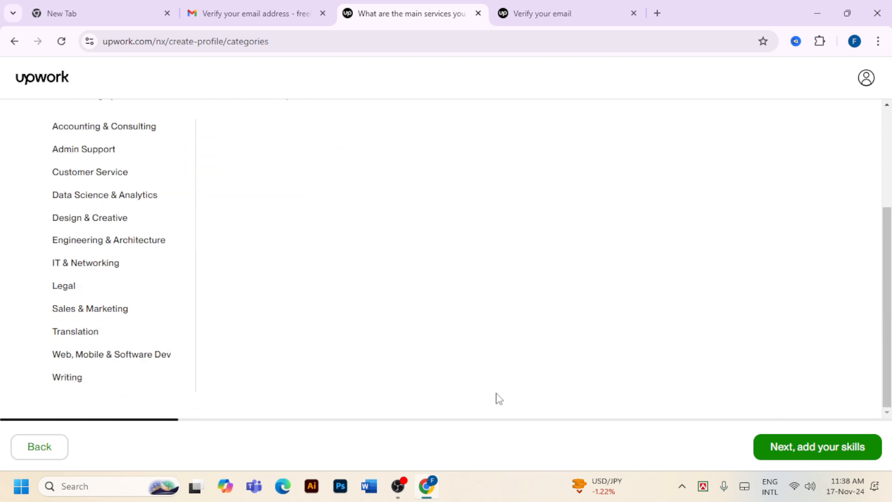
scroll(157, 333, "up", 1)
scroll(160, 333, "up", 1)
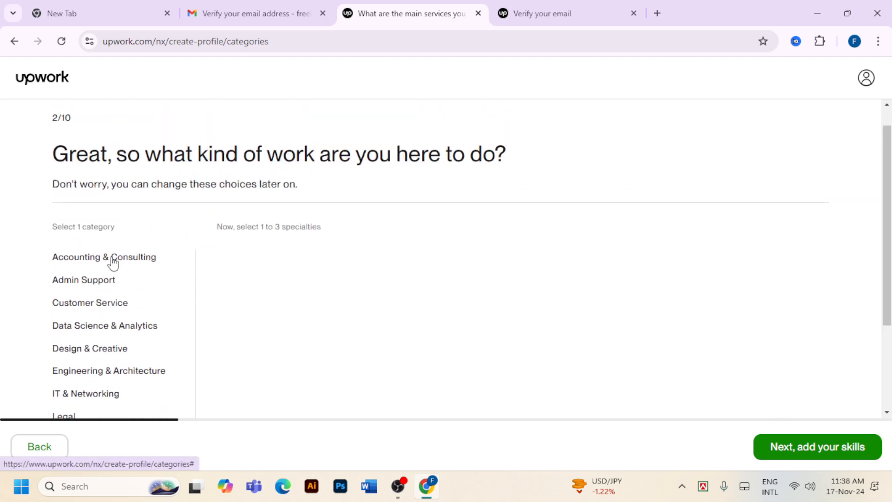
left_click(110, 258)
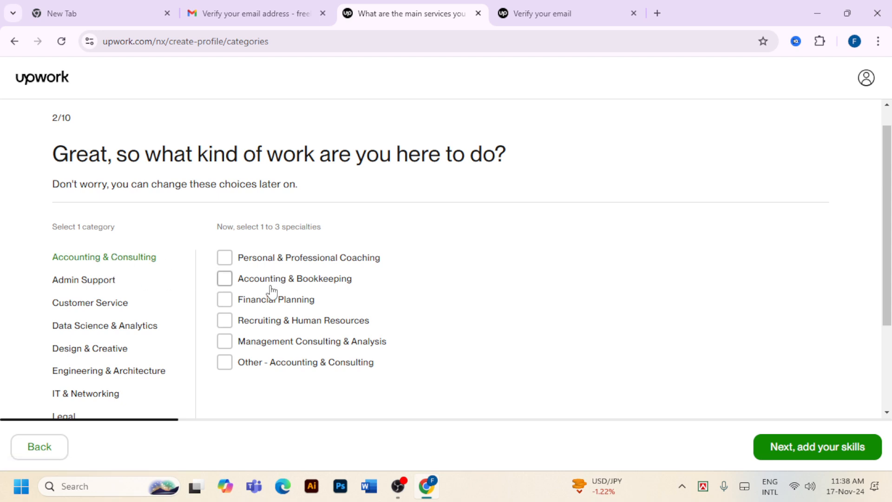
left_click(100, 282)
scroll(345, 302, "down", 1)
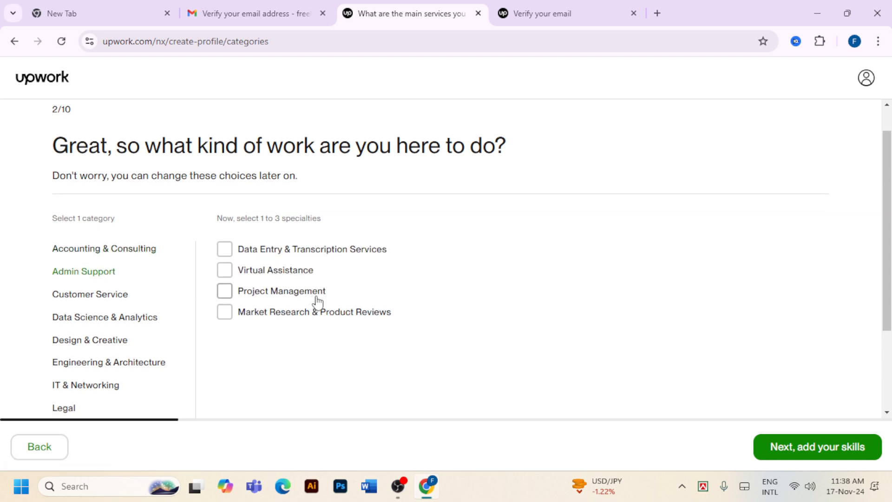
Browse the remaining categories, then select Digital Marketing under Sales & Marketing and continue
left_click(103, 247)
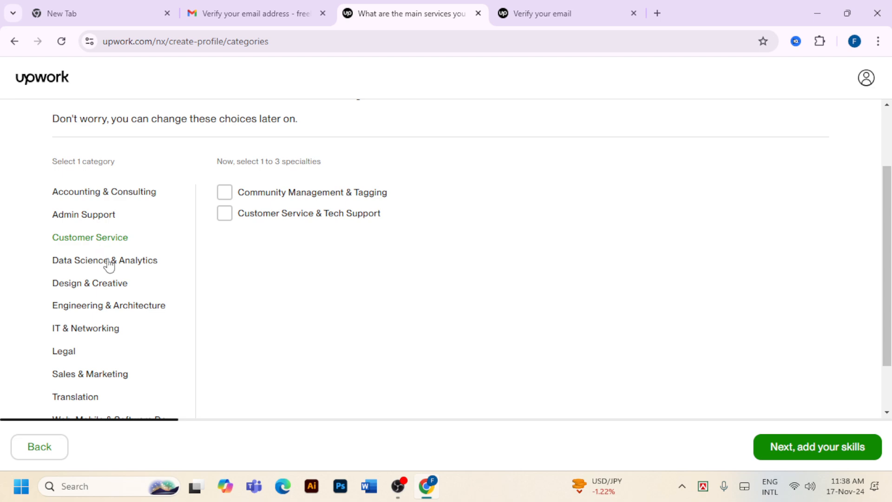
left_click(108, 262)
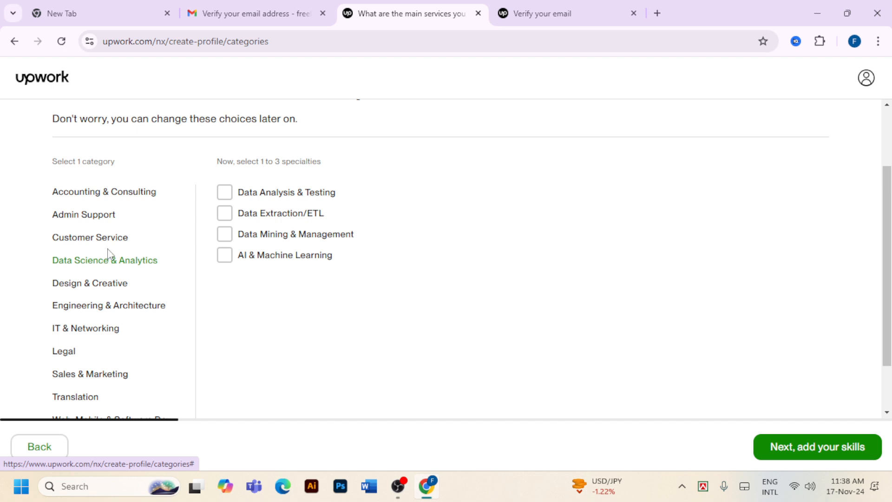
left_click(100, 285)
left_click(101, 309)
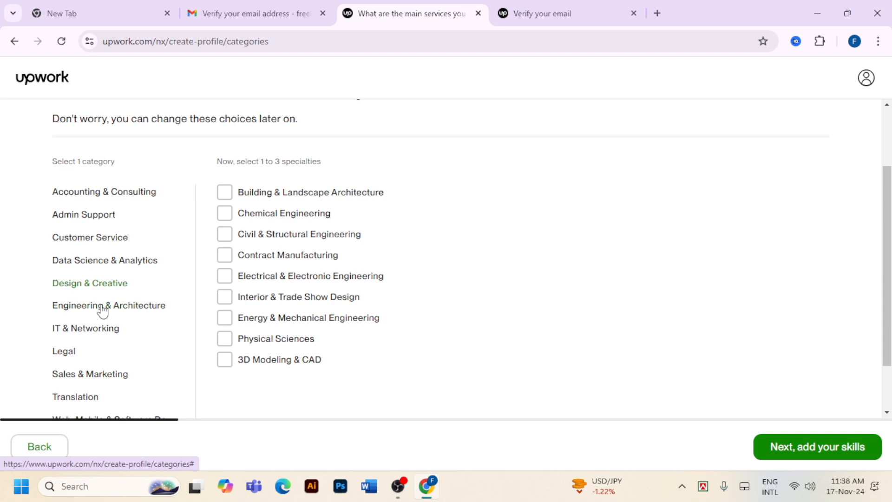
left_click(107, 332)
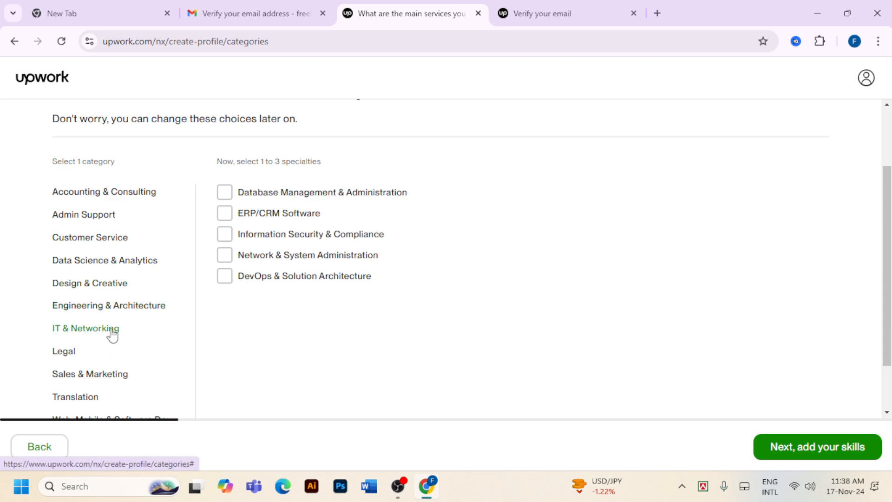
scroll(114, 331, "down", 1)
left_click(73, 289)
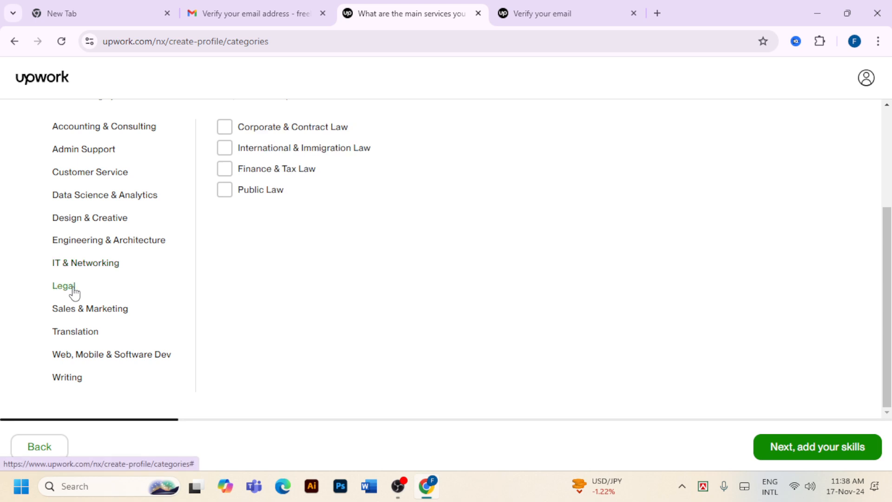
left_click(80, 334)
left_click(110, 316)
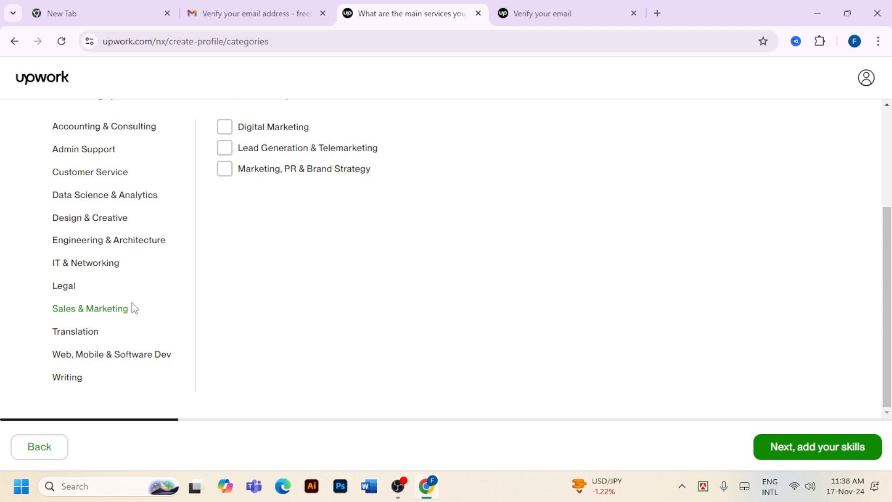
left_click(225, 129)
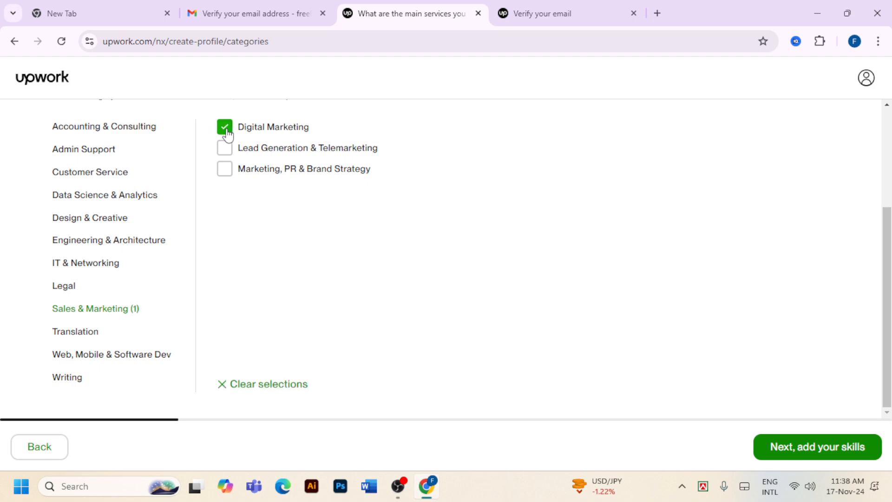
left_click(845, 450)
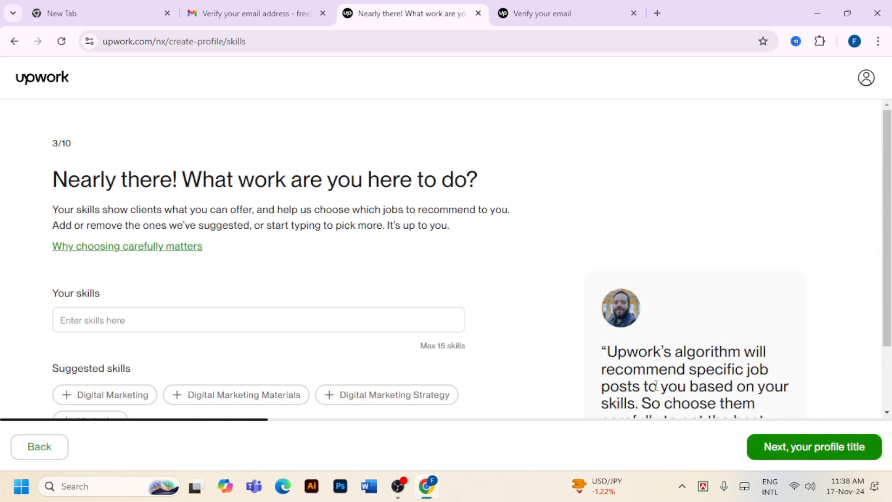
Add skills Digital Marketing, Marketing, Social Media Account Setup, Social Media Management and Social Media Marketing
scroll(650, 374, "down", 2)
left_click(218, 234)
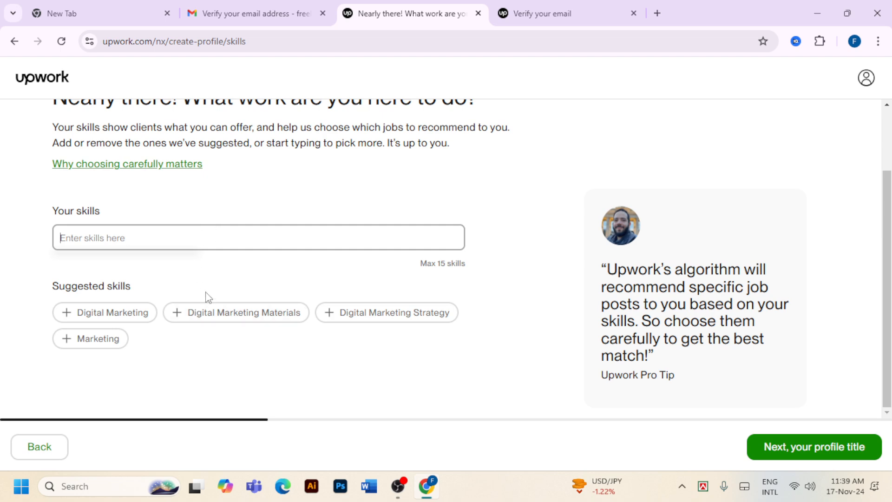
left_click(66, 315)
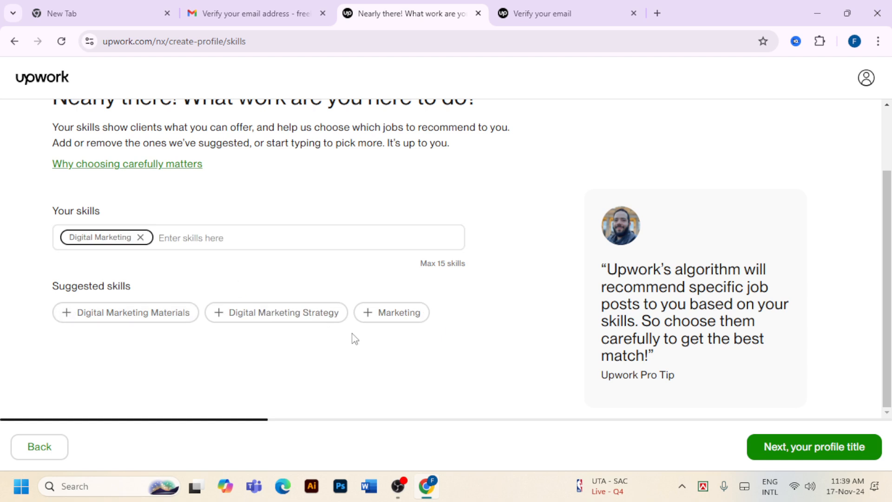
left_click(366, 315)
left_click(321, 238)
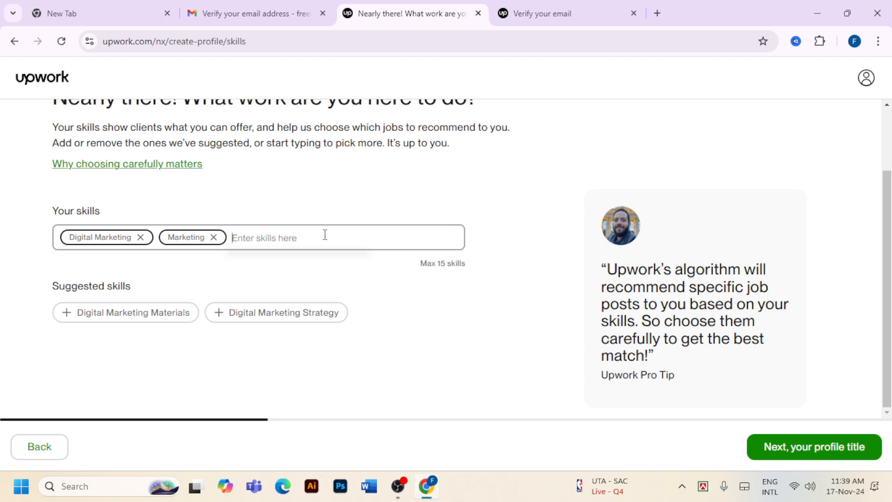
type("SOC")
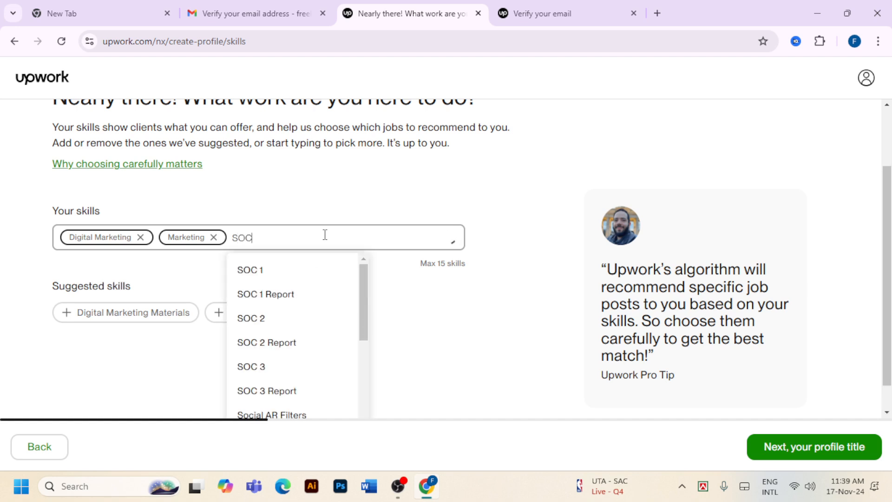
type("IAL M")
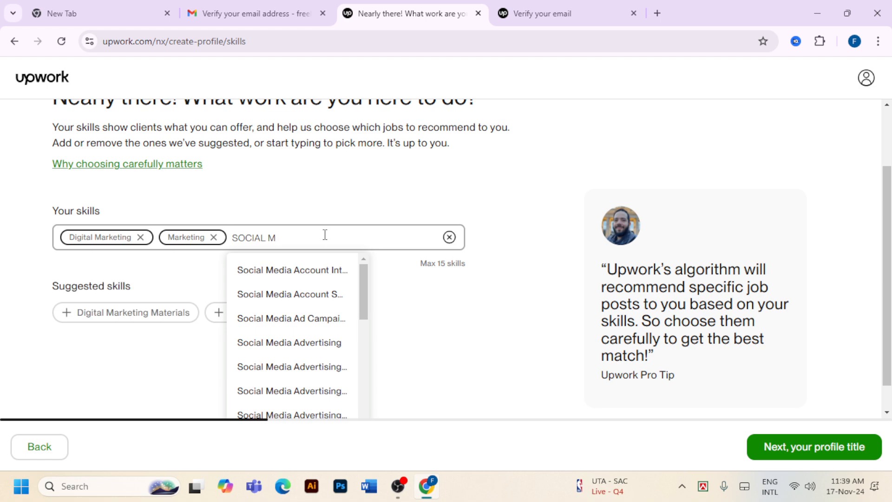
left_click(308, 300)
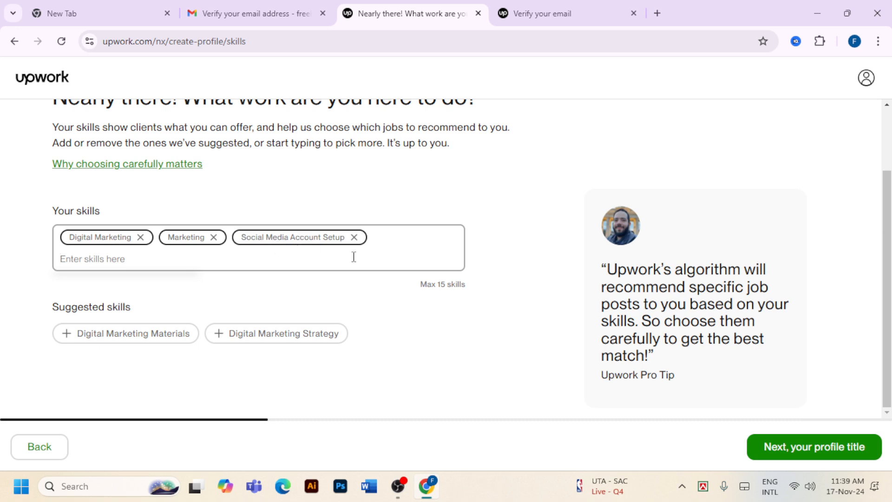
key("Tab")
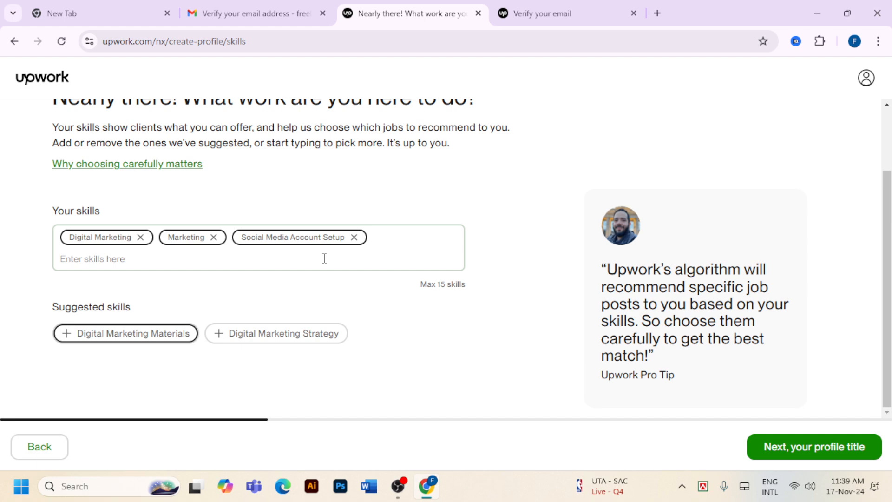
left_click(325, 259)
type("so")
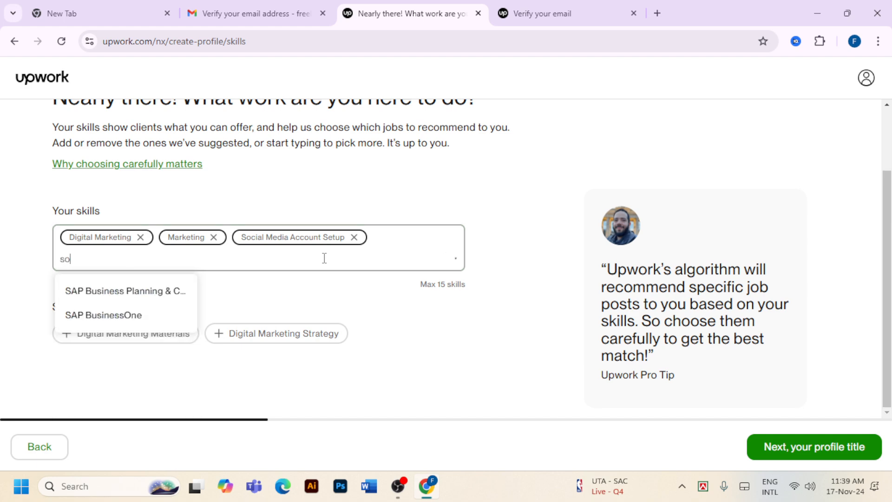
type("cial")
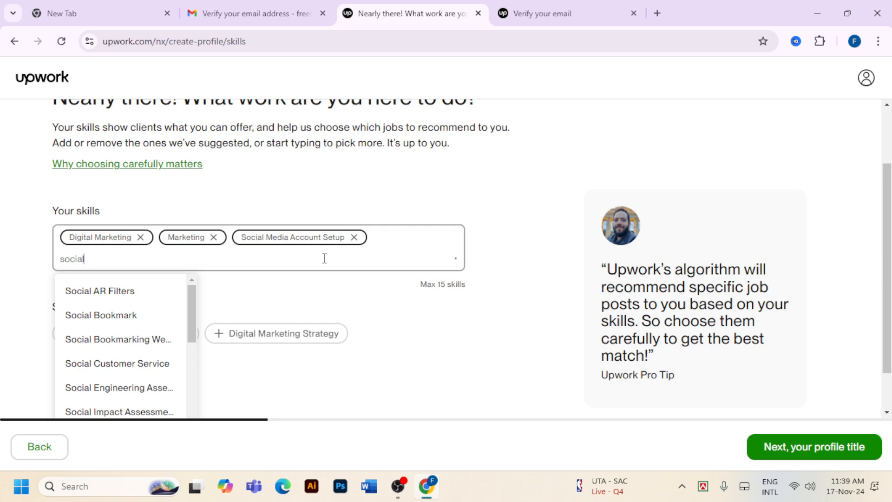
type(" med")
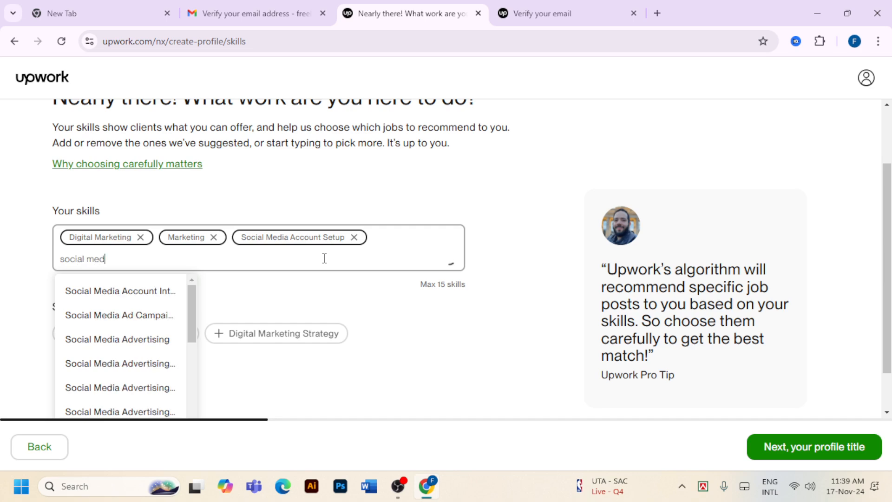
type("ia m")
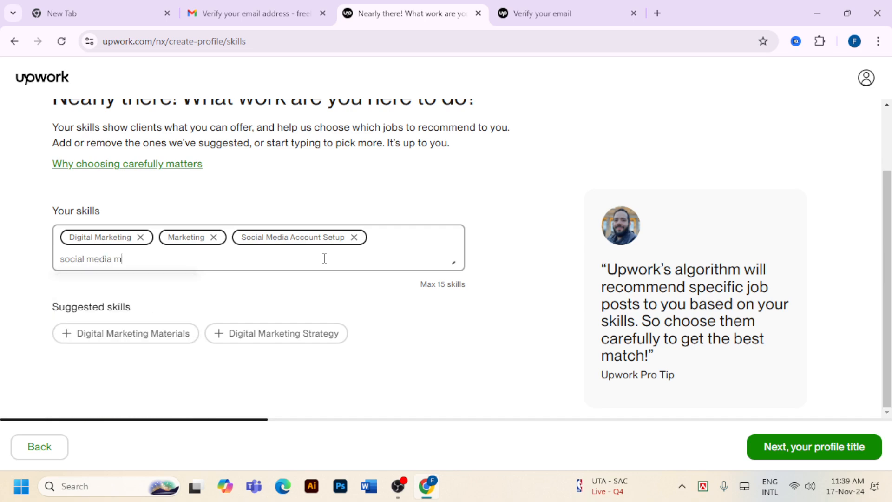
left_click(155, 297)
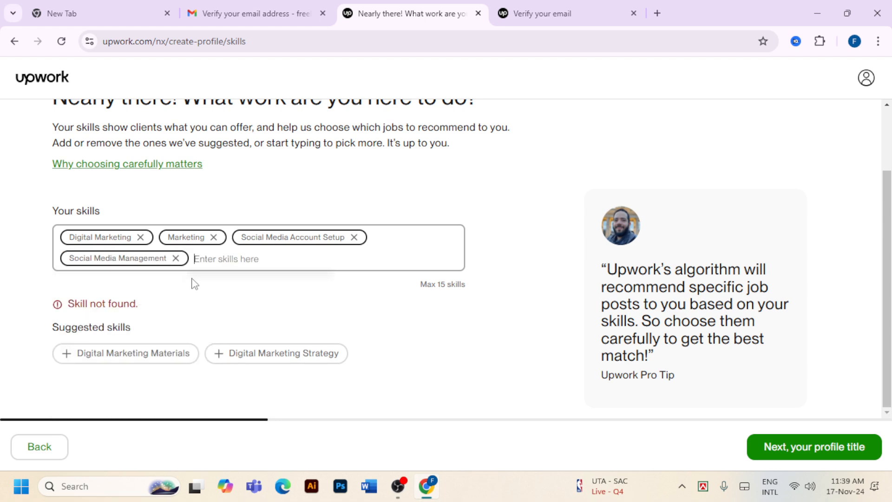
type("s")
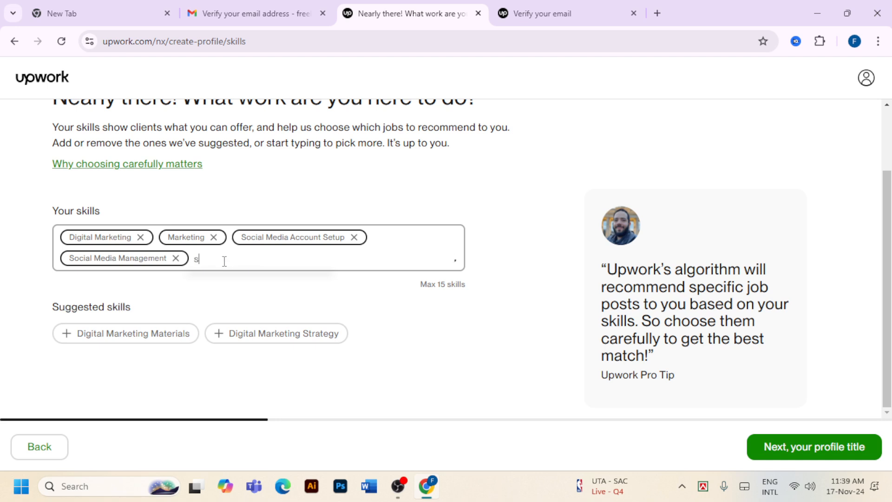
type("ocia")
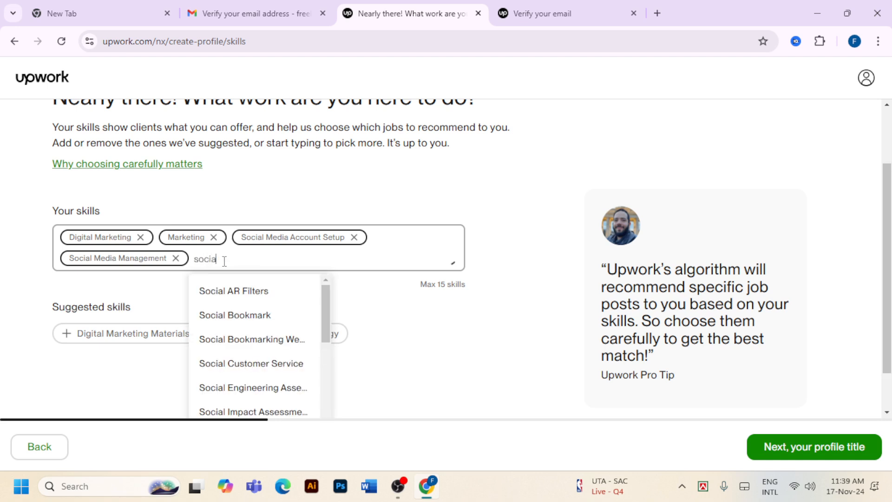
type("l media")
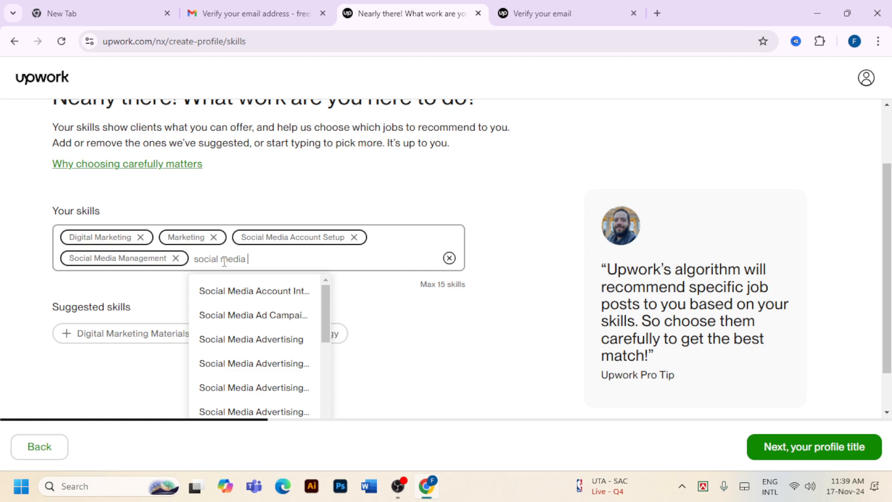
type(" m")
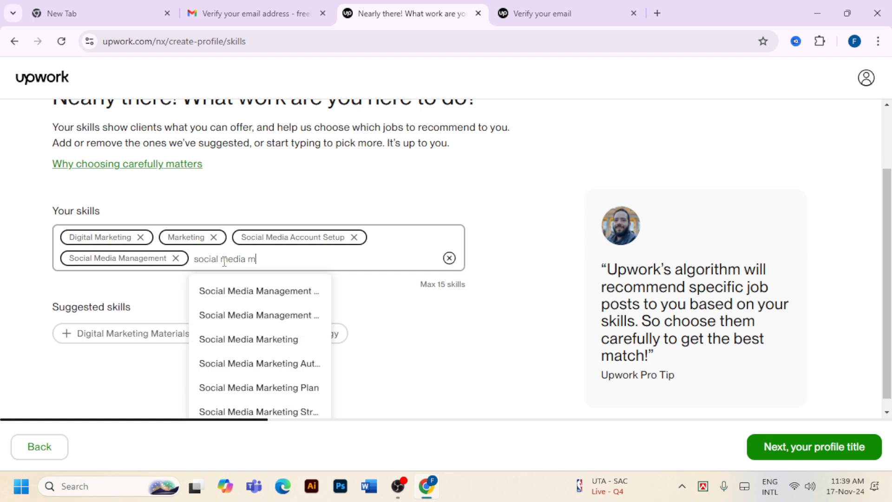
left_click(234, 340)
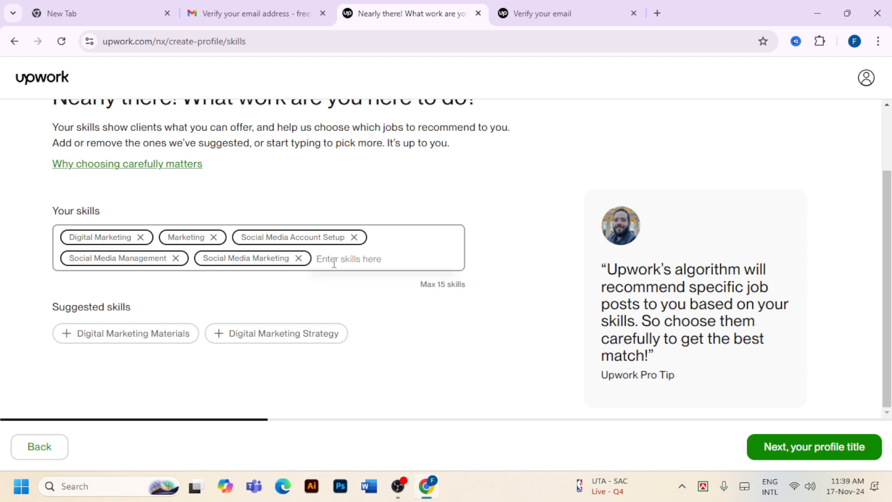
Add Email Marketing, Lead Generation and Search Engine Optimization as skills
type("emai")
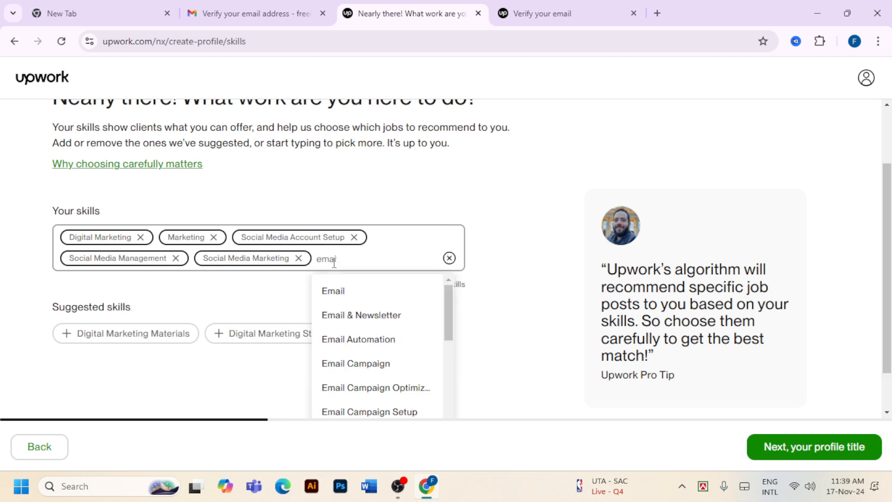
type("l ma")
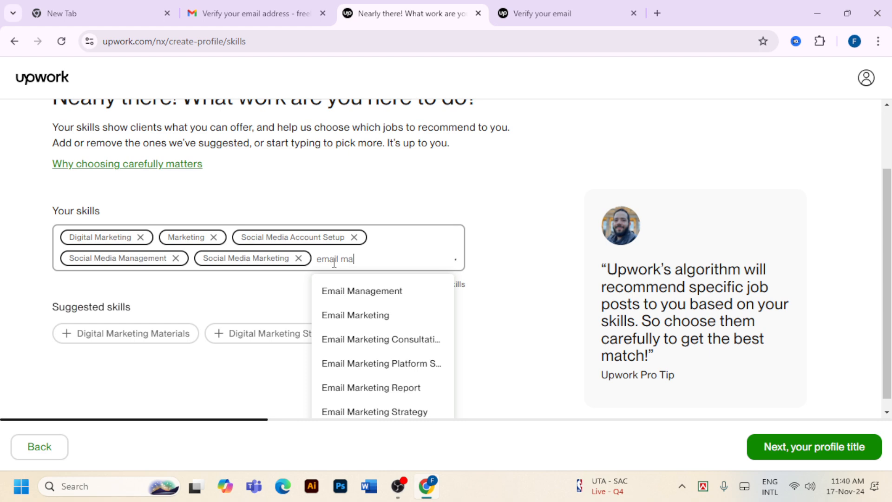
type("r")
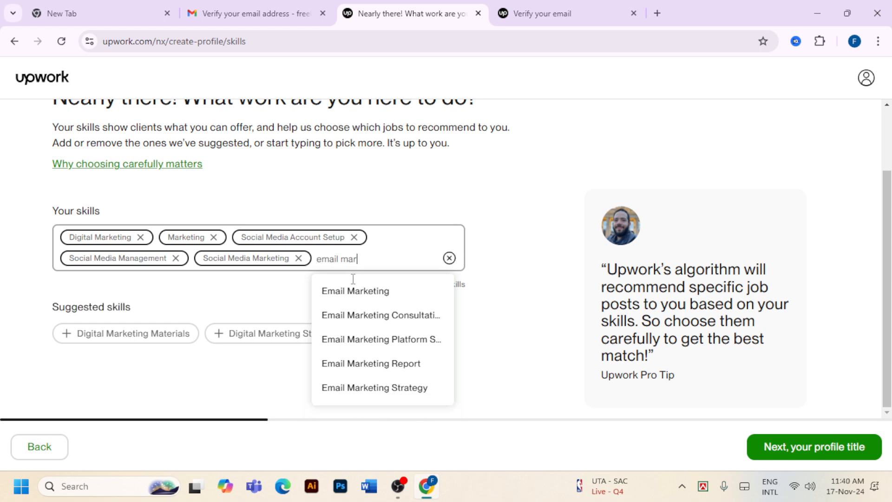
left_click(356, 290)
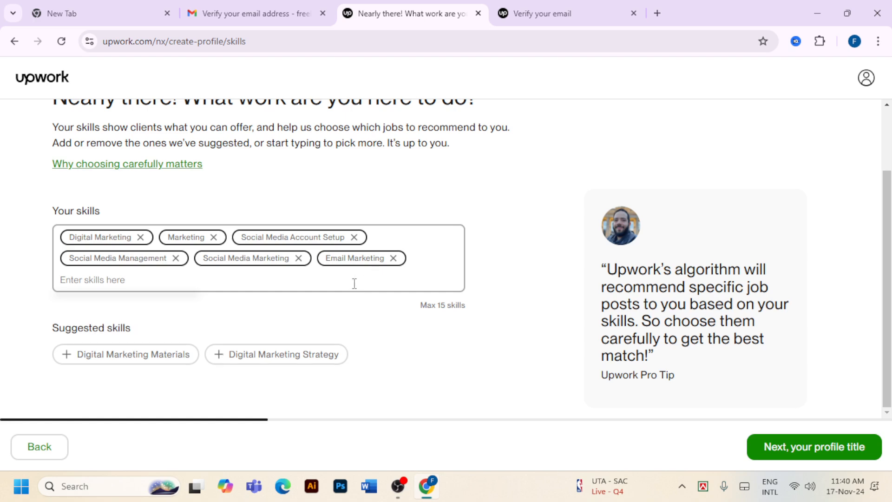
type("lead ")
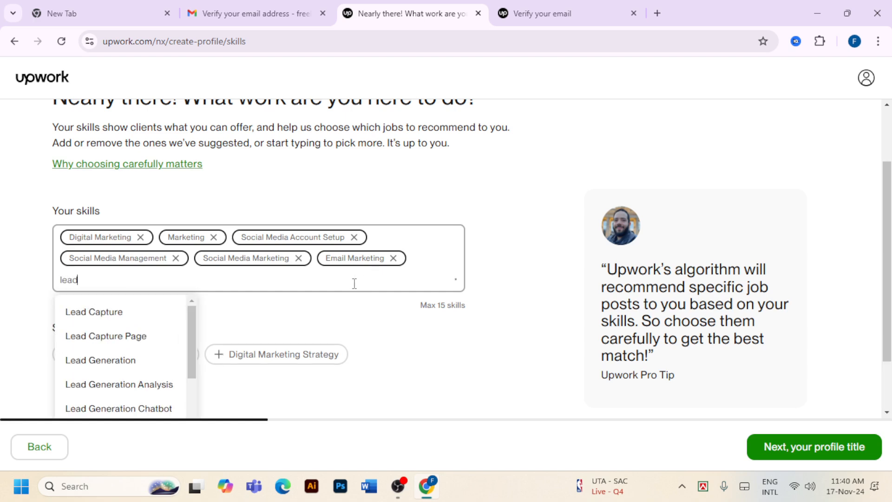
type("ge")
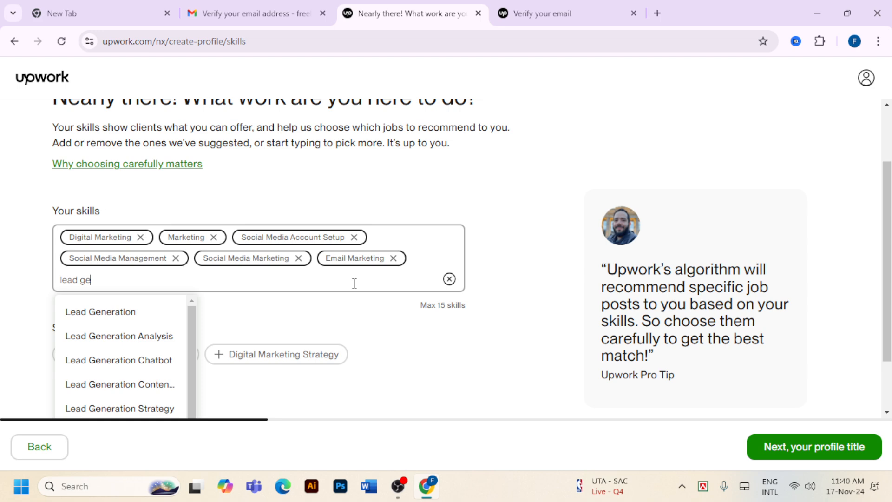
type("nera")
left_click(102, 312)
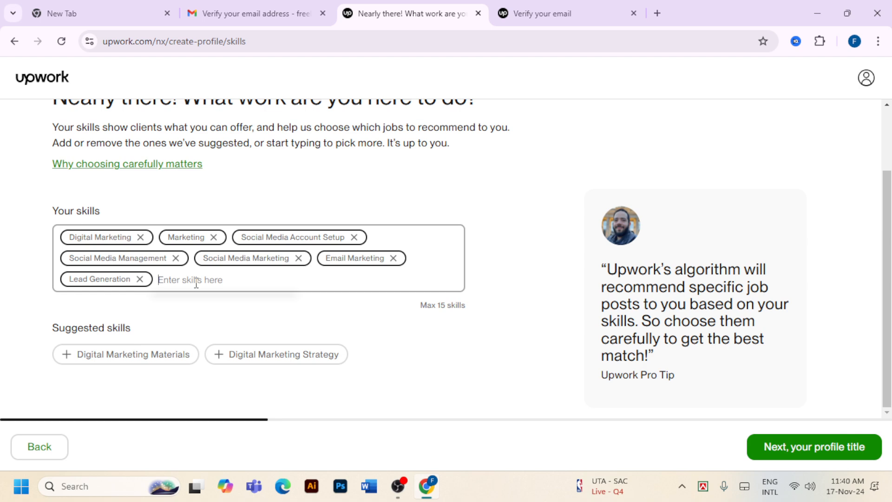
type("searc")
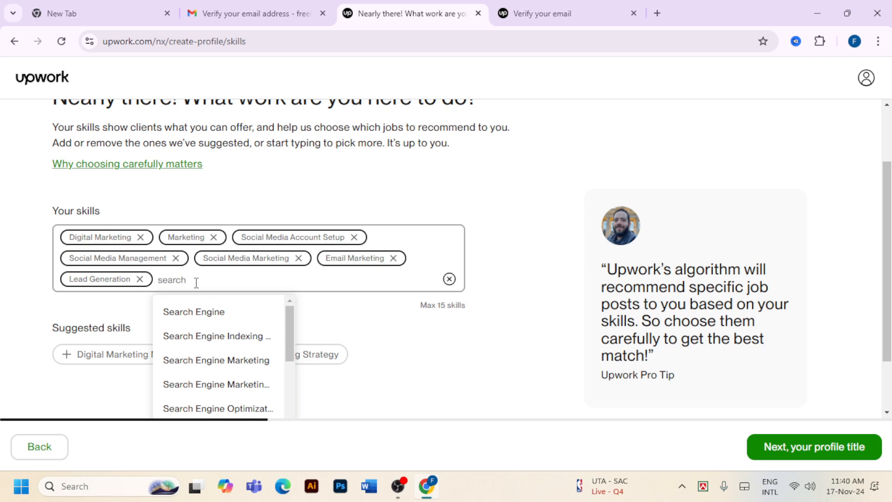
type("h e")
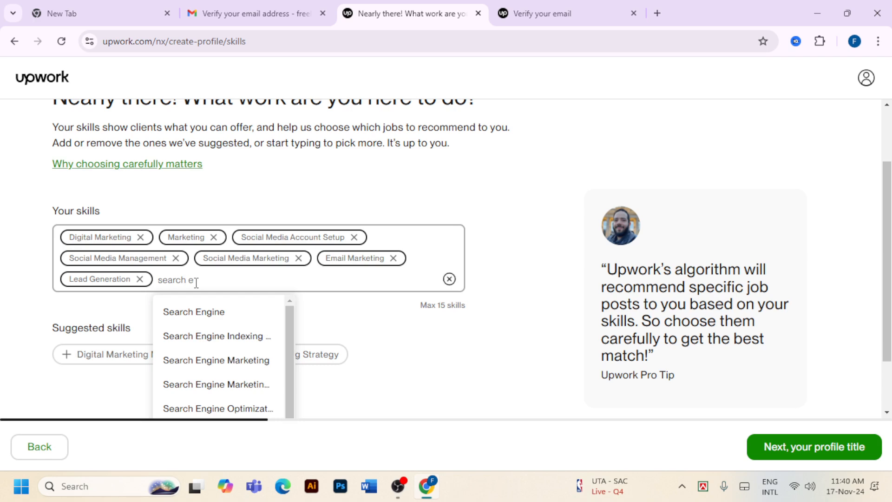
type("ngine")
left_click(232, 410)
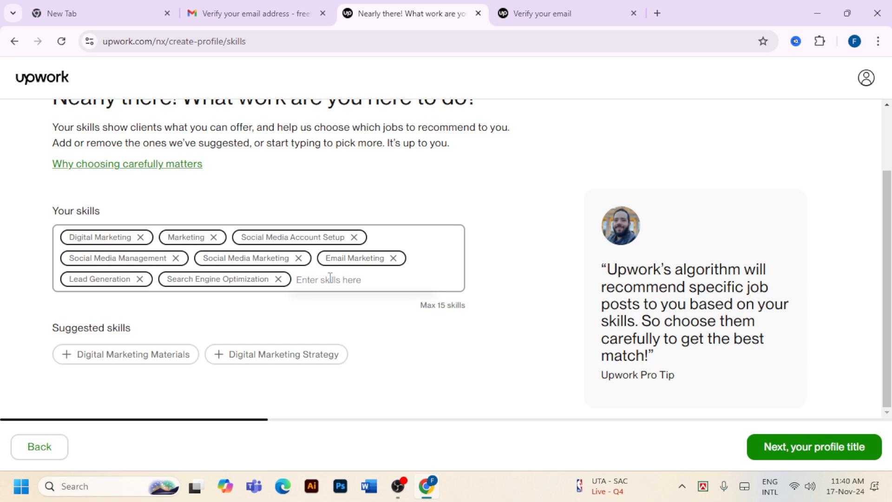
Add Facebook Ad Campaign, Instagram Ad Campaign and the suggested Digital Marketing Strategy skills
type("fac")
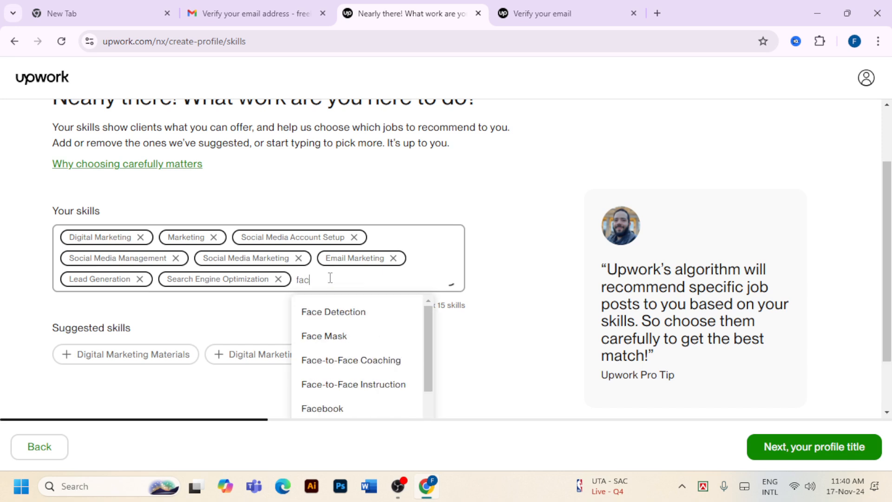
type("ebook")
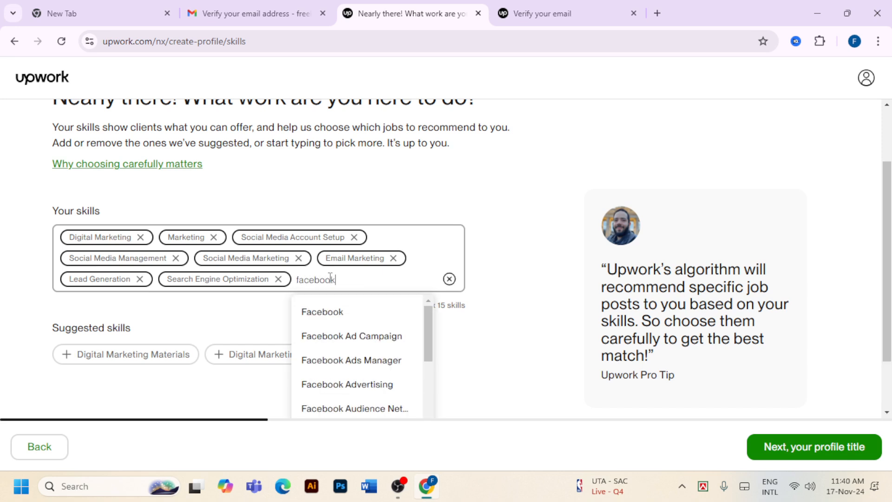
scroll(344, 321, "down", 1)
left_click(346, 311)
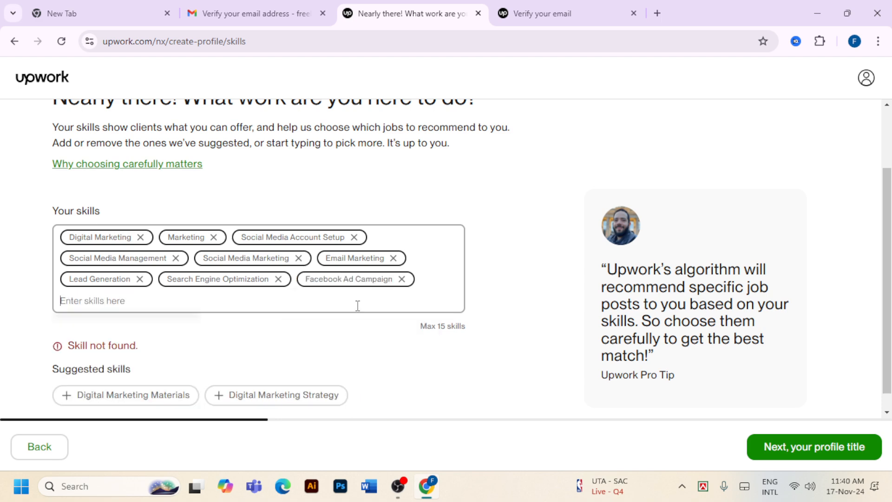
type("inst")
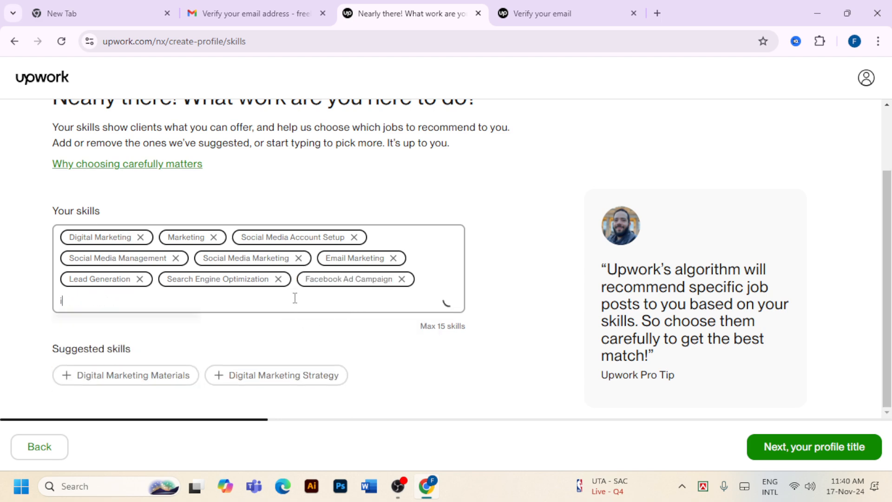
type("g")
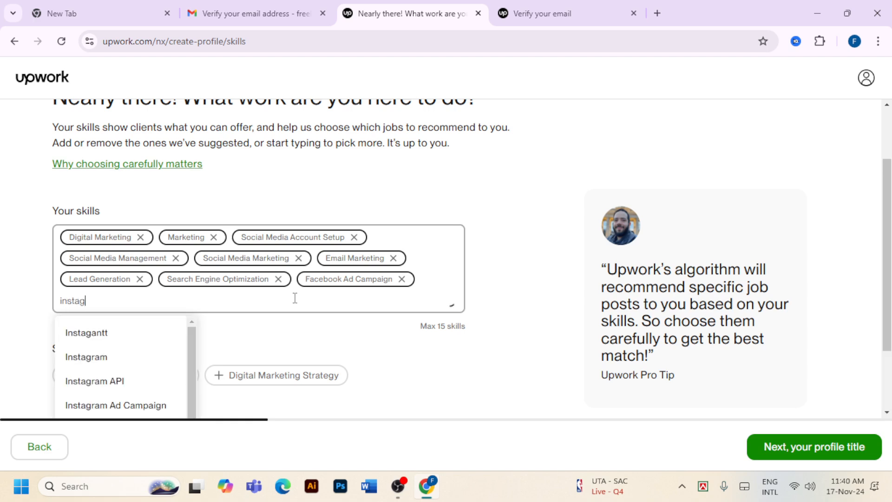
type("ram a")
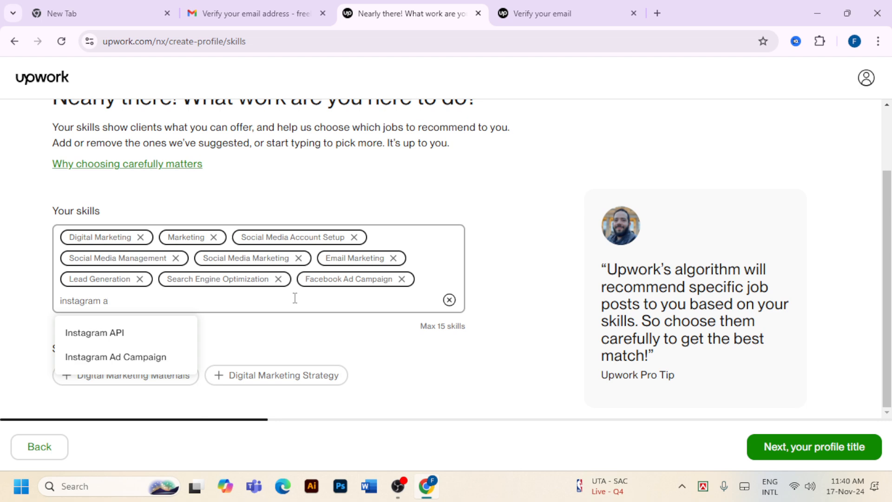
left_click(161, 365)
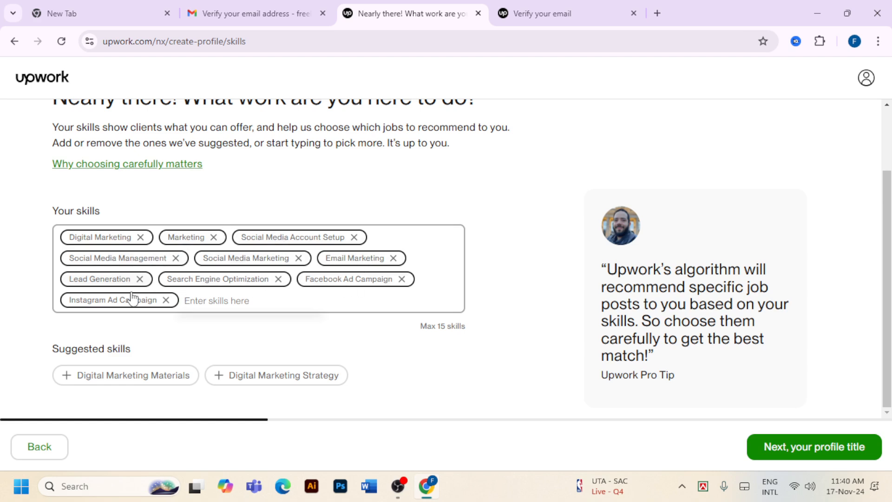
left_click(221, 378)
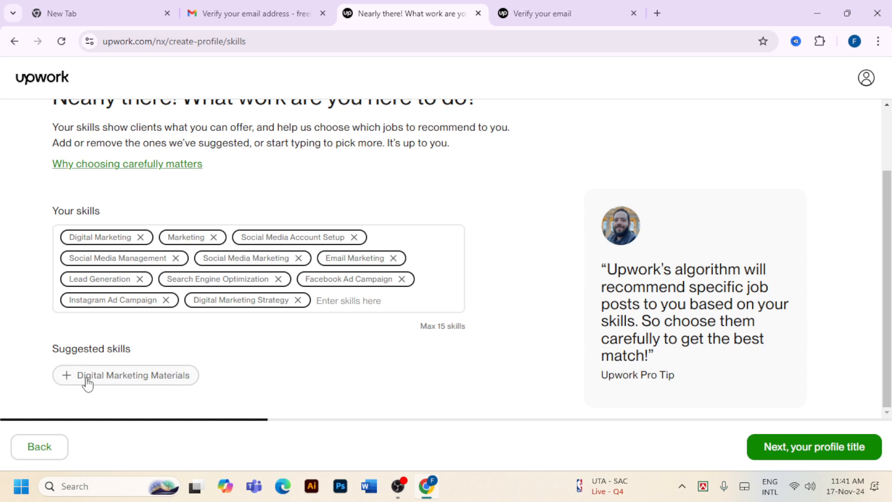
Add Digital Marketing Materials, Google Ads and YouTube SEO as skills
left_click(66, 377)
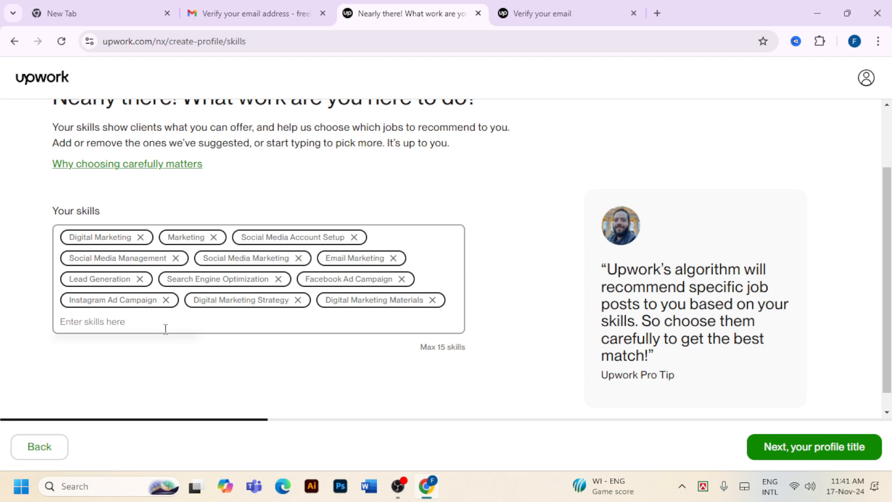
type("goog")
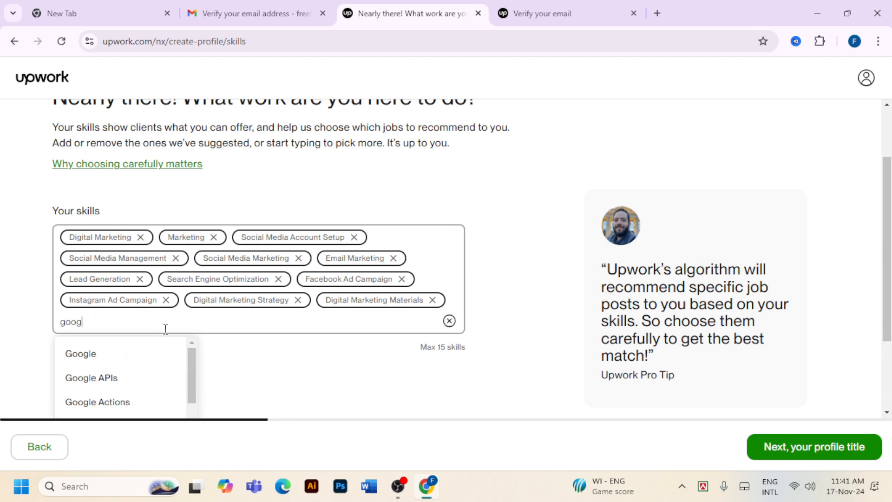
type("le ")
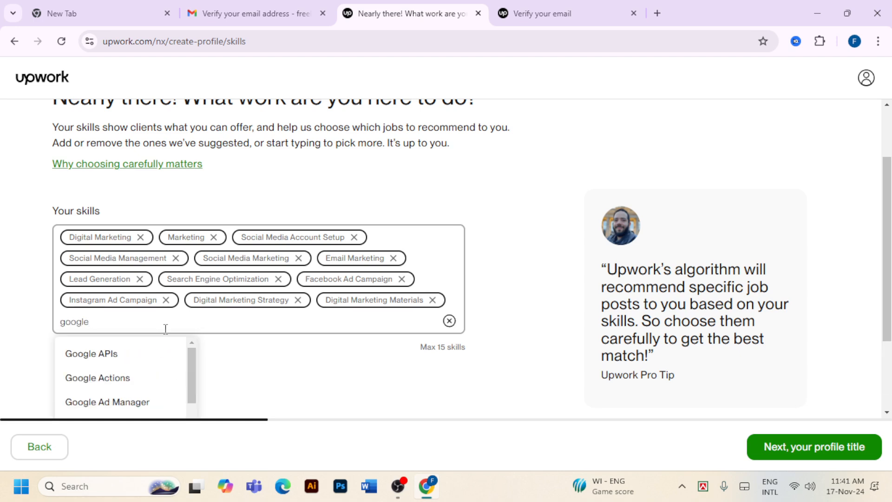
type("ads")
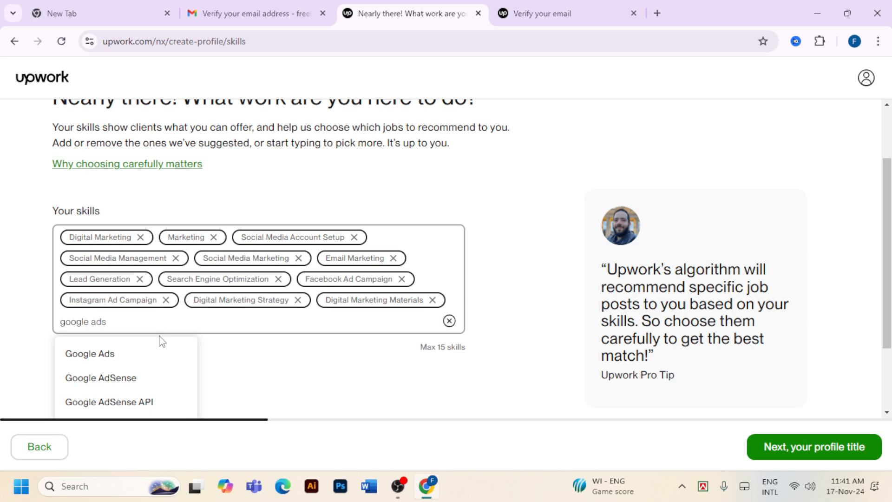
left_click(158, 358)
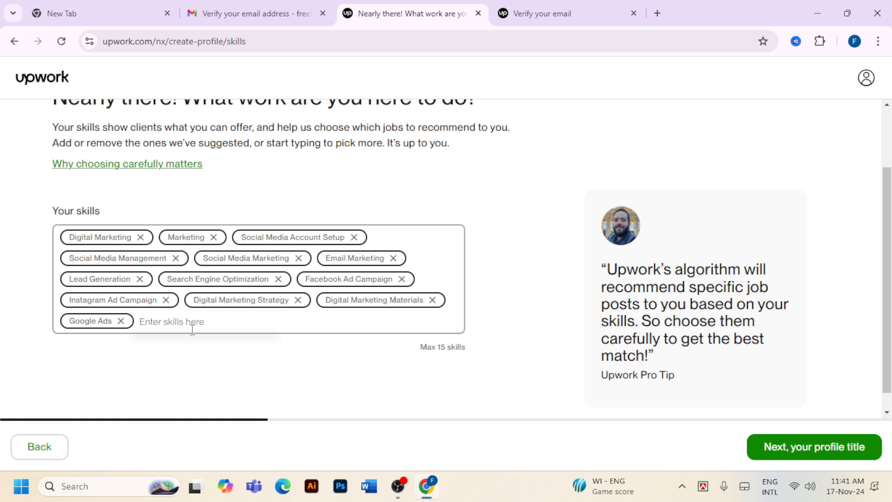
type("yout")
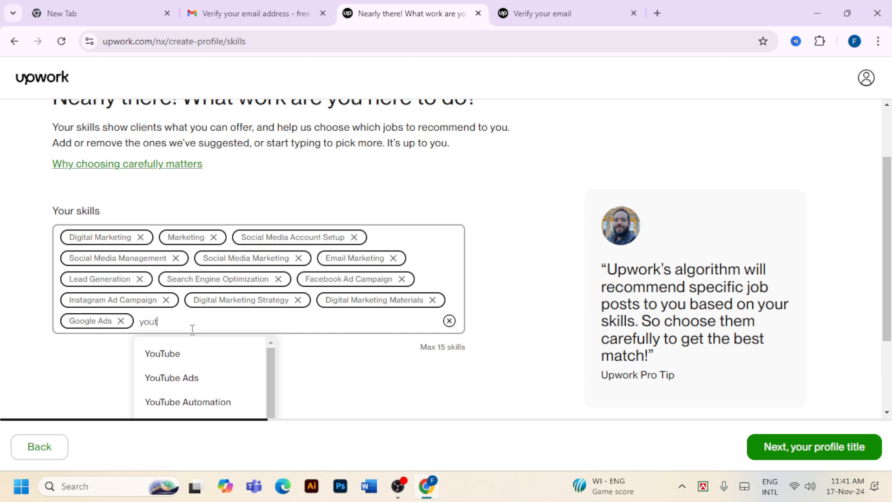
type("ube se")
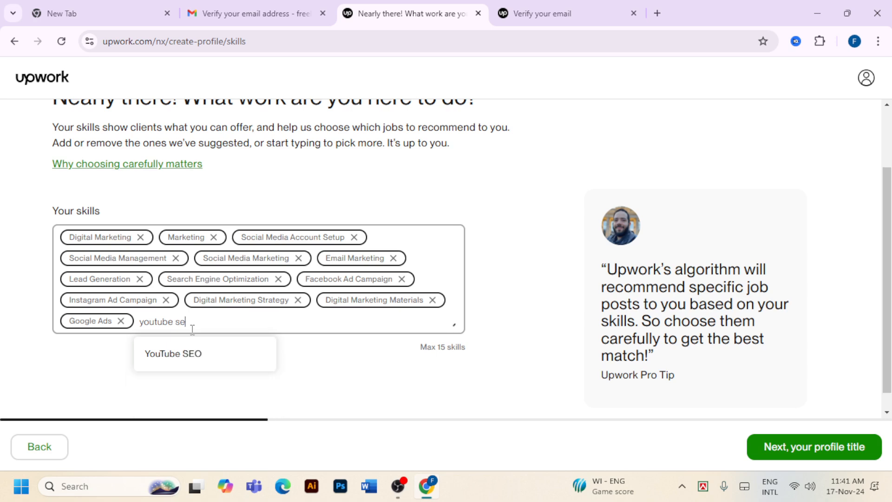
left_click(194, 361)
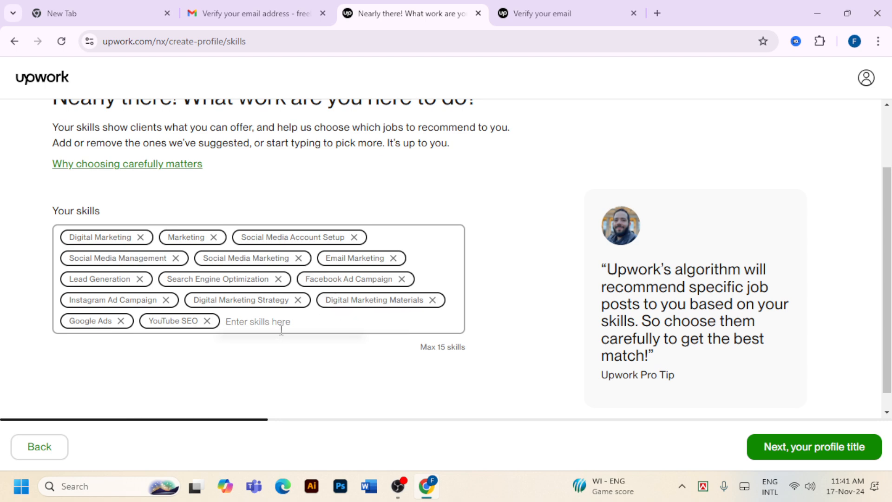
Add Graphic Design as the fifteenth skill and save the skills list
type("m")
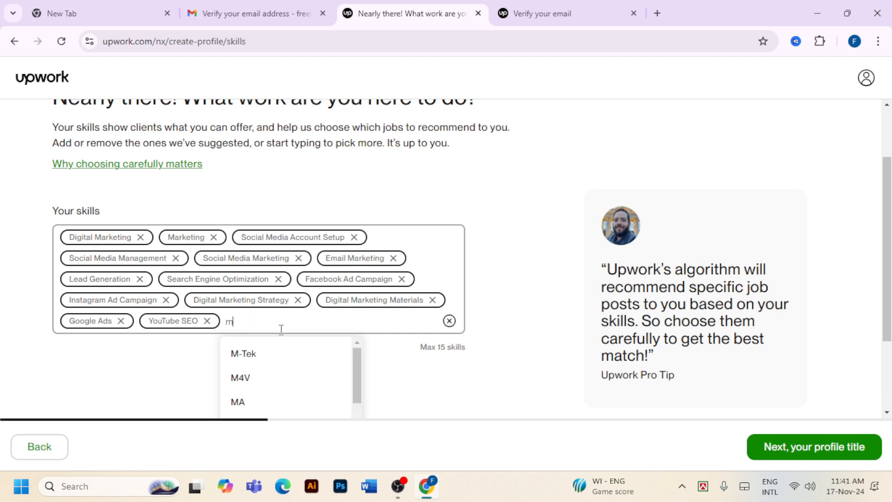
key("BackSpace")
type("gm")
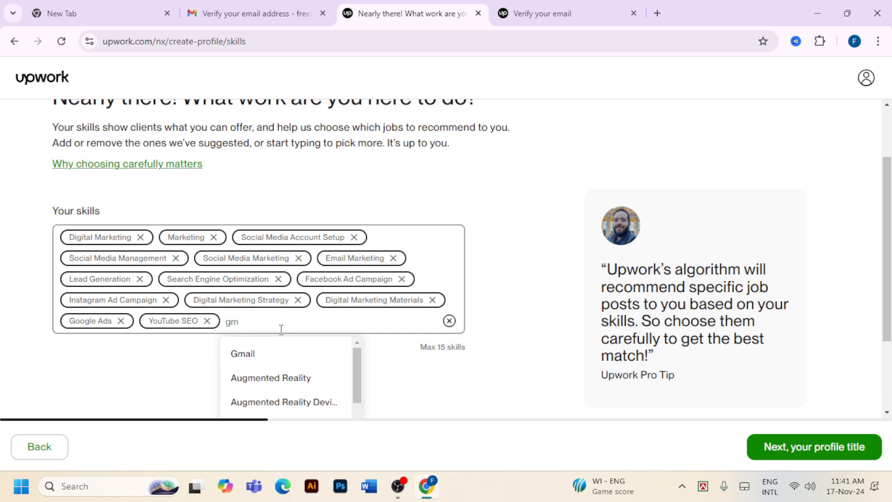
type("b")
key("BackSpace")
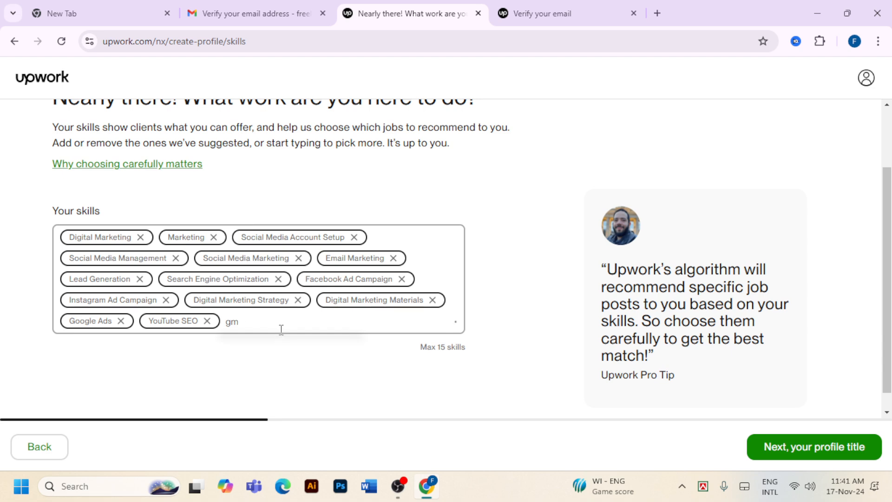
key("BackSpace")
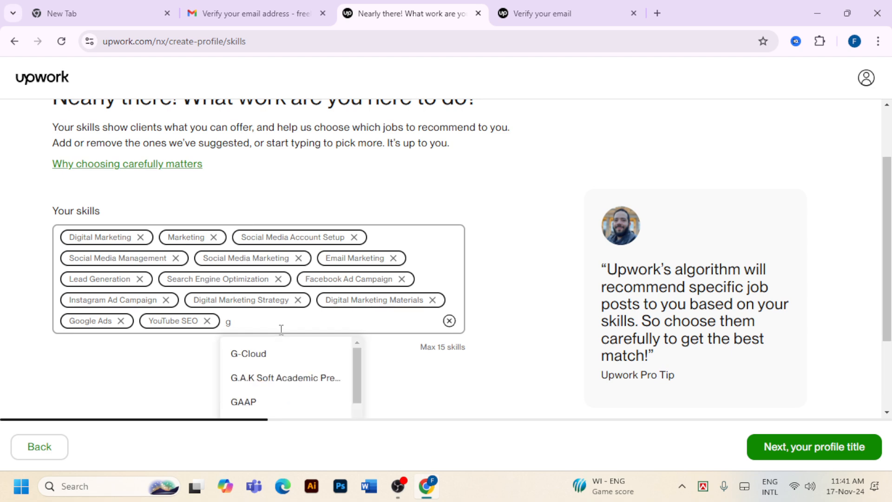
type("oog")
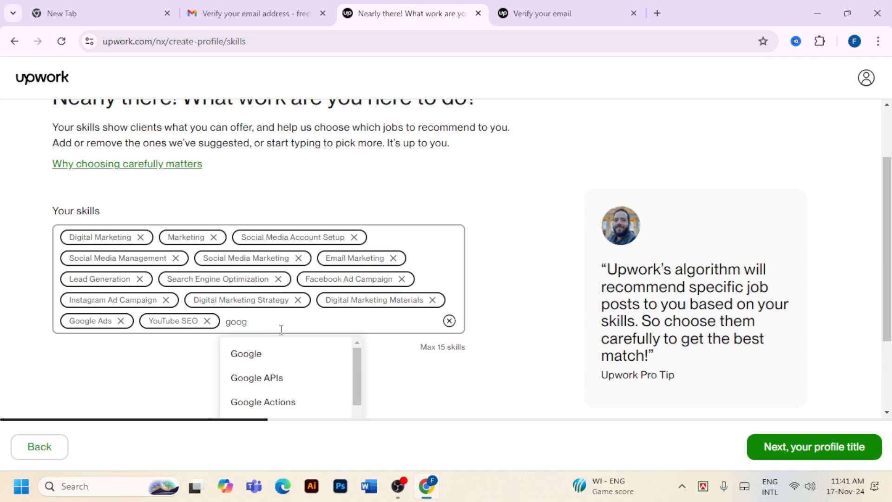
type("le")
key("BackSpace")
key("BackSpace")
key("BackSpace")
key("BackSpace")
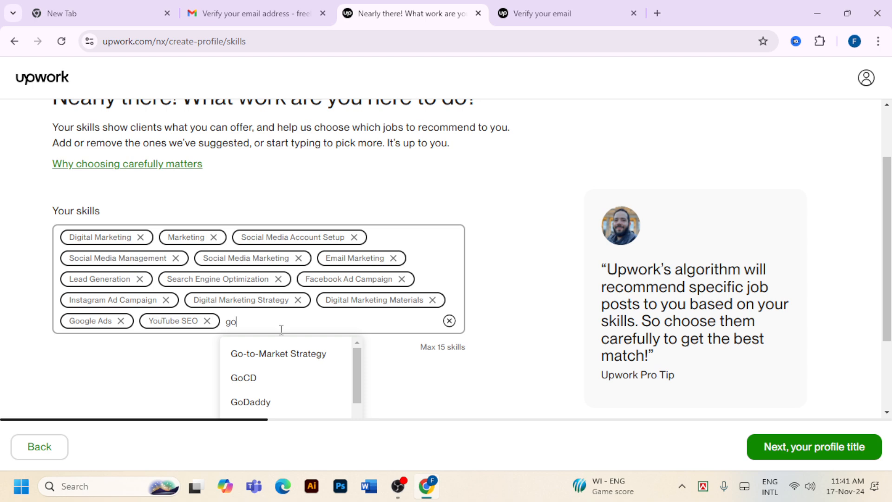
key("BackSpace")
key("BackSpace")
type("g")
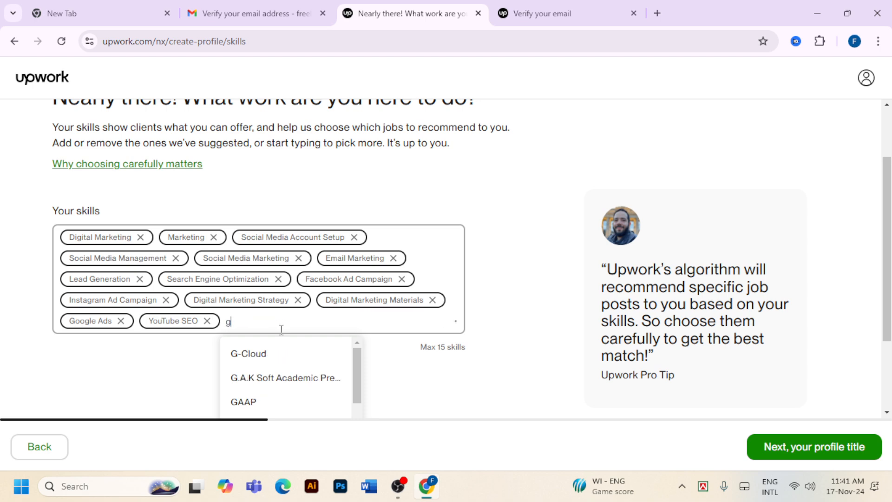
type("raphi")
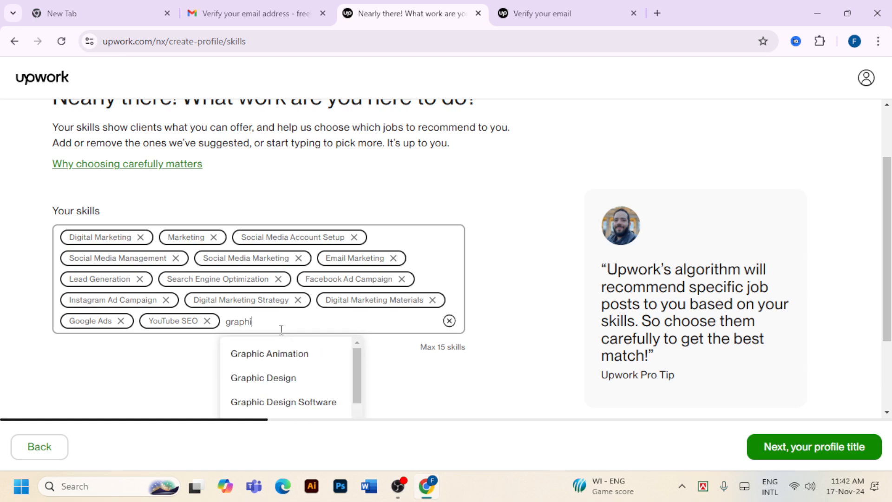
type("c")
left_click(273, 379)
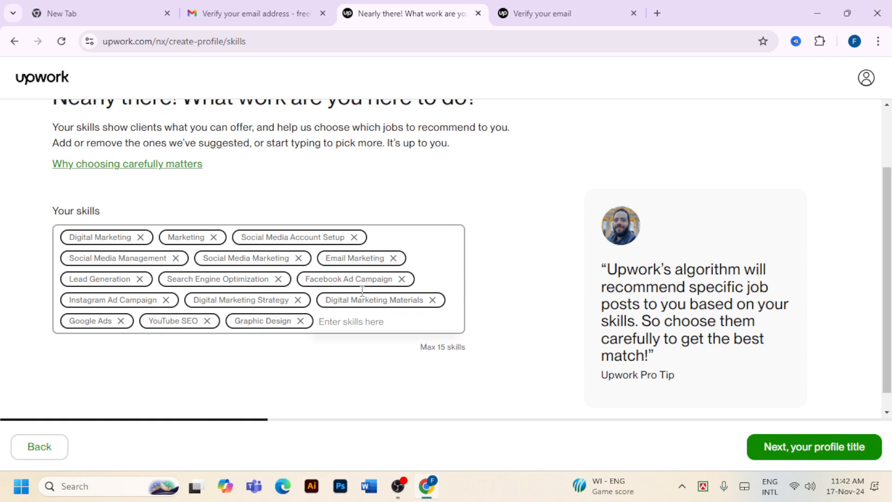
left_click(836, 444)
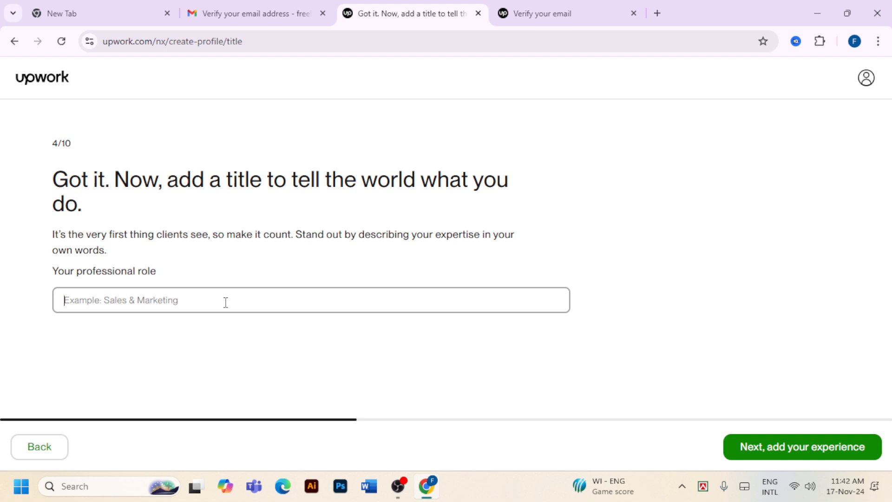
Enter the role 'Professional Digital Marketer & Seo Expert' and submit it
type("Digital")
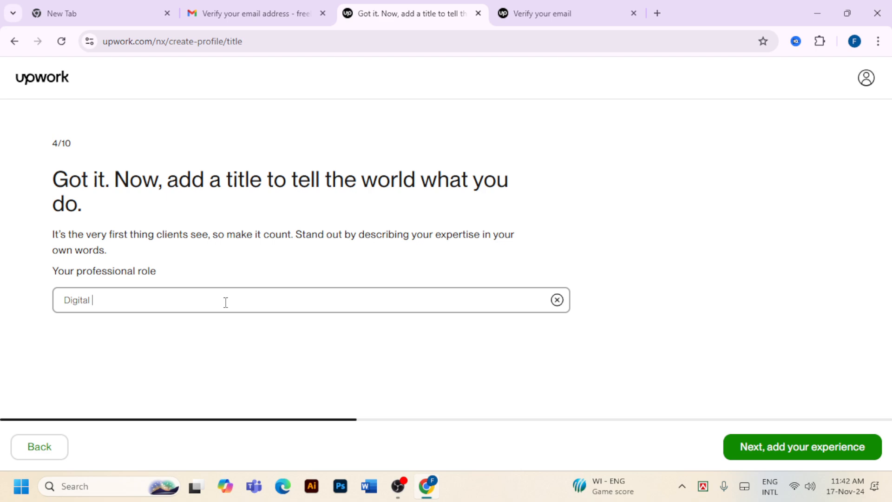
type(" Marketing")
left_click(66, 301)
type("Rrofess")
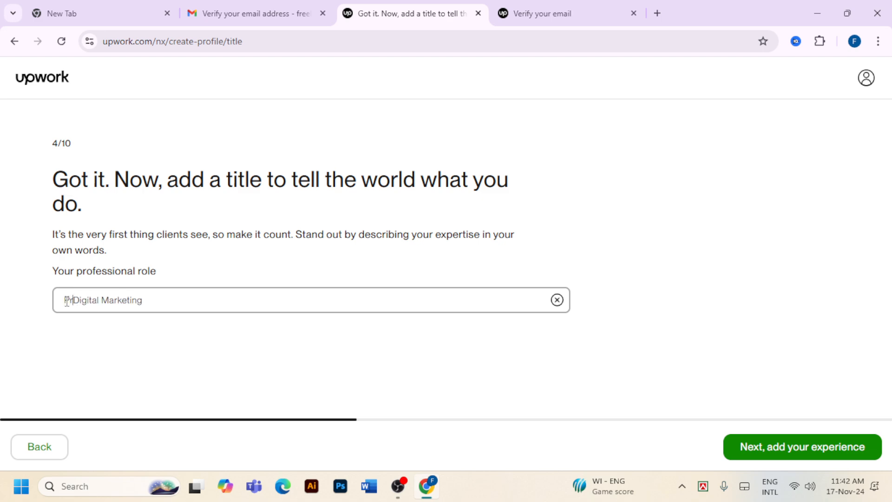
type("ional")
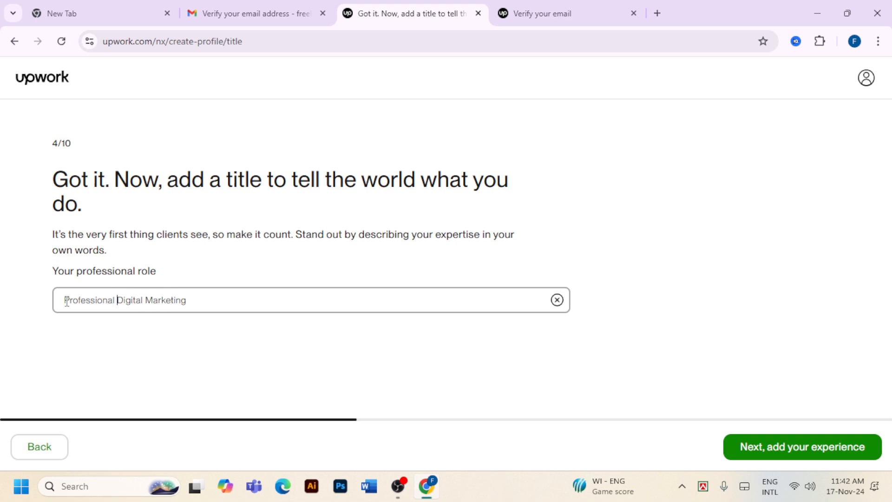
left_click(245, 311)
key("BackSpace")
key("BackSpace")
key("BackSpace")
type("er & S")
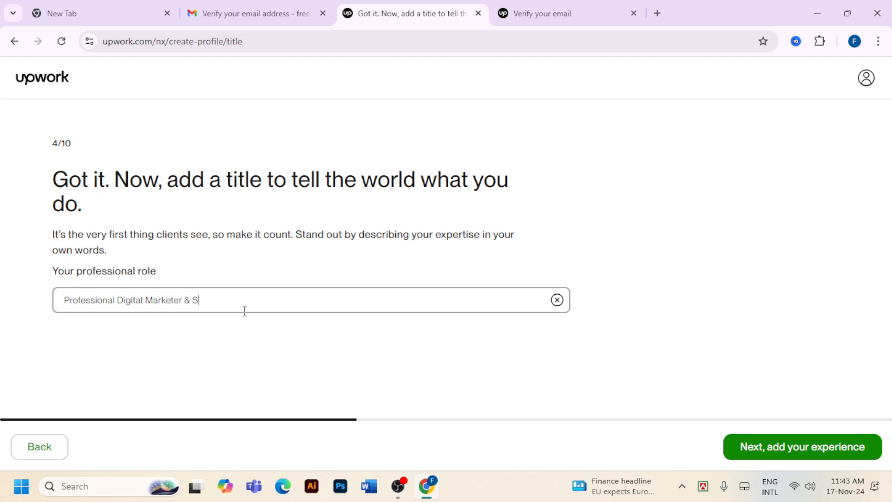
type("eo Expert")
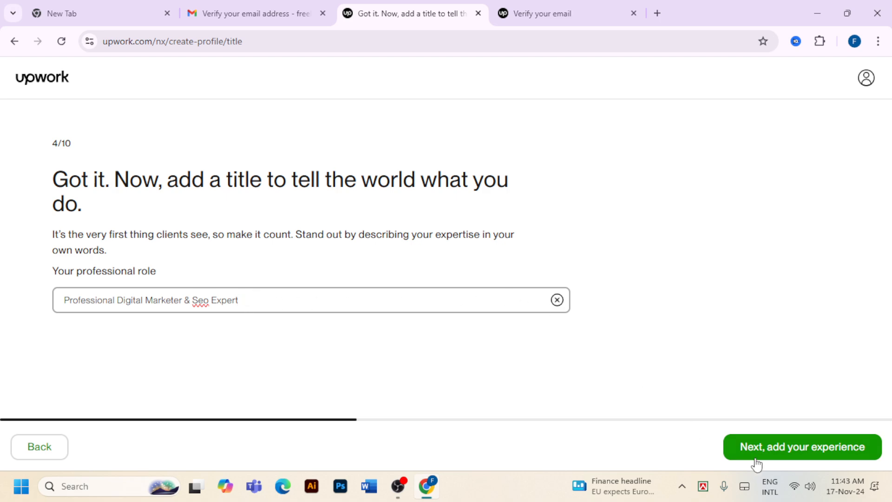
left_click(796, 448)
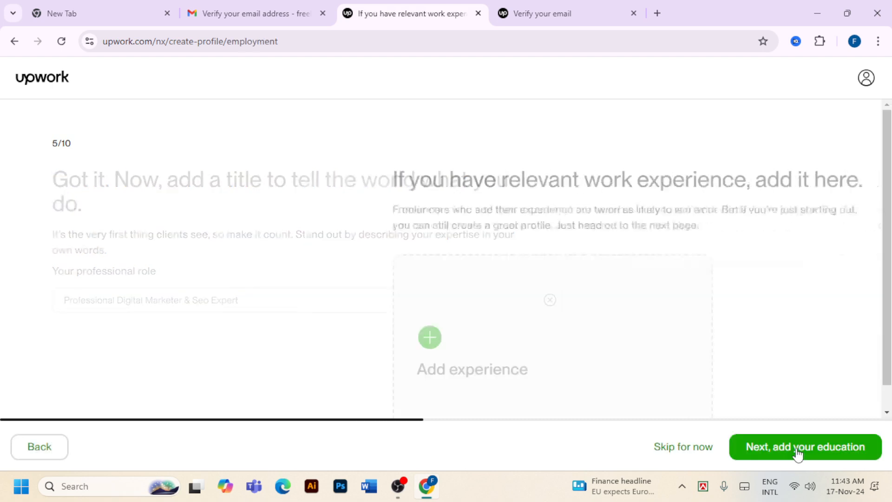
Open the Add Work Experience form from the Add experience card
scroll(634, 316, "down", 1)
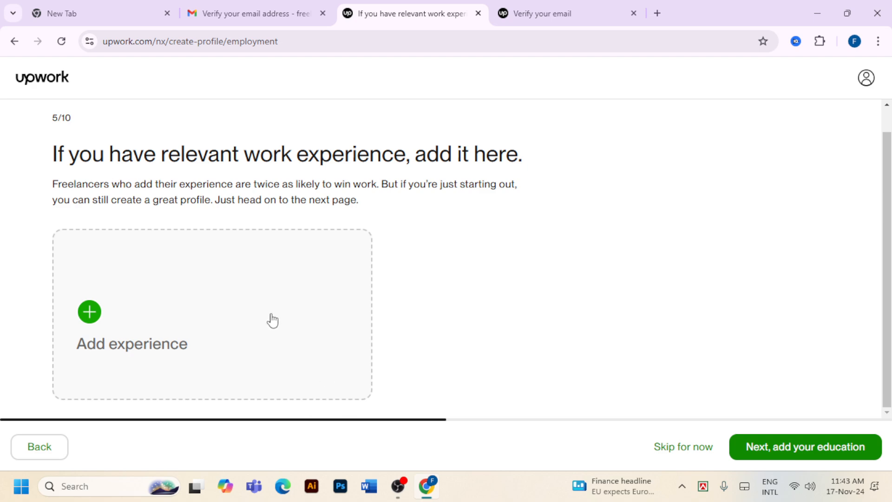
left_click(90, 309)
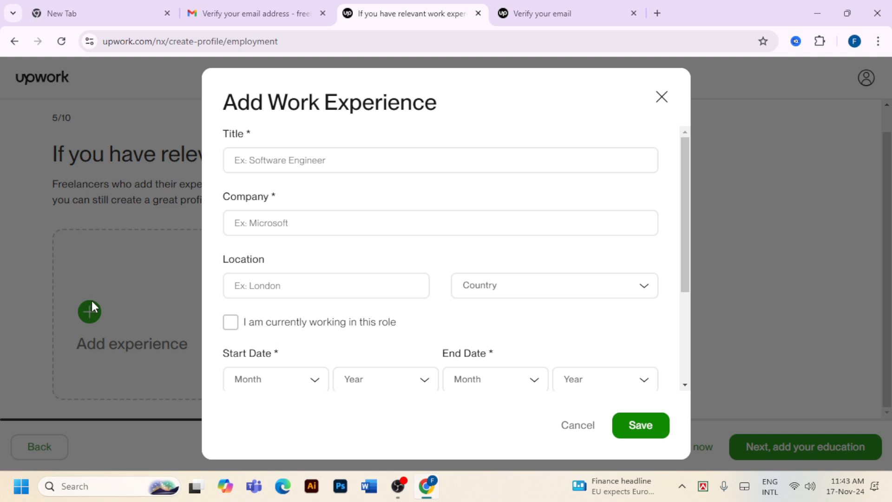
Mark the new work experience as the current role
left_click(281, 161)
left_click(290, 223)
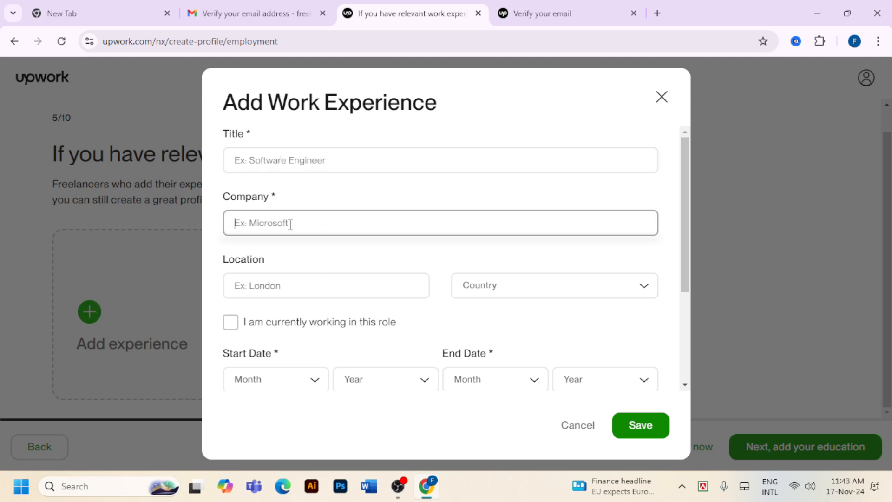
left_click(287, 285)
left_click(522, 288)
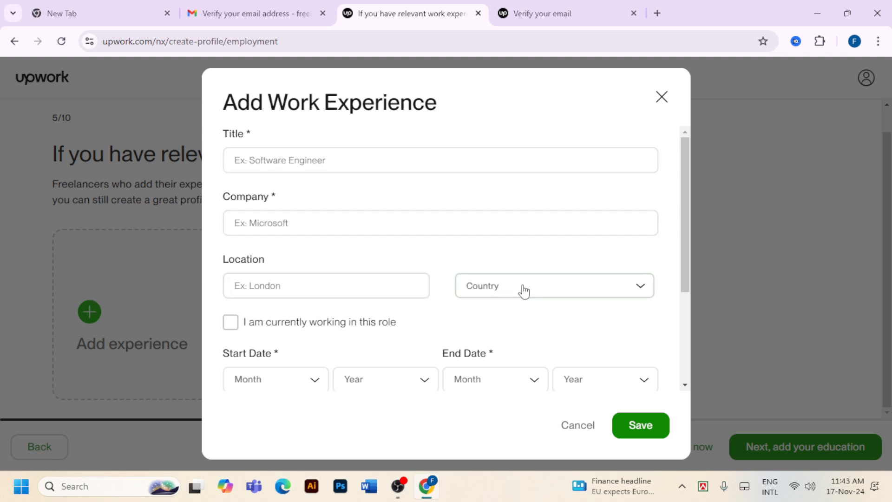
scroll(205, 221, "down", 2)
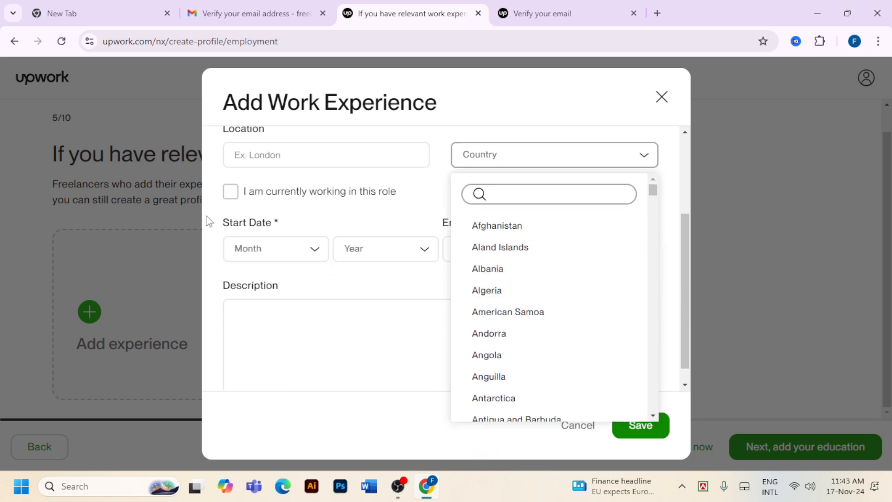
left_click(231, 197)
left_click(232, 197)
scroll(299, 313, "down", 1)
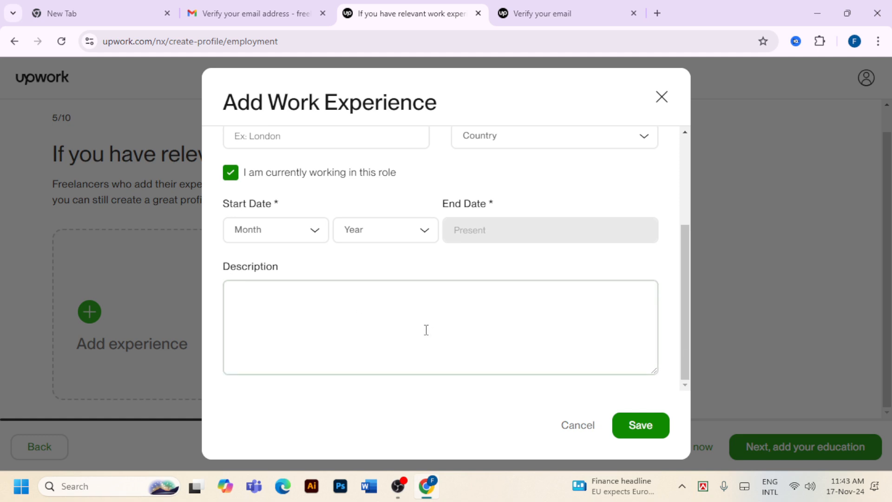
scroll(426, 330, "up", 4)
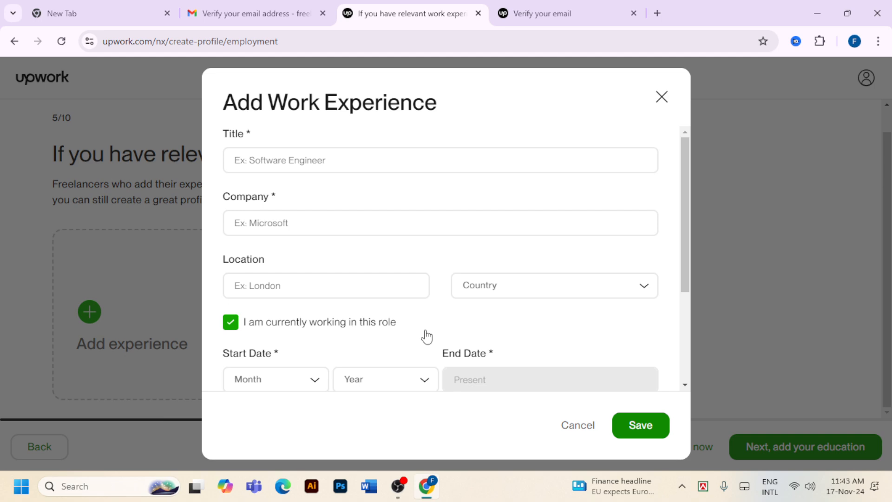
Enter 'Digital Marketer' as the job title
left_click(302, 160)
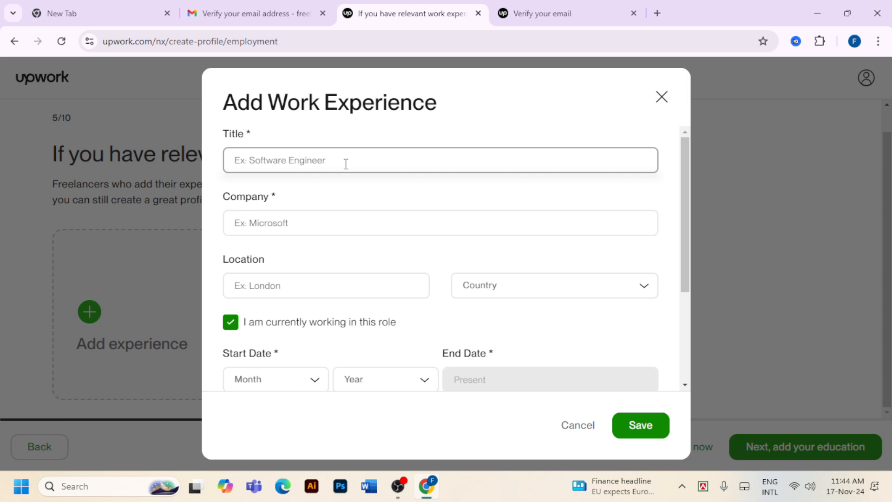
type("so")
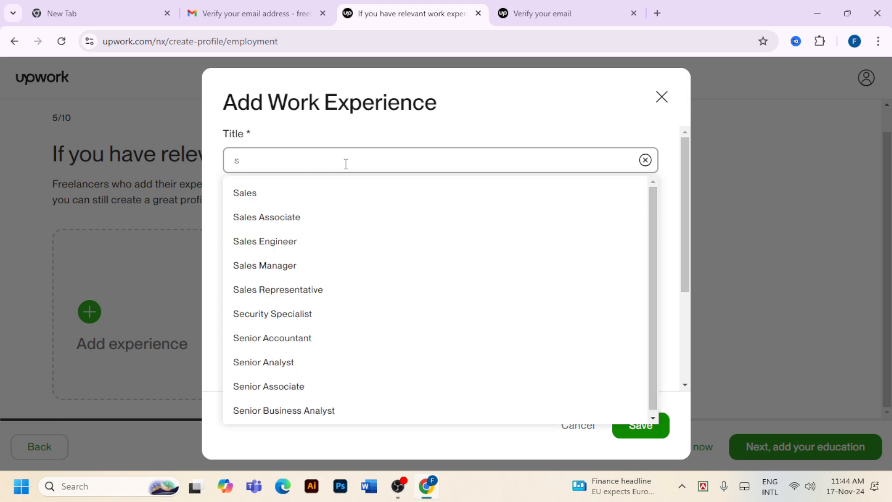
key("BackSpace")
key("BackSpace")
type("S")
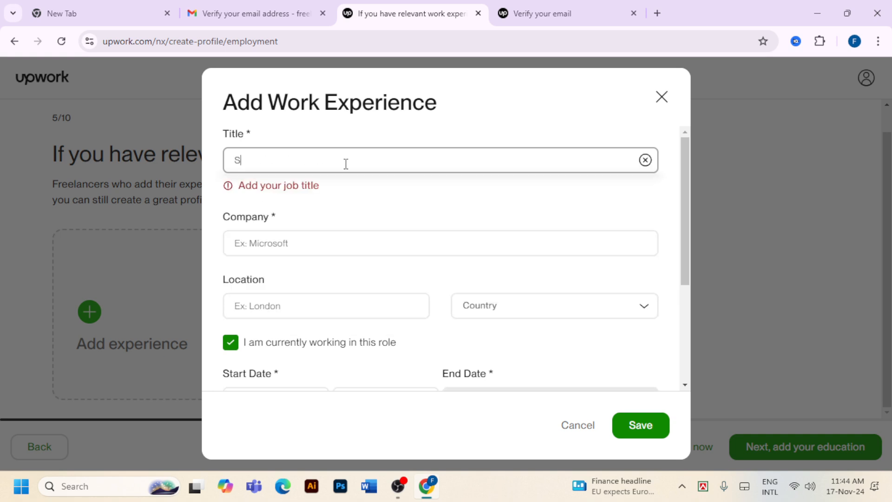
type("oci")
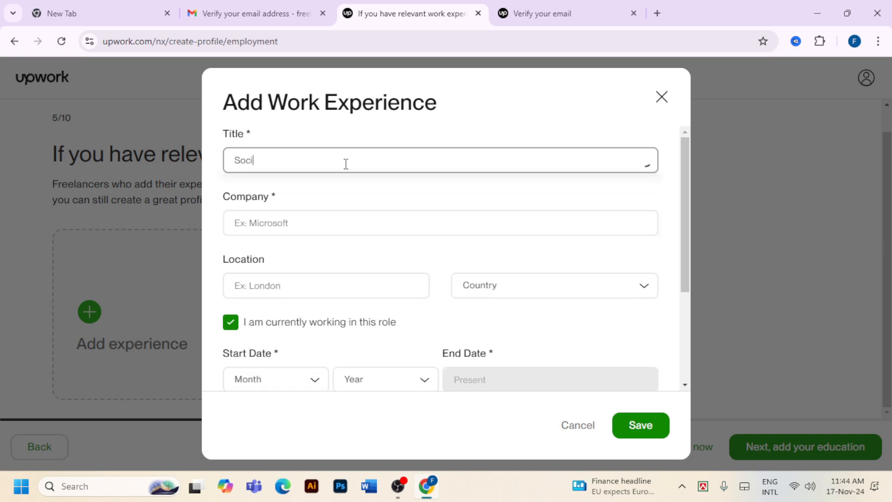
type("a")
key("BackSpace")
key("BackSpace")
key("BackSpace")
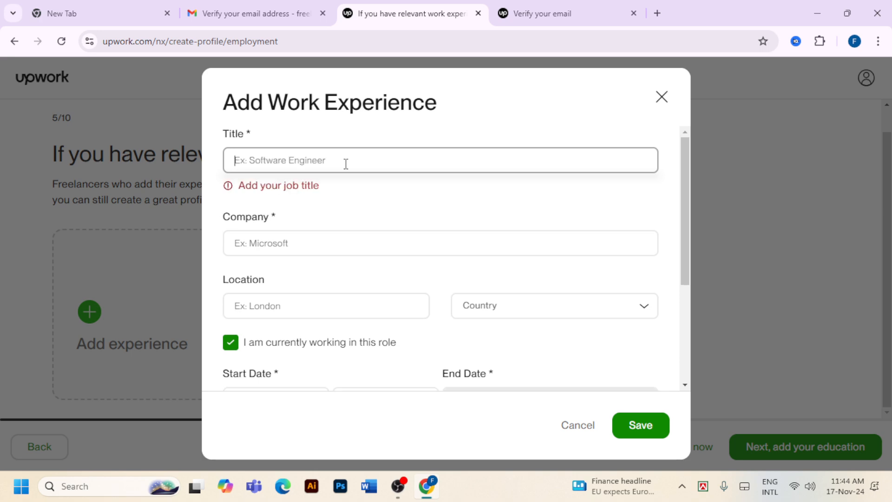
type("Dig")
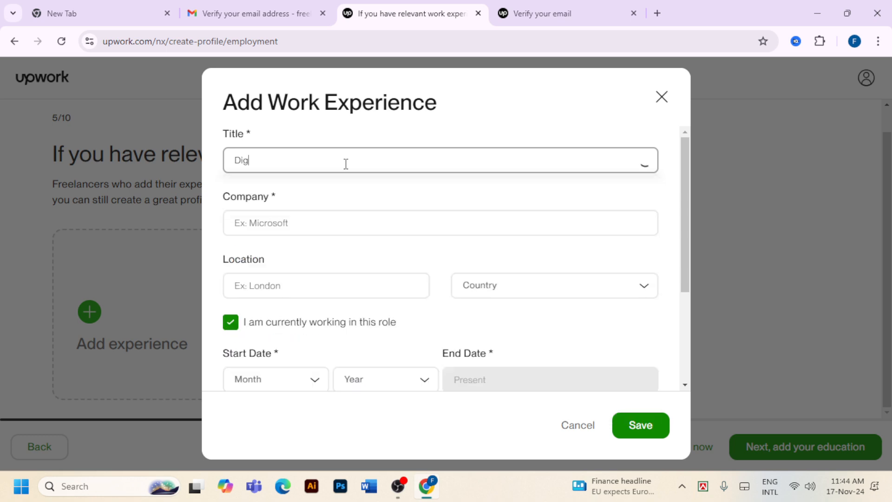
type("ital Marketer")
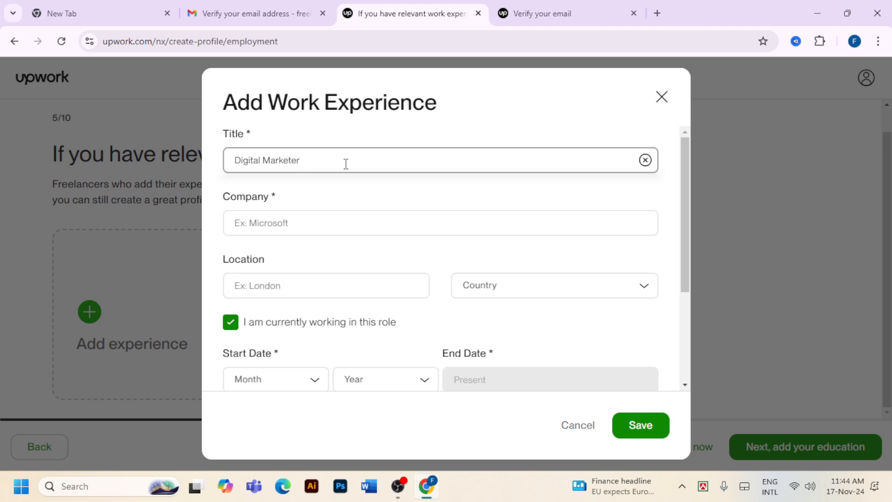
Enter company Firmrise IT, location SYLHET and country Bangladesh for the experience
left_click(308, 221)
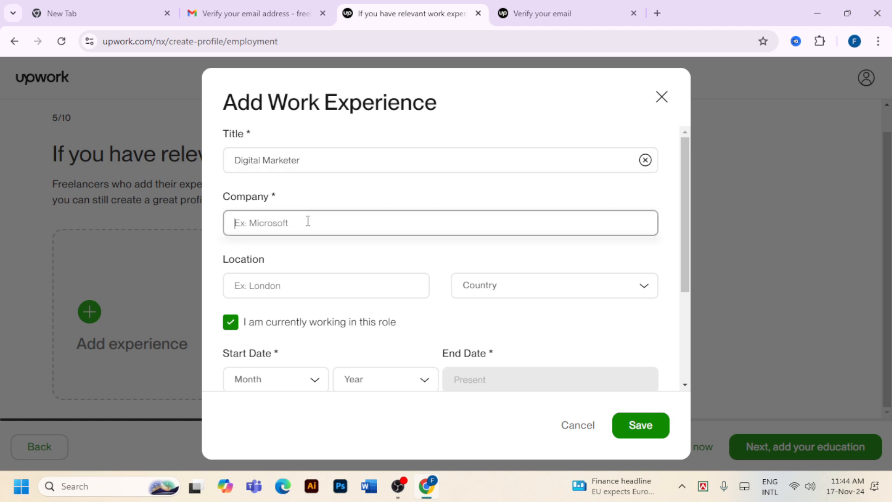
type("Fi")
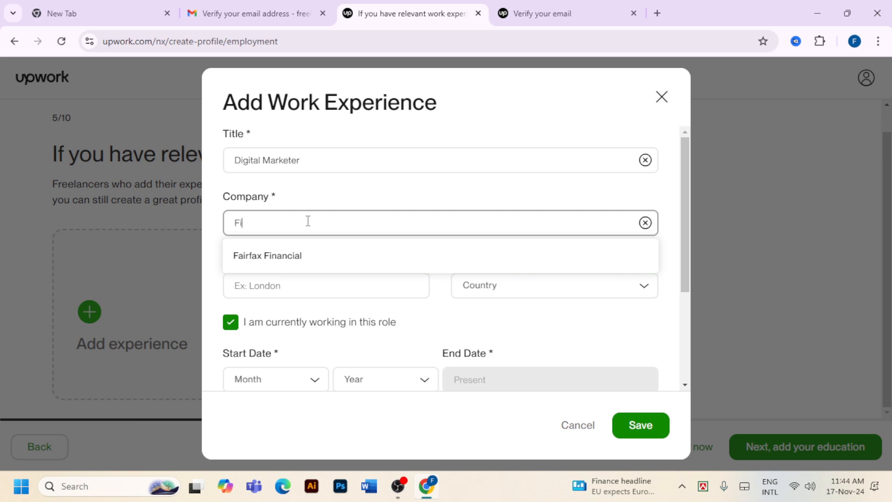
type("rmr")
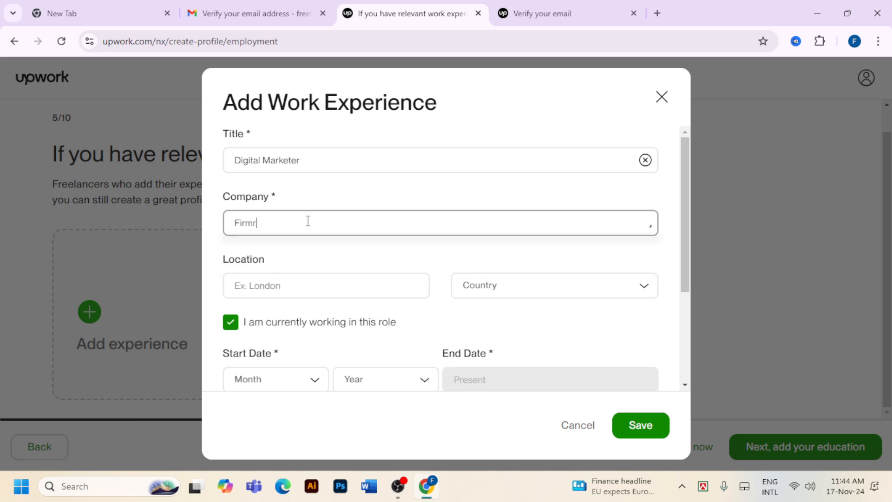
type("ise IT")
left_click(289, 287)
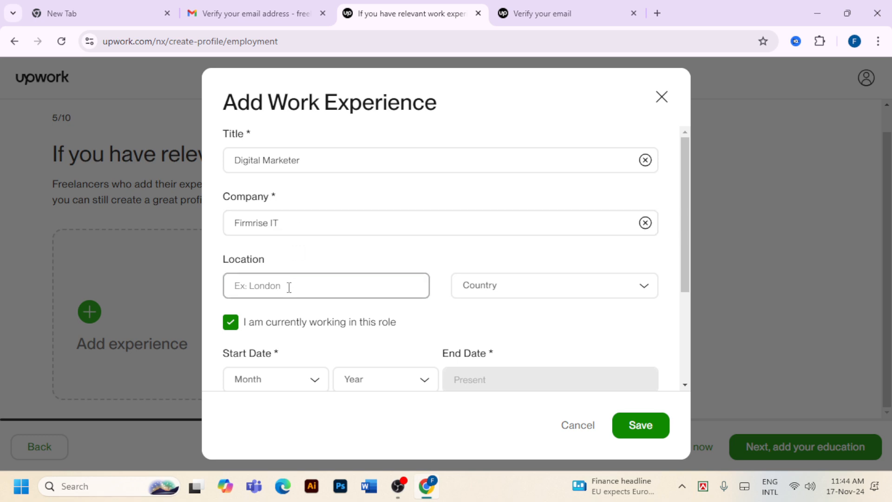
type("SYLHET")
left_click(507, 296)
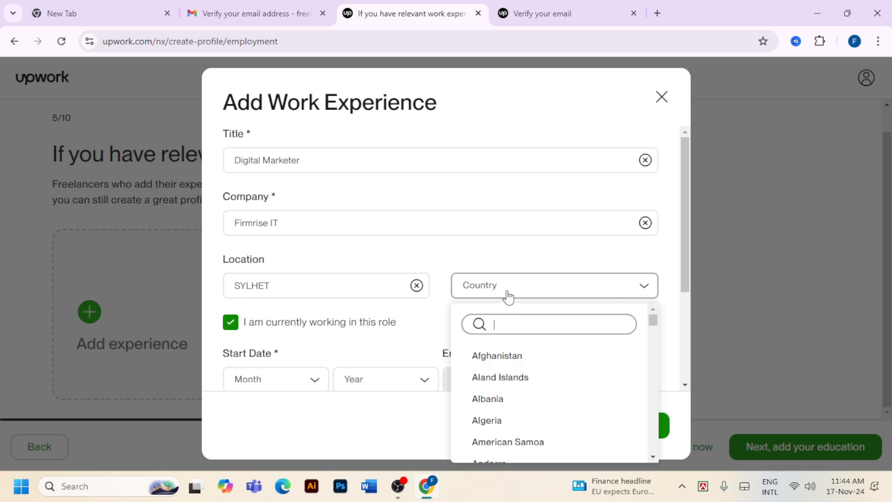
left_click(528, 331)
type("BA")
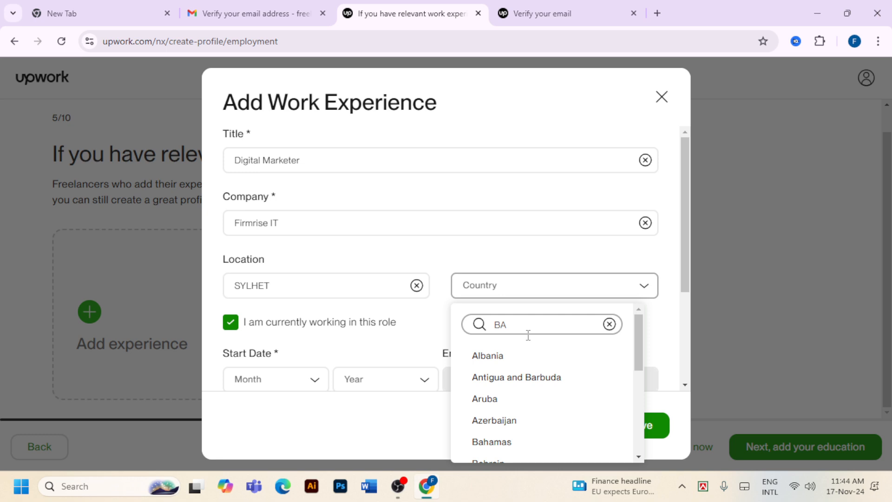
type("NG")
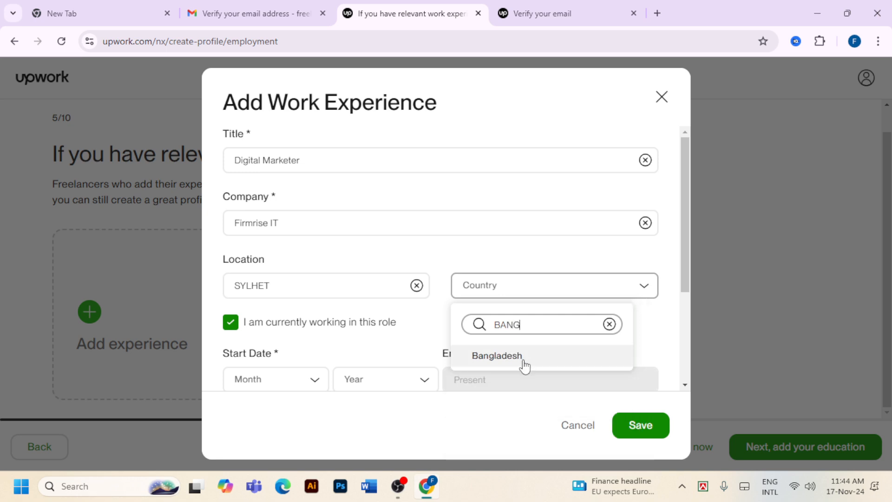
left_click(522, 362)
scroll(435, 307, "down", 2)
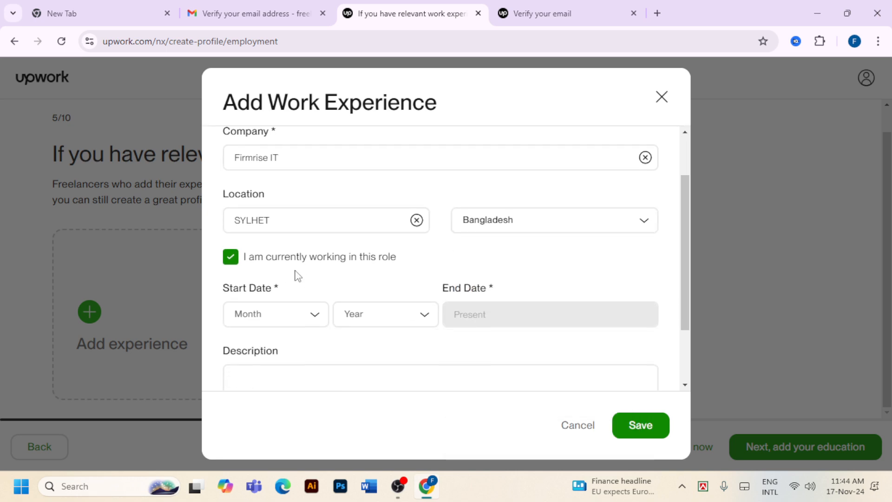
Set the start date to January 2022 and save the work experience entry
left_click(296, 314)
left_click(274, 347)
left_click(399, 315)
left_click(387, 428)
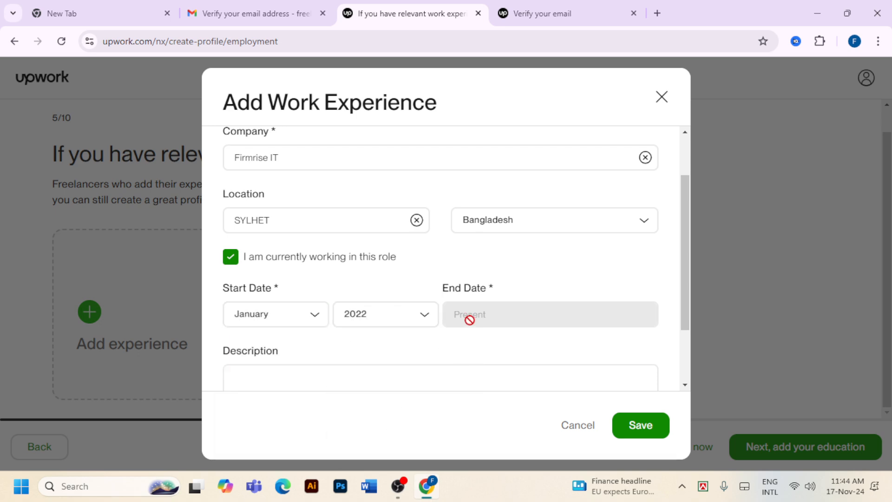
scroll(469, 320, "down", 2)
left_click(437, 298)
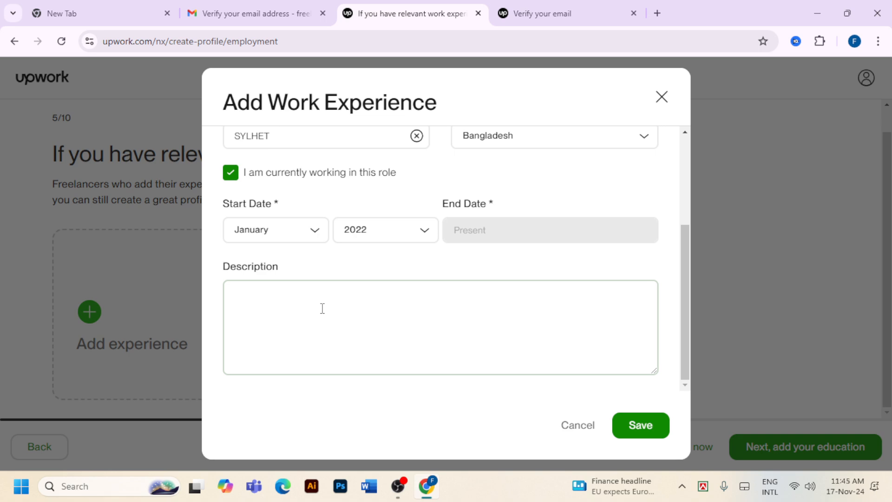
scroll(319, 307, "up", 3)
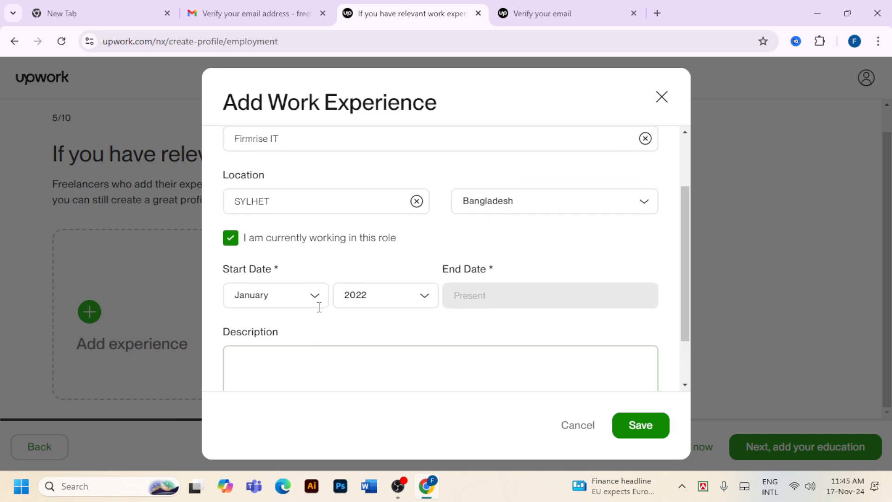
scroll(302, 367, "down", 3)
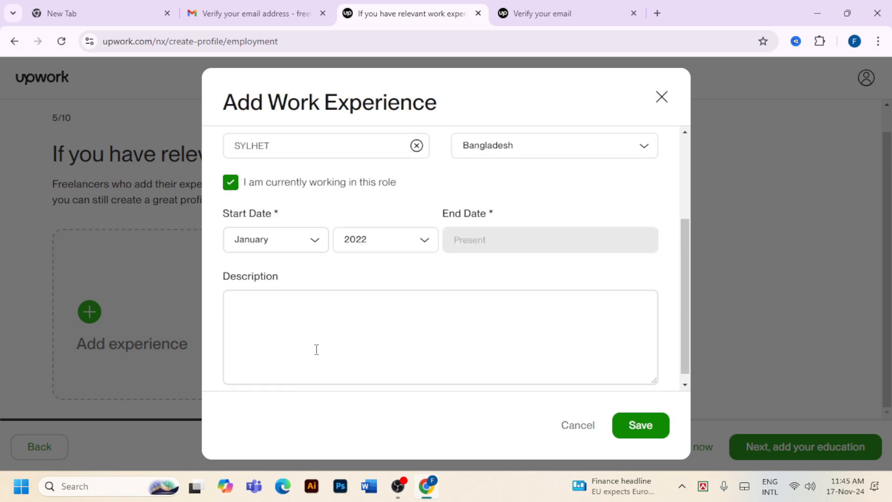
scroll(398, 350, "up", 1)
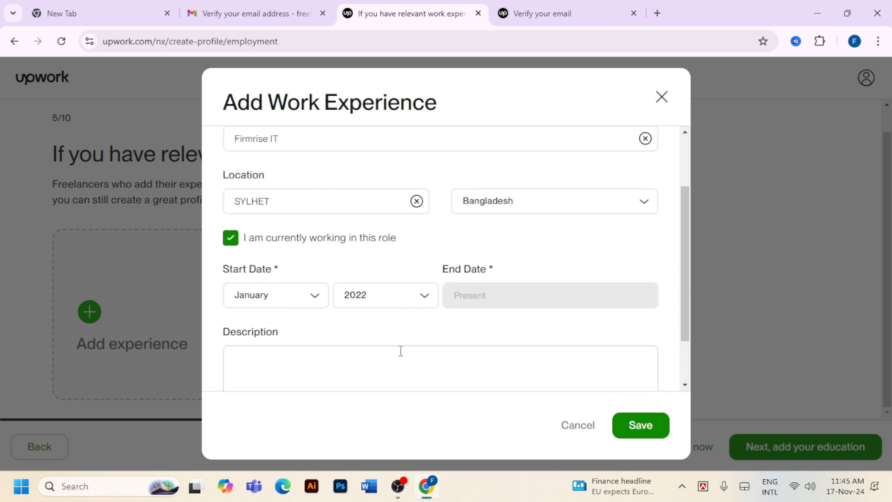
scroll(406, 352, "down", 1)
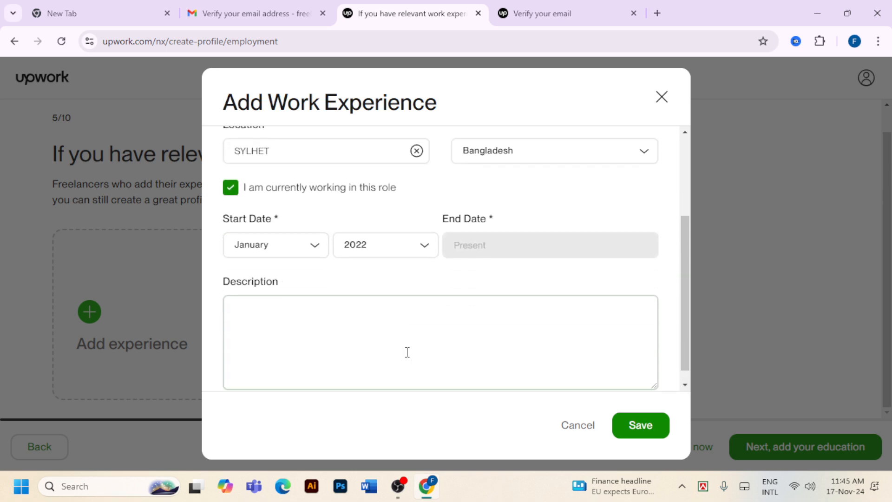
left_click(632, 425)
Move to the education step and open the Add Education History form
scroll(395, 302, "down", 1)
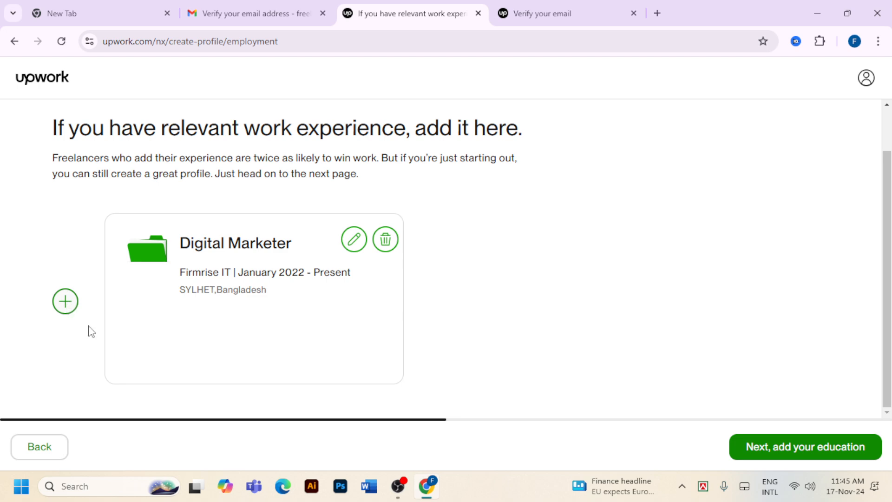
left_click(804, 453)
scroll(579, 321, "down", 1)
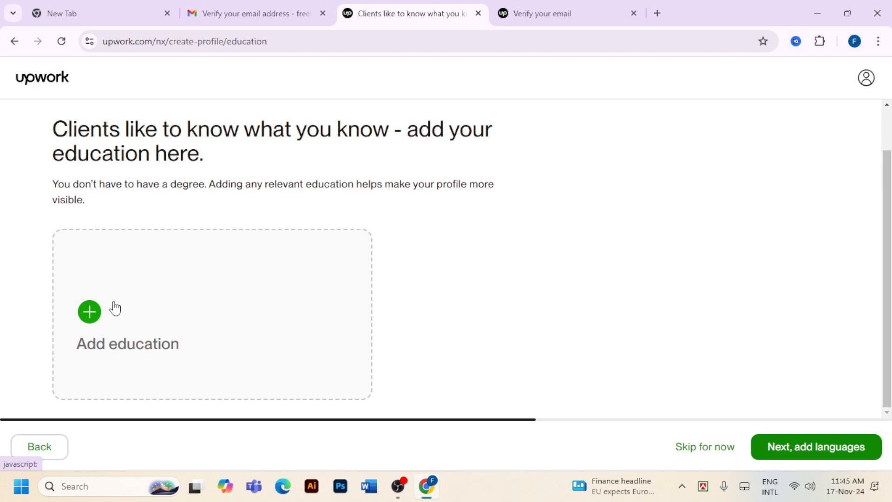
left_click(91, 312)
Search 'NORTH SOUTH' and choose North South University as the school
left_click(279, 288)
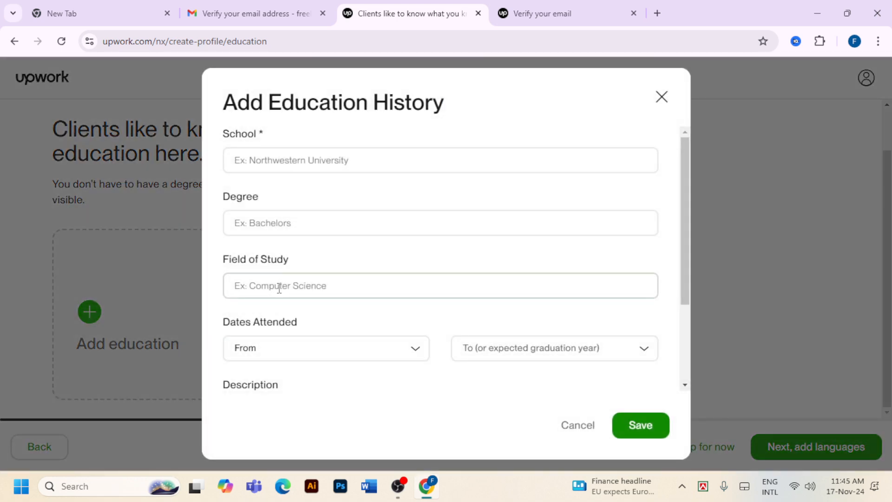
left_click(326, 163)
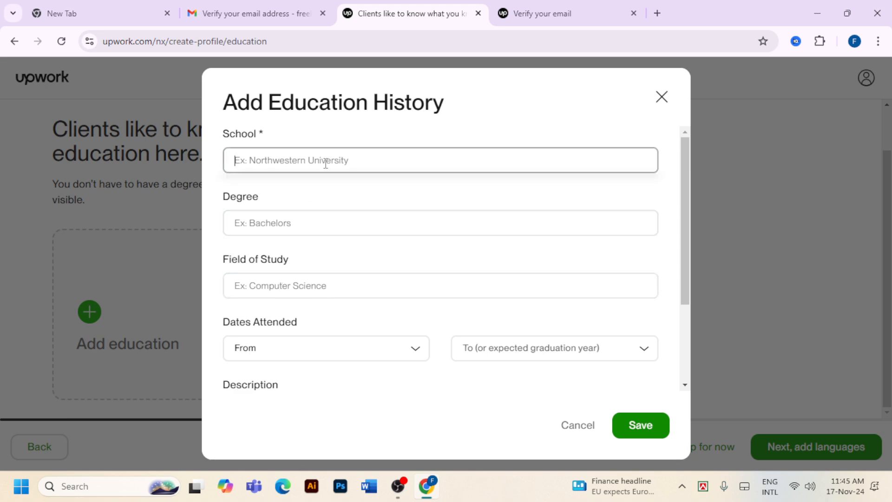
type("NORTH")
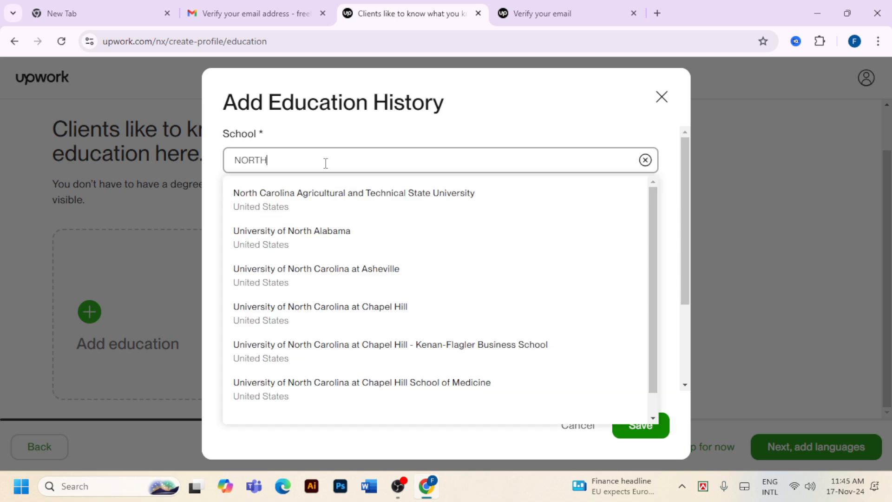
type(" S")
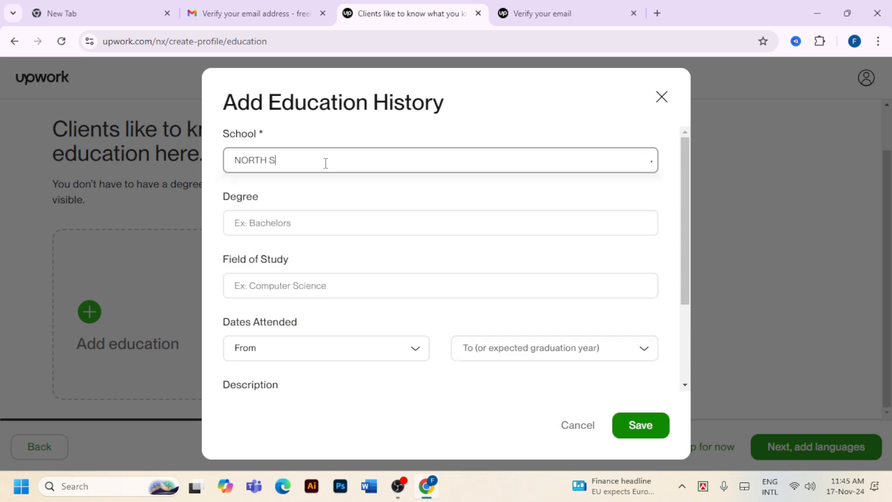
type("OUTH")
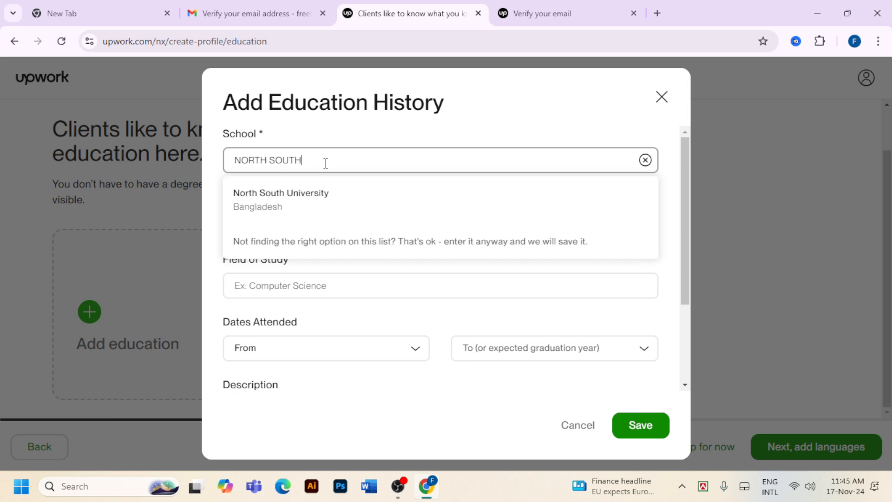
left_click(298, 214)
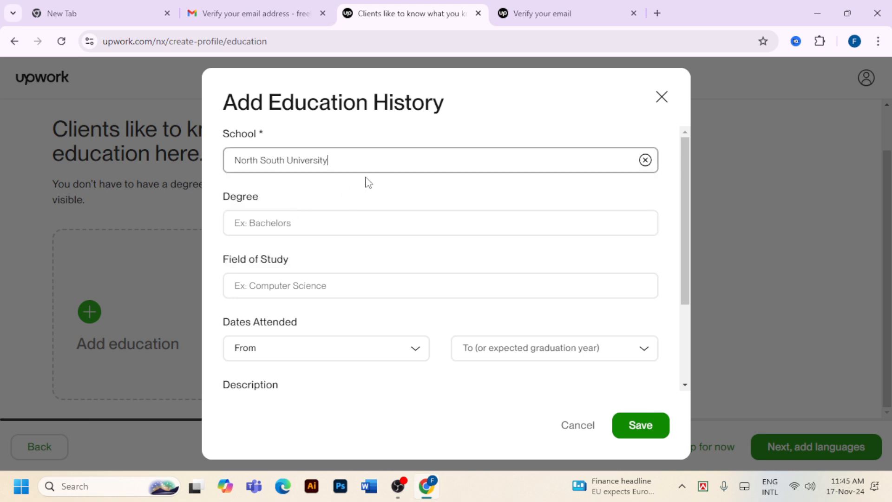
left_click_drag(378, 159, 223, 171)
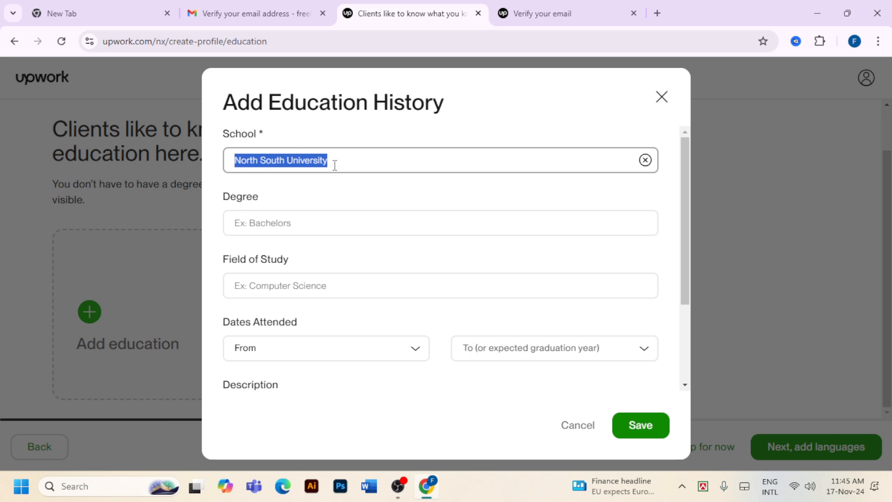
left_click(353, 164)
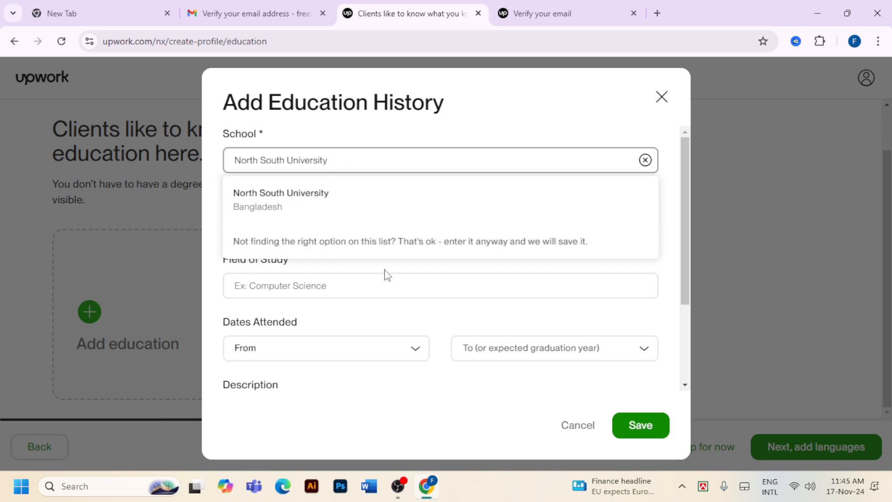
left_click(342, 215)
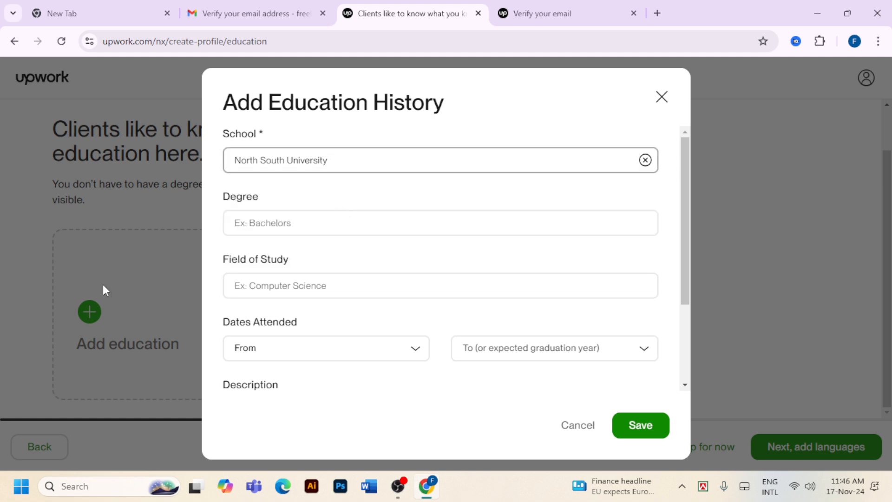
left_click(272, 225)
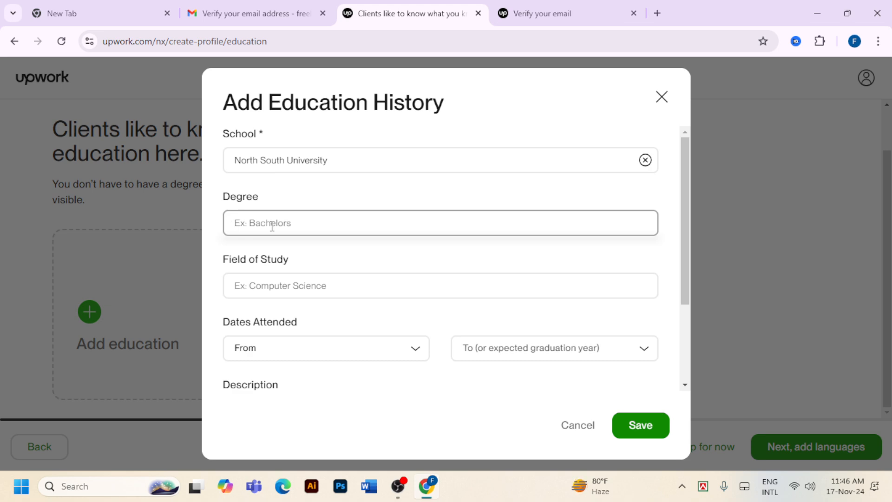
Set the degree to Bachelor of Business Administration (BBA)
type("b")
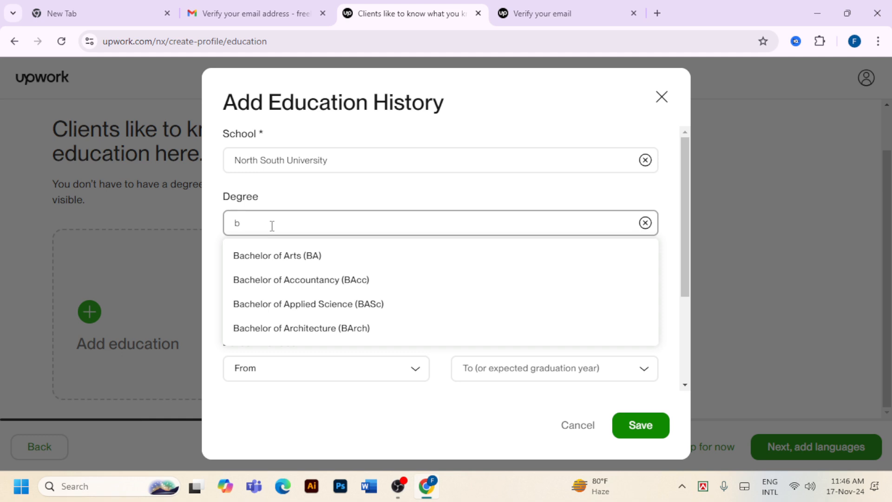
type("a")
key("BackSpace")
key("BackSpace")
type("mar")
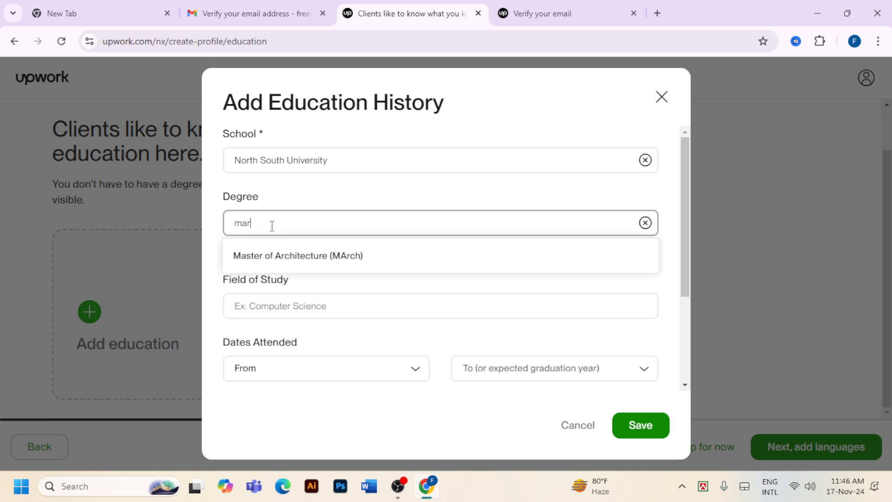
key("BackSpace")
key("BackSpace")
key("BackSpace")
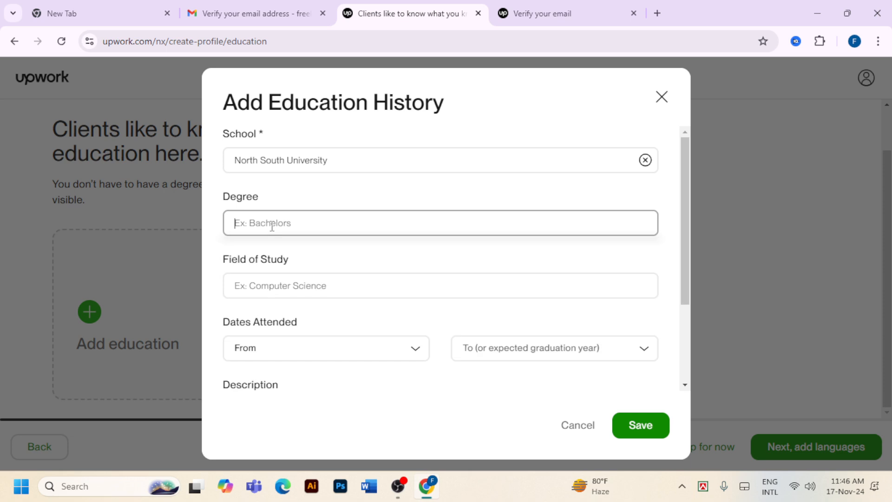
type("BBA")
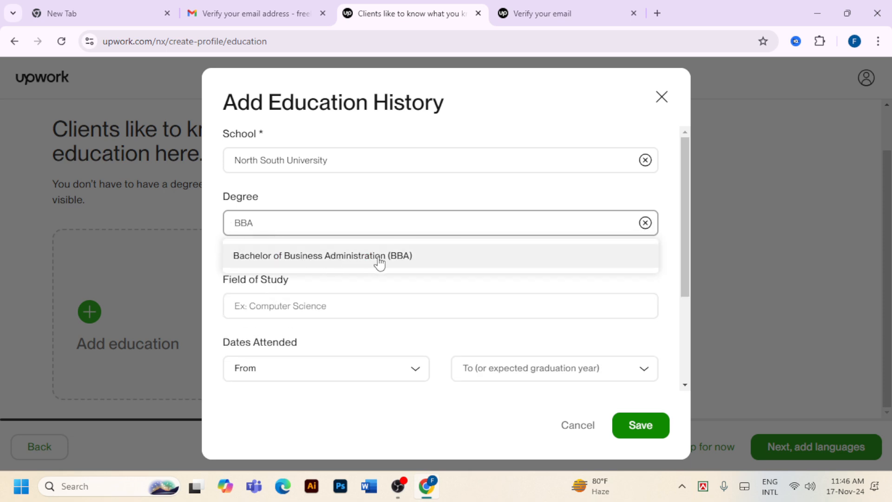
left_click(382, 261)
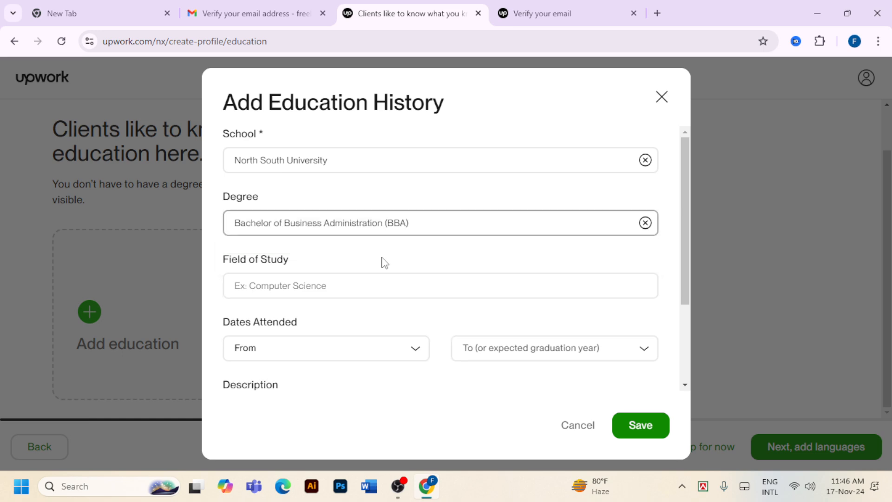
Set the field of study to Marketing
scroll(390, 275, "down", 2)
left_click(304, 220)
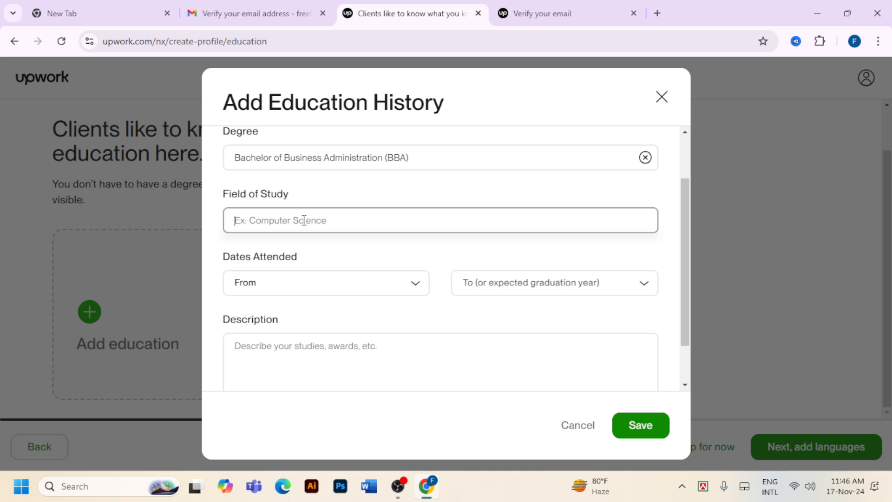
type("MAR")
left_click(289, 279)
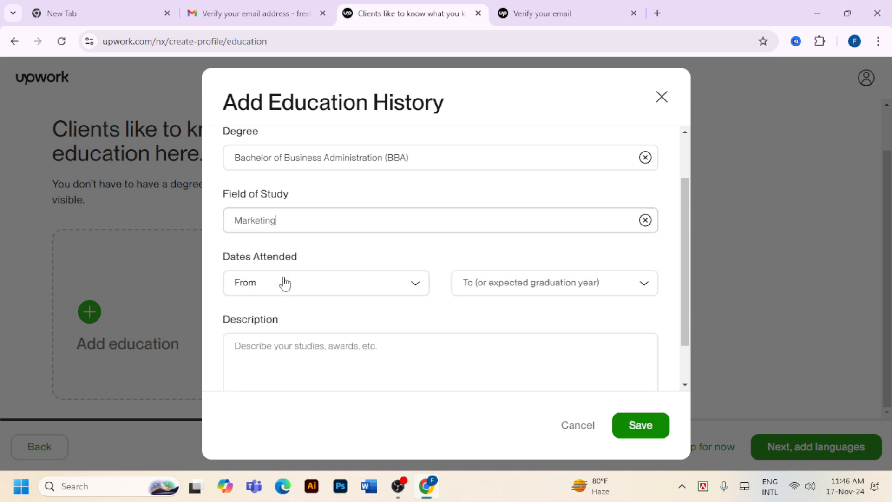
Set the dates attended from 2017 to 2021
left_click(380, 287)
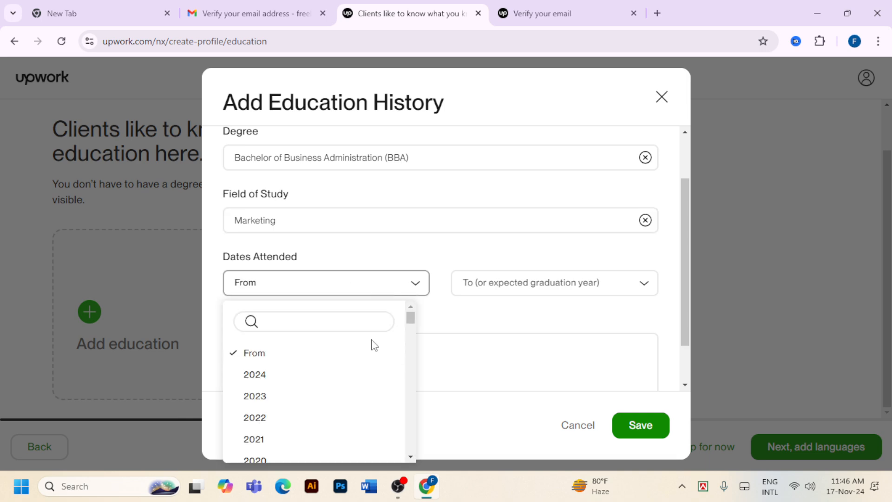
scroll(358, 412, "down", 3)
left_click(277, 396)
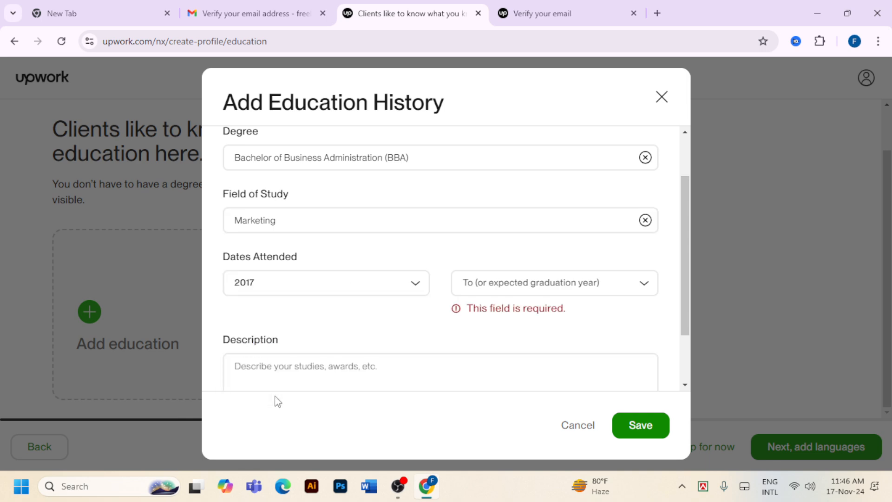
left_click(528, 294)
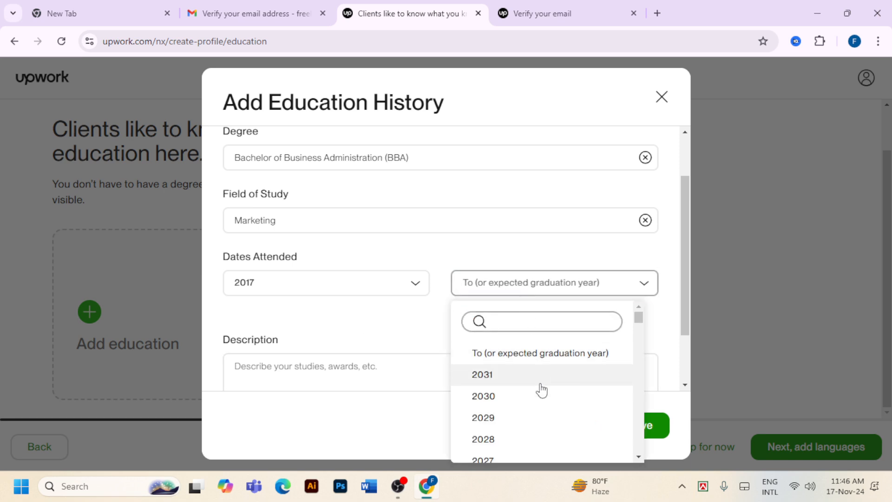
scroll(533, 416, "down", 3)
scroll(533, 415, "down", 2)
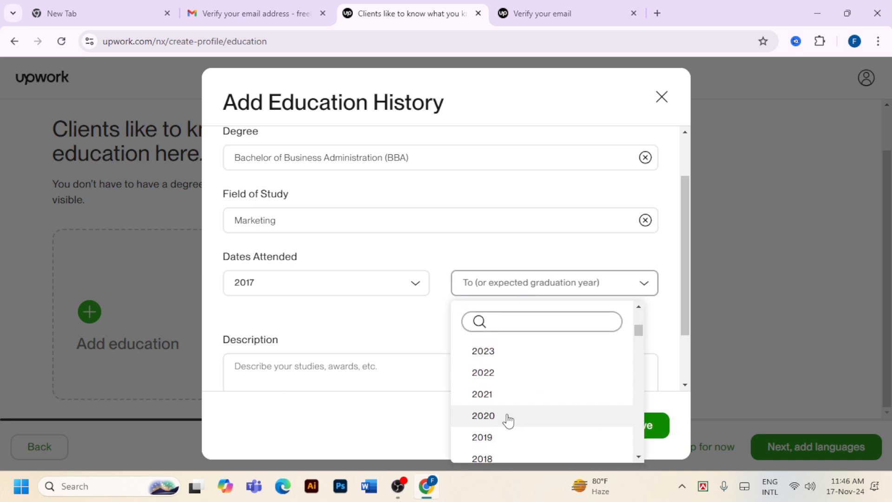
left_click(494, 395)
Enter 'CGPA 3.75 OUT OG 4' as the education description
scroll(486, 387, "down", 1)
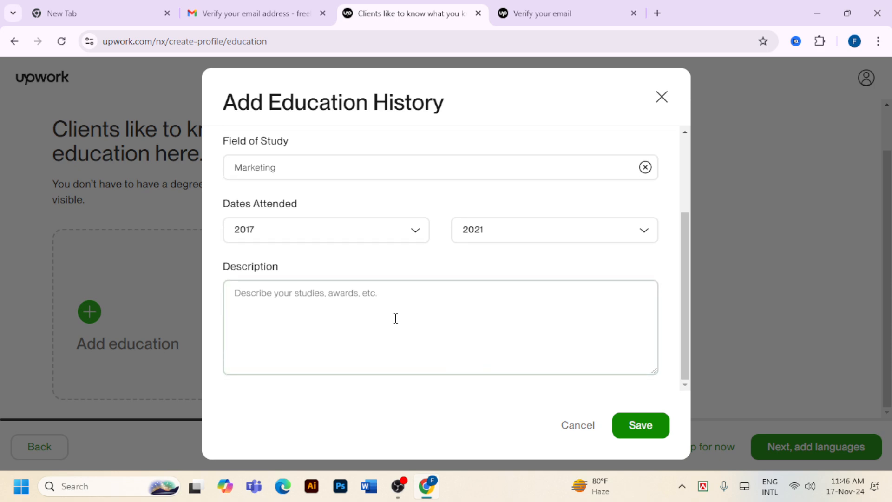
left_click(396, 316)
type("C")
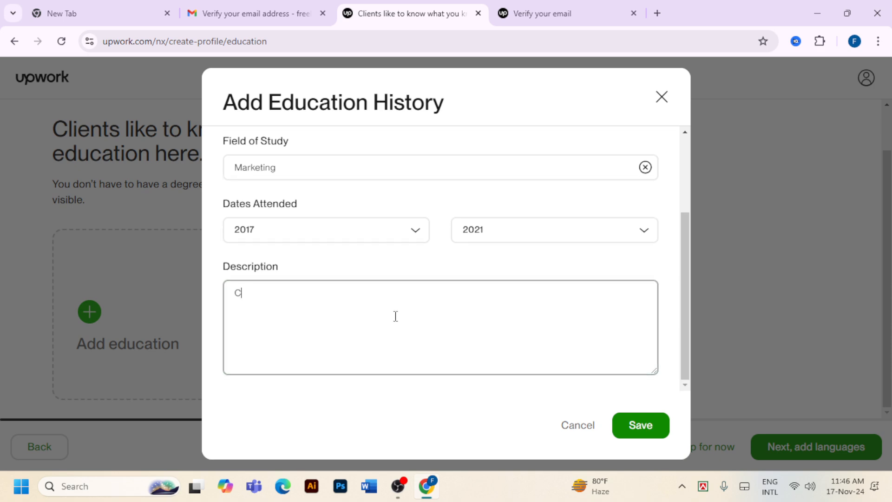
type("G")
type("PA 3")
type(".75 OUT")
type(" OG")
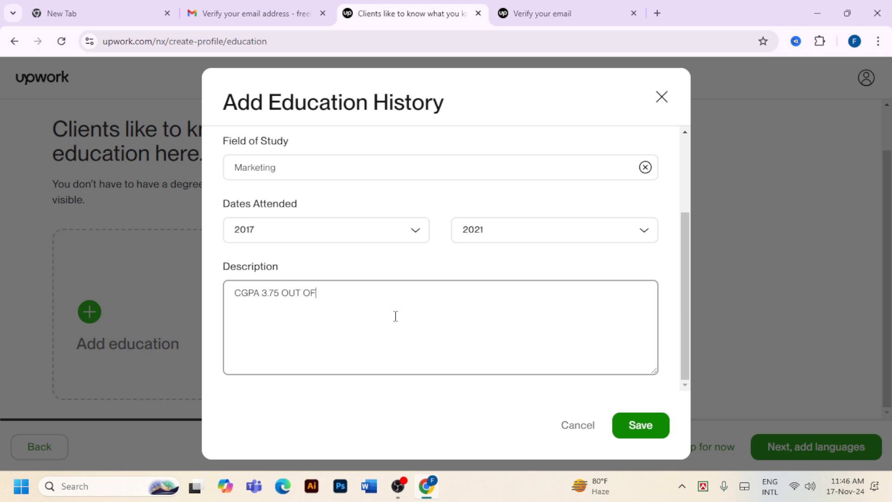
type(" 4")
Save the North South University education entry and continue to the languages step
left_click(640, 424)
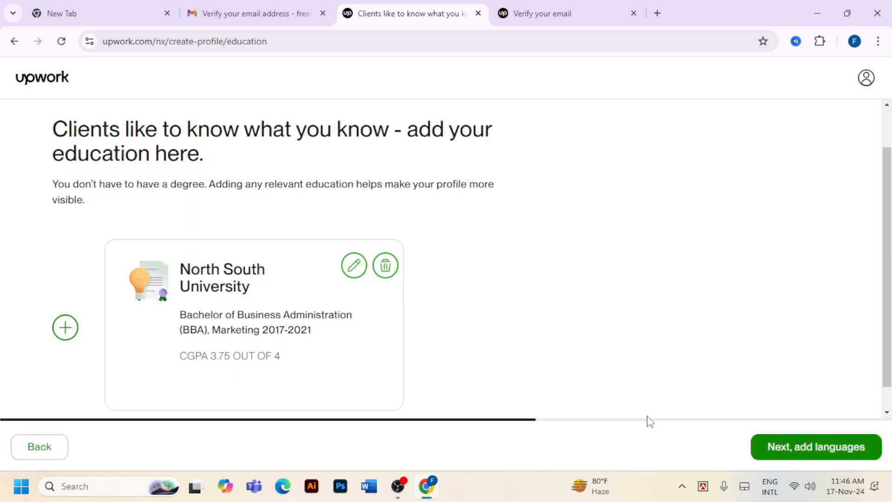
scroll(592, 319, "down", 1)
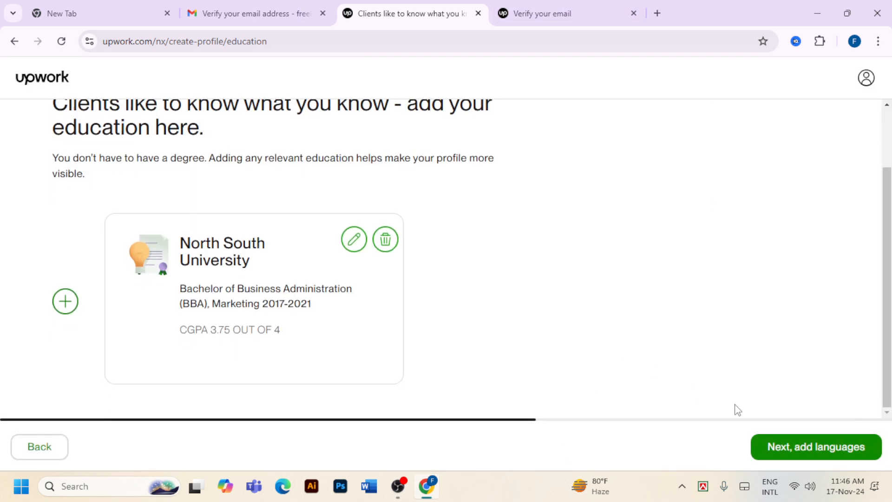
left_click(811, 449)
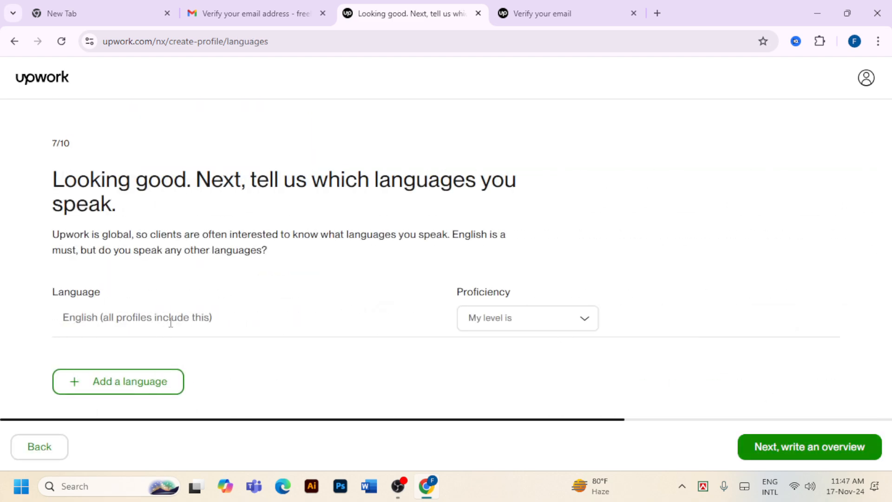
Set English proficiency to Fluent
left_click(519, 327)
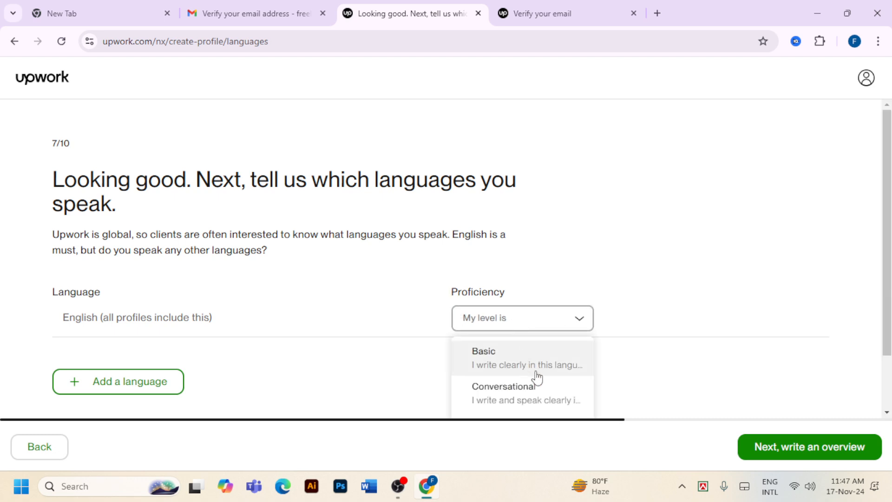
scroll(538, 377, "down", 2)
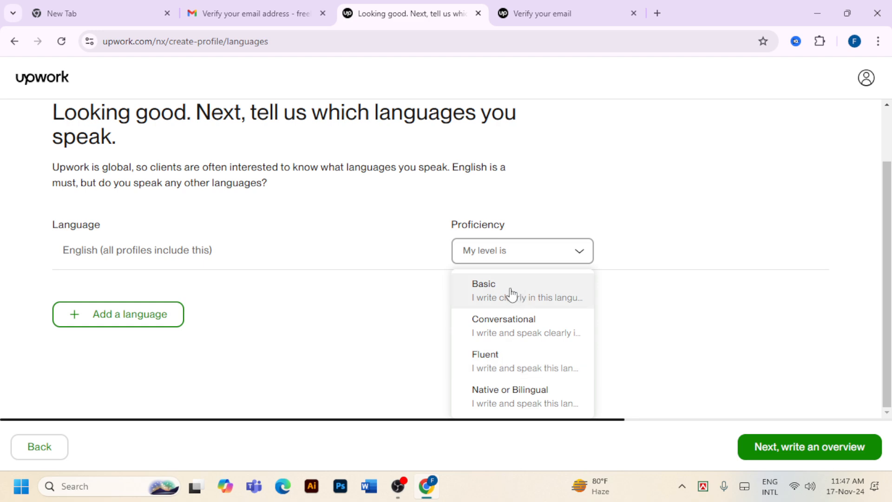
left_click(494, 367)
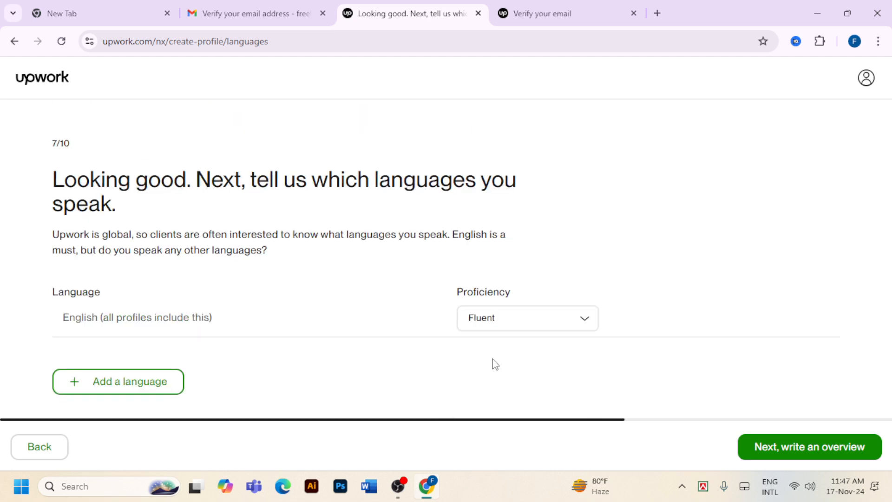
Add German as a language at Conversational proficiency
left_click(154, 386)
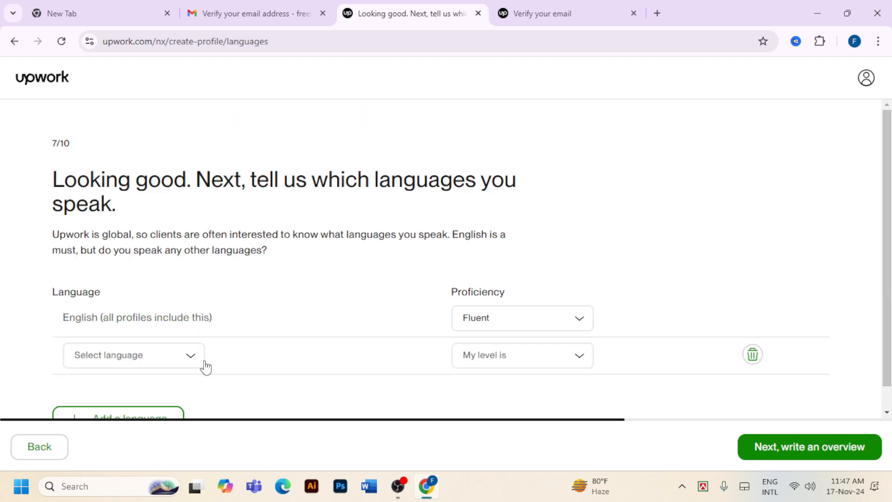
scroll(205, 367, "down", 1)
left_click(190, 337)
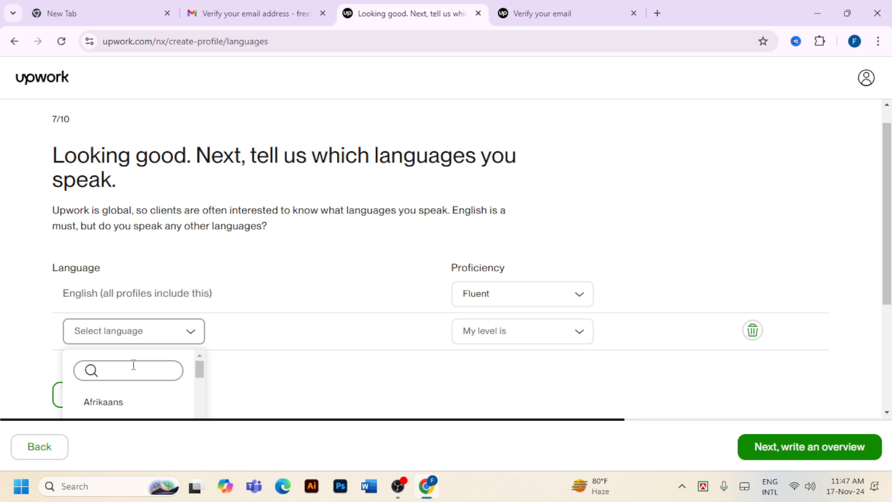
type("GER")
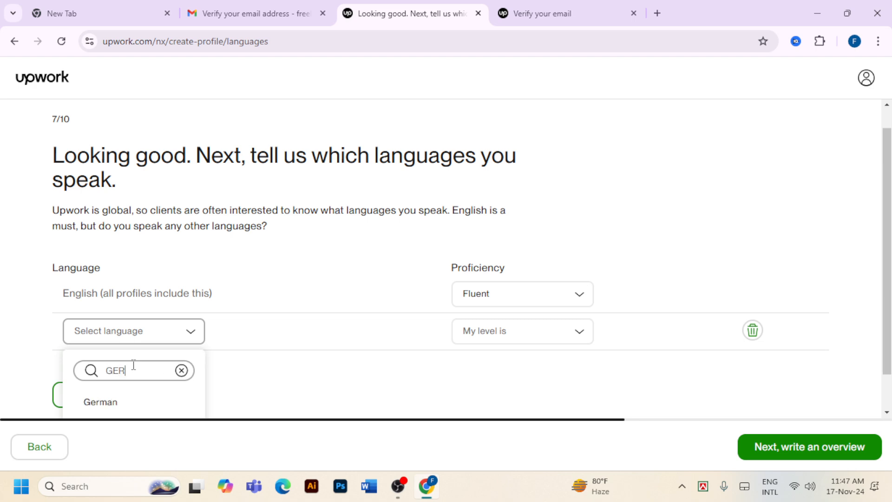
left_click(139, 400)
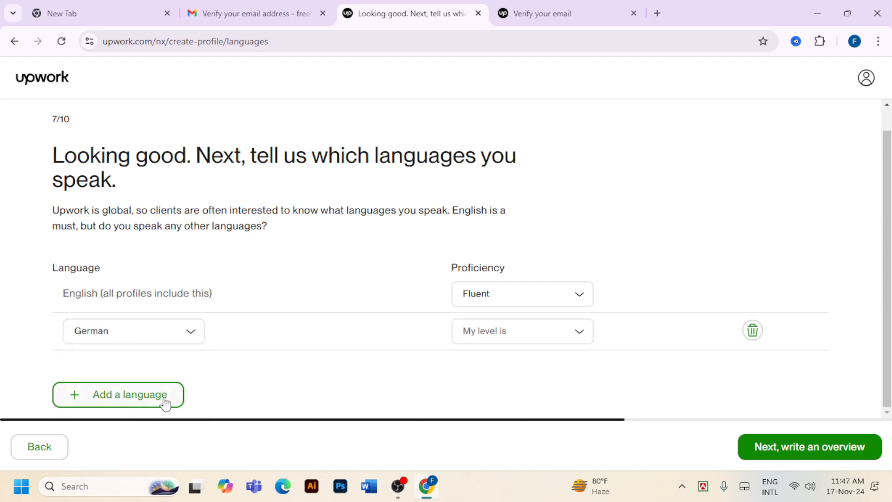
left_click(487, 332)
scroll(608, 358, "down", 2)
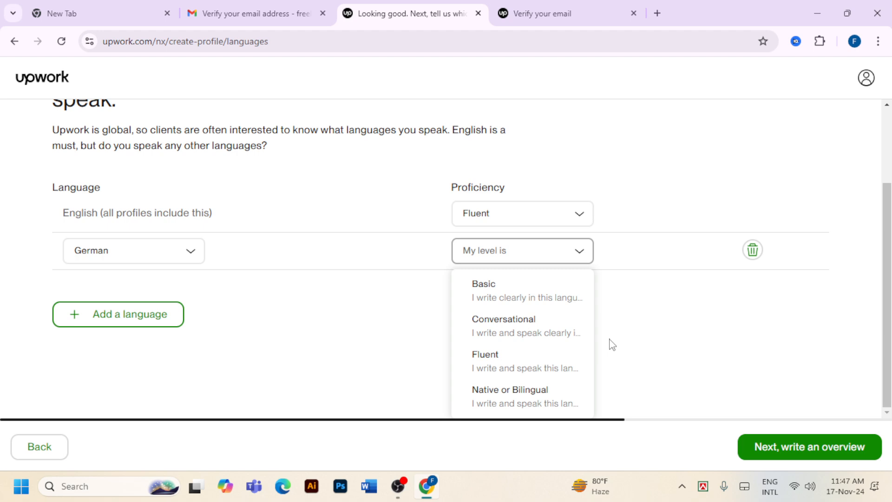
left_click(513, 327)
Add Spanish at Conversational proficiency, leaving a new blank language row
left_click(138, 395)
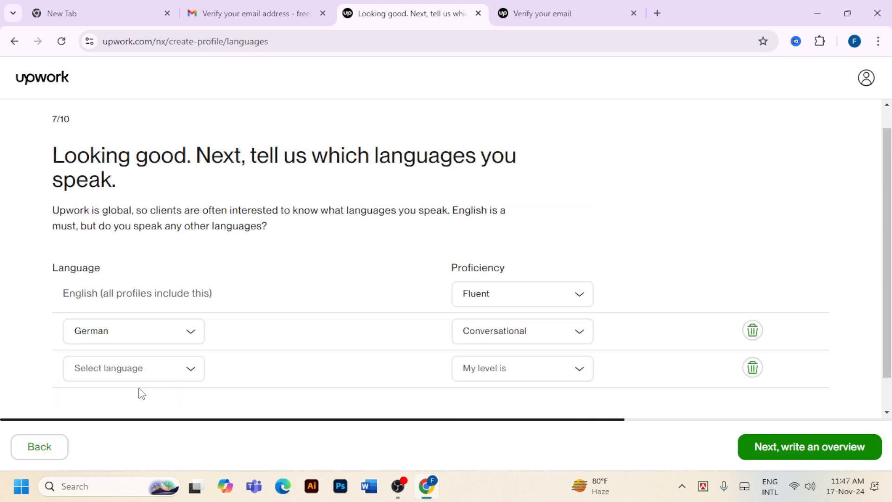
left_click(145, 375)
type("S")
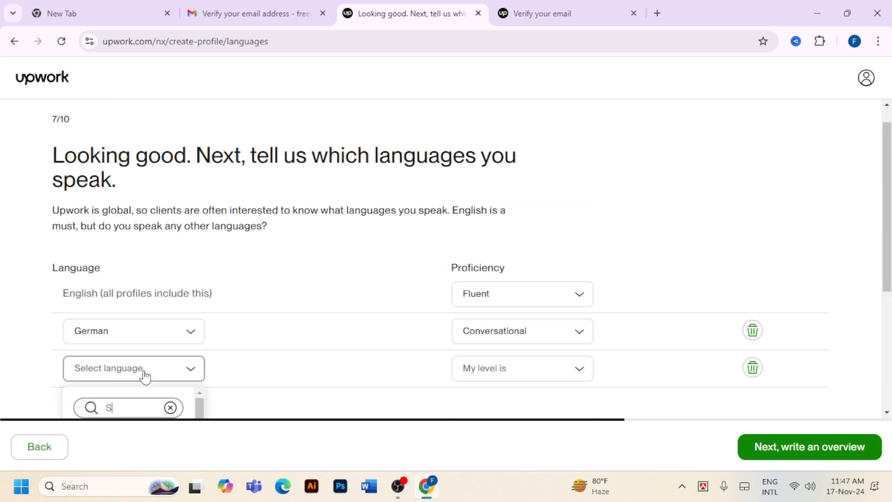
type("PA")
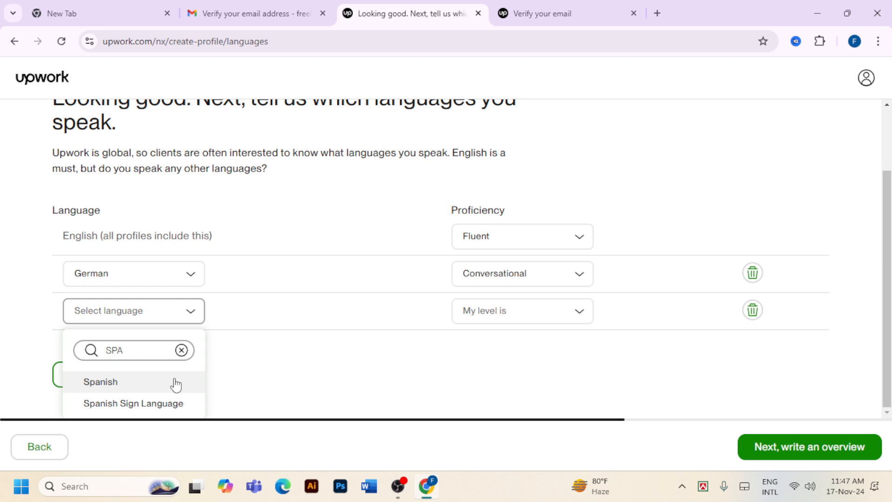
left_click(91, 382)
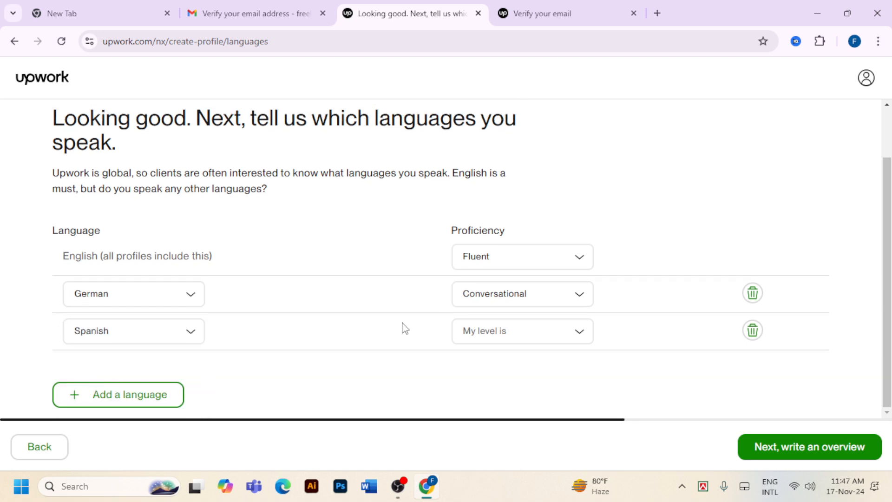
left_click(495, 327)
scroll(512, 379, "down", 2)
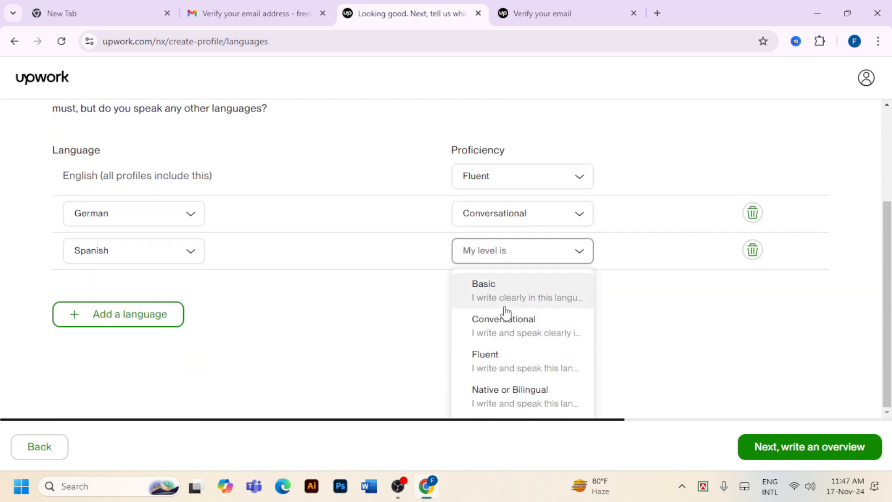
left_click(498, 340)
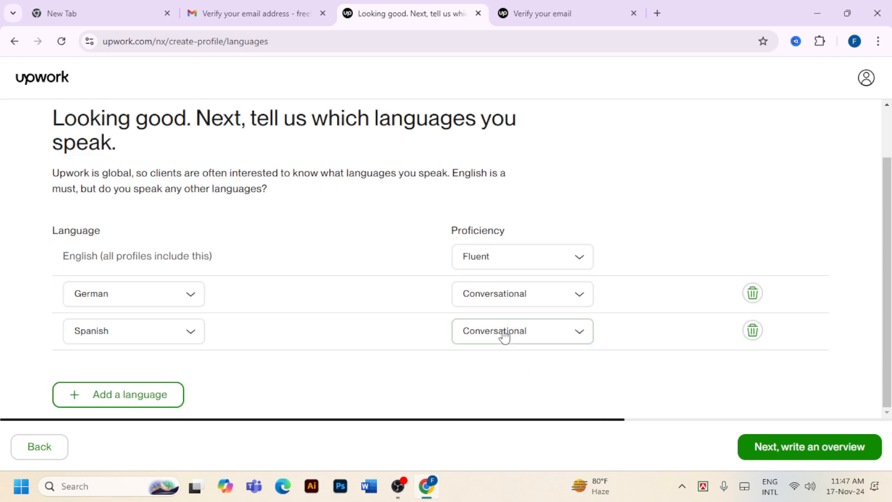
left_click(125, 400)
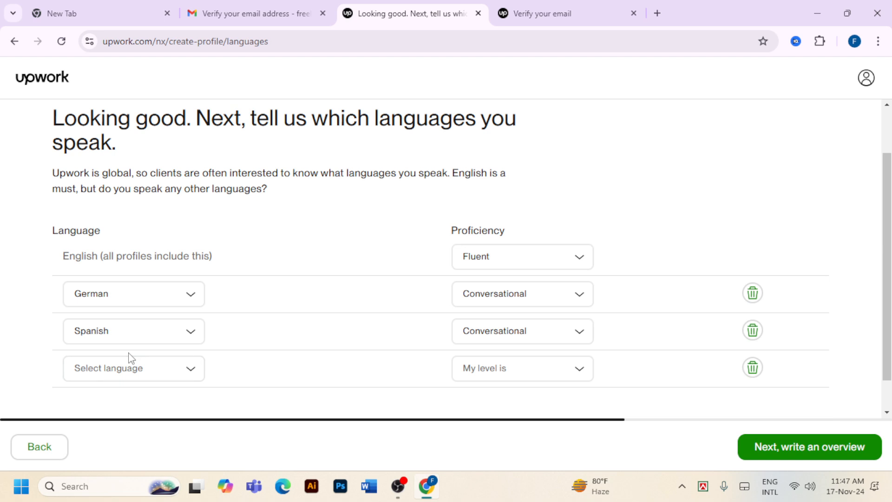
scroll(132, 360, "down", 1)
Add Italian as a language at Conversational proficiency
left_click(147, 338)
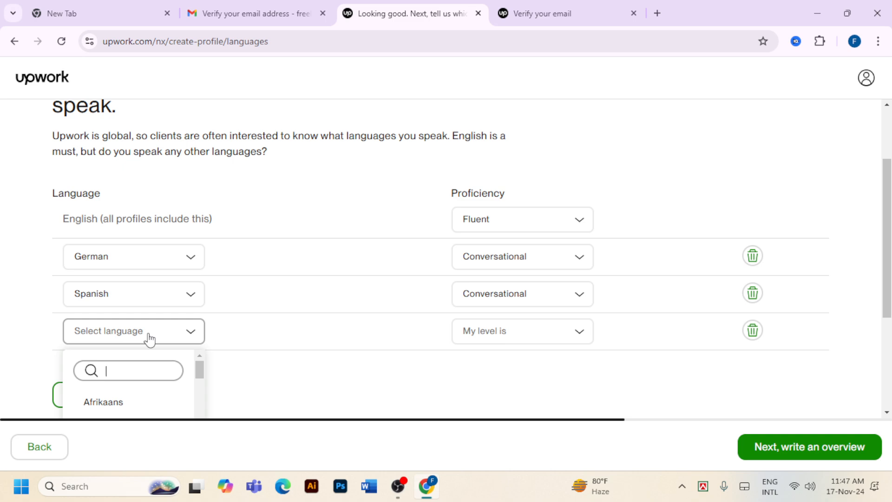
type("ITA")
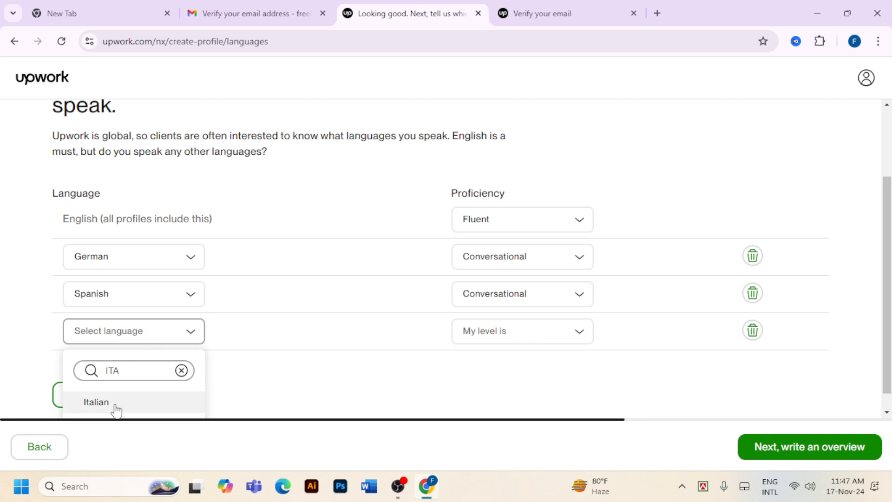
left_click(116, 403)
left_click(505, 333)
scroll(506, 332, "down", 2)
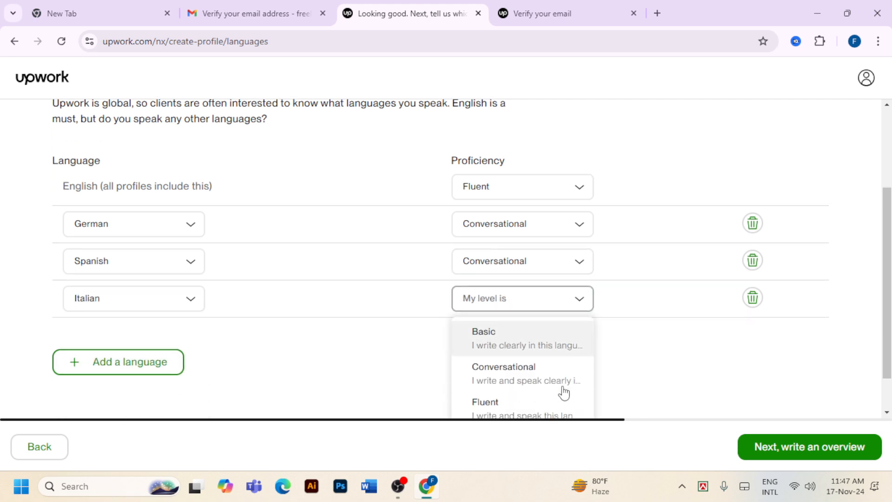
left_click(519, 349)
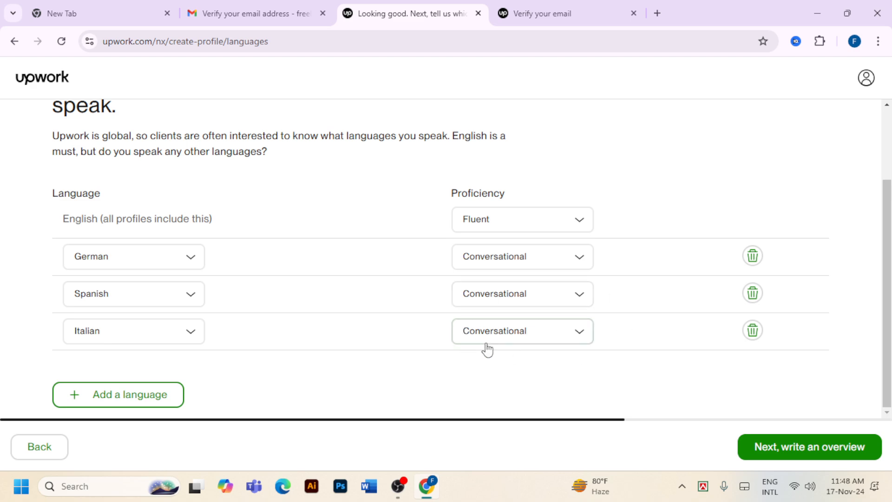
Add French at Conversational proficiency and continue to the overview step
left_click(145, 395)
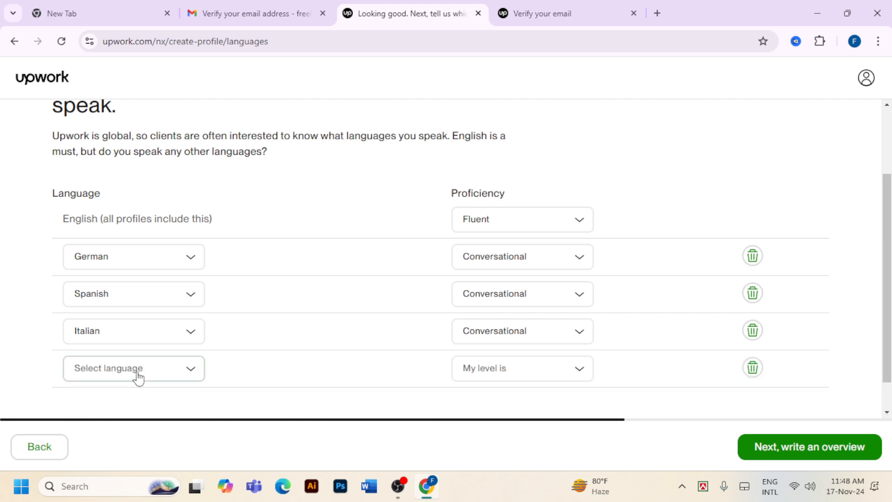
left_click(138, 377)
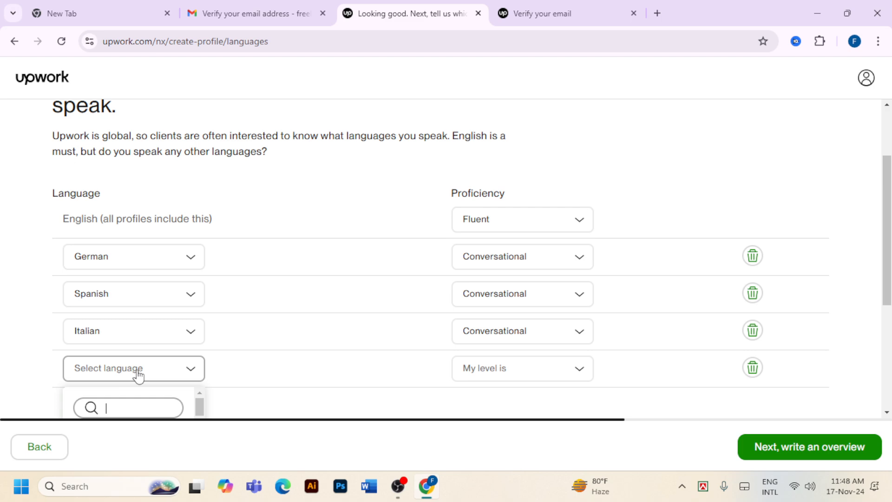
type("FR")
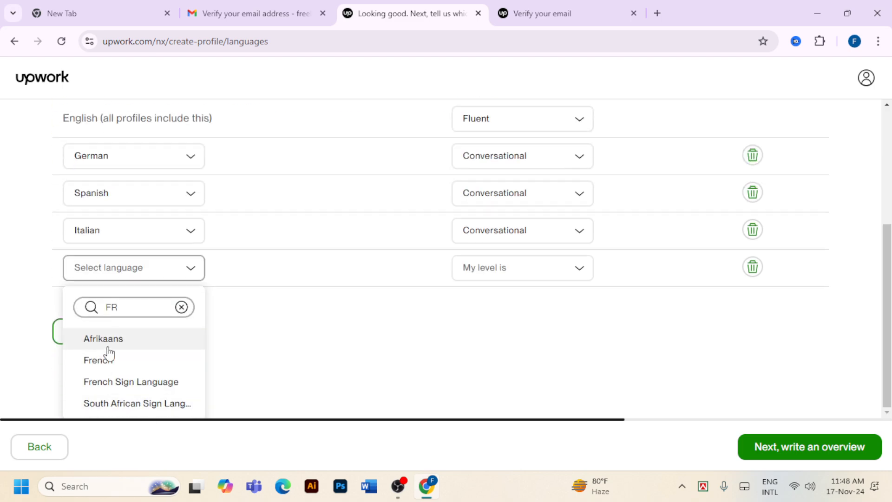
left_click(120, 361)
left_click(534, 340)
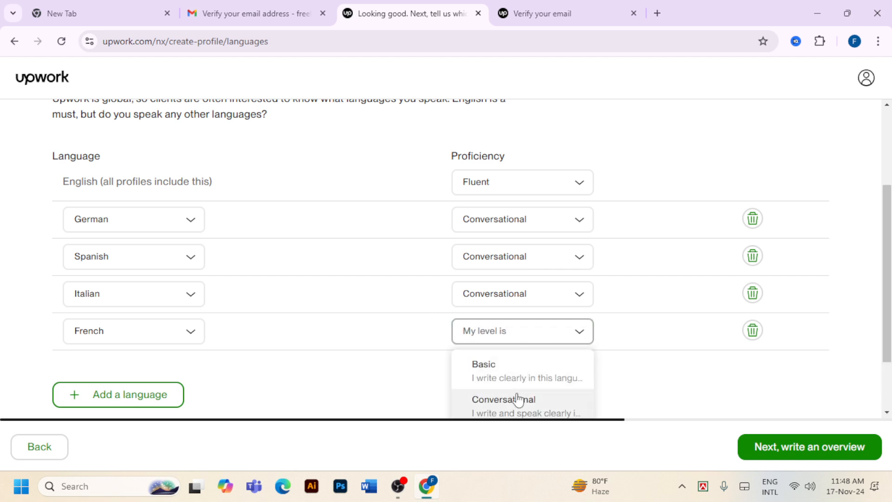
left_click(517, 400)
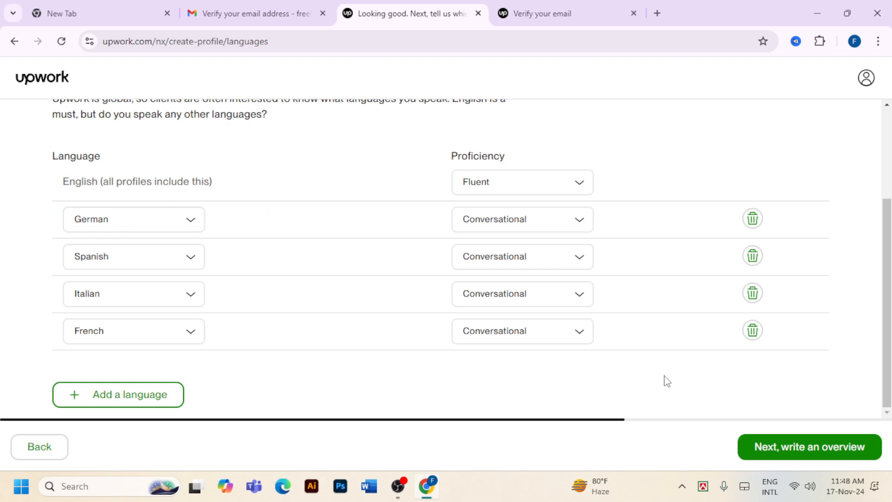
left_click(846, 449)
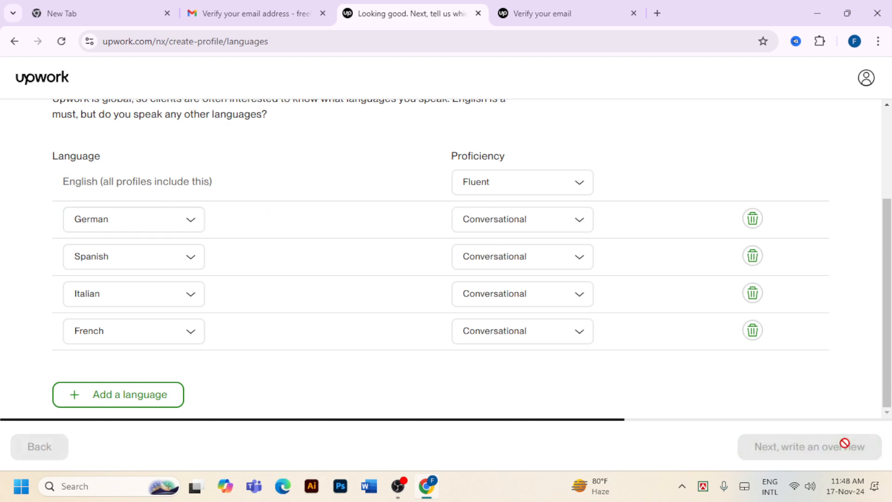
Start the bio with 'I am a Digital Marketer & Seo Expert.'
scroll(518, 289, "down", 2)
scroll(235, 279, "up", 1)
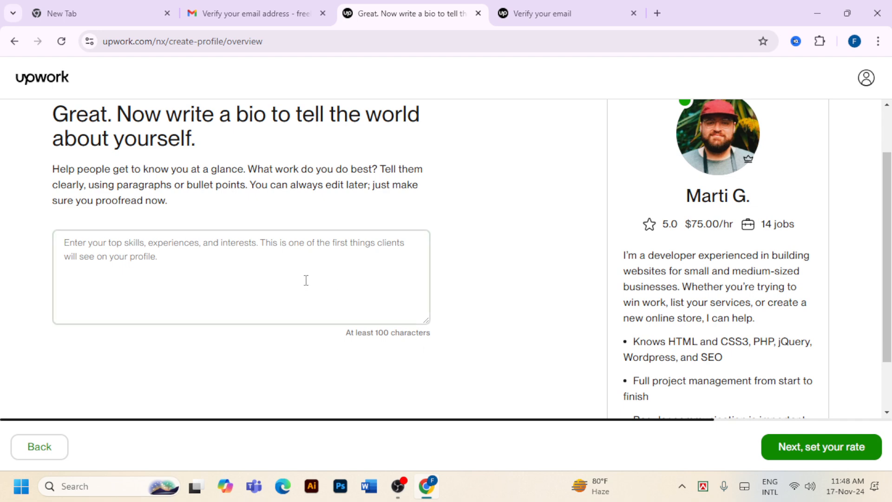
left_click(283, 255)
type("I")
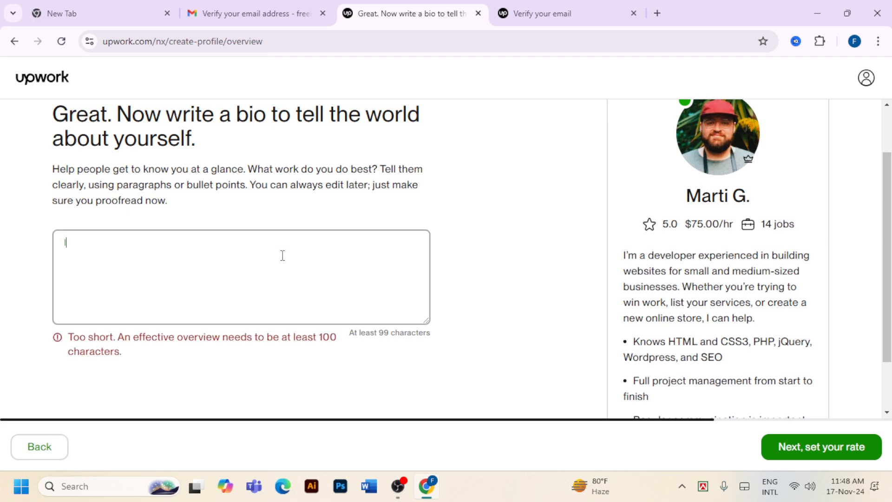
type(" AM")
key("BackSpace")
key("BackSpace")
key("BackSpace")
key("BackSpace")
key("BackSpace")
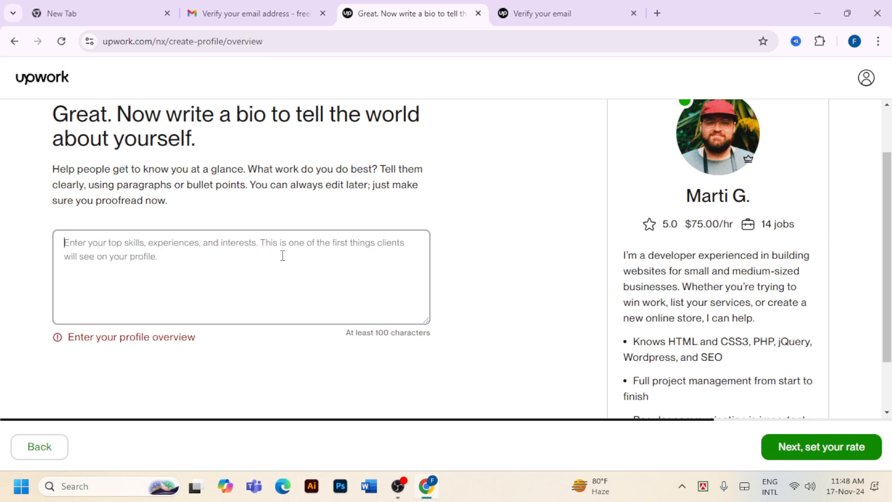
type("I am a ")
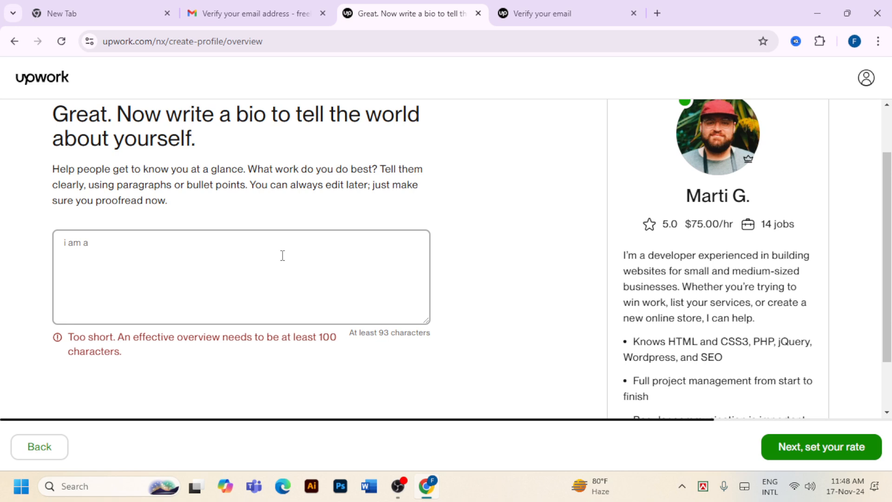
type("Digital Marketer ")
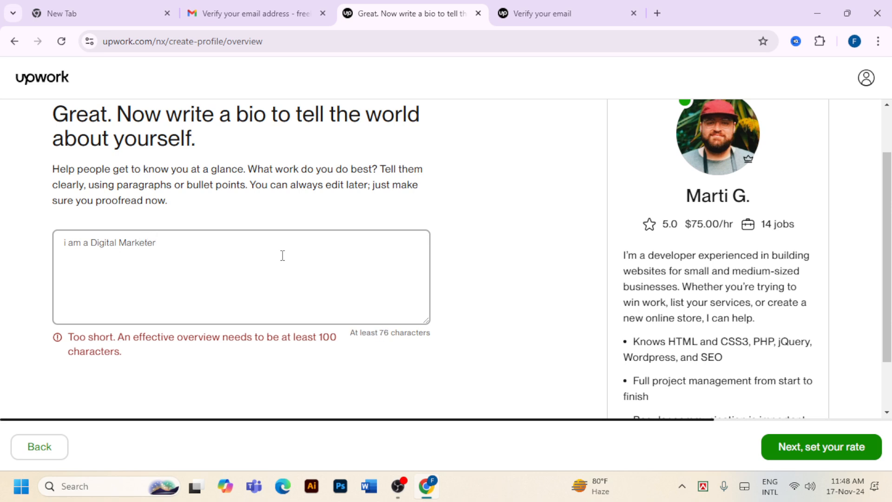
type("& Seo Exper")
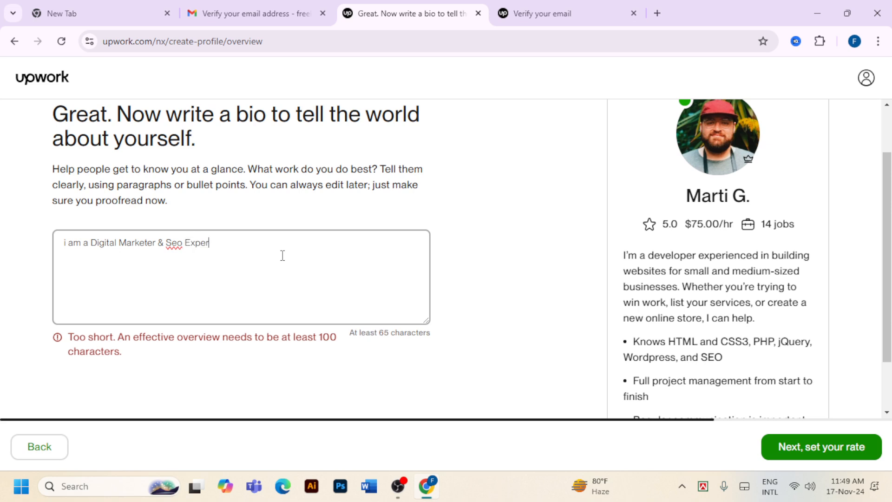
type("t.")
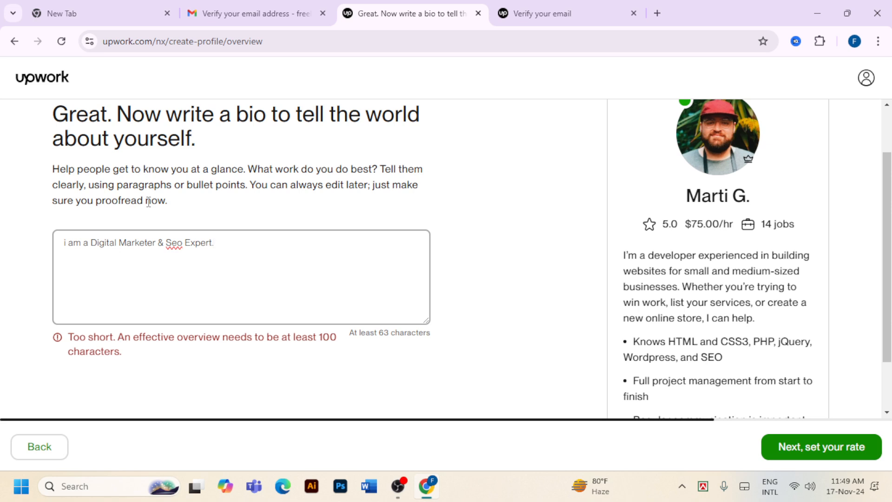
Try continuing past the bio, then return to editing it because it is still too short
scroll(365, 285, "down", 1)
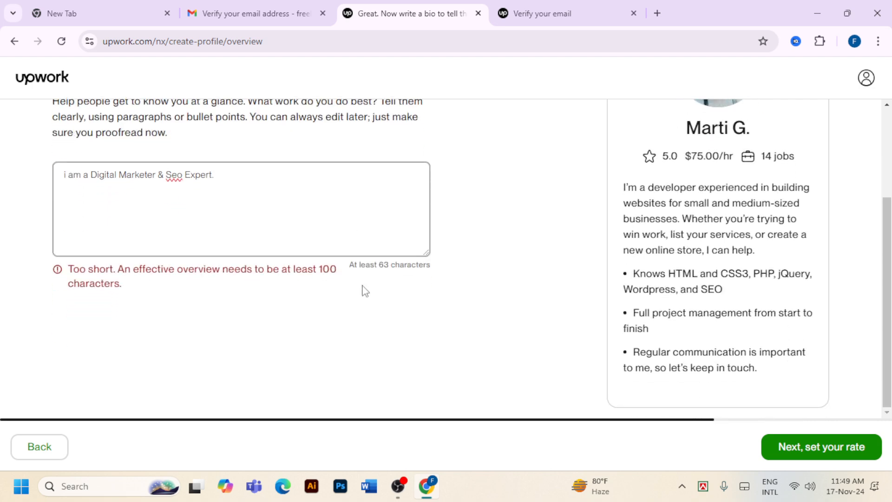
left_click(818, 457)
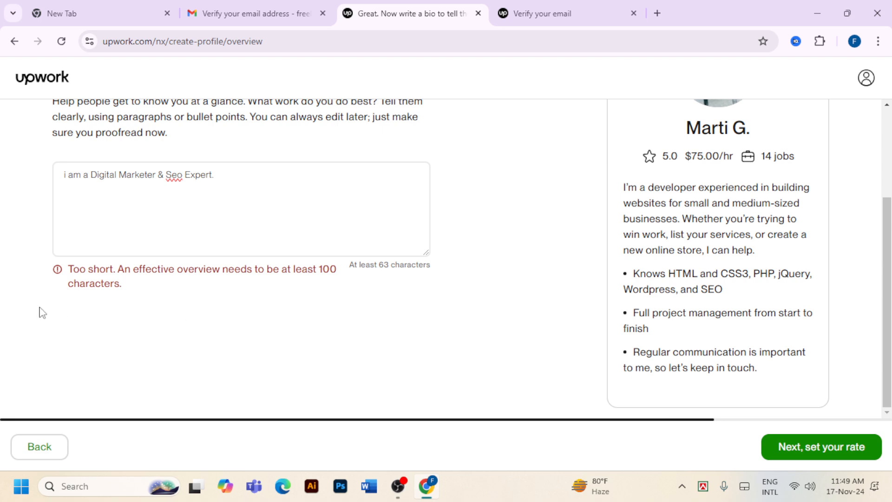
scroll(284, 309, "up", 2)
left_click(251, 248)
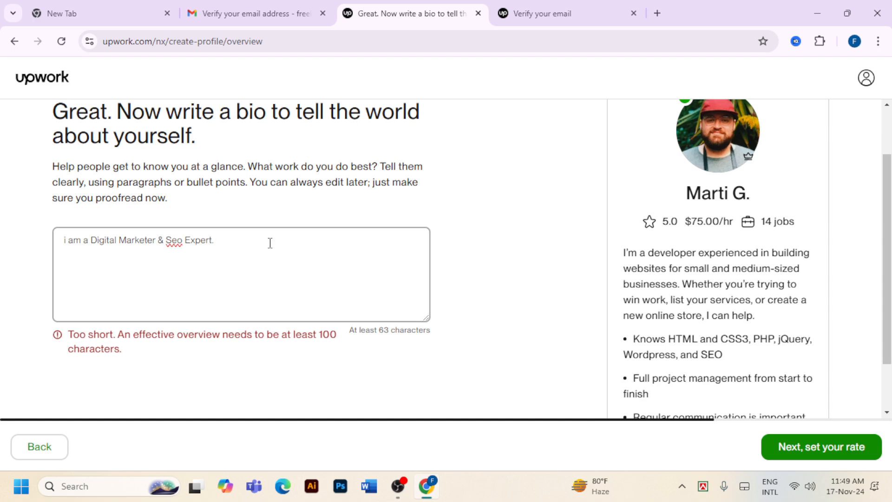
Search Google in a new tab for the Fiverr seller's username
left_click(656, 14)
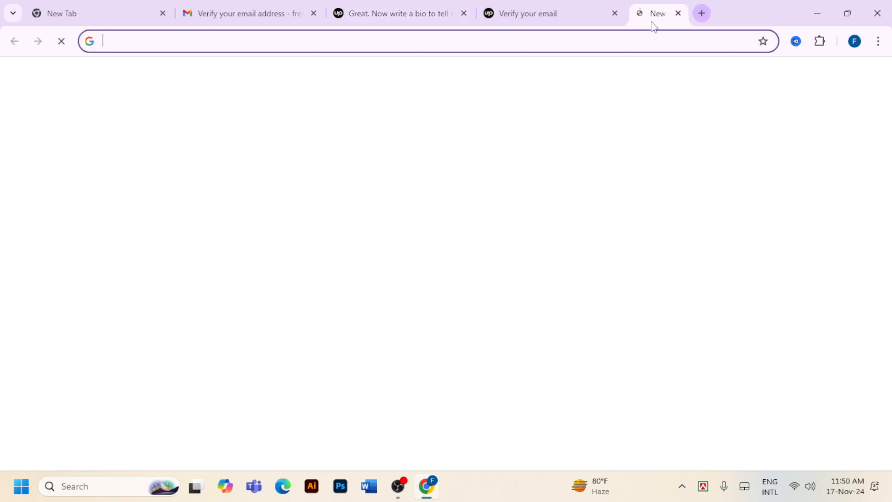
left_click(492, 45)
type("h")
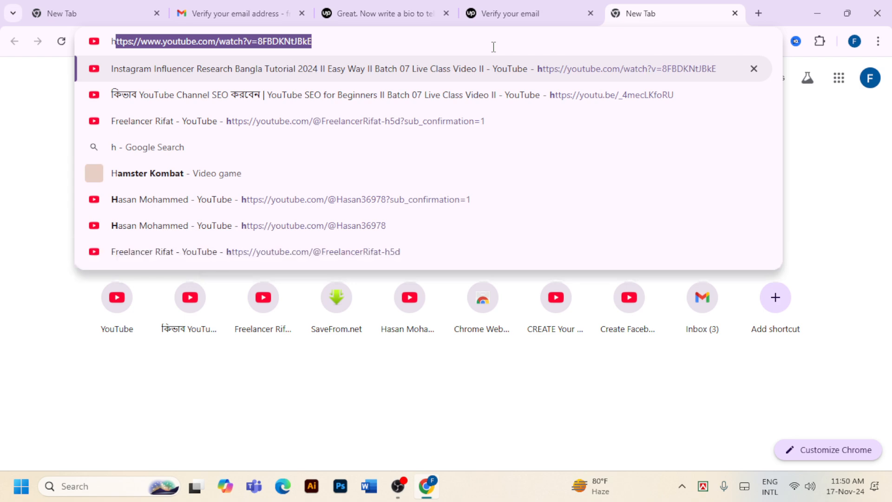
type("asan369")
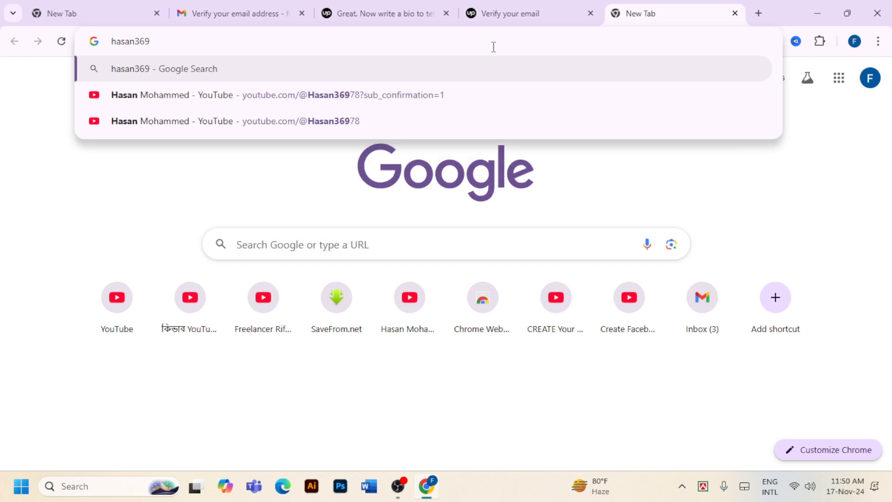
type("68")
key("Return")
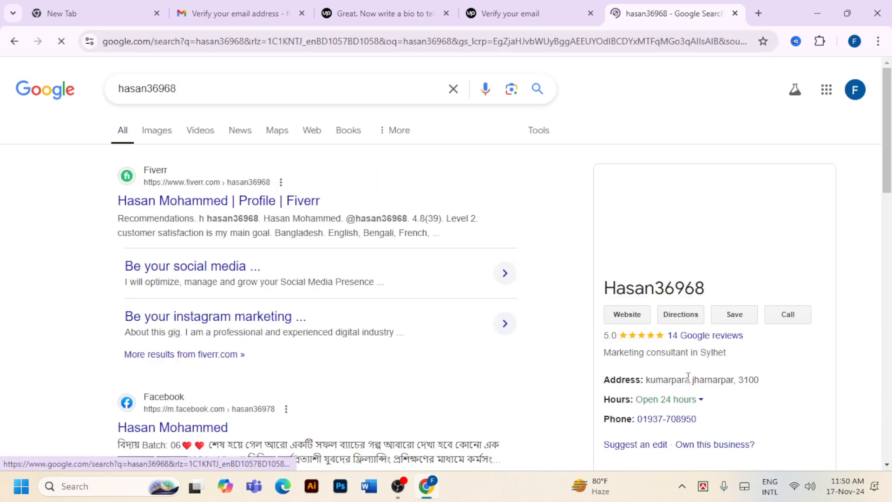
Copy the seller's About quote from the search results and return to the Upwork tab
scroll(698, 370, "down", 15)
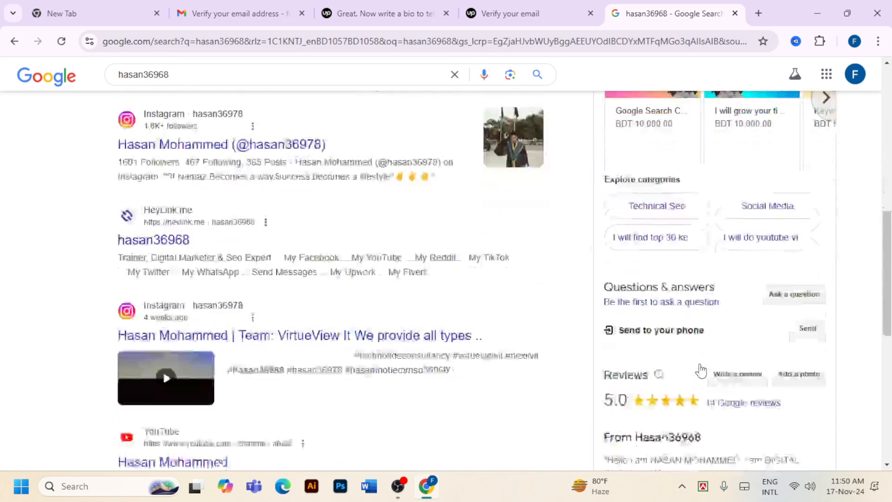
scroll(702, 369, "down", 5)
scroll(704, 368, "up", 4)
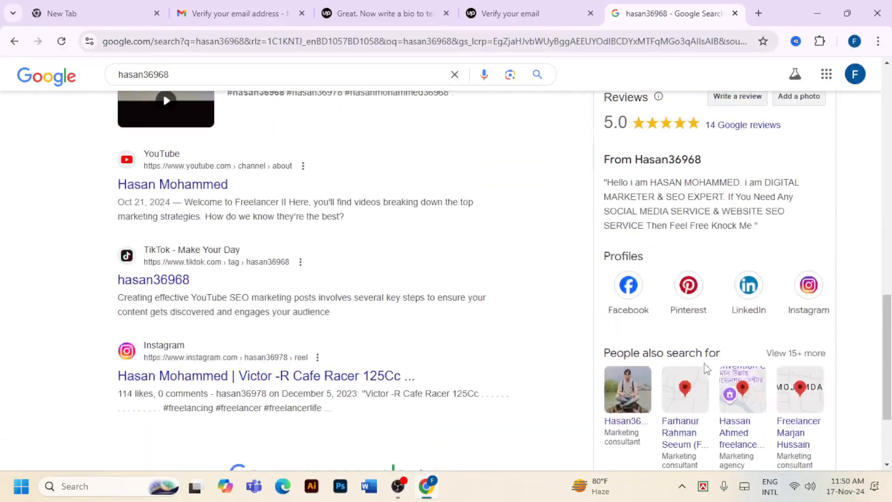
scroll(787, 344, "up", 5)
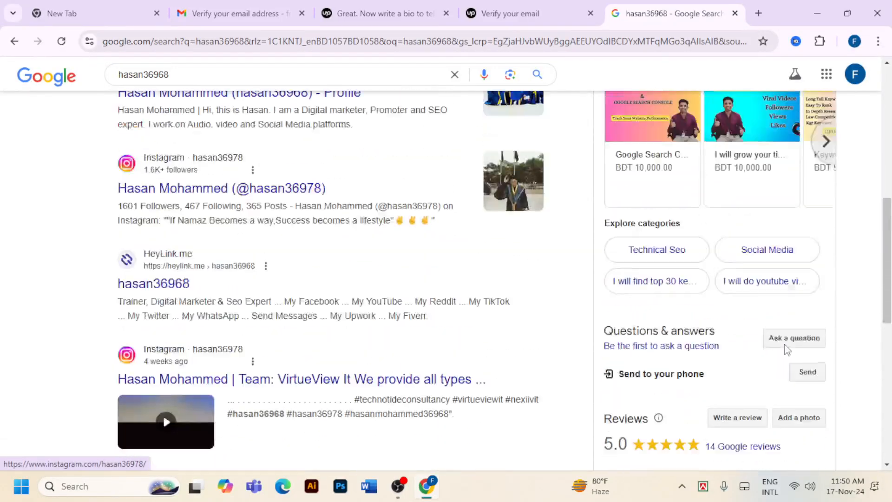
scroll(787, 350, "down", 4)
left_click_drag(604, 313, 786, 358)
right_click(669, 339)
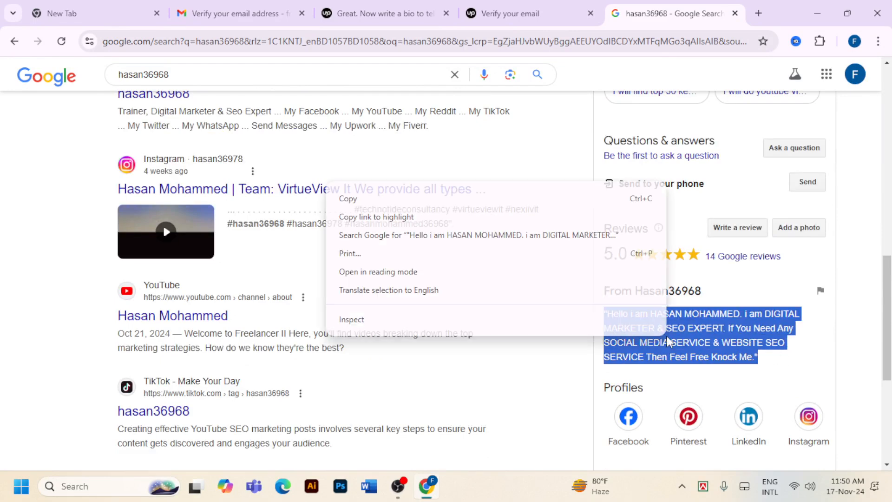
left_click(355, 199)
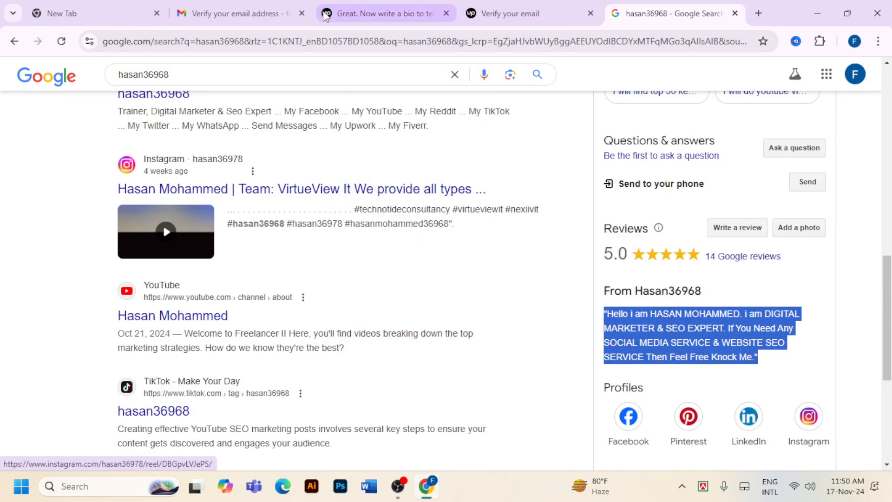
left_click(395, 13)
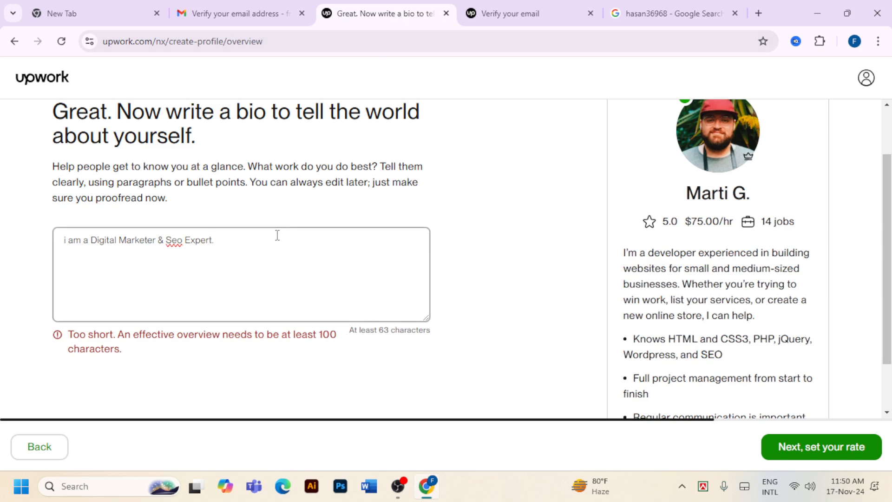
Replace the bio with the copied quote and change the seller's name to your own
left_click_drag(275, 250, 52, 246)
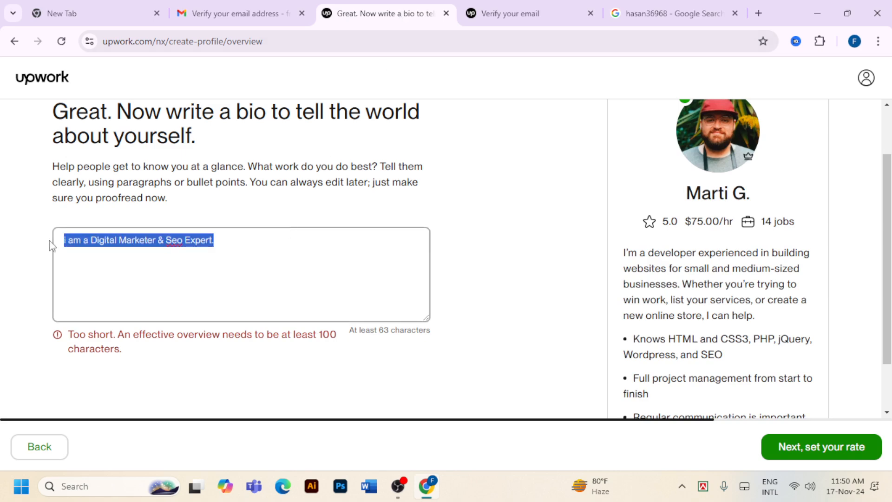
key("ctrl+v")
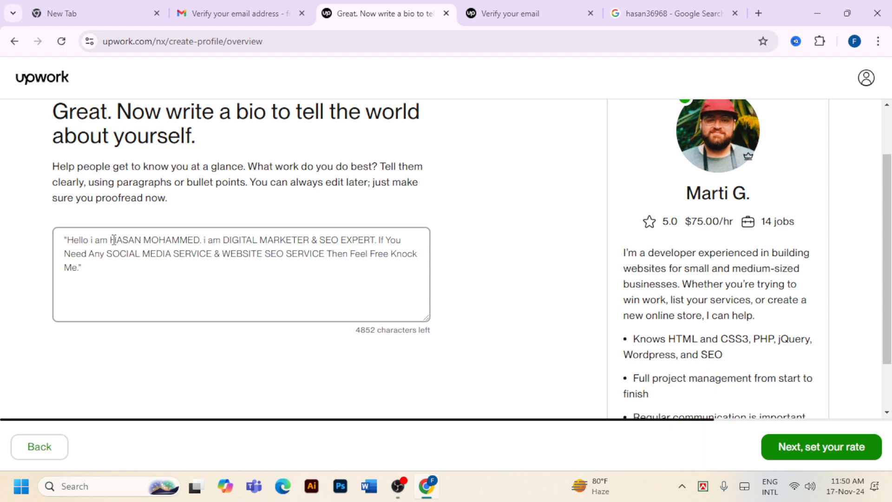
left_click_drag(110, 240, 204, 240)
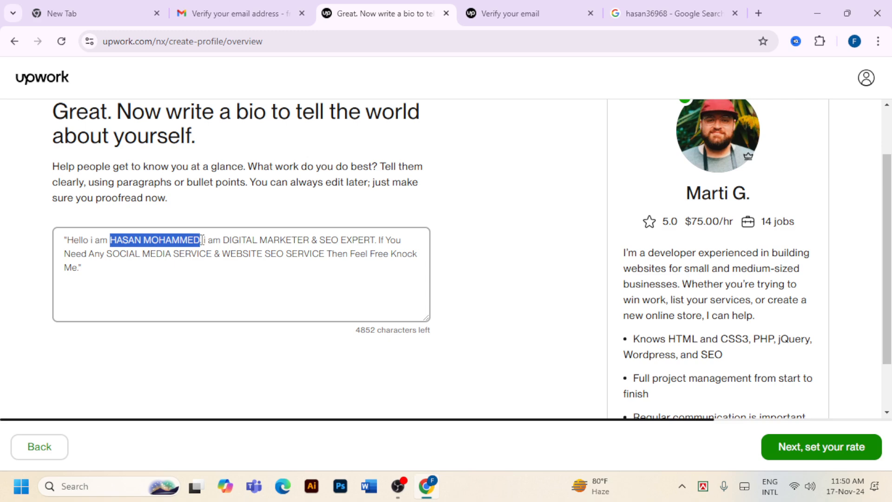
type("N")
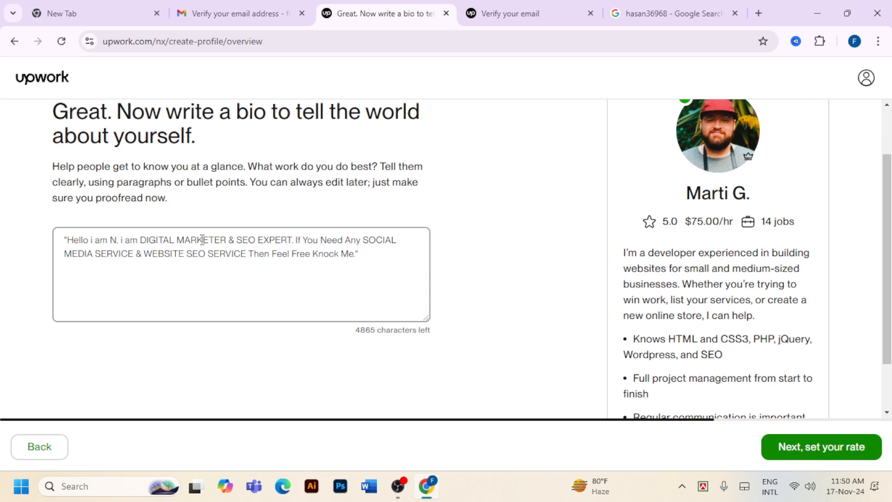
type("hid")
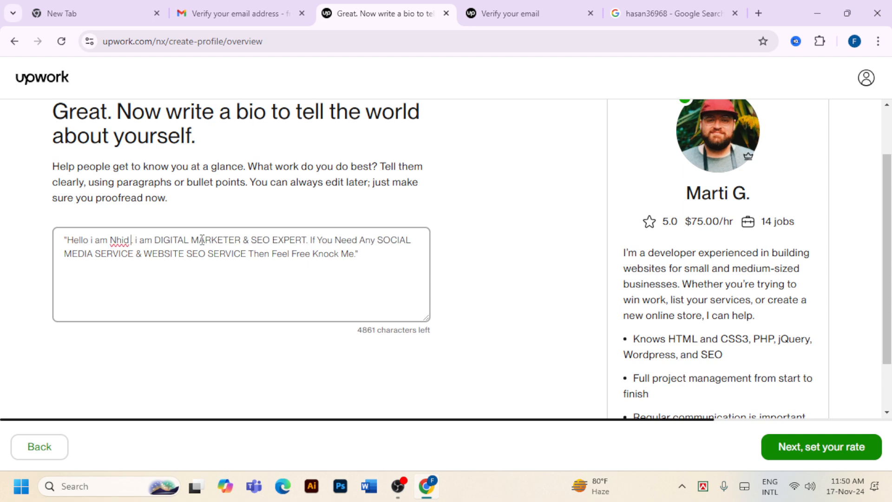
key("BackSpace")
key("BackSpace")
key("BackSpace")
key("BackSpace")
type("ah")
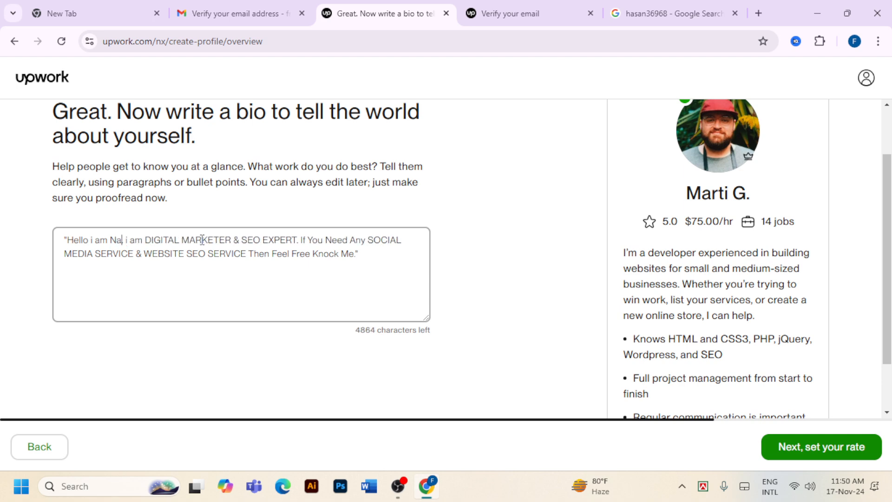
type("id ")
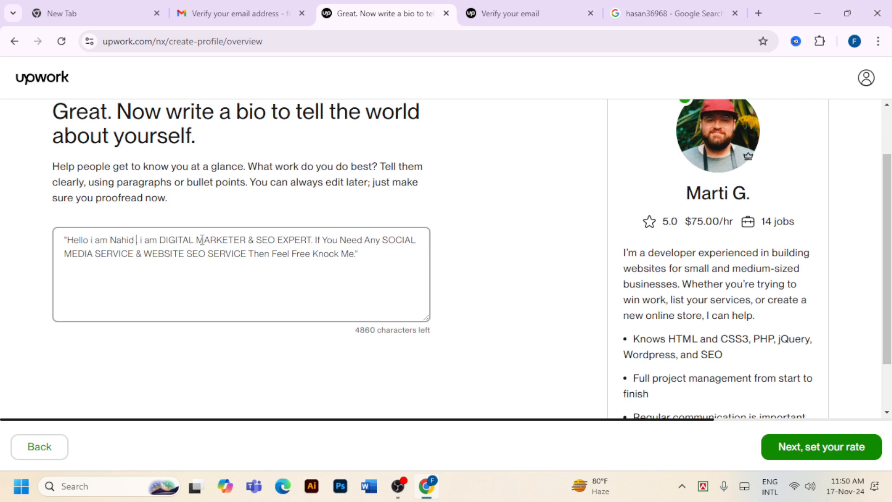
type("Asi")
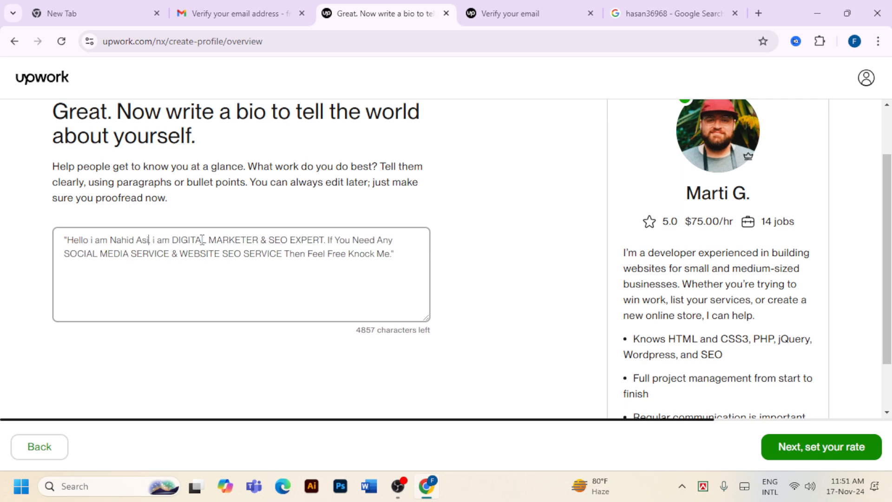
type("f")
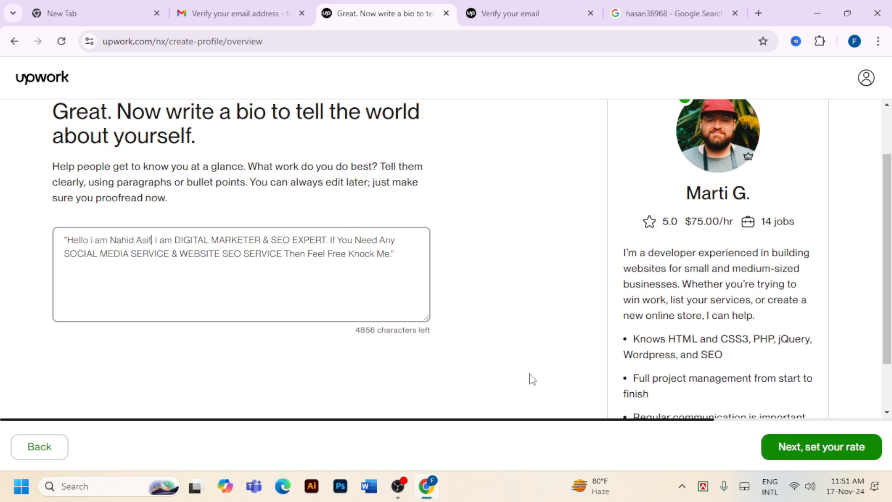
Look over the example profile's bio, then continue to the hourly rate step
scroll(353, 311, "down", 2)
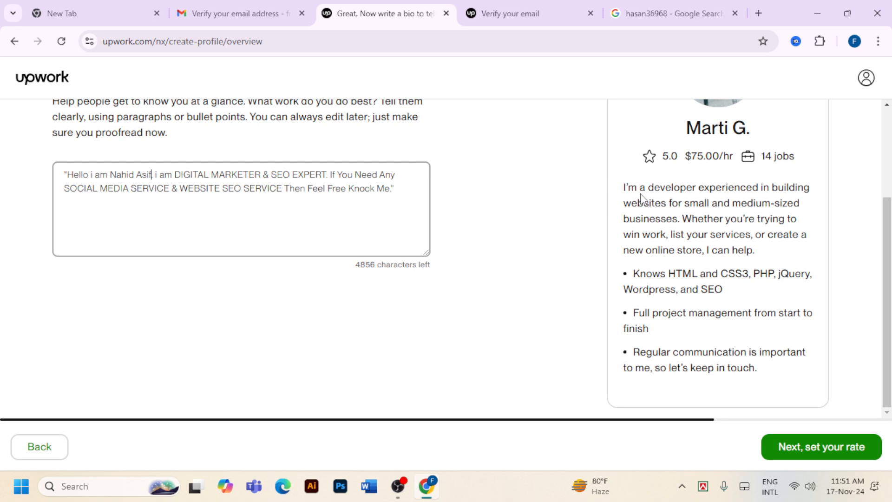
left_click_drag(624, 192, 775, 384)
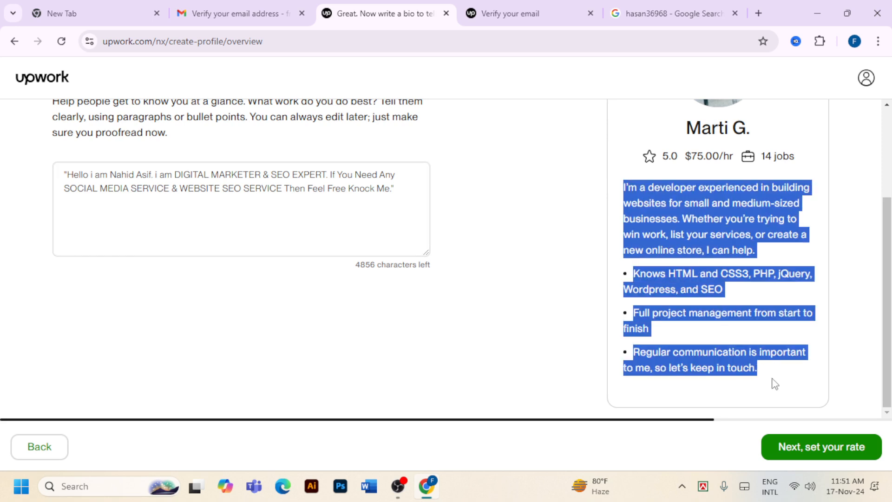
left_click(500, 231)
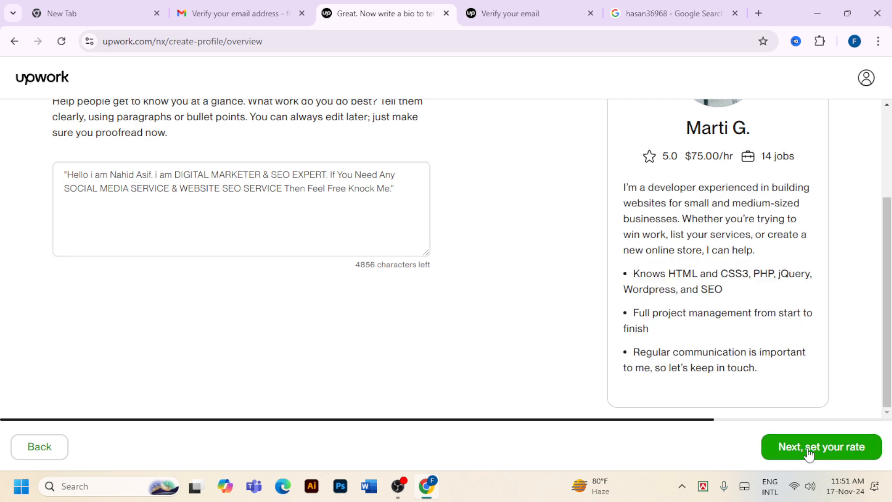
left_click(827, 450)
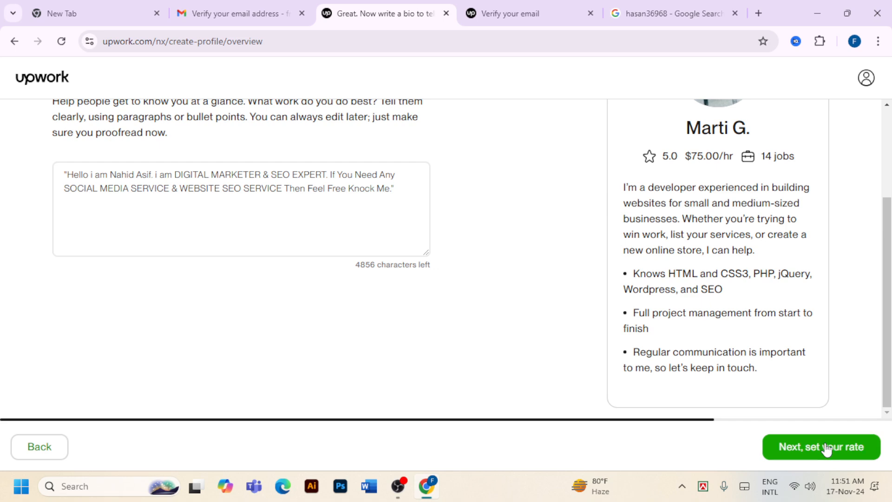
Set the hourly rate to $5 and continue to the photo and location step
scroll(532, 339, "down", 1)
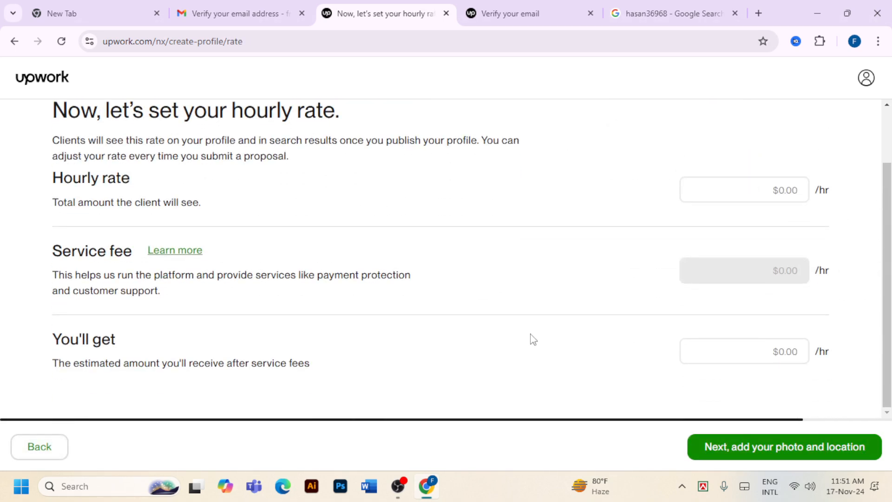
scroll(723, 339, "up", 1)
scroll(679, 353, "down", 1)
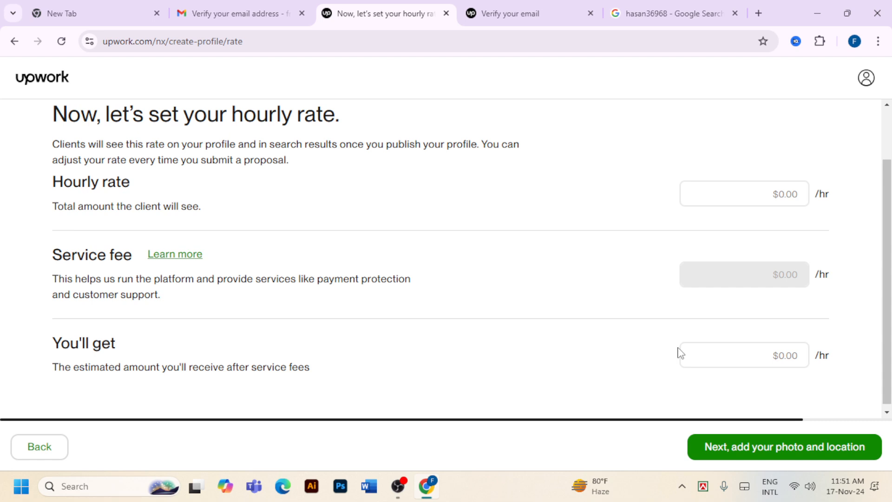
left_click(779, 196)
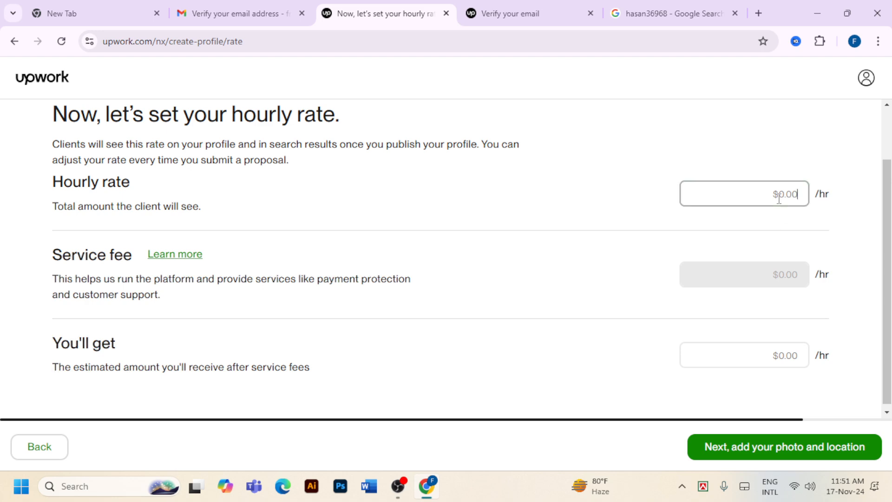
type("5")
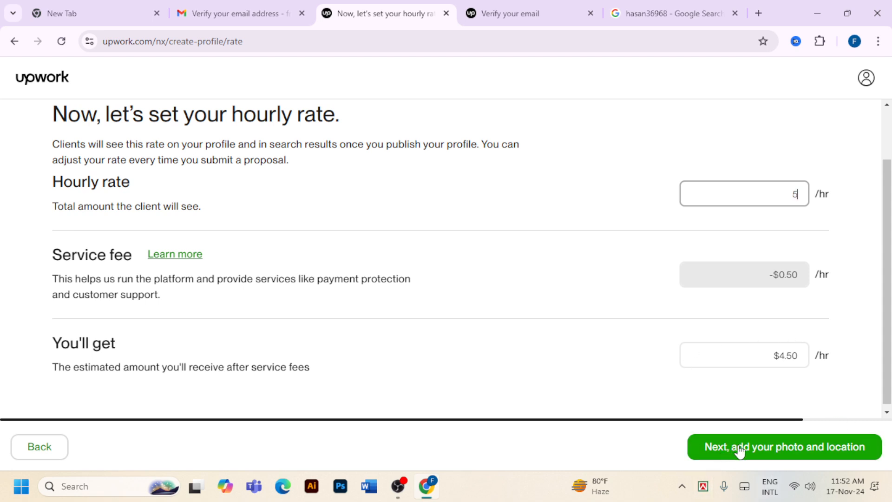
left_click(799, 450)
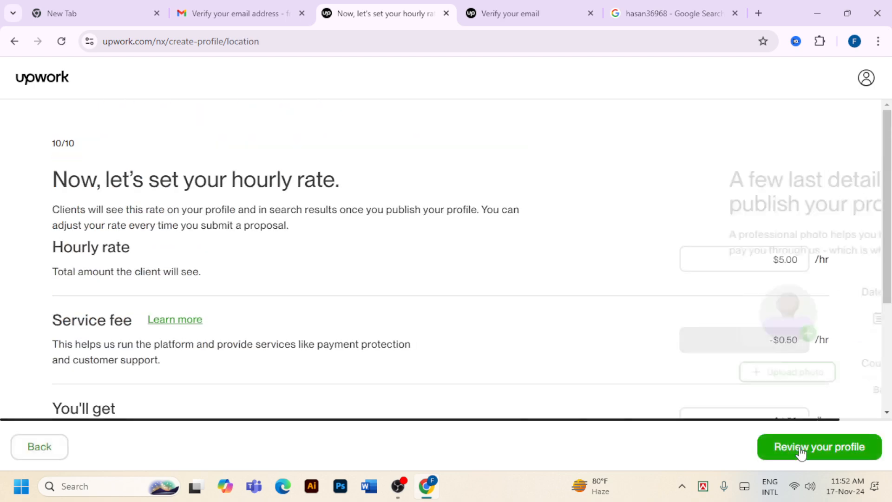
Preview WEBSITE FULL AUDIO REPORT.jpg from the Desktop as the profile photo, then close without attaching it
scroll(261, 293, "down", 3)
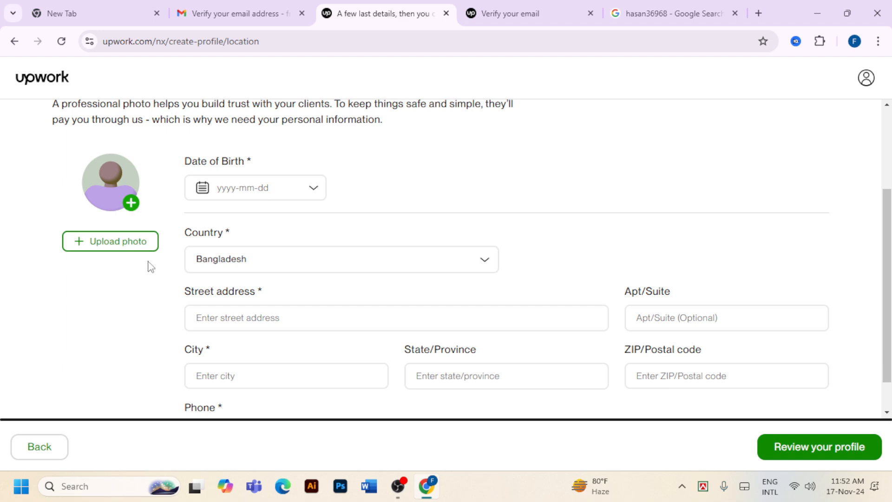
left_click(131, 247)
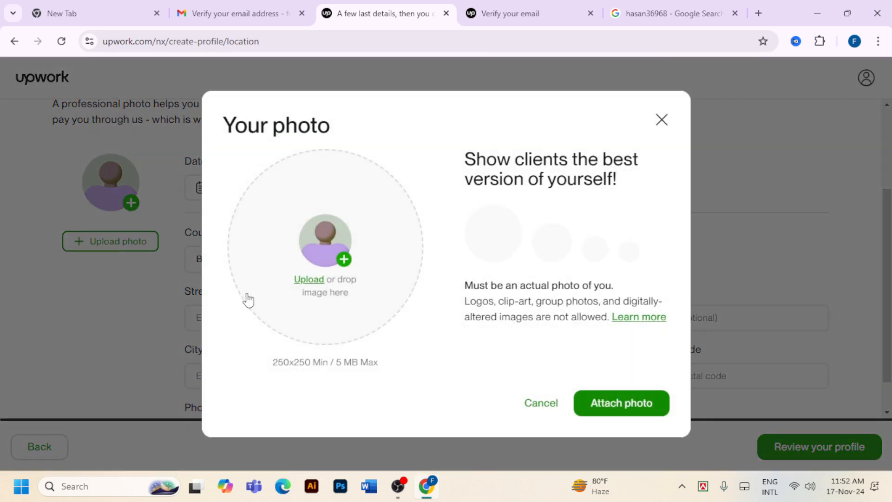
left_click(336, 258)
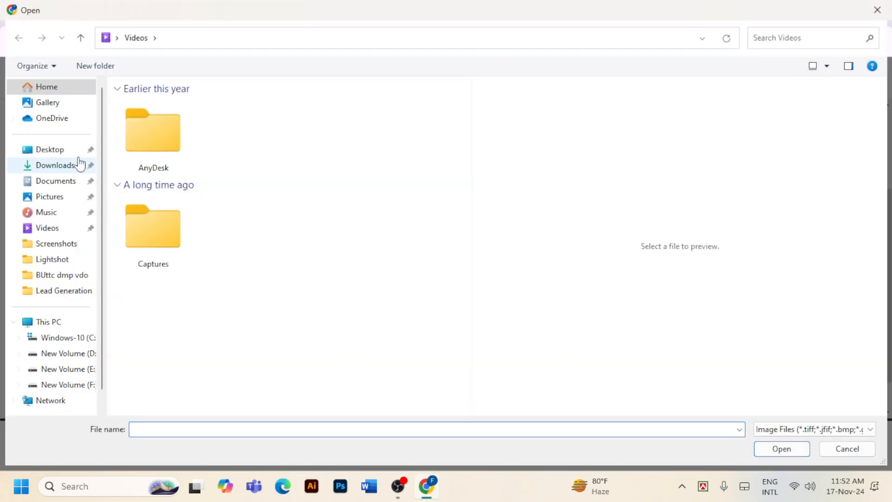
left_click(51, 149)
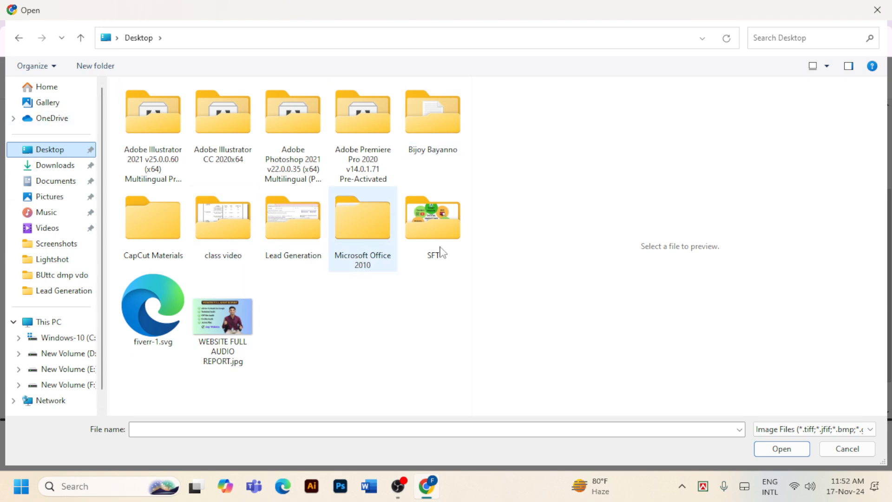
left_click(216, 334)
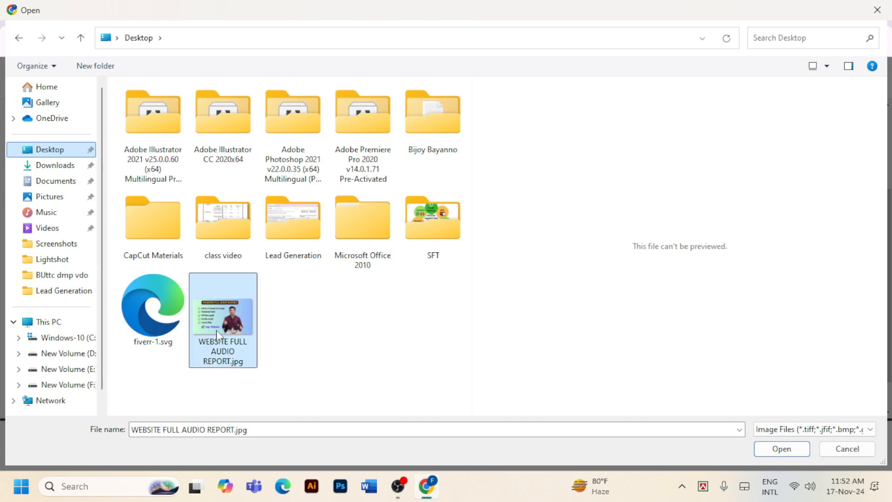
left_click(773, 447)
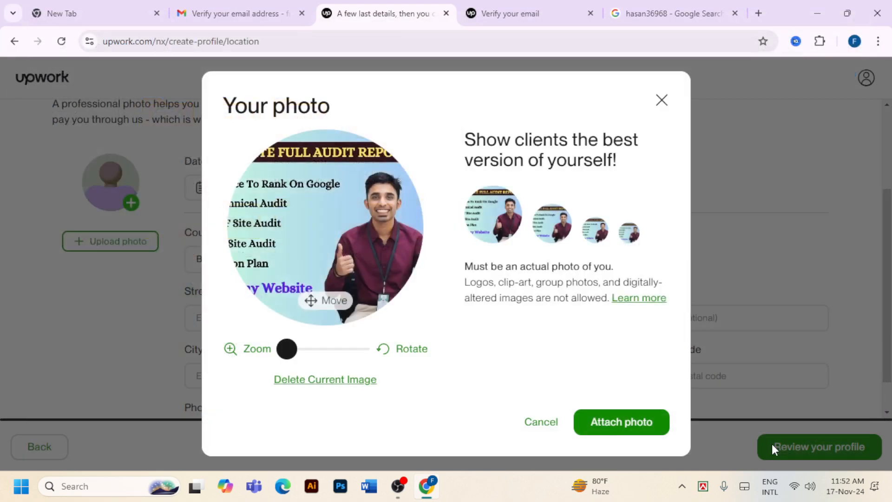
left_click(668, 106)
Open a window for another Chrome profile and load Facebook
left_click(758, 13)
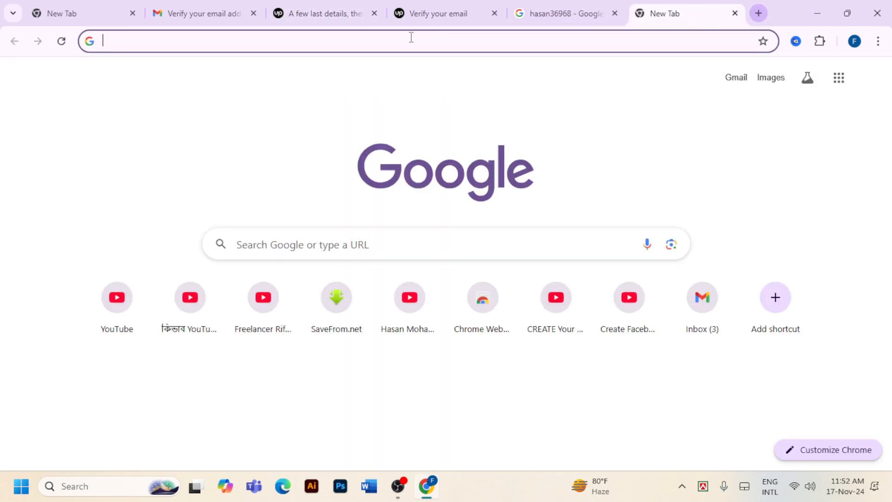
left_click(411, 37)
type("man")
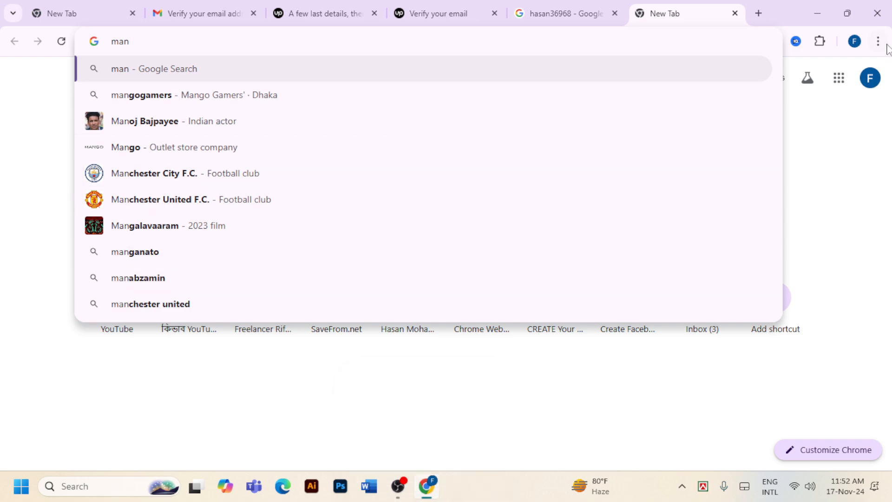
left_click(854, 41)
scroll(766, 462, "down", 5)
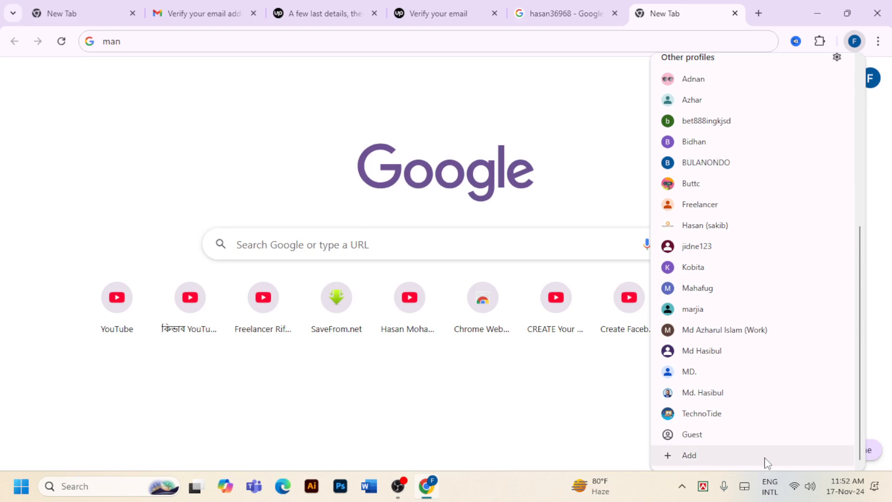
left_click(702, 396)
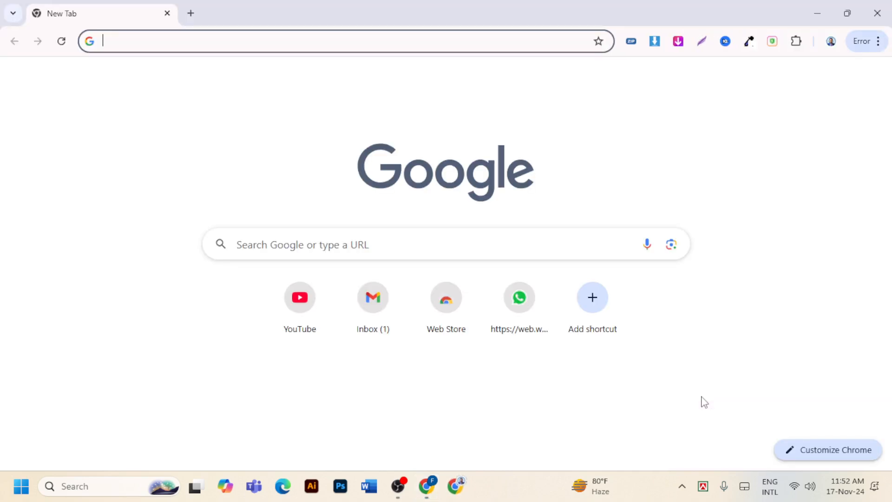
left_click(350, 40)
type("f")
key("Return")
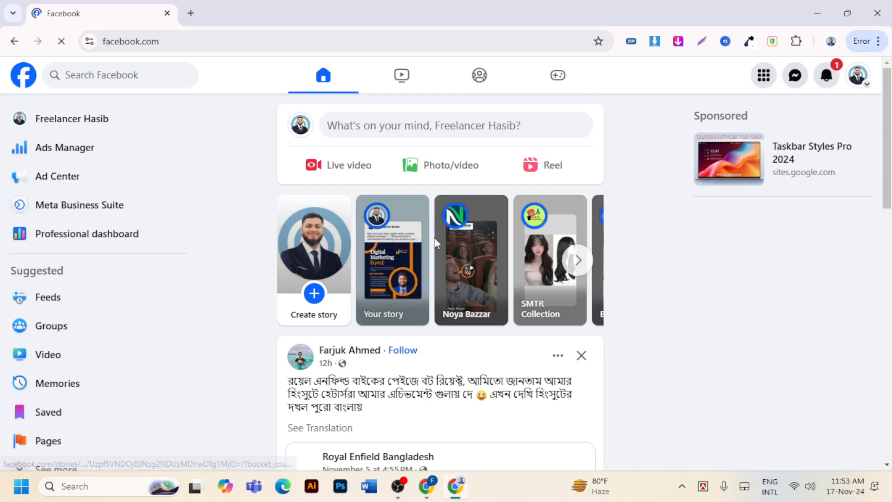
Visit the Times IT. page from a feed post, then return to the Facebook home feed
scroll(563, 282, "down", 3)
scroll(564, 282, "down", 20)
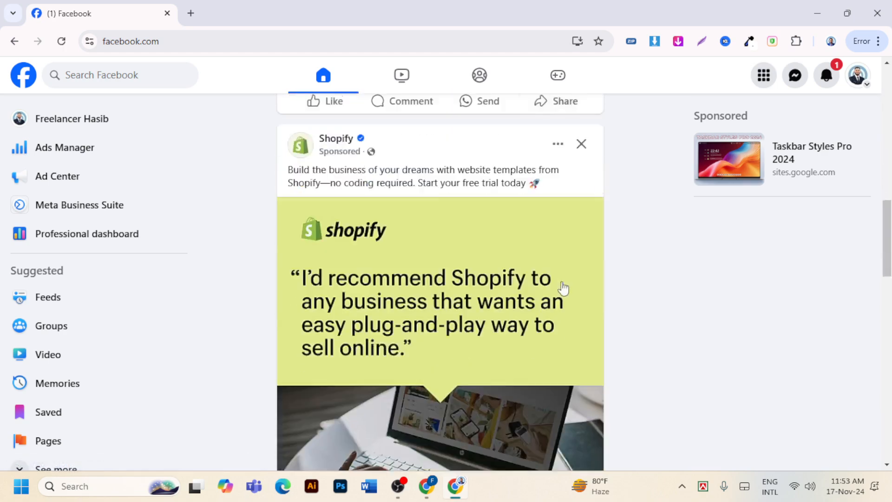
scroll(563, 289, "up", 12)
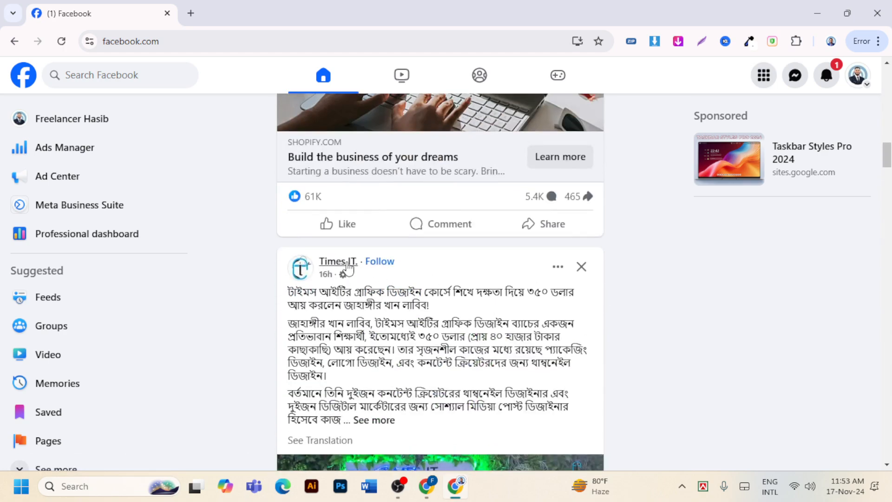
left_click(337, 261)
scroll(545, 279, "down", 10)
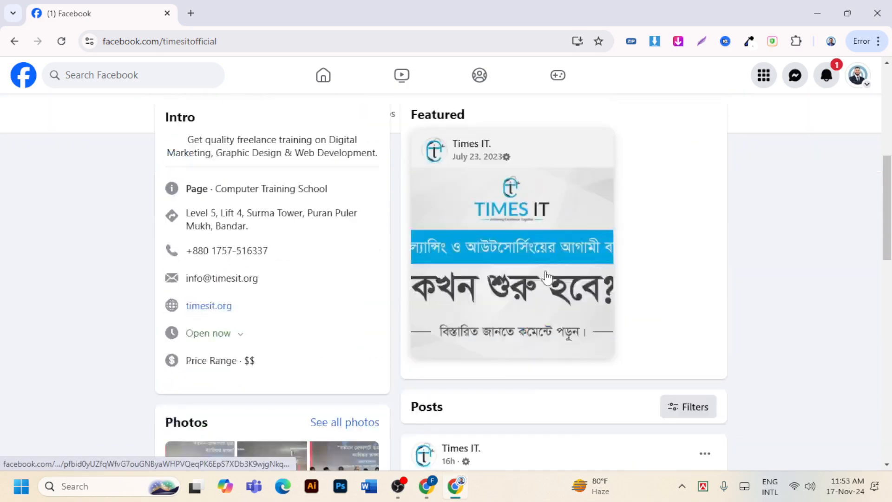
scroll(546, 279, "down", 15)
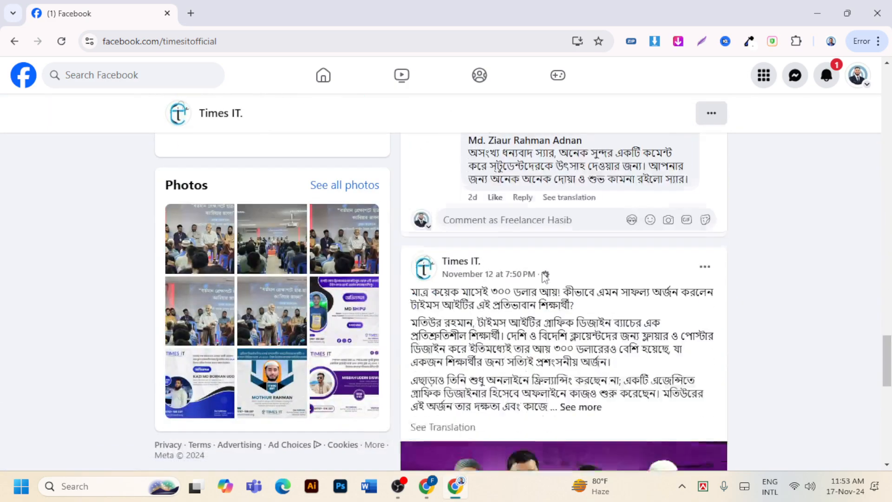
scroll(543, 266, "up", 10)
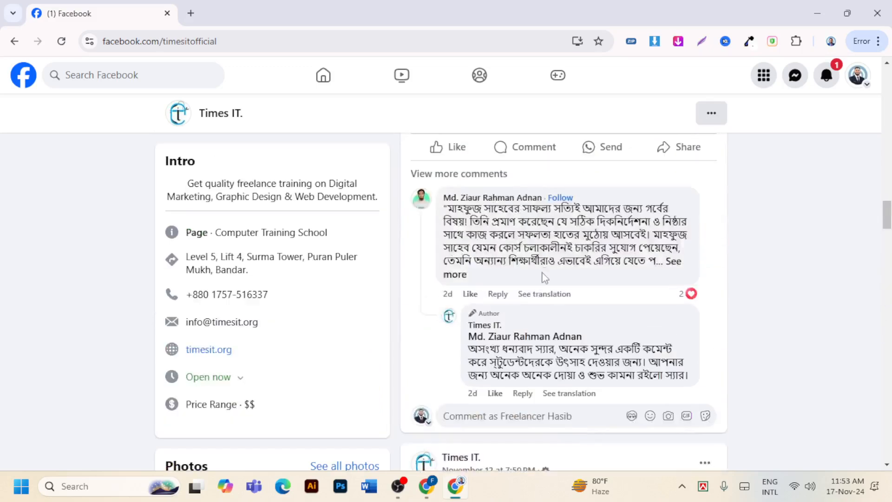
scroll(544, 279, "up", 10)
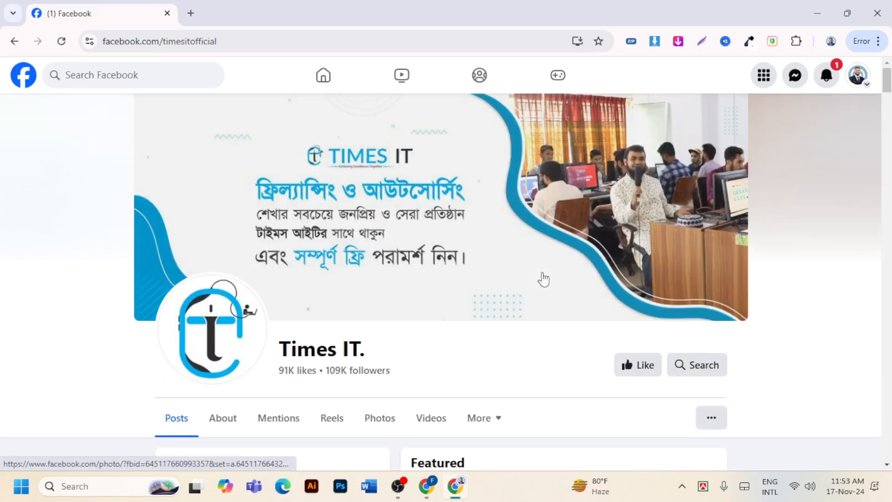
left_click(15, 41)
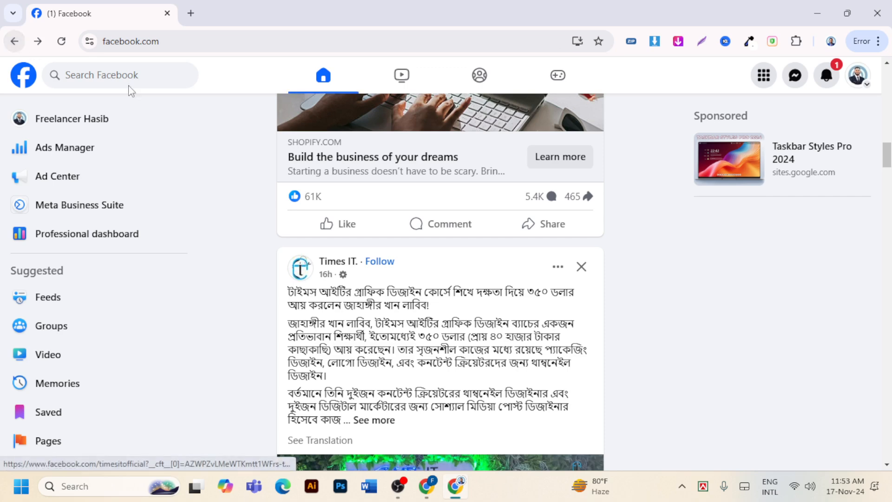
Search Facebook for a person and open a musician's profile from the results
left_click(148, 83)
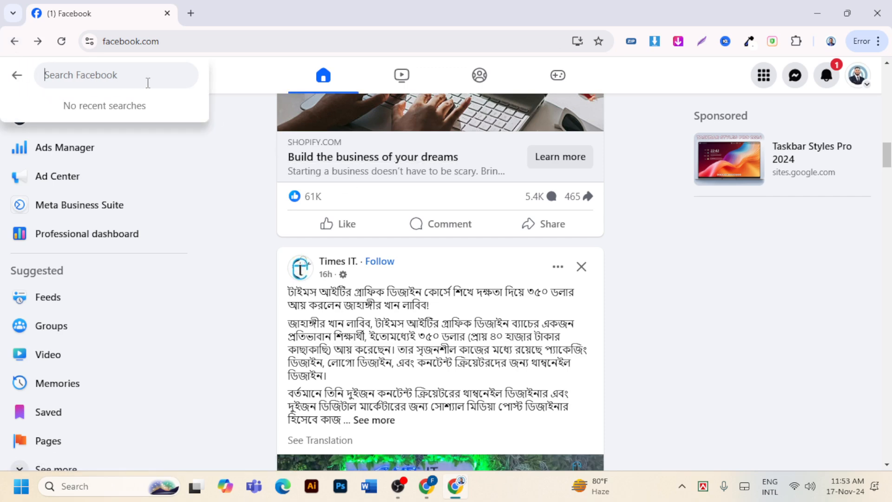
type("mamun")
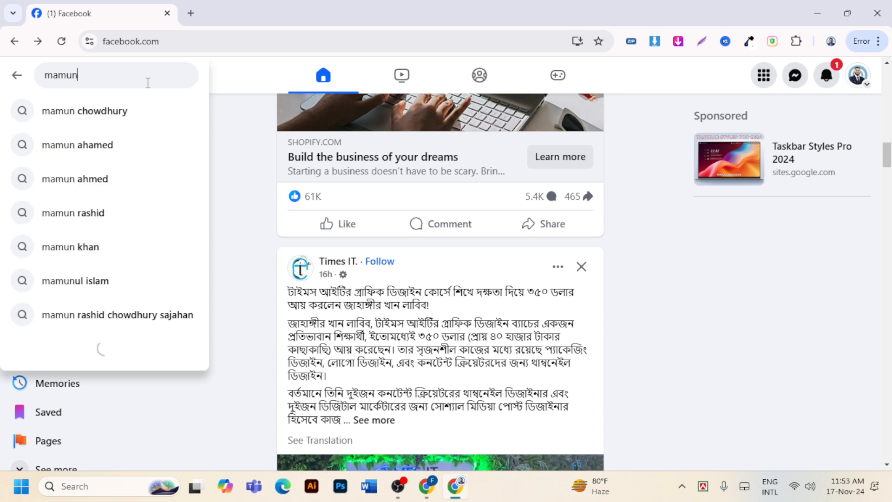
key("Return")
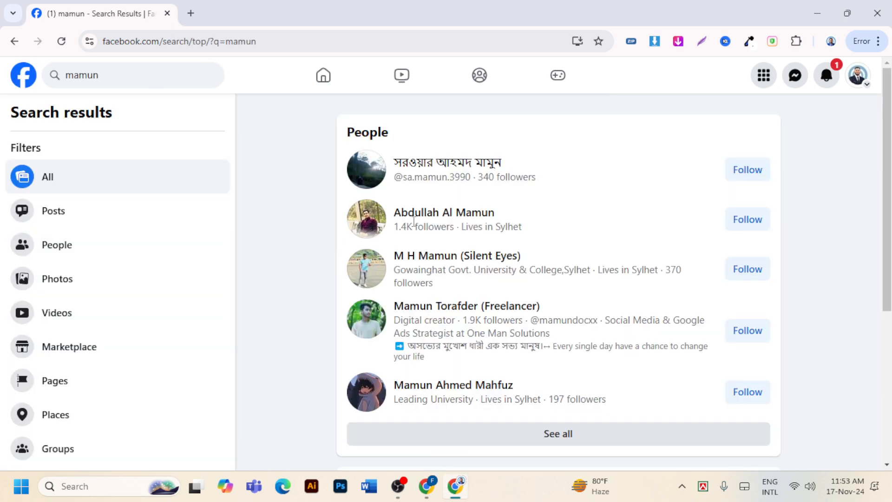
left_click(420, 220)
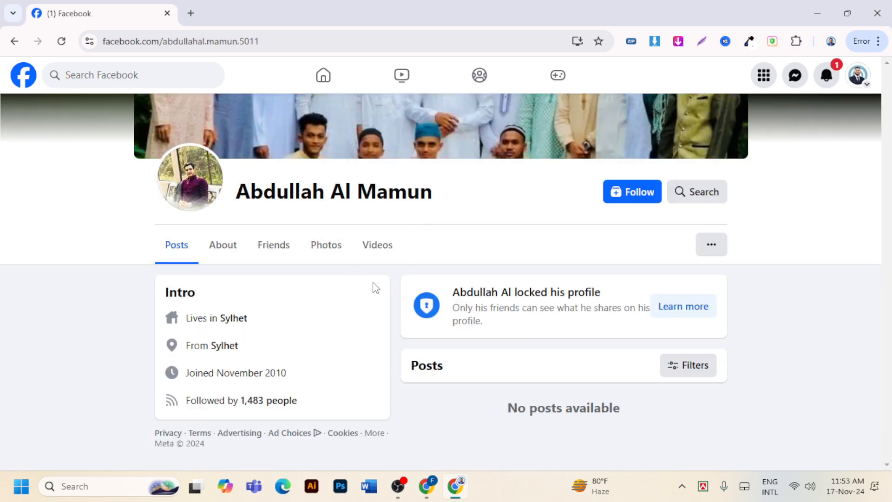
mouse_move(185, 167)
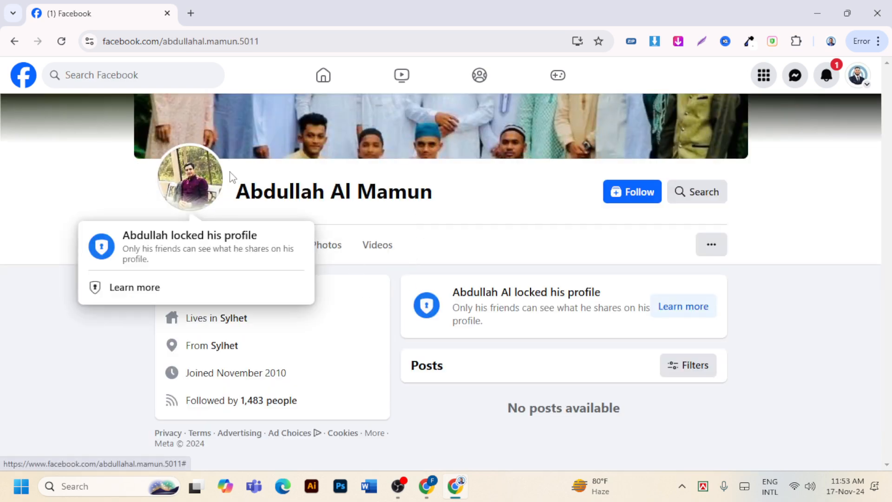
left_click(14, 40)
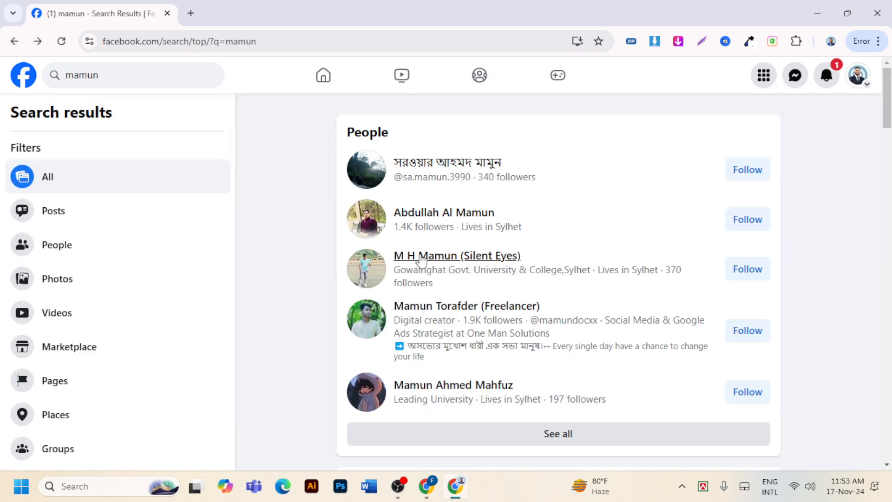
mouse_move(424, 257)
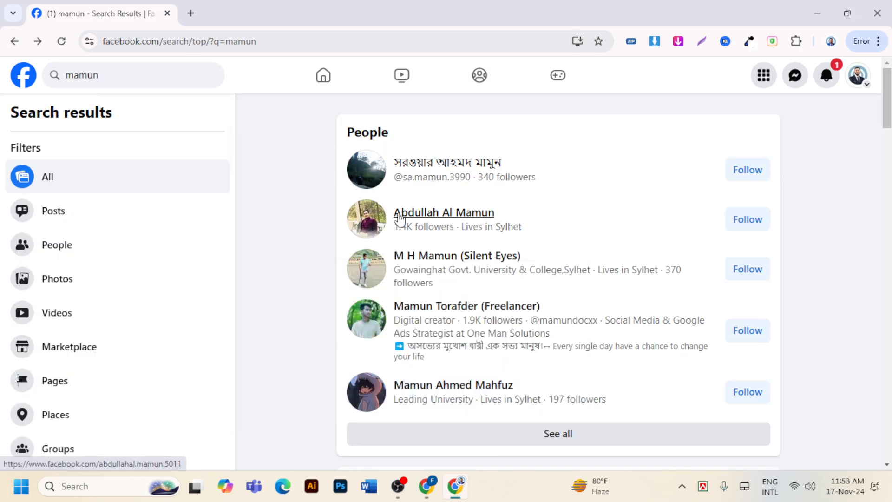
scroll(418, 214, "down", 3)
left_click(402, 362)
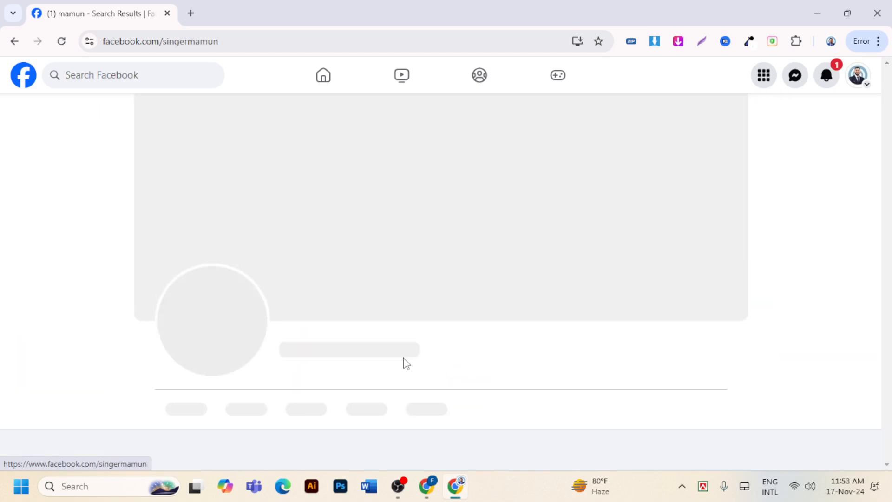
Save the profile picture as a jpg on the Desktop and close the Facebook window
left_click(207, 340)
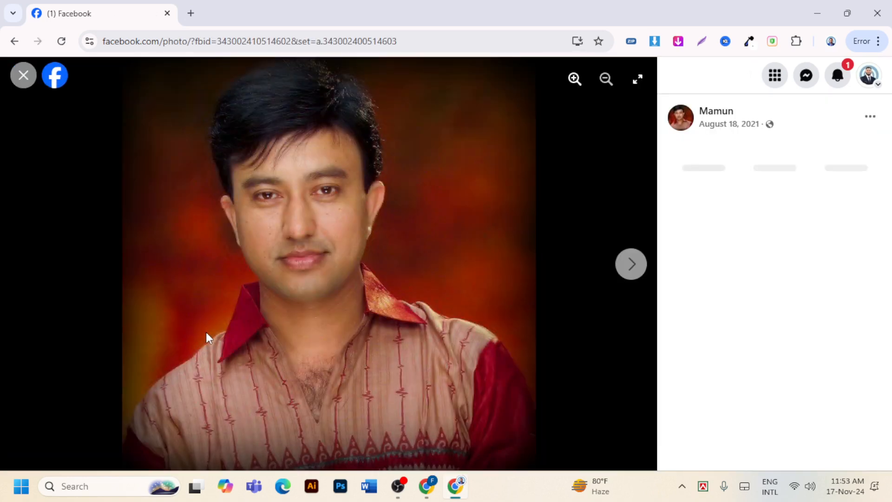
right_click(369, 271)
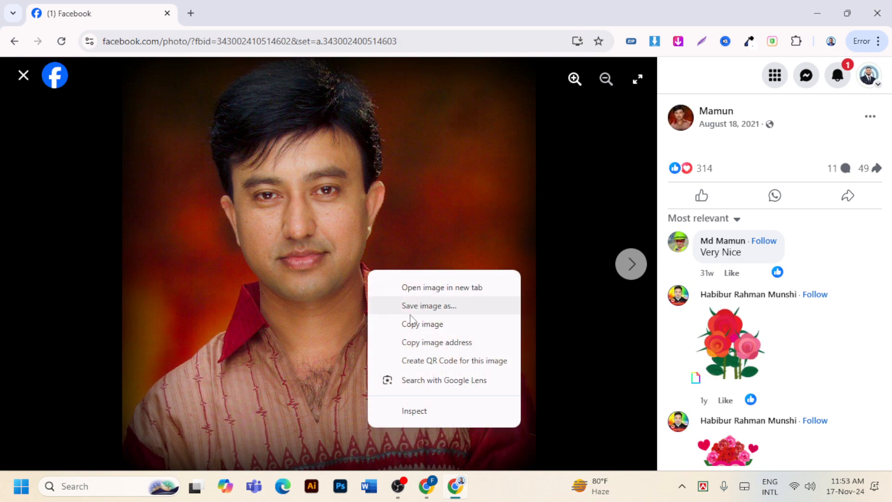
left_click(439, 307)
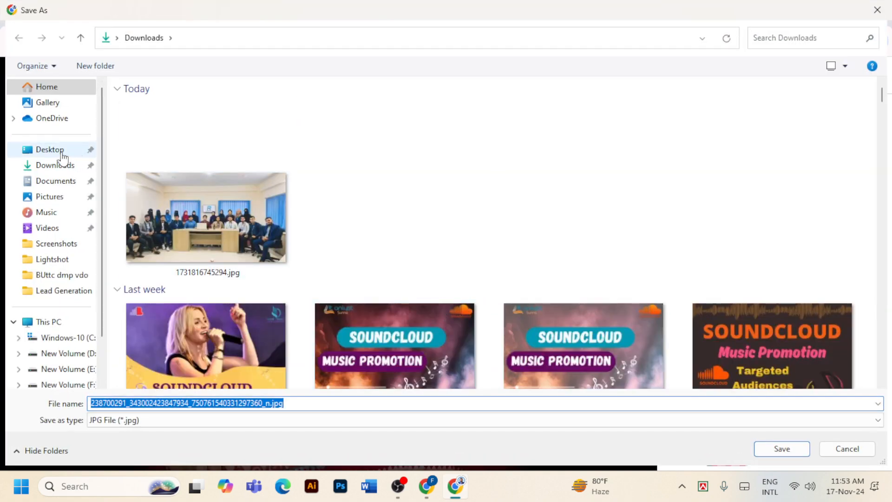
left_click(58, 153)
left_click(782, 449)
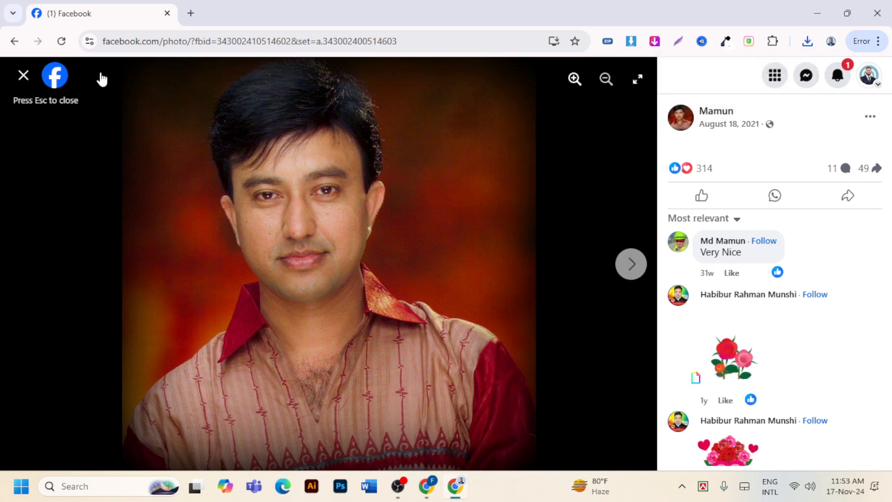
left_click(886, 18)
Attach the downloaded portrait jpg as the Upwork profile photo, zoomed in slightly
mouse_move(426, 495)
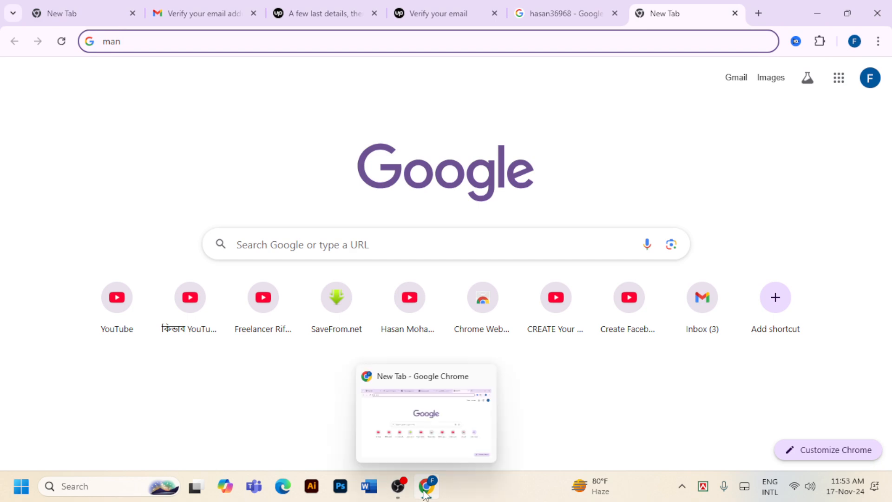
left_click(297, 9)
left_click(109, 247)
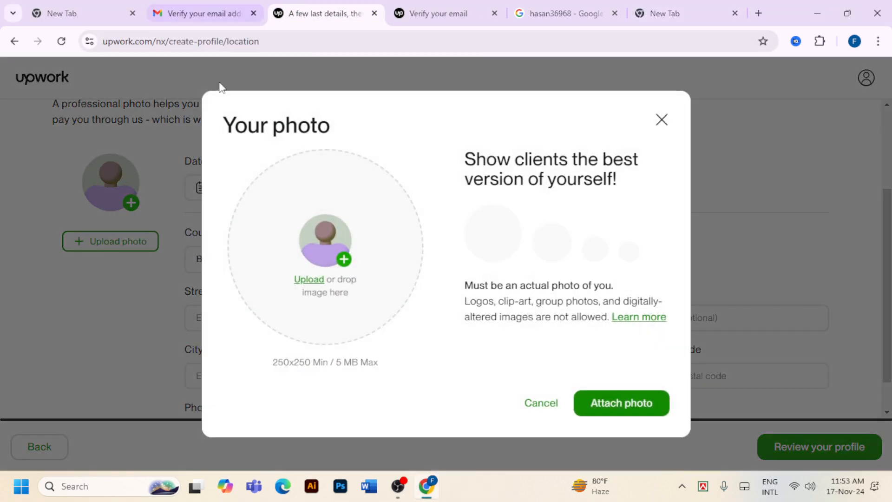
left_click(344, 265)
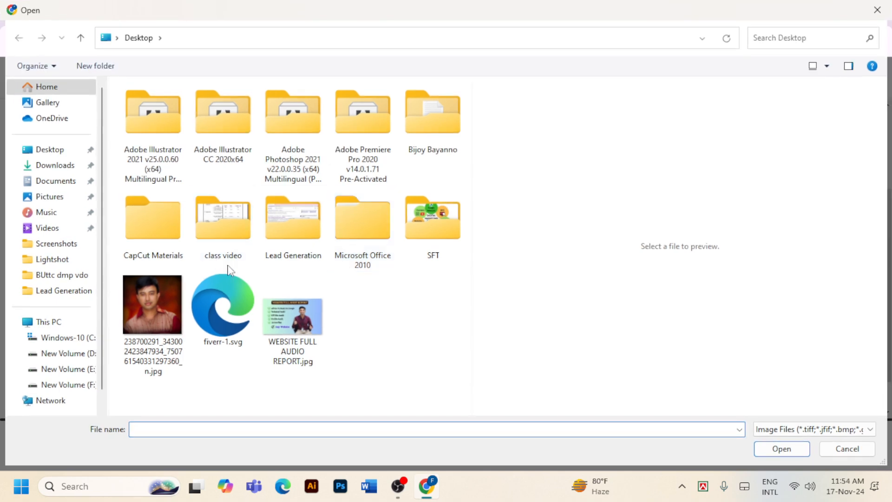
left_click(154, 301)
left_click(770, 450)
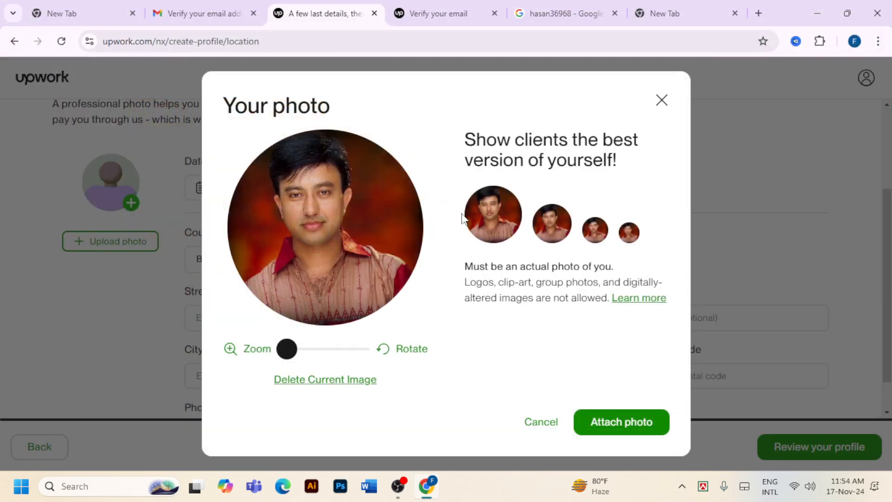
mouse_move(287, 347)
left_mouse_down()
mouse_move(358, 347)
mouse_move(281, 355)
left_mouse_up()
left_click(632, 425)
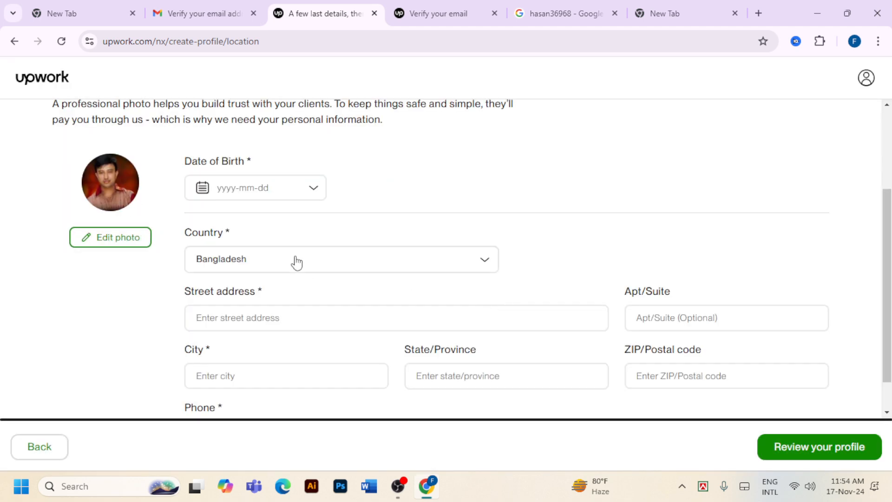
left_click(283, 187)
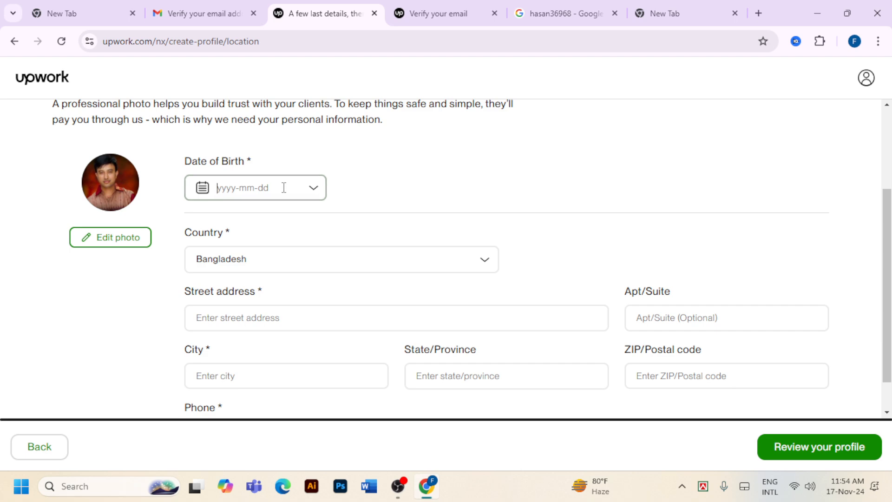
left_click(325, 225)
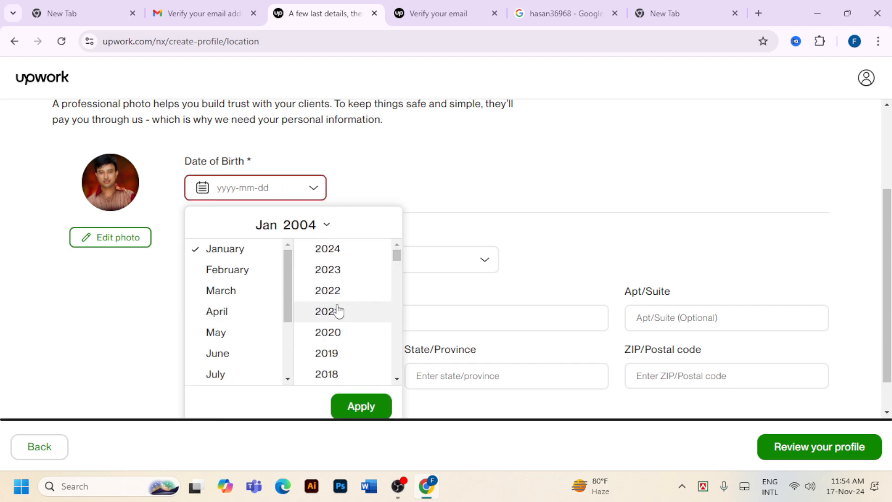
scroll(344, 334, "down", 2)
scroll(343, 333, "down", 9)
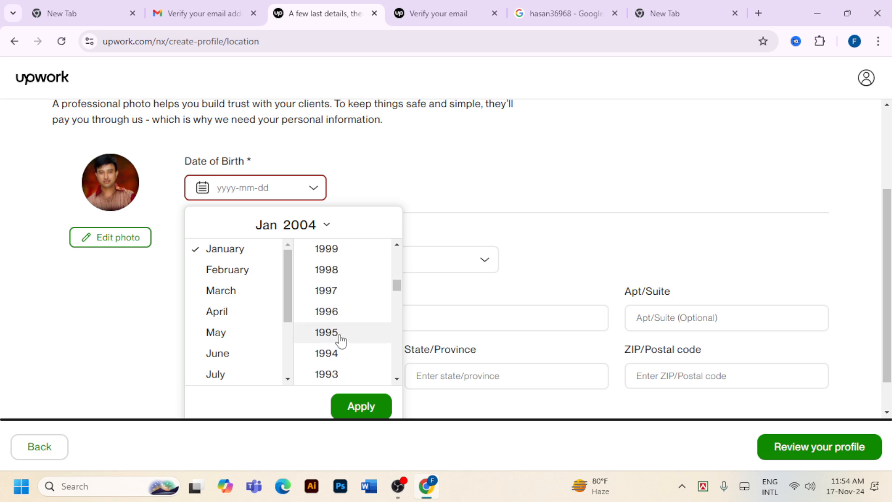
left_click(348, 270)
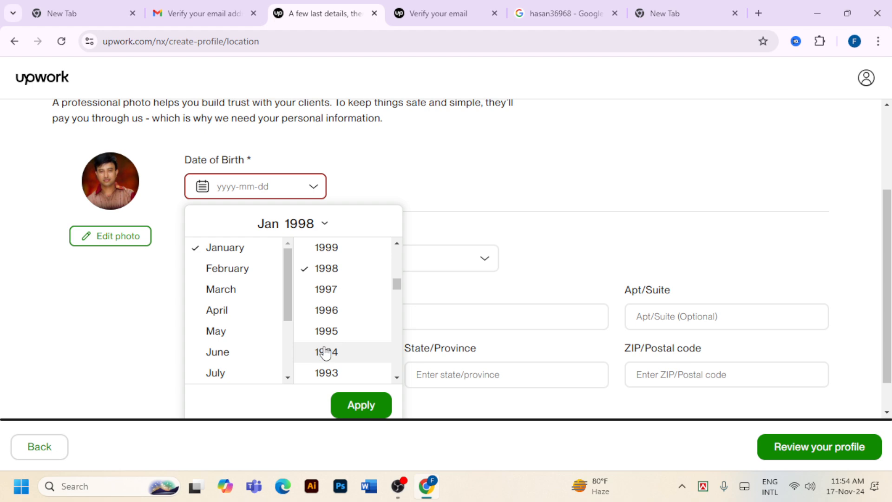
left_click(336, 405)
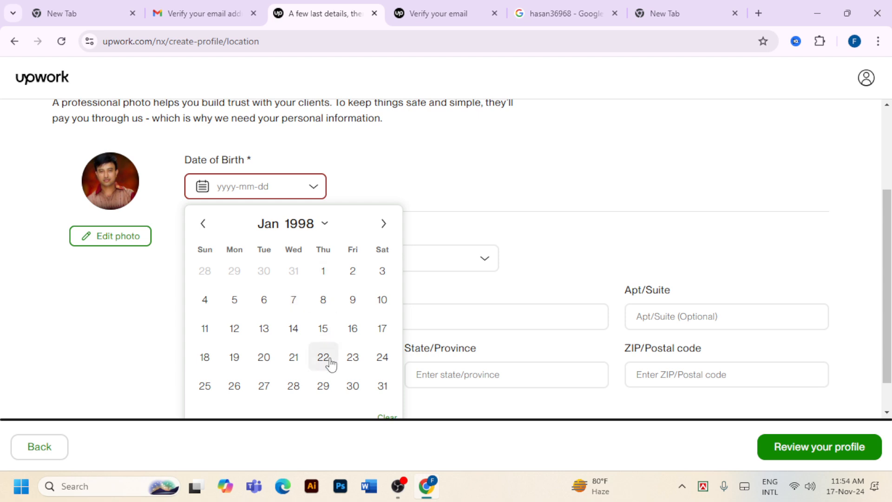
left_click(323, 332)
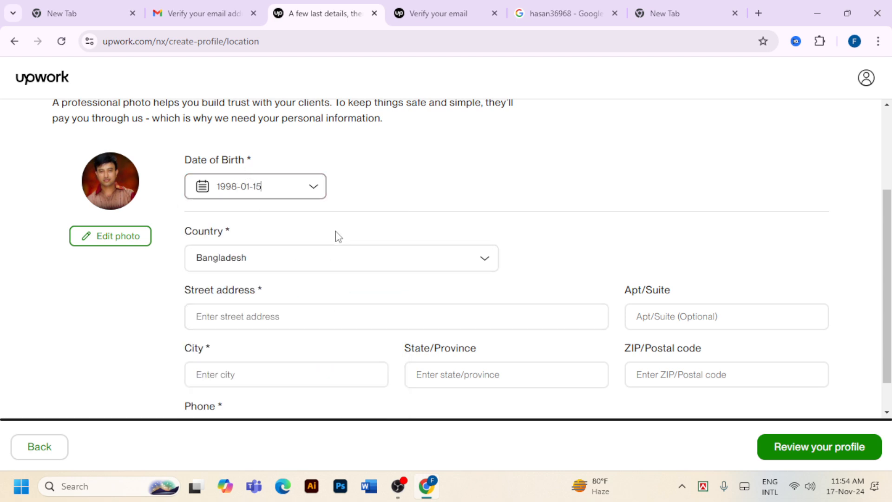
scroll(302, 276, "down", 1)
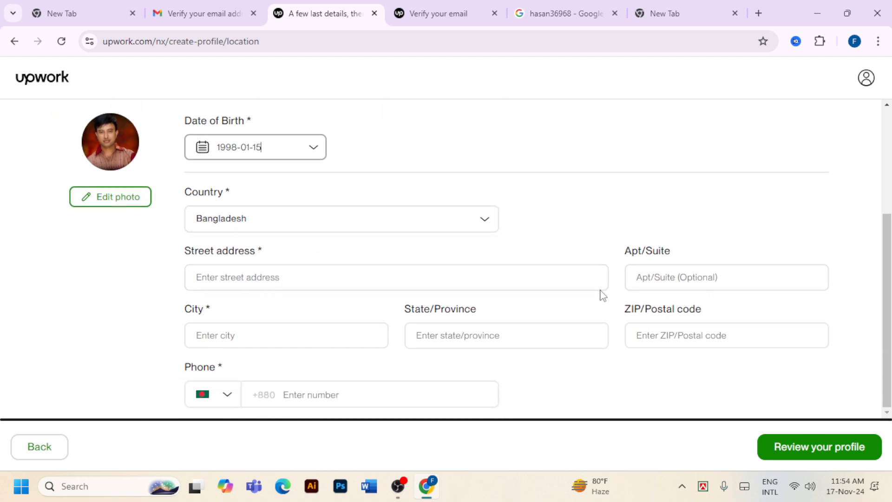
Enter the street address on the location form
left_click(349, 274)
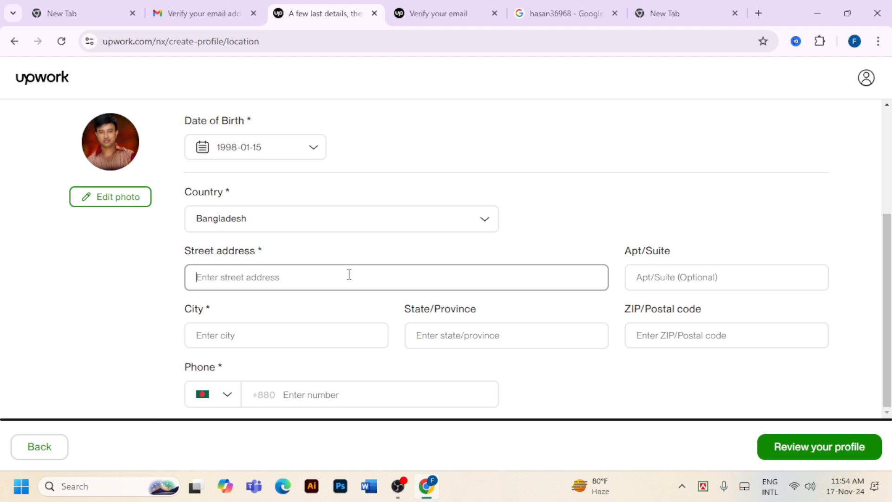
type("sylhe")
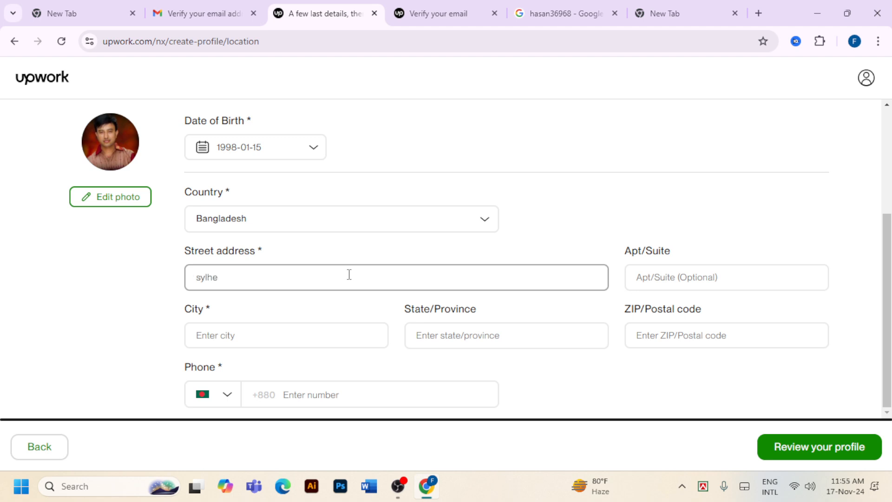
key("BackSpace")
key("BackSpace")
key("BackSpace")
key("BackSpace")
key("BackSpace")
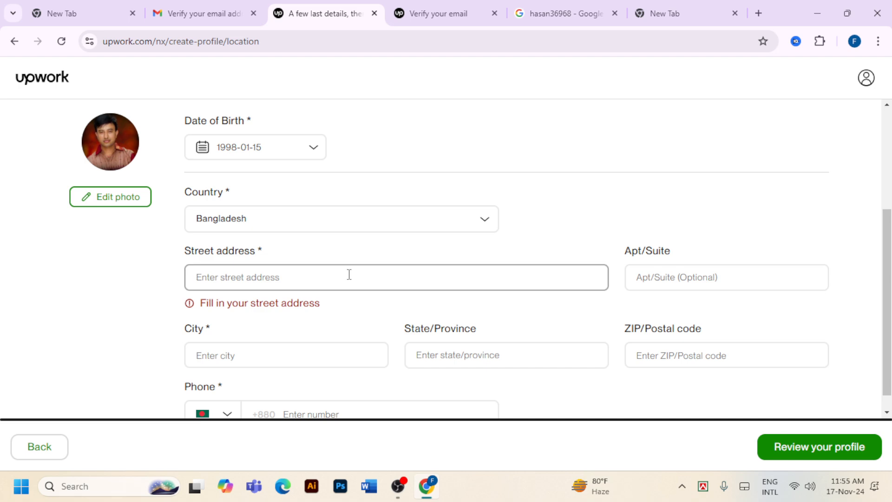
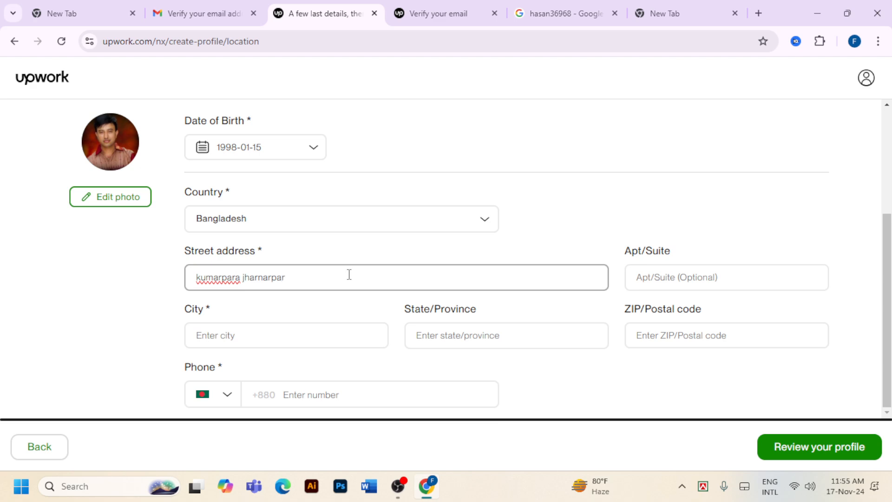
scroll(349, 274, "up", 3)
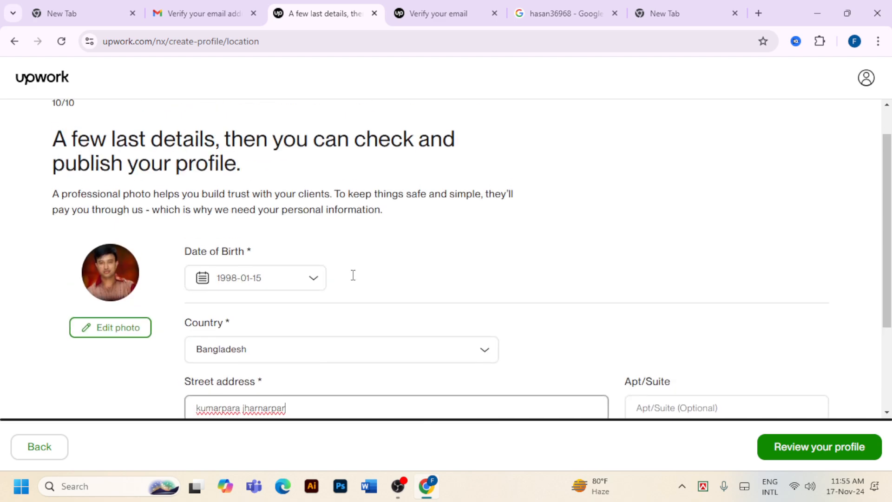
scroll(571, 233, "down", 3)
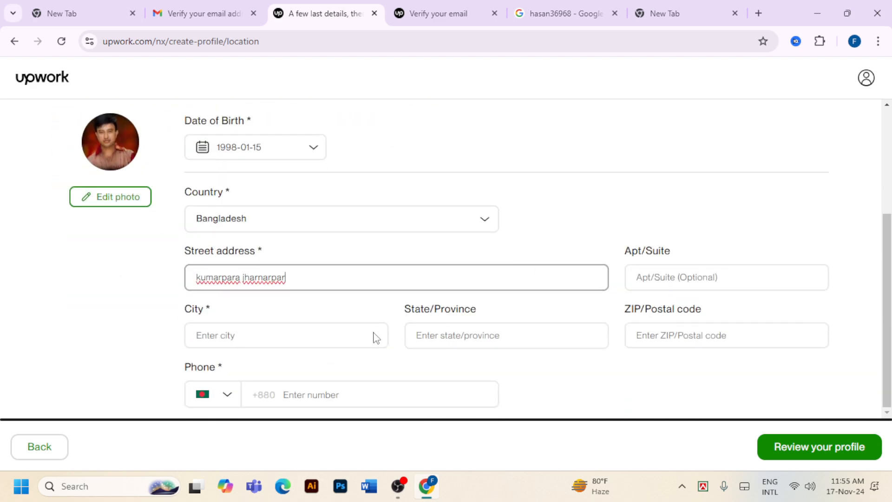
left_click(712, 277)
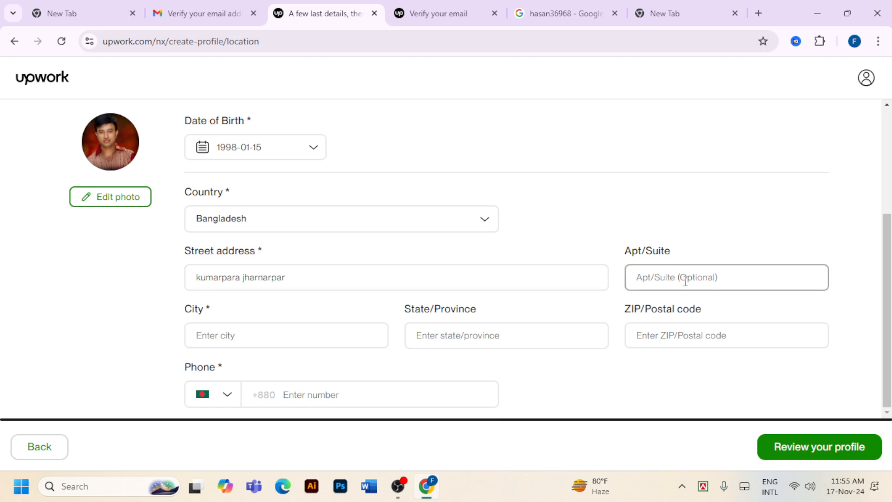
Choose Sylhet as the city and enter the postal code
left_click(282, 333)
type("sy")
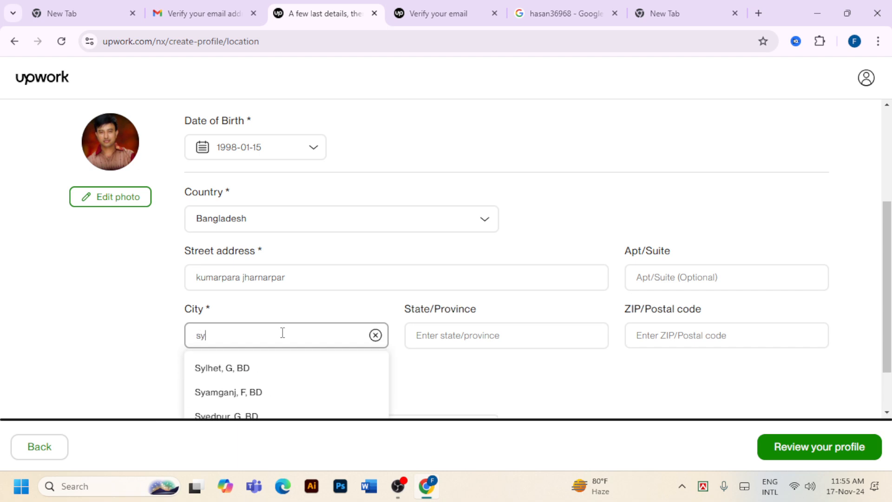
left_click(279, 369)
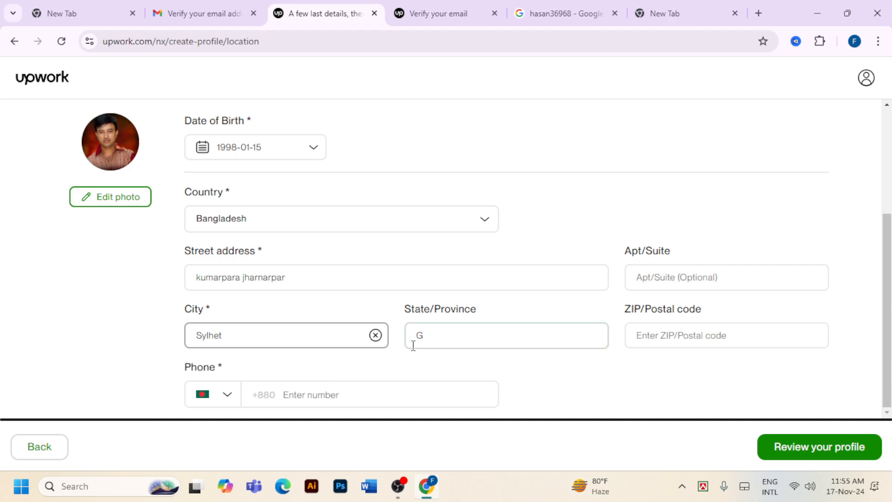
left_click(661, 341)
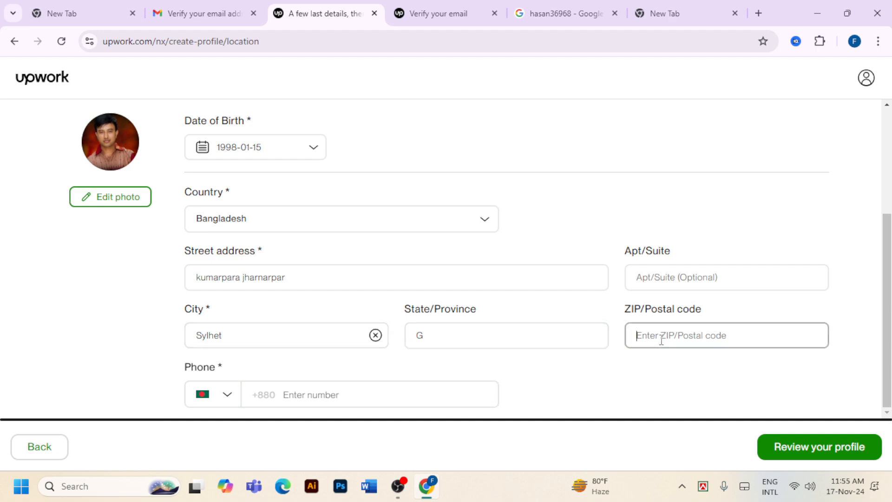
type("31")
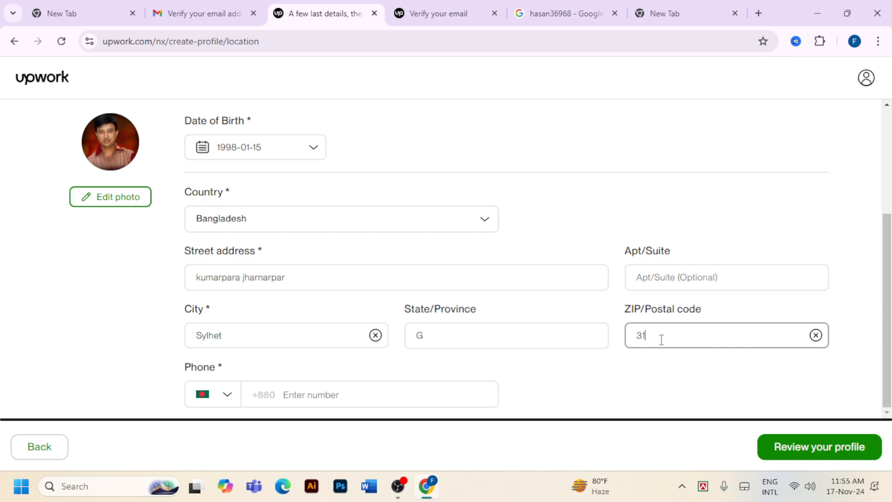
type("00")
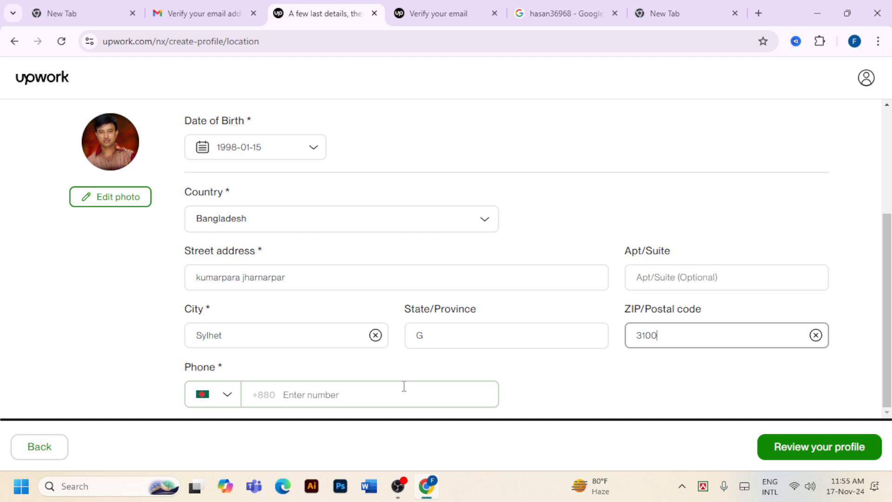
Switch the city to Dhaka, then change it back to 'Sylhet, G, BD'
left_click(271, 340)
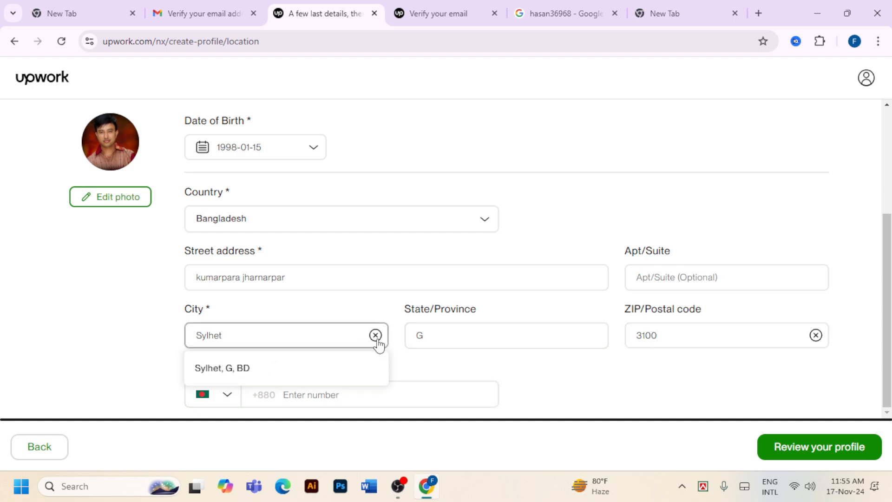
left_click(236, 374)
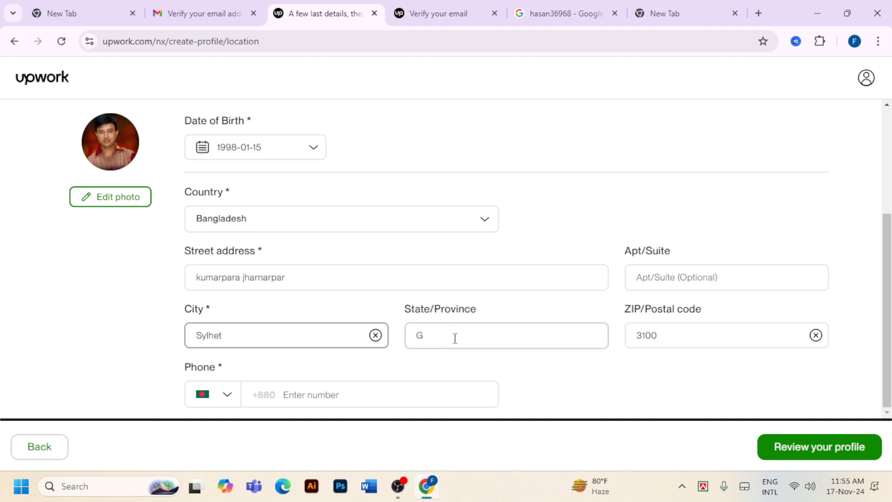
left_click(286, 331)
key("BackSpace")
key("BackSpace")
key("BackSpace")
key("BackSpace")
key("BackSpace")
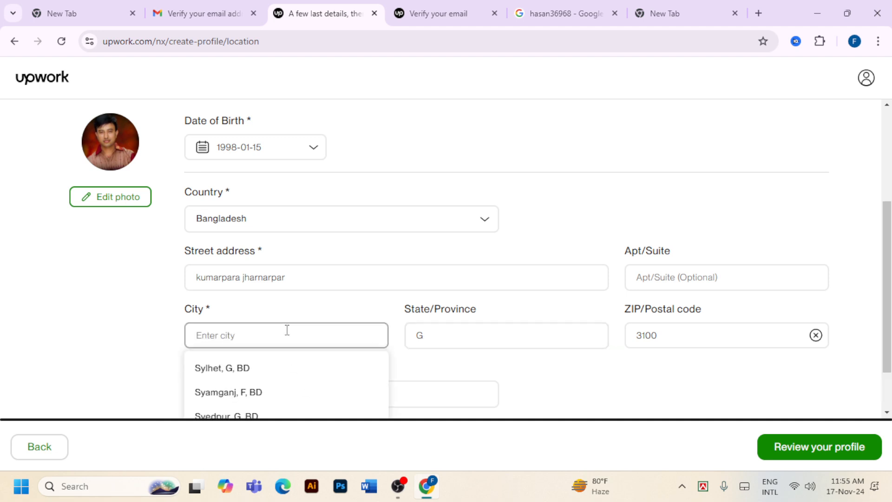
type("dh")
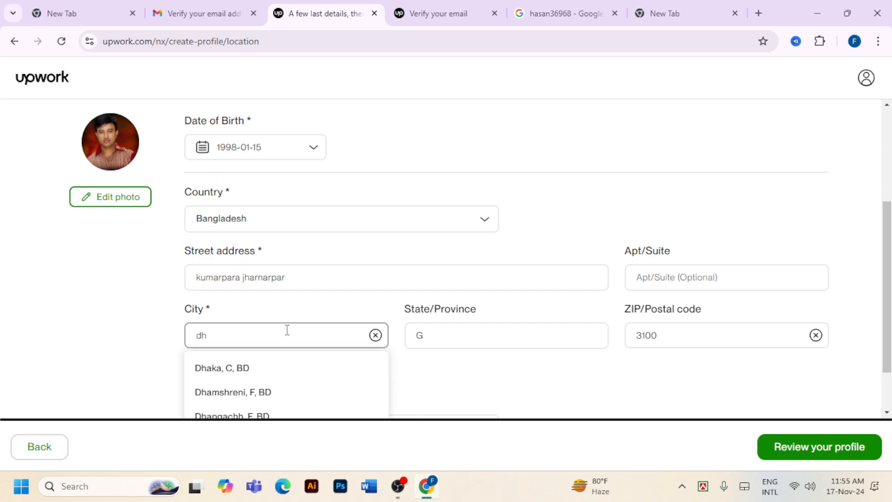
left_click(279, 366)
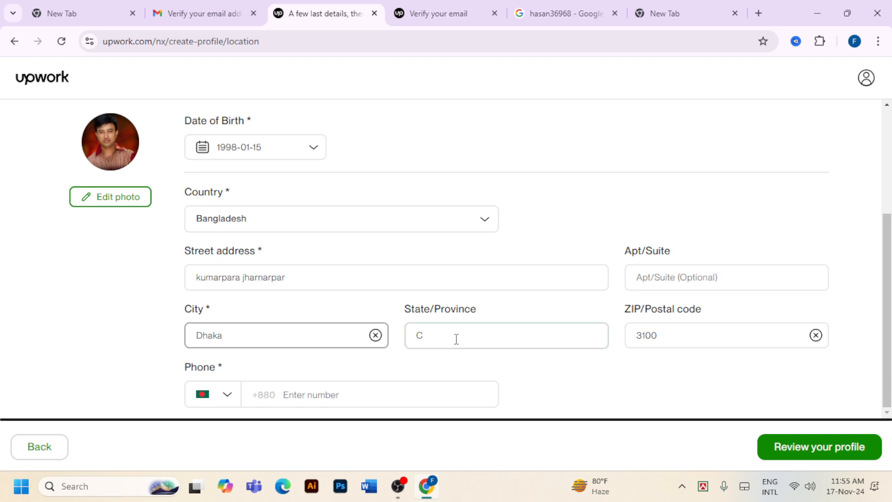
left_click(256, 340)
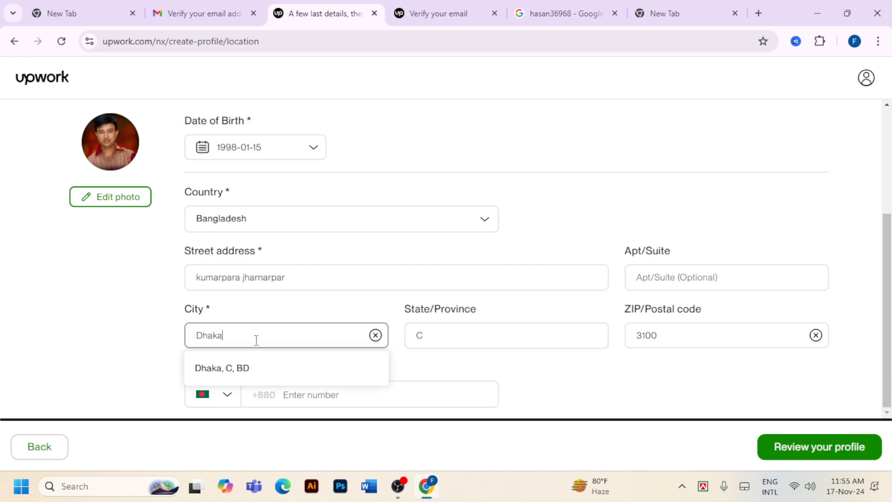
key("BackSpace")
key("BackSpace")
key("BackSpace")
key("BackSpace")
type("s")
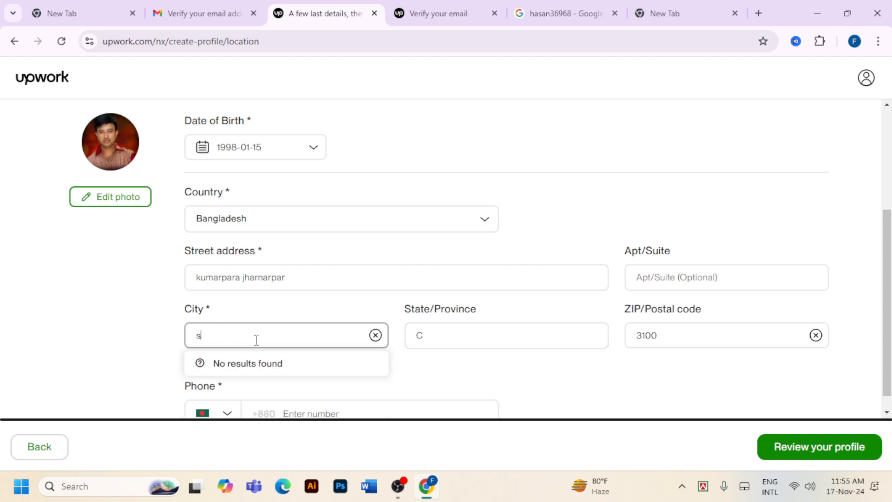
type("ylhe")
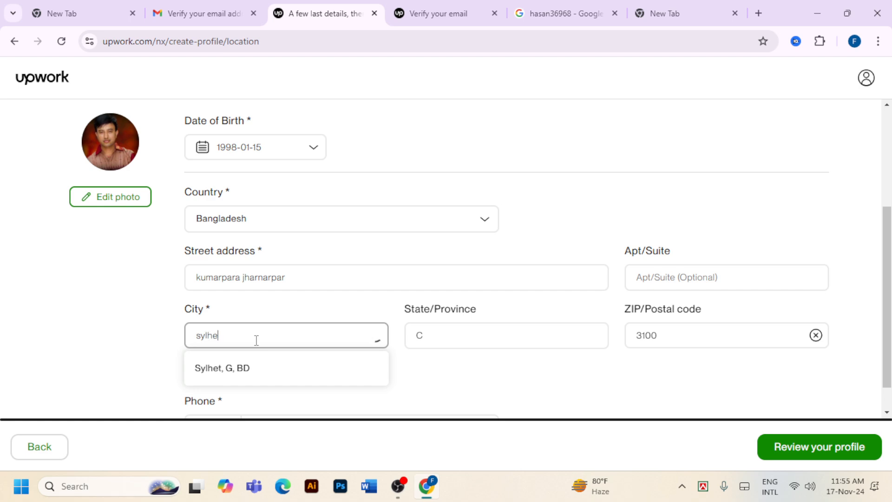
left_click(257, 367)
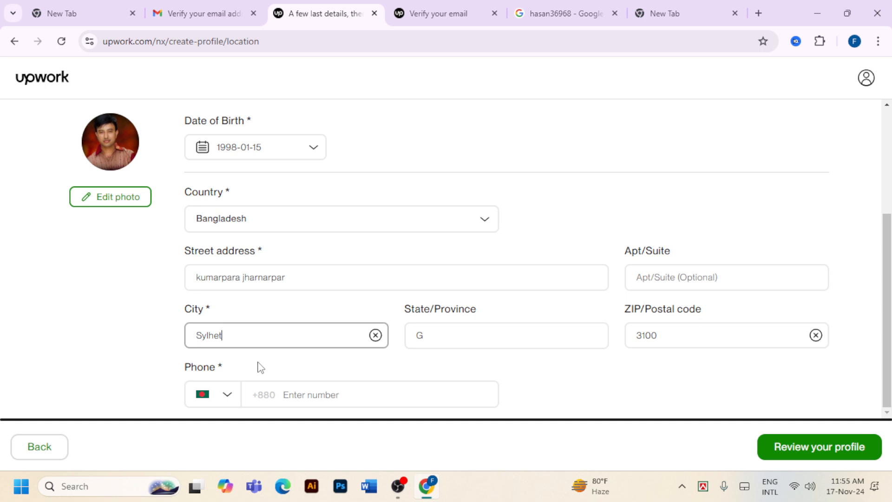
Enter the mobile phone number, correcting a typo, and continue to the profile review
left_click(314, 396)
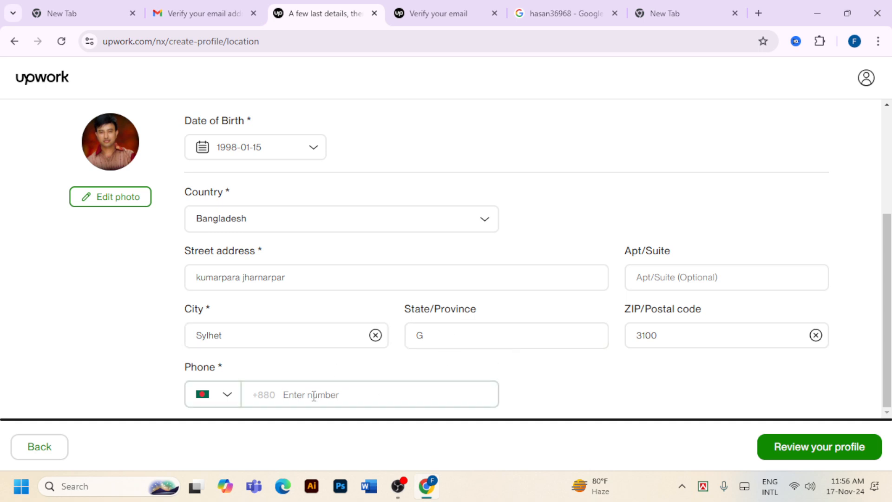
type("1")
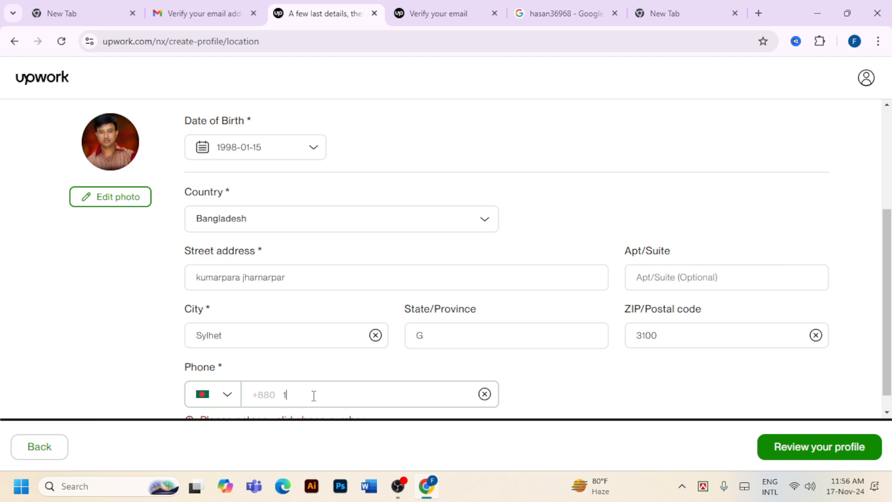
scroll(314, 396, "down", 1)
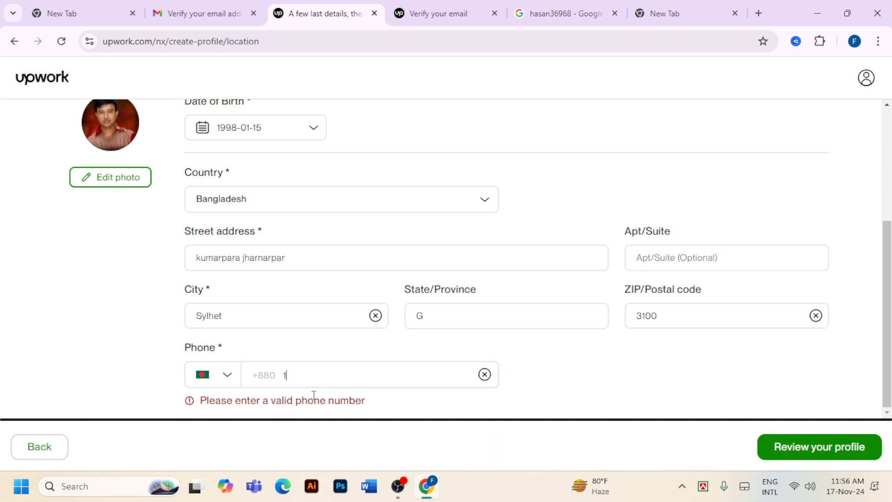
type("765509")
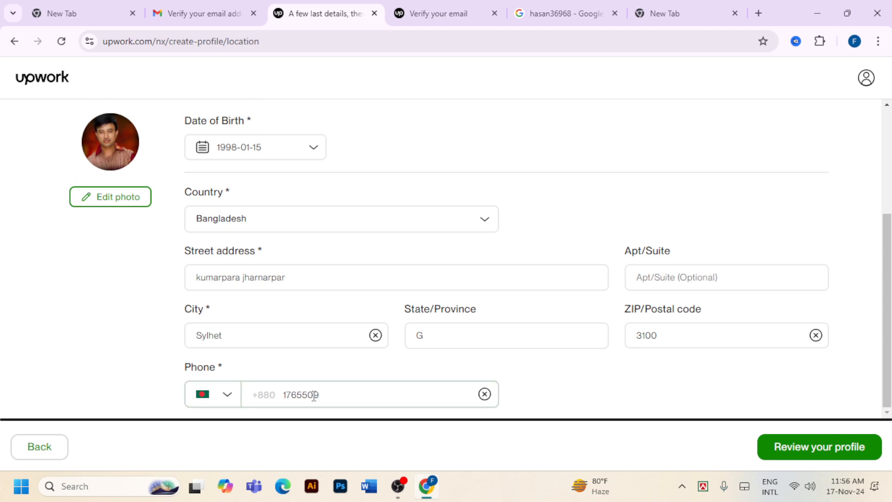
key("BackSpace")
key("BackSpace")
key("BackSpace")
key("BackSpace")
key("BackSpace")
key("BackSpace")
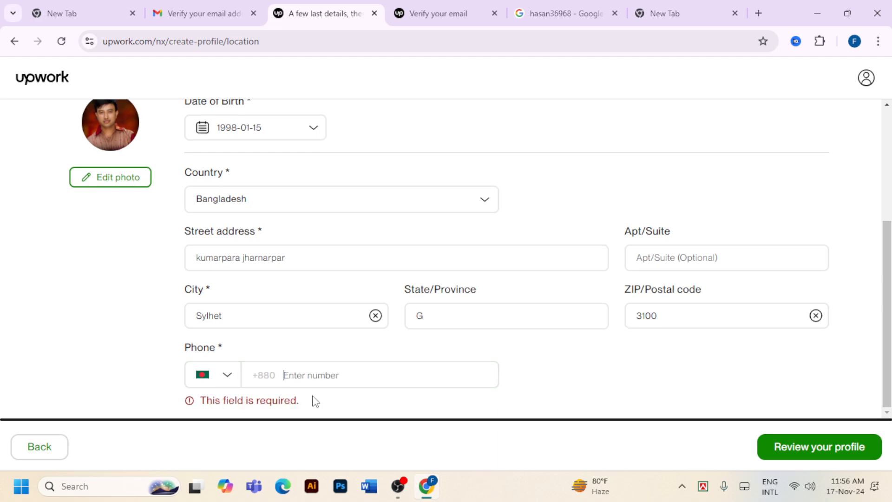
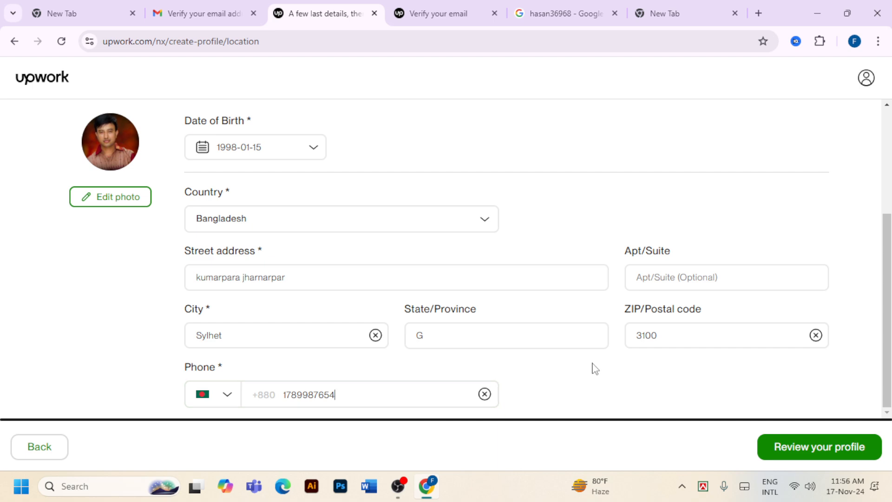
left_click(810, 448)
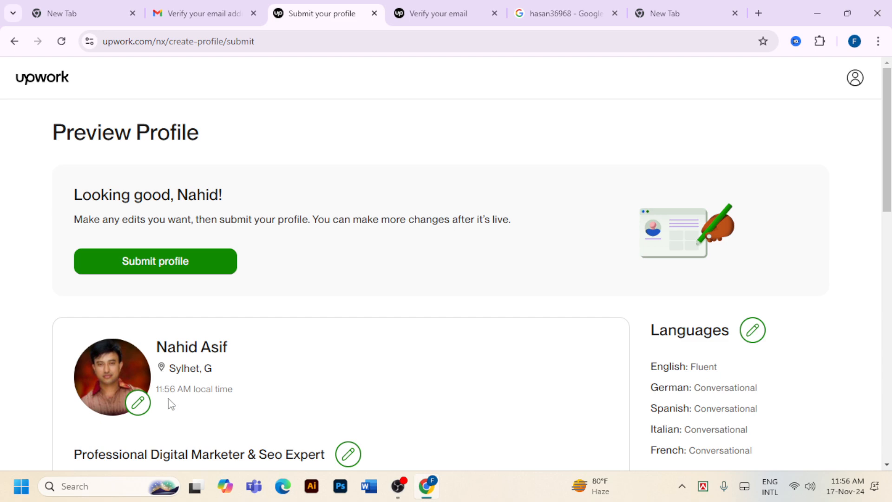
Review the profile preview (Sylhet, marketer title, bio, $5.00/hr) and submit the profile
scroll(108, 240, "down", 3)
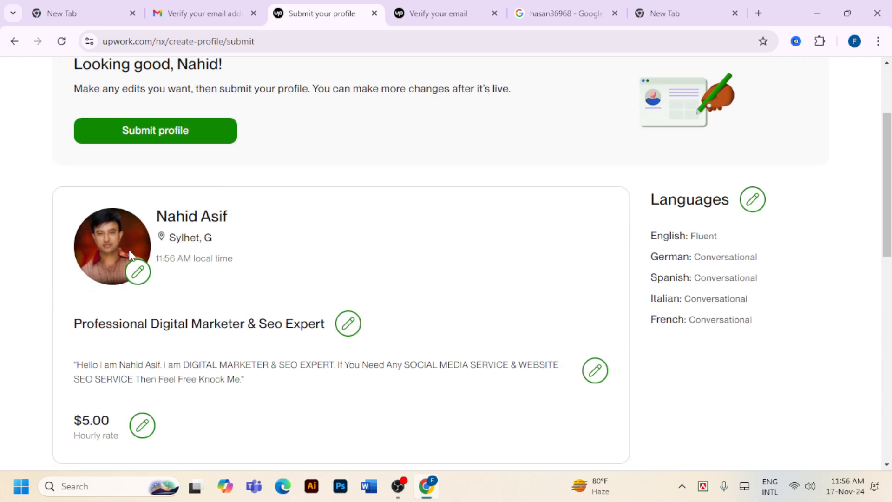
scroll(102, 258, "up", 2)
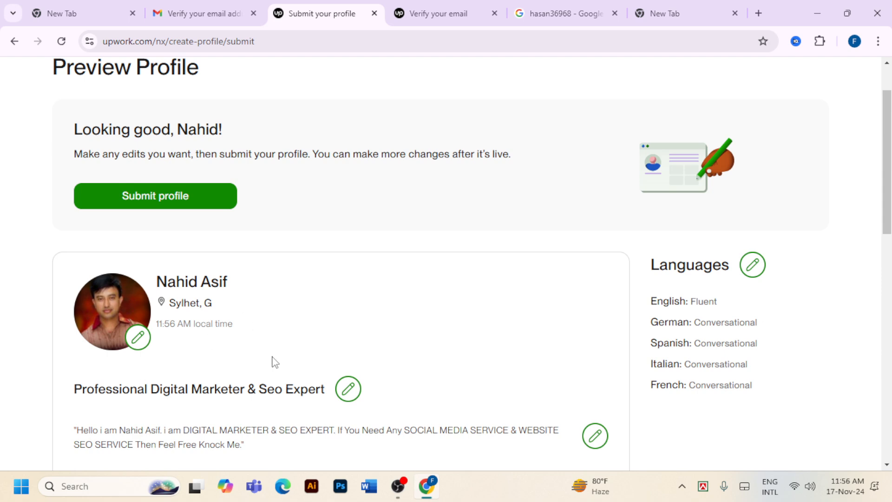
scroll(224, 310, "up", 2)
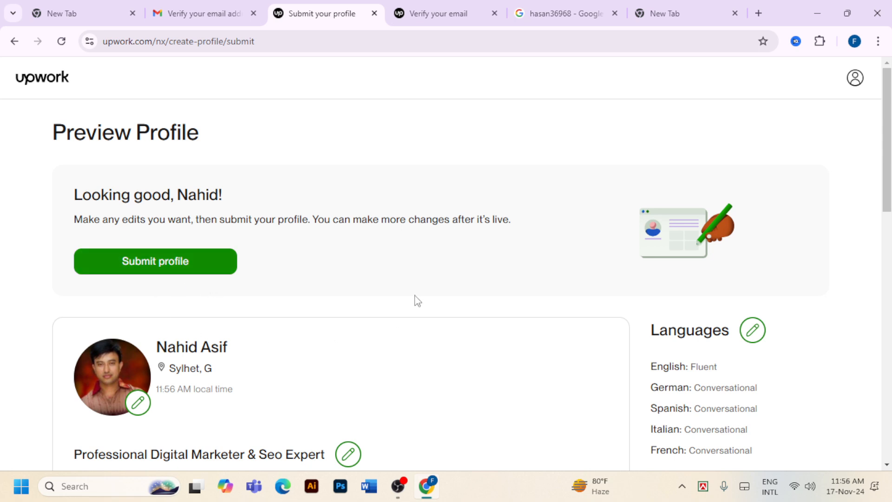
left_click(173, 264)
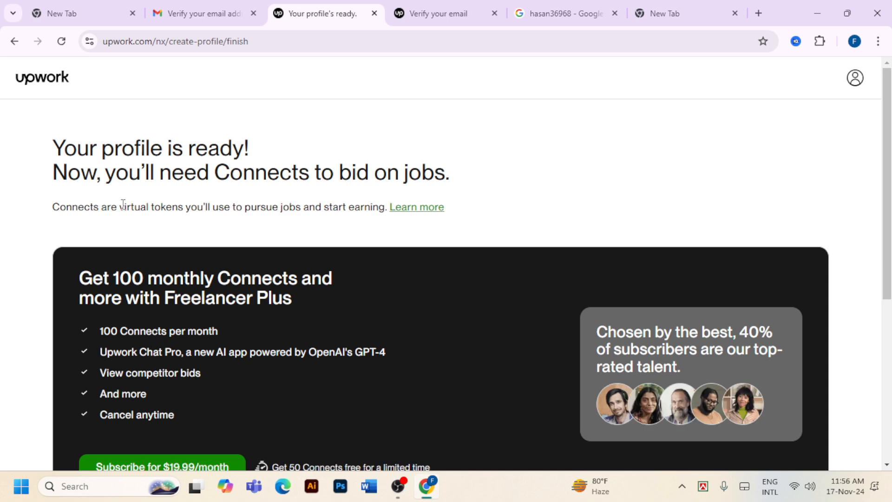
Review the Freelancer Plus ($19.99/month) and 60 Connects starter pack ($9) offers
scroll(416, 213, "down", 3)
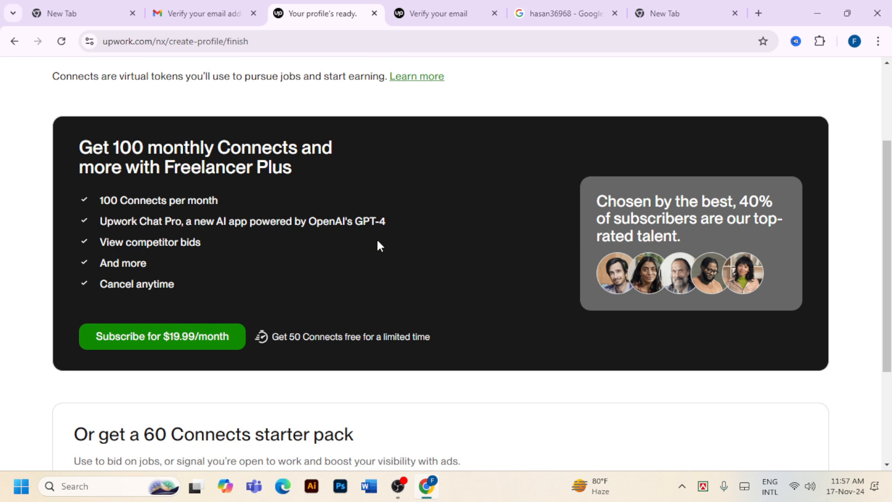
scroll(138, 231, "down", 3)
scroll(290, 180, "up", 3)
scroll(577, 218, "down", 2)
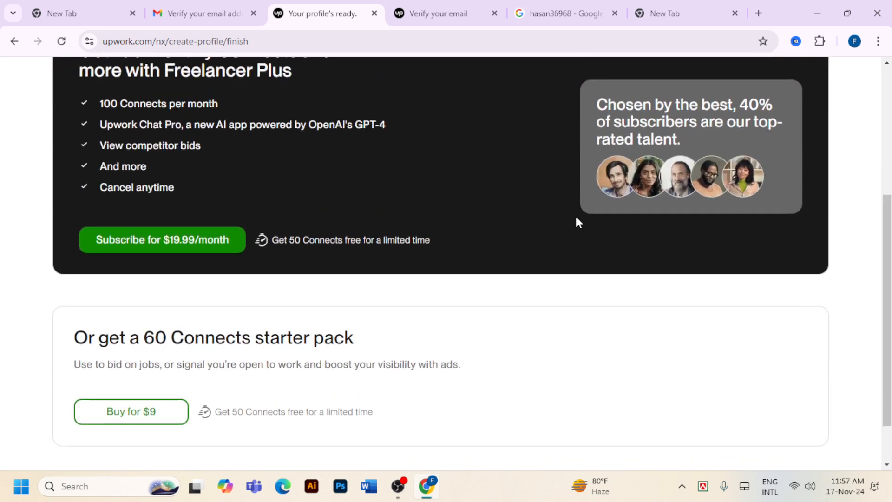
scroll(577, 219, "down", 1)
scroll(637, 279, "up", 6)
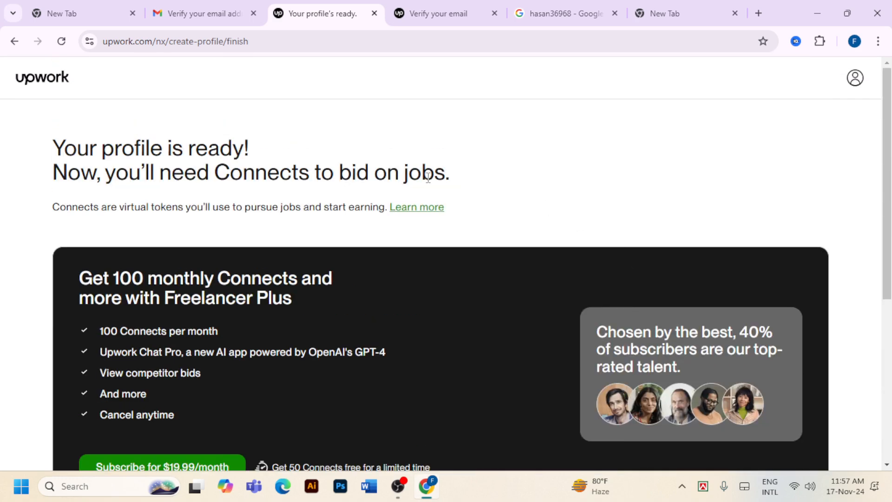
scroll(667, 218, "down", 5)
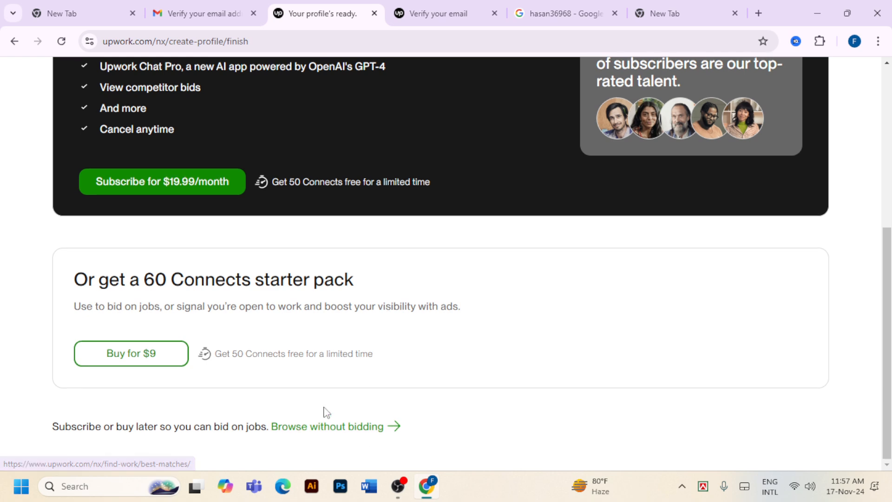
scroll(324, 412, "up", 2)
scroll(325, 412, "down", 3)
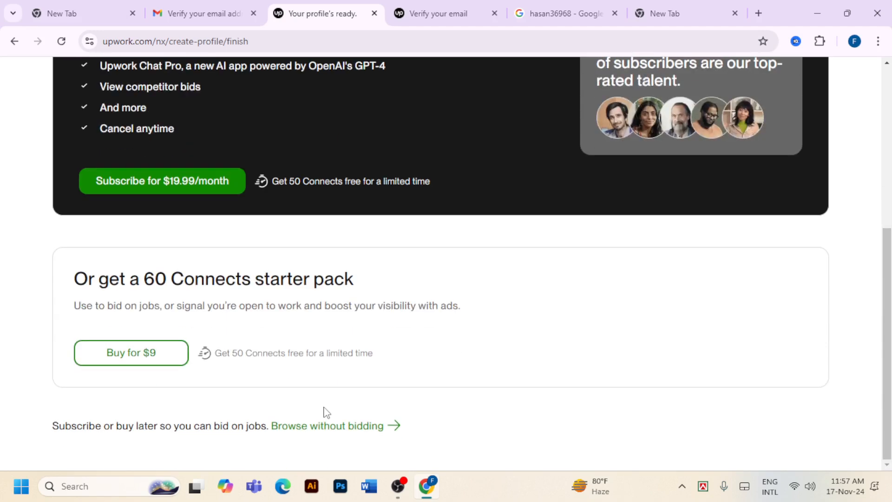
Skip buying Connects and browse the best-matches job feed with its 70% profile checklist
left_click(399, 432)
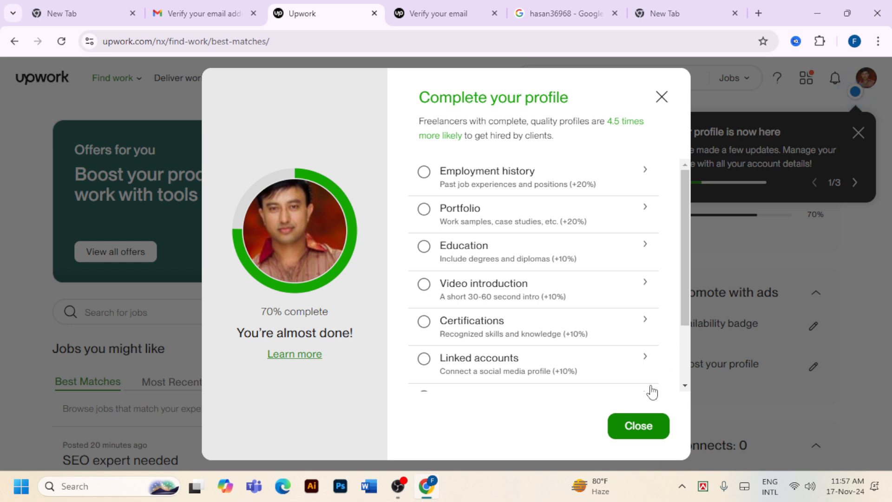
scroll(508, 311, "down", 2)
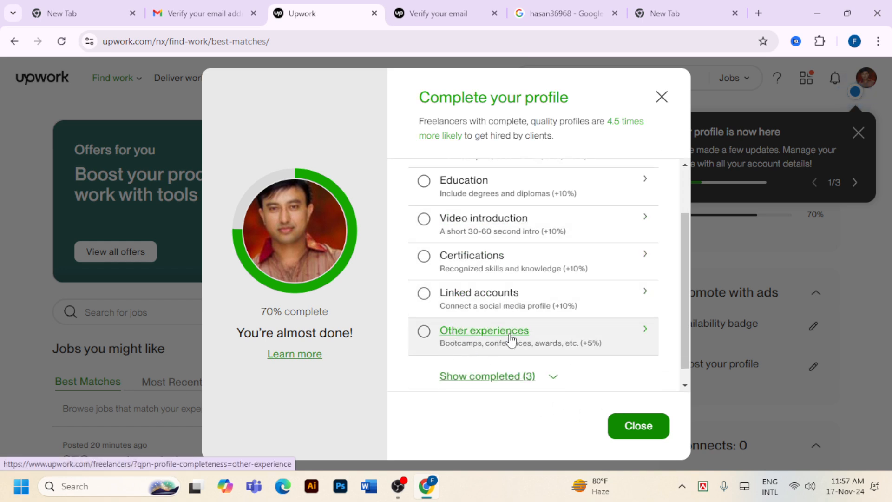
scroll(518, 295, "up", 2)
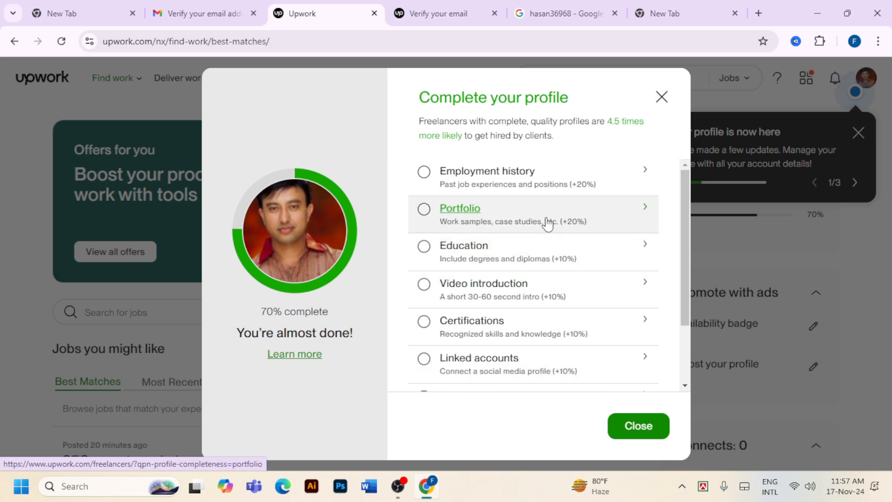
scroll(548, 221, "down", 2)
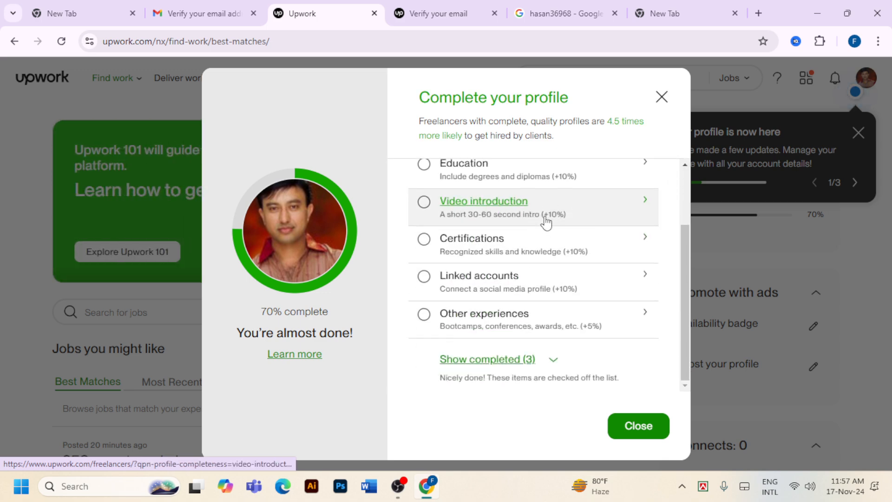
Dismiss the Complete your profile checklist on the job feed
left_click(639, 426)
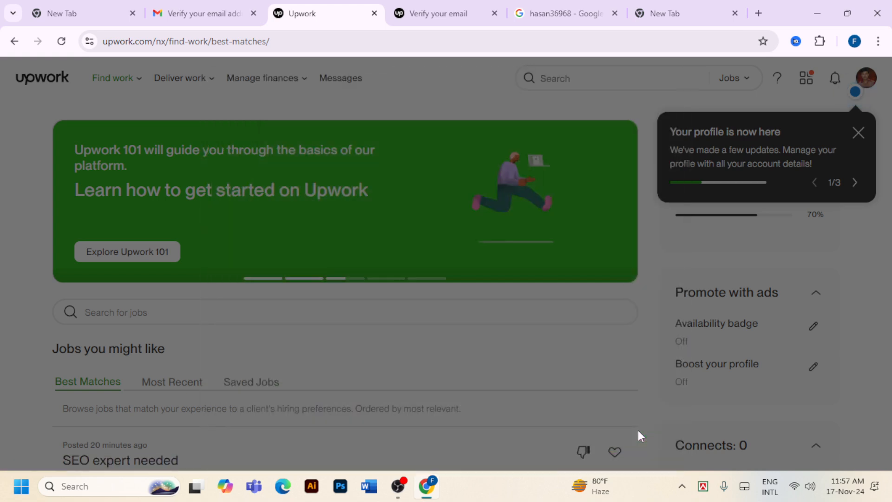
scroll(532, 305, "down", 1)
scroll(534, 302, "up", 1)
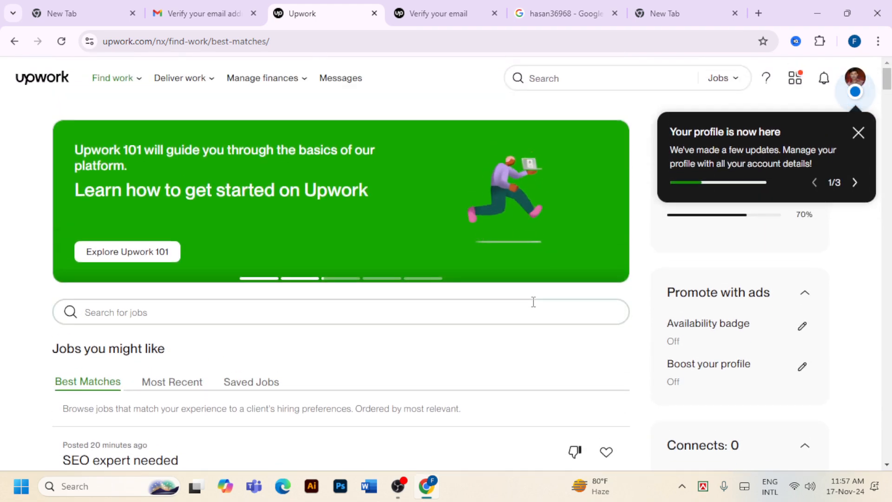
scroll(533, 303, "down", 6)
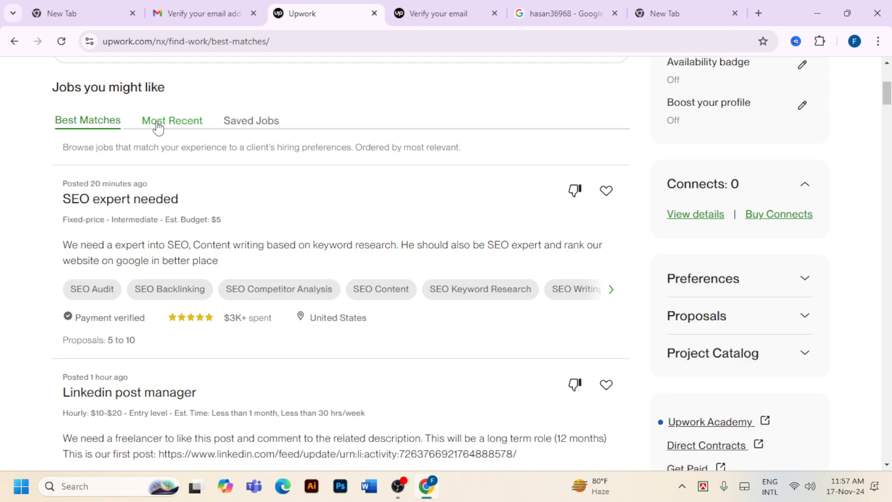
Switch the job feed to Most Recent postings
left_click(157, 122)
scroll(242, 209, "down", 20)
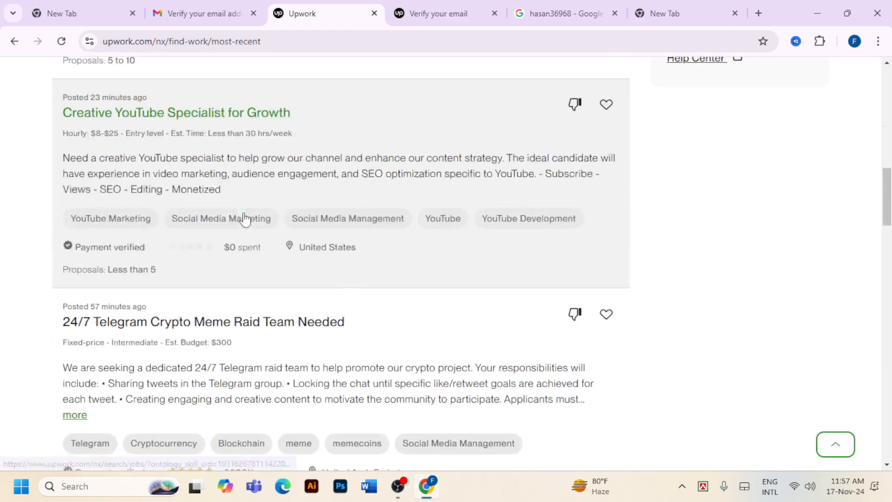
scroll(245, 219, "down", 15)
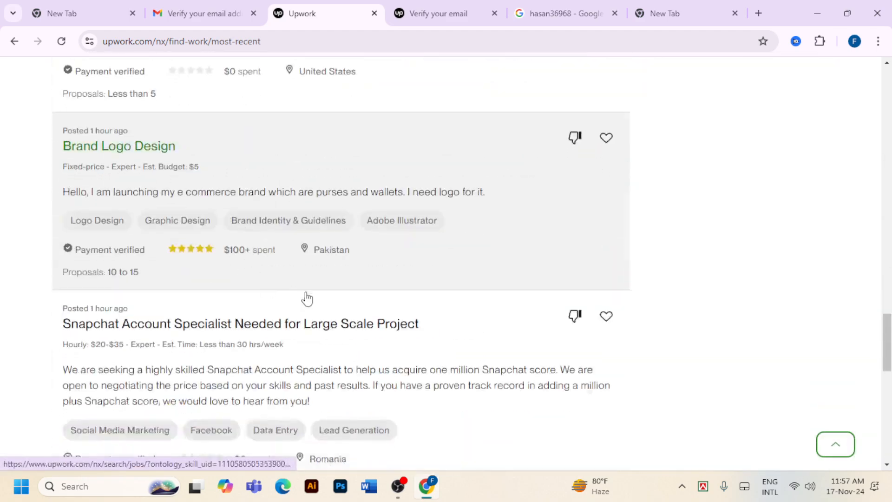
scroll(307, 299, "up", 5)
scroll(310, 299, "up", 20)
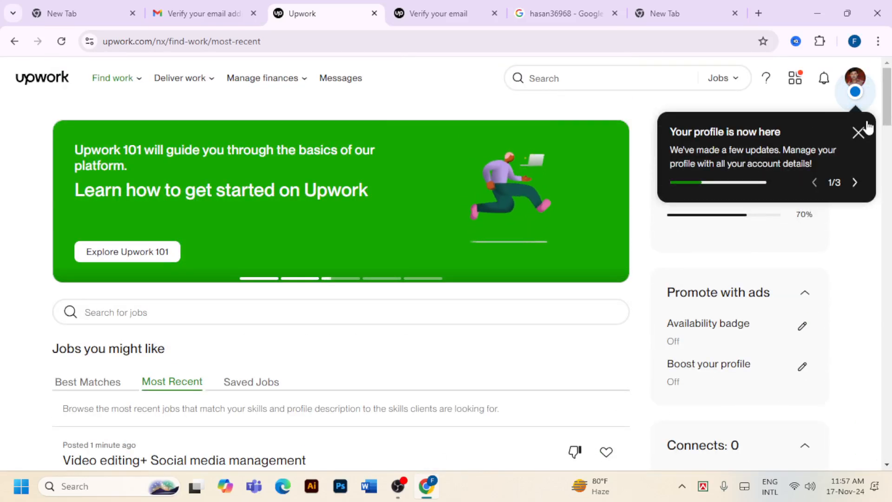
Close the 'Your profile is now here' tip to reveal the 70% completion card
left_click(859, 133)
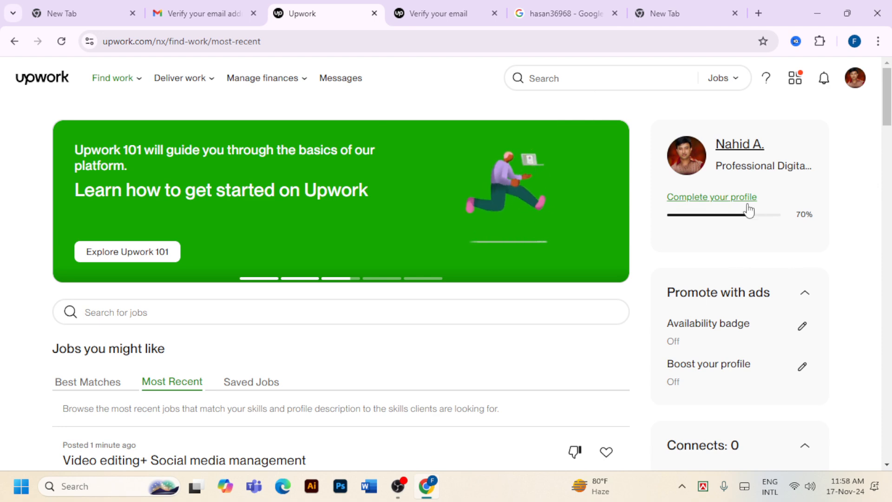
scroll(746, 210, "down", 3)
scroll(745, 212, "up", 3)
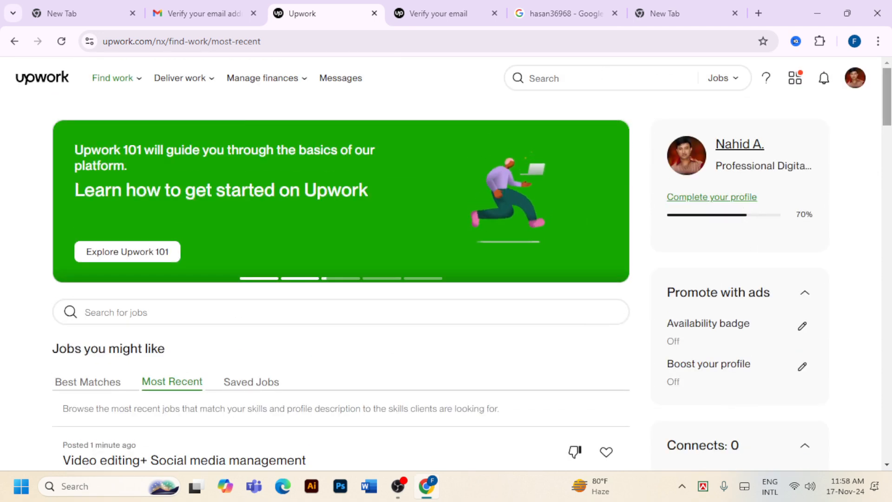
Open your own profile page and review its Professional Digital Marketer & Seo Expert sections
left_click(742, 148)
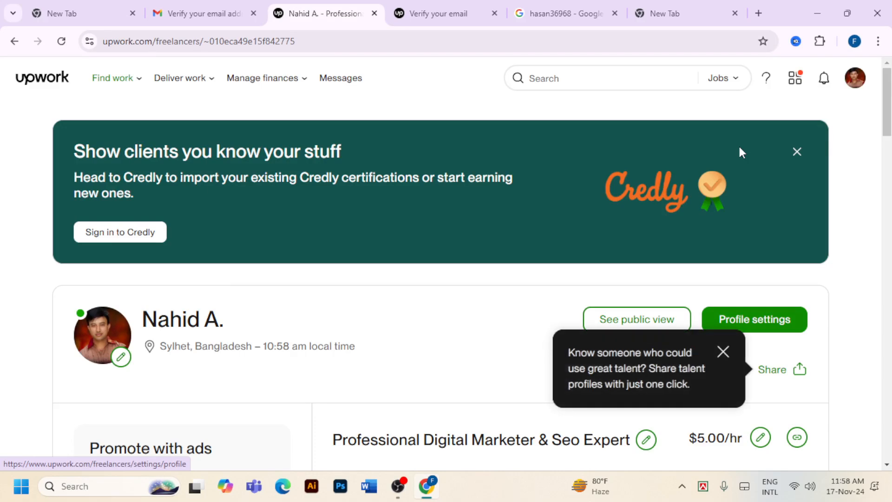
scroll(729, 152, "down", 1)
scroll(495, 244, "down", 3)
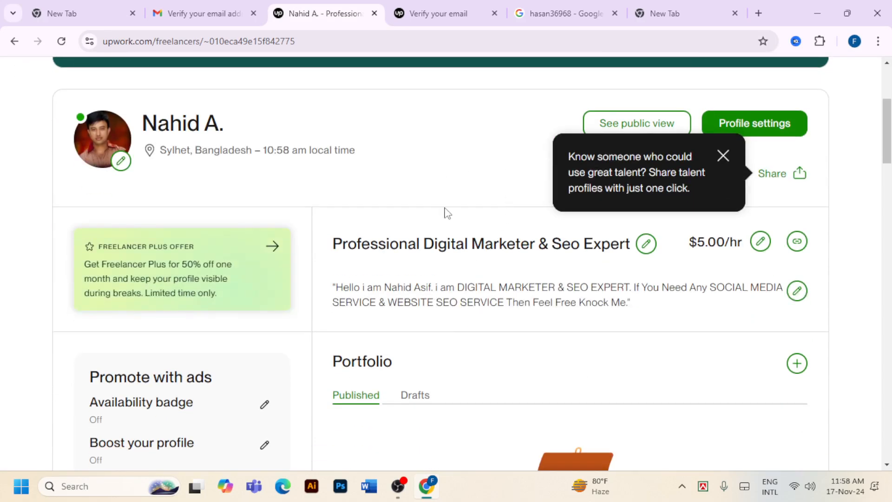
scroll(446, 218, "down", 4)
scroll(447, 224, "up", 4)
scroll(249, 305, "down", 3)
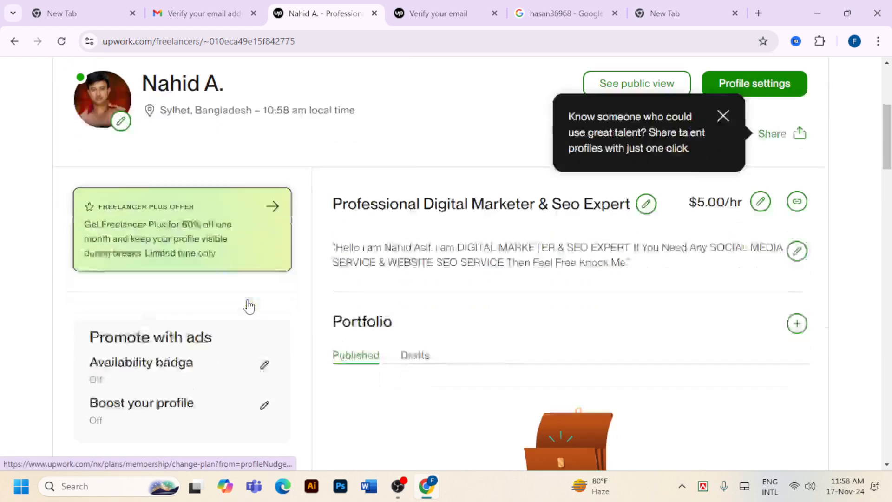
scroll(424, 285, "down", 7)
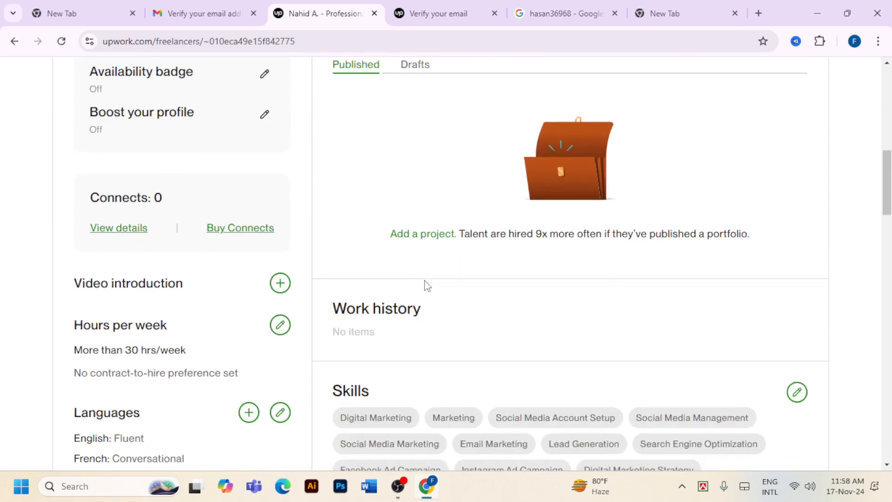
scroll(428, 285, "down", 3)
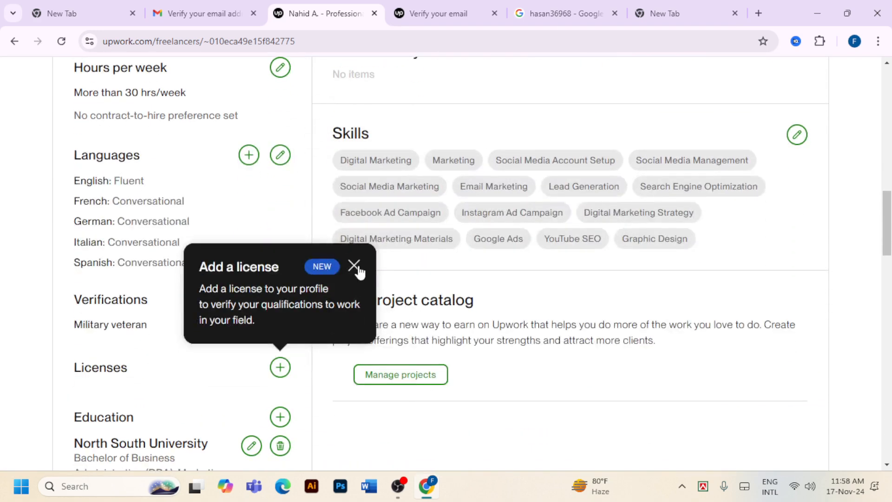
scroll(275, 204, "down", 4)
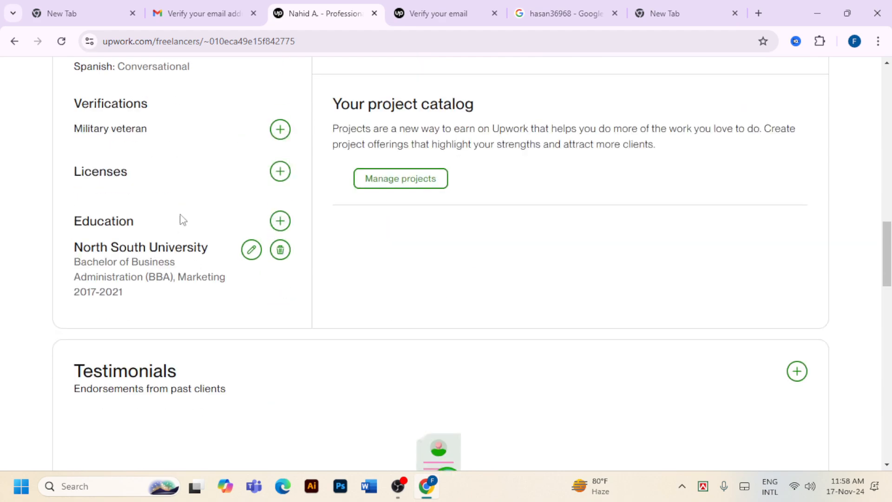
scroll(269, 299, "down", 4)
scroll(273, 302, "up", 12)
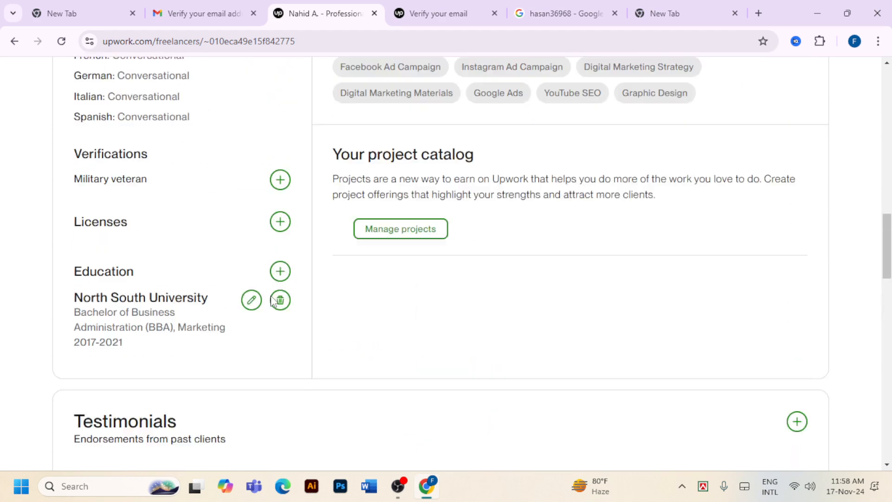
scroll(278, 300, "down", 14)
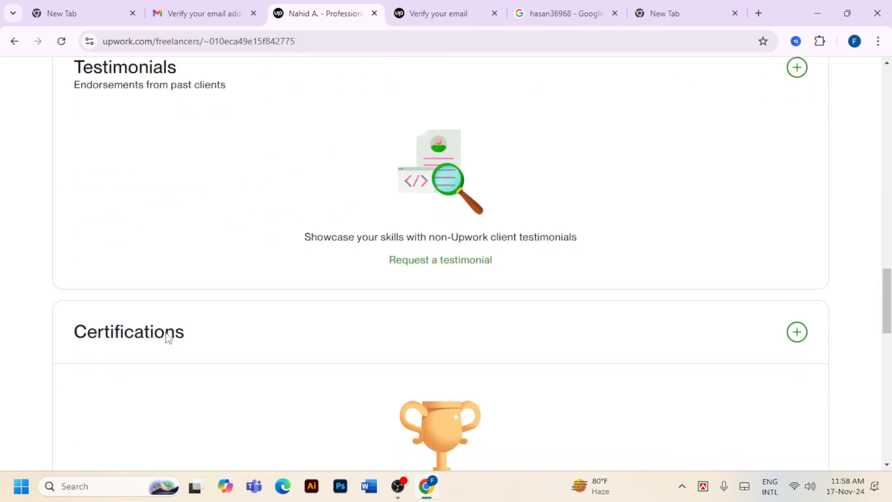
scroll(472, 337, "down", 9)
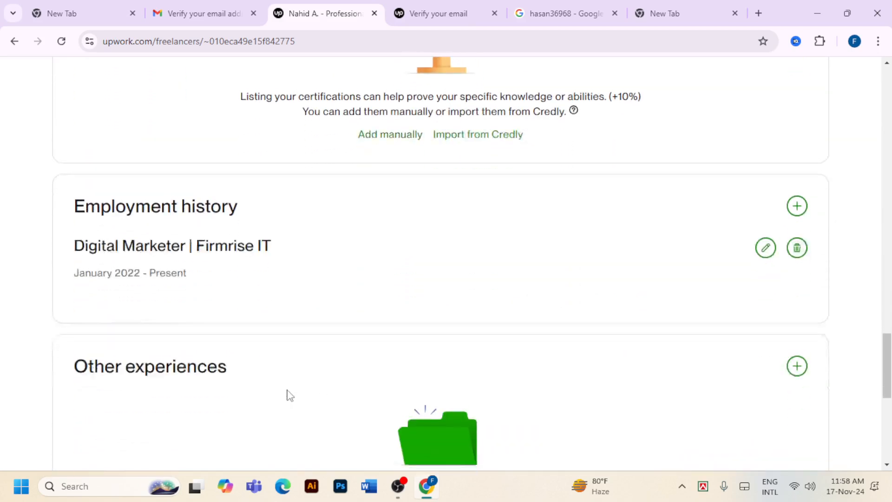
scroll(350, 385, "down", 3)
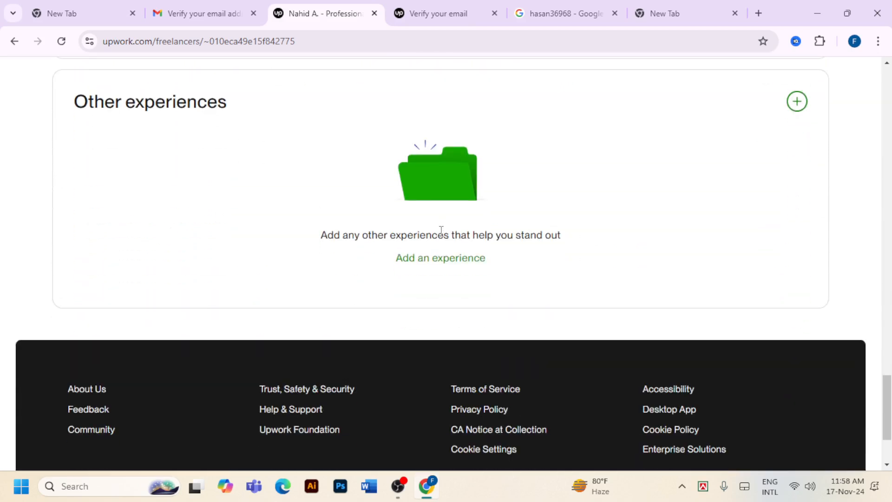
scroll(446, 241, "up", 10)
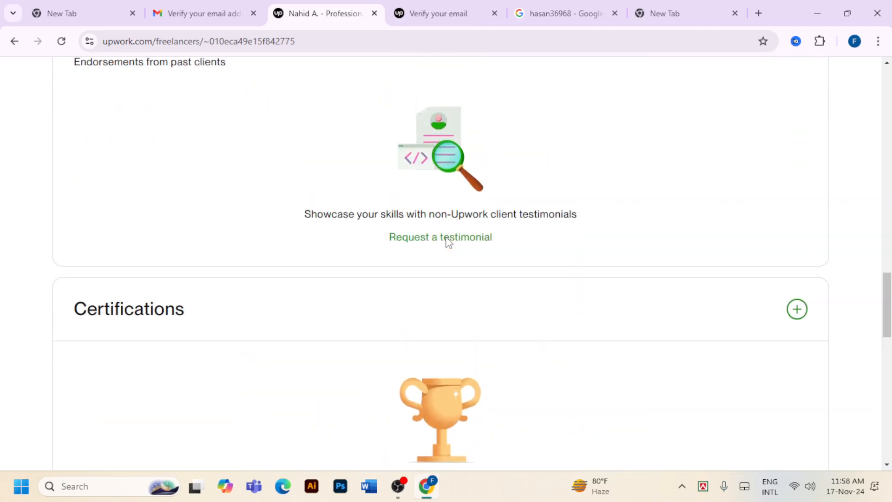
scroll(448, 242, "up", 10)
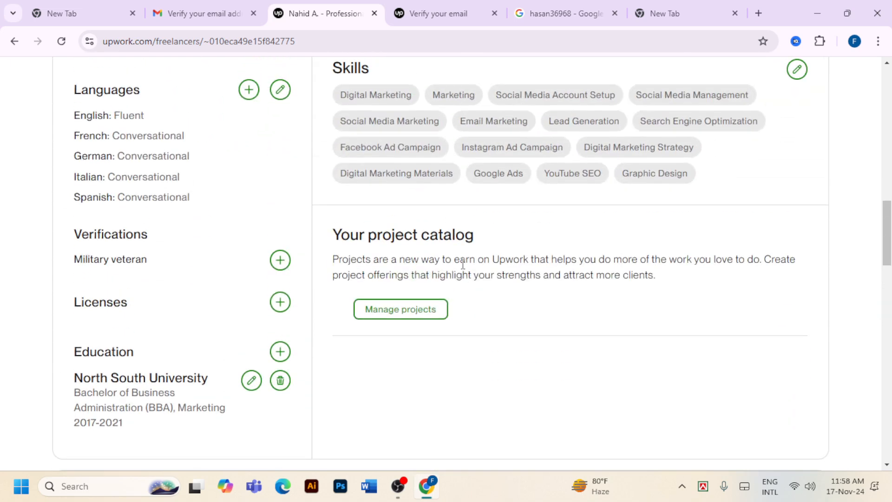
scroll(469, 297, "up", 8)
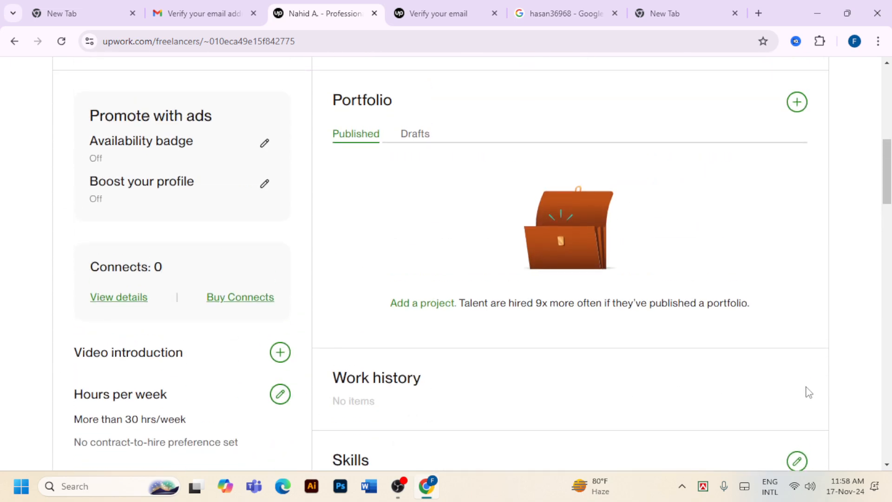
scroll(808, 392, "down", 3)
scroll(808, 392, "up", 5)
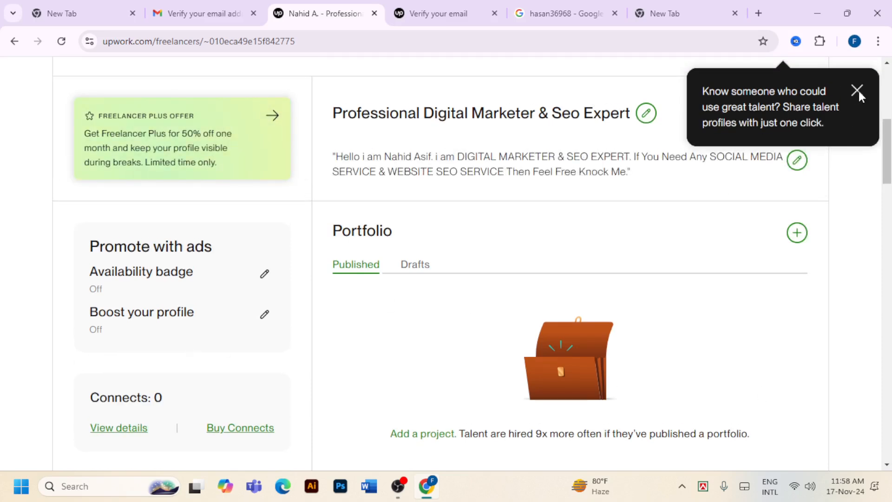
scroll(859, 91, "up", 4)
Dismiss the share talent profiles tip on the profile page
left_click(722, 220)
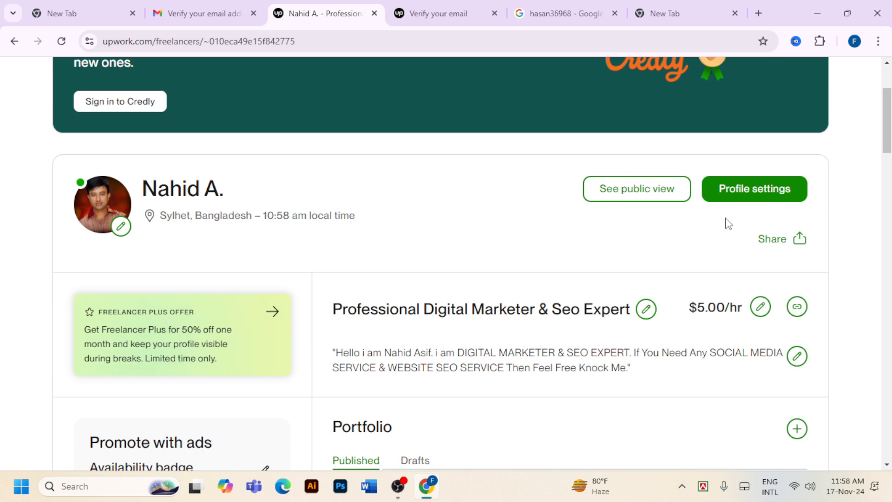
scroll(729, 224, "down", 1)
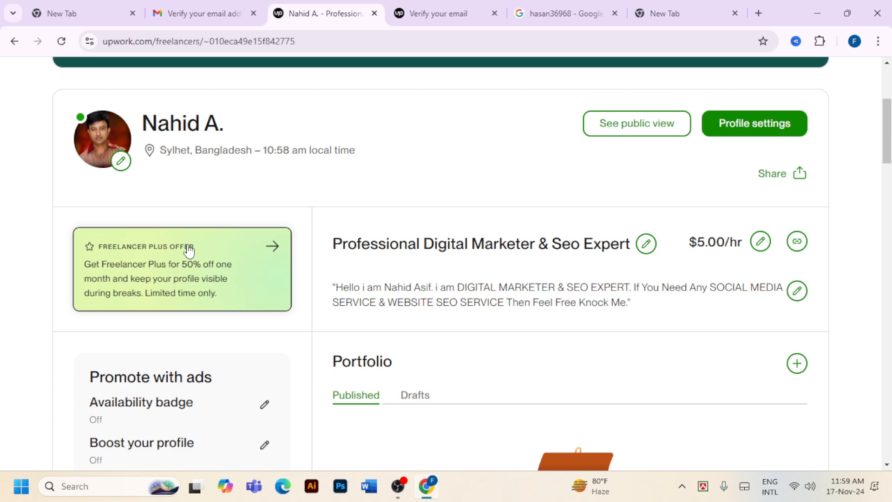
scroll(323, 397, "down", 2)
scroll(324, 411, "up", 2)
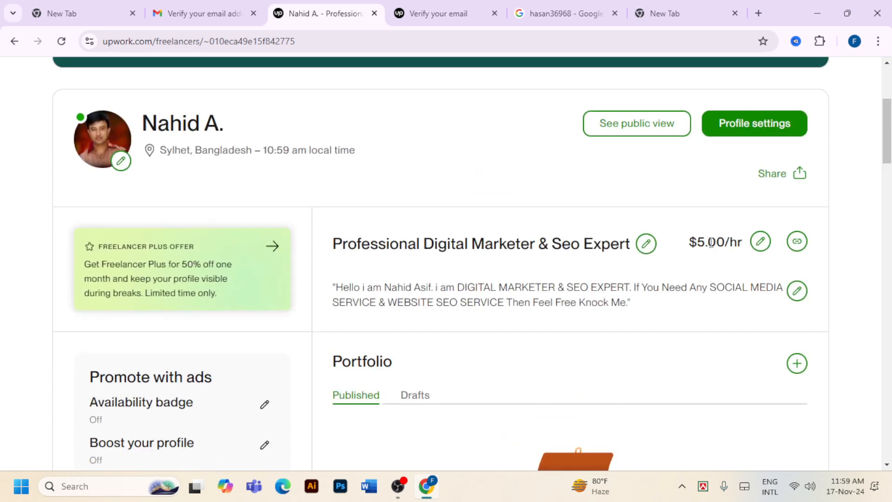
In Profile settings, keep profile visibility set to Public
left_click(734, 125)
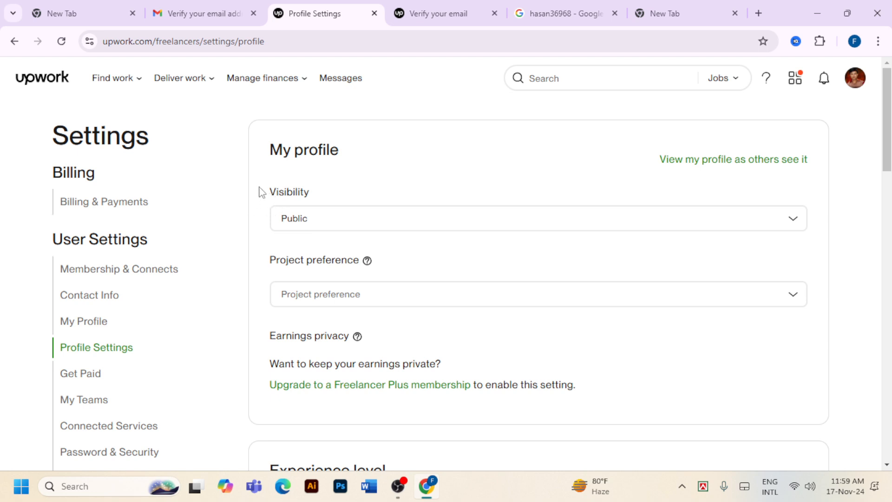
left_click(788, 218)
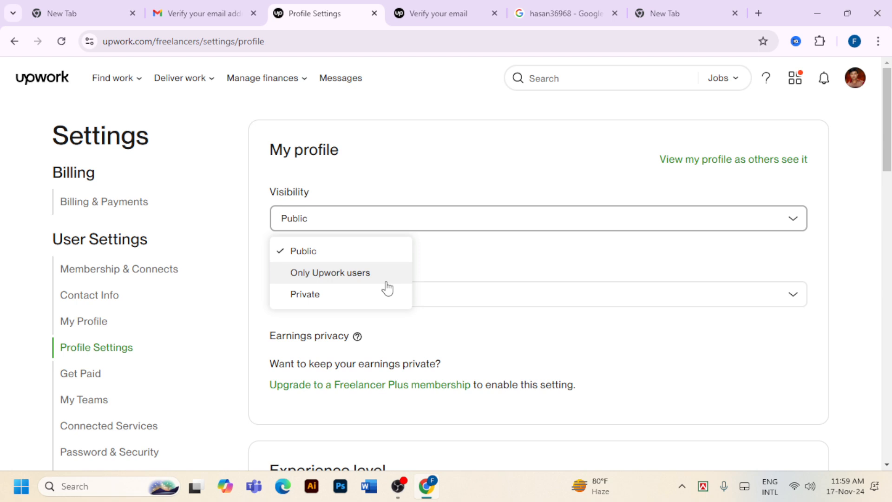
left_click(304, 255)
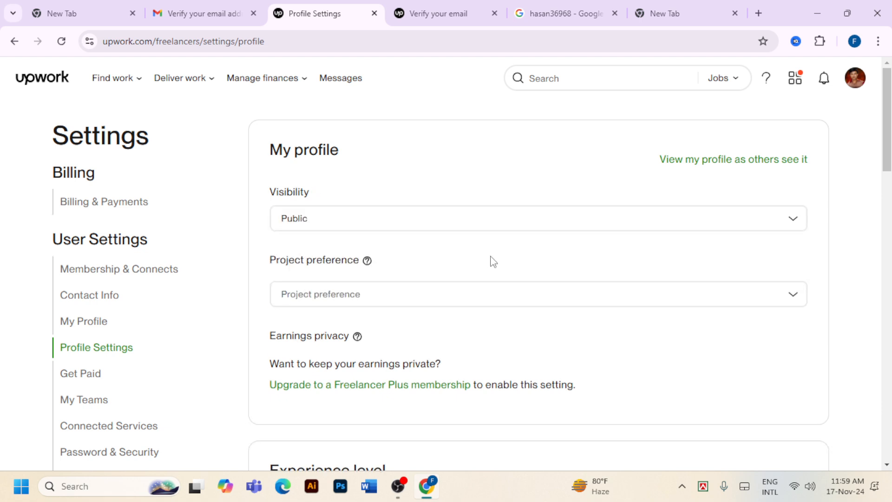
scroll(493, 260, "down", 4)
scroll(544, 255, "down", 2)
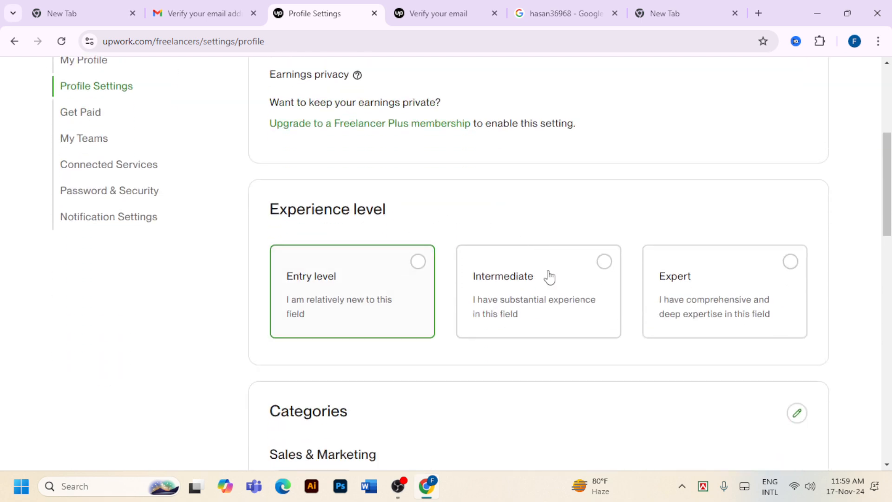
Choose Expert experience level and find Specialized profiles showing 0 of 2 published
left_click(788, 268)
scroll(789, 270, "down", 4)
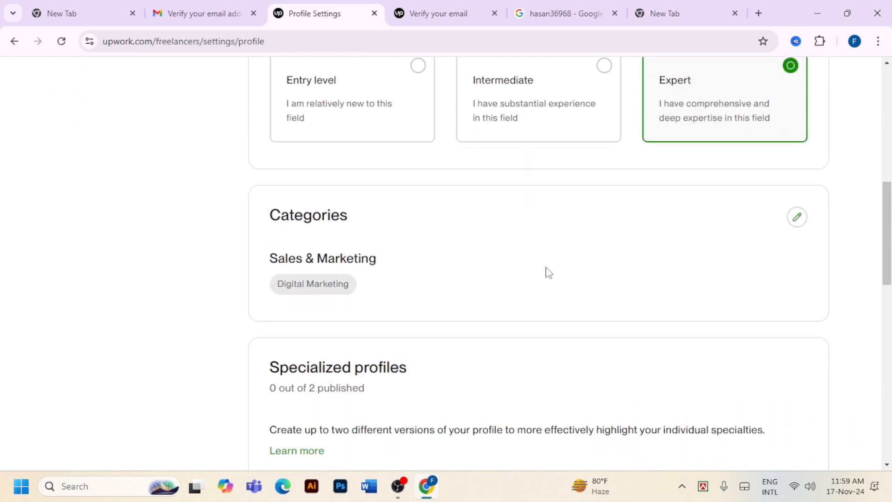
scroll(474, 261, "down", 3)
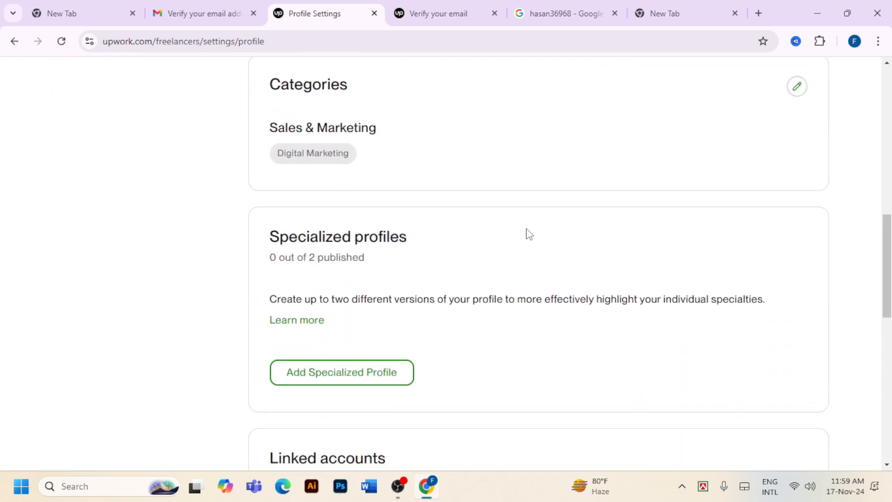
scroll(529, 235, "down", 3)
scroll(472, 268, "up", 1)
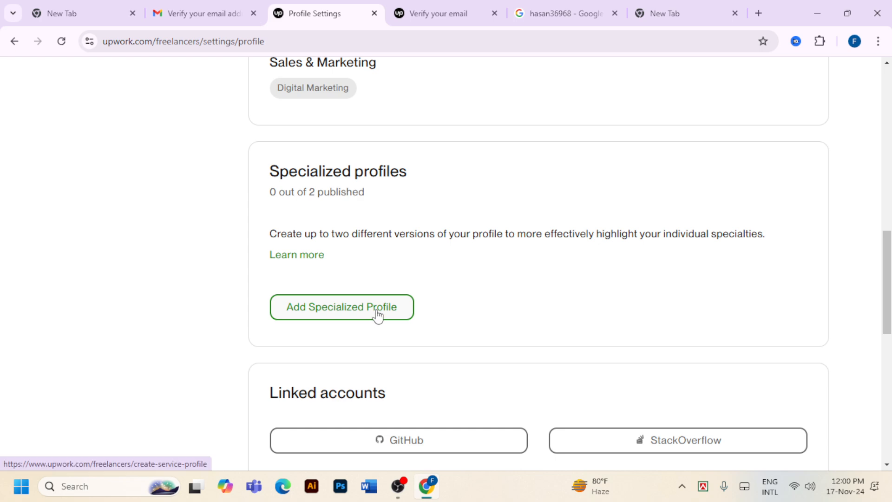
scroll(378, 315, "down", 5)
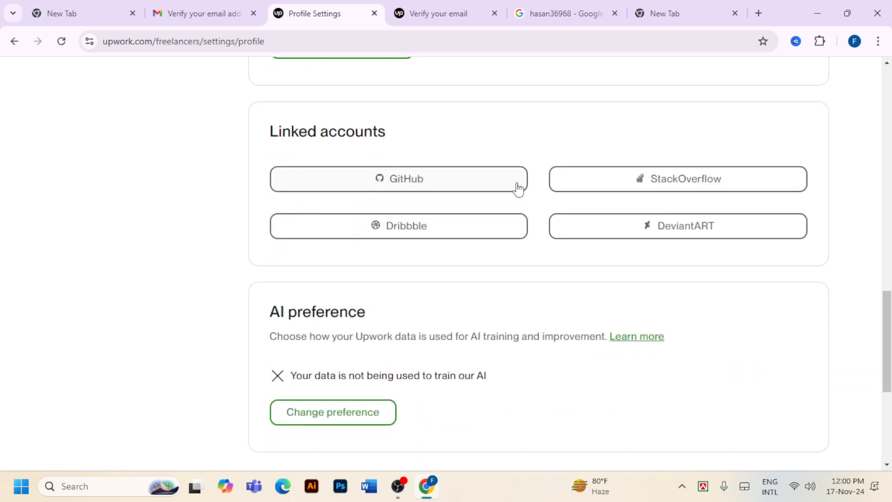
scroll(534, 340, "up", 3)
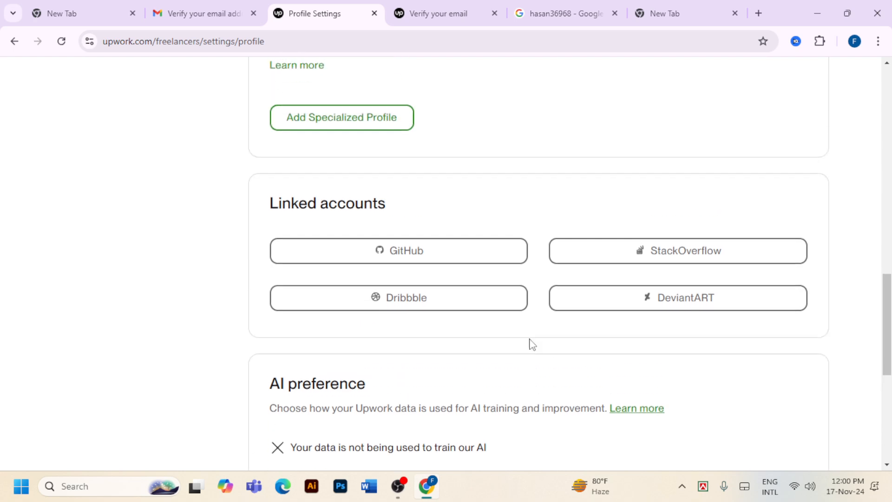
scroll(473, 374, "down", 8)
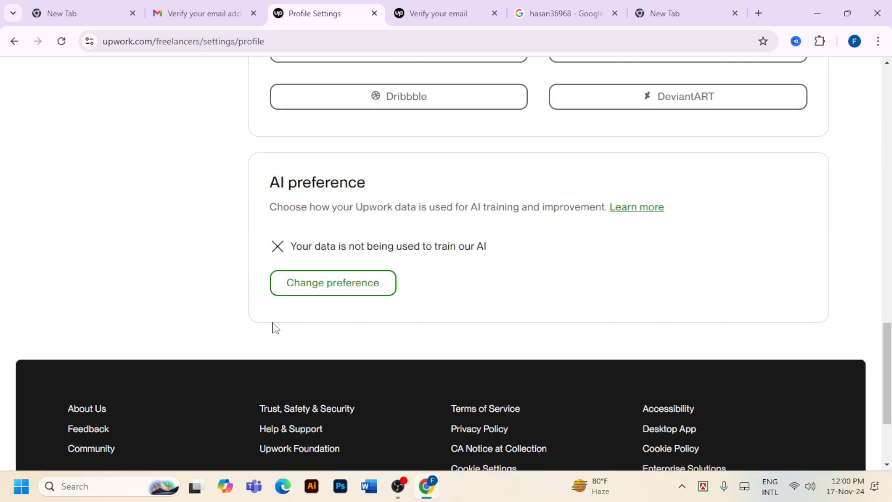
scroll(355, 302, "up", 8)
scroll(355, 303, "up", 2)
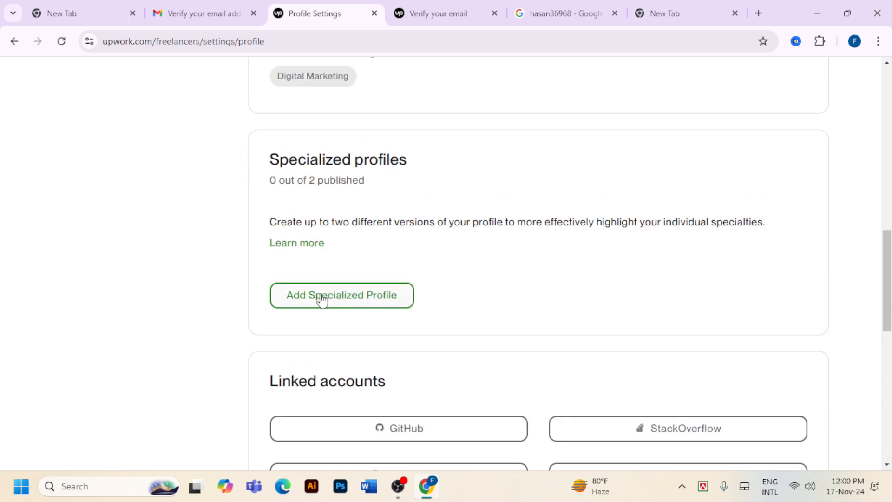
Start a new specialized profile, keeping Social Media Marketing after browsing all specialties
left_click(389, 301)
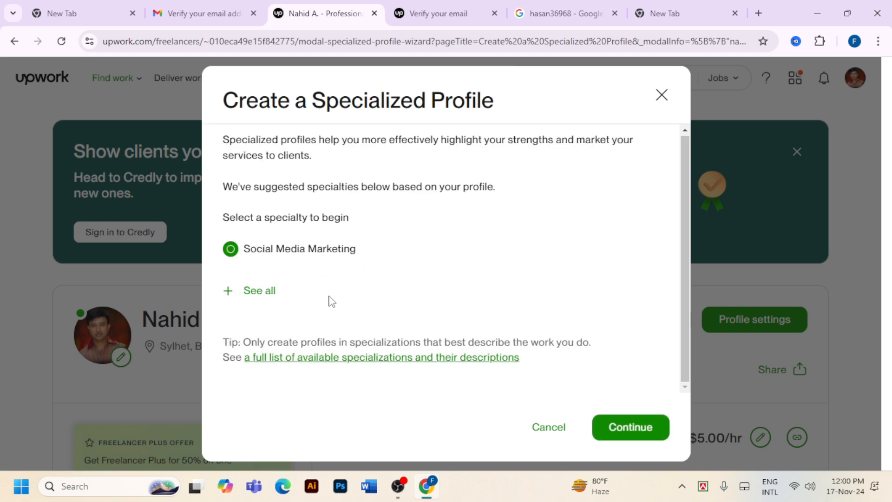
left_click(263, 291)
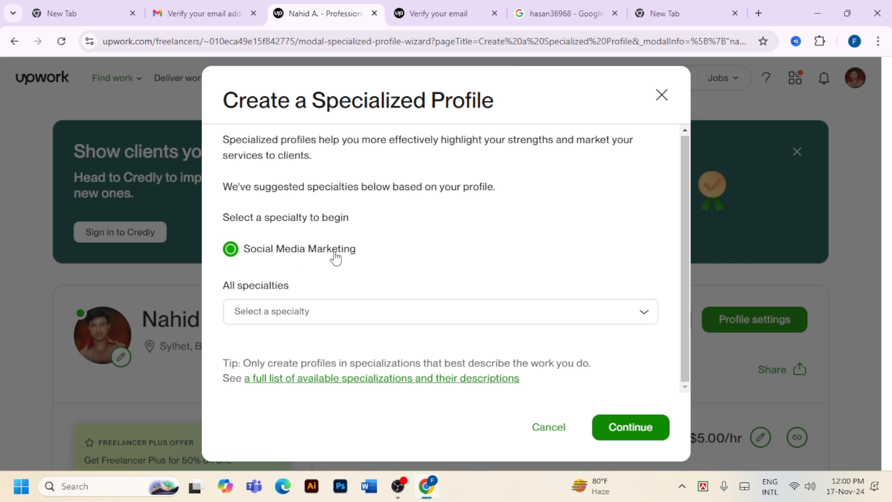
left_click(289, 316)
scroll(362, 419, "down", 4)
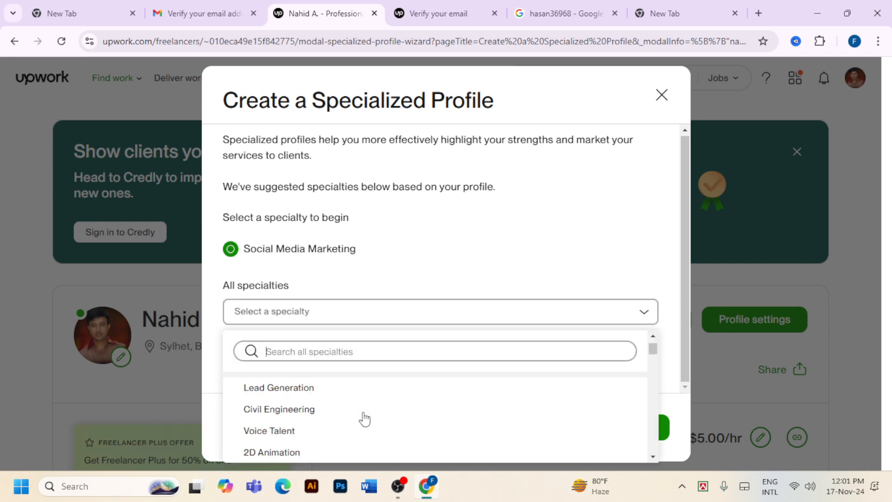
scroll(365, 420, "down", 4)
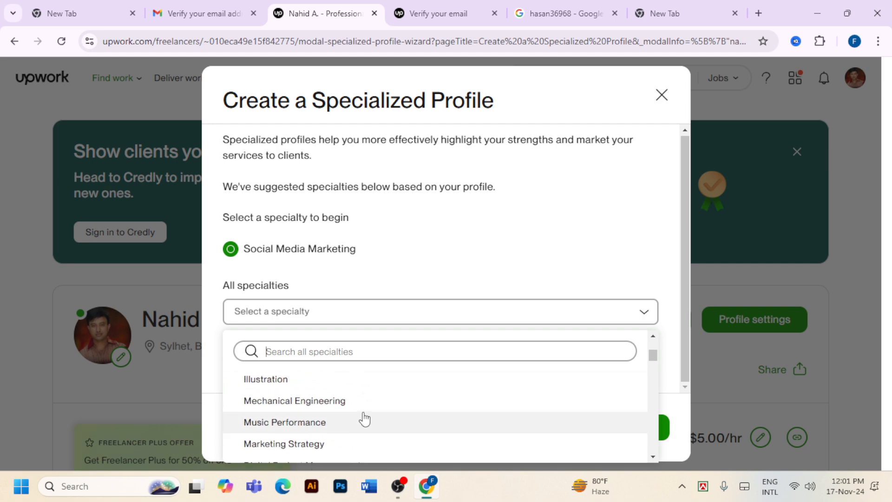
scroll(365, 419, "up", 5)
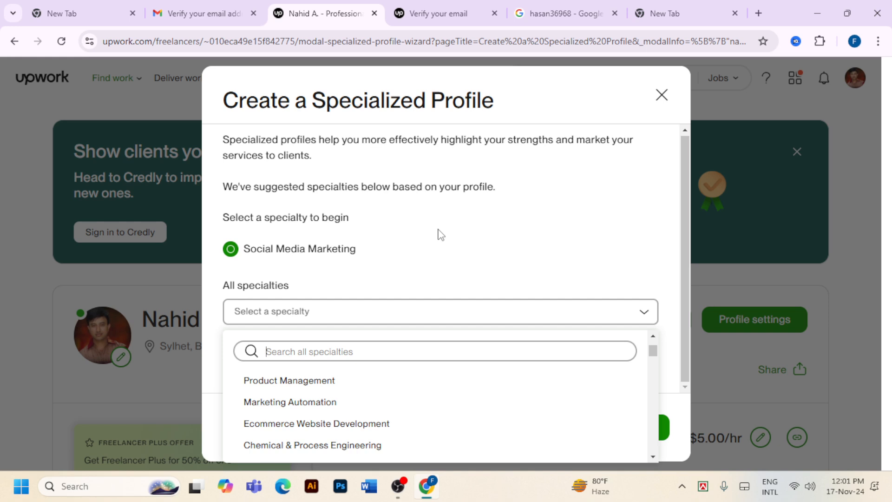
left_click(427, 238)
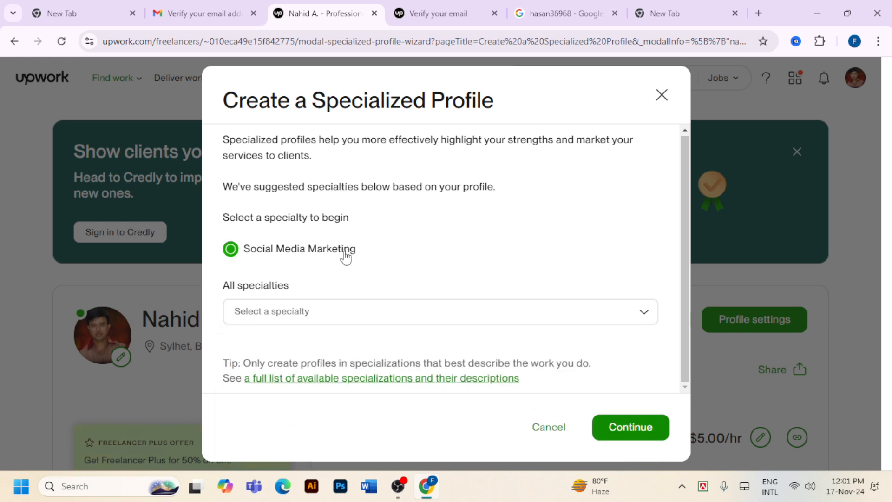
left_click(632, 426)
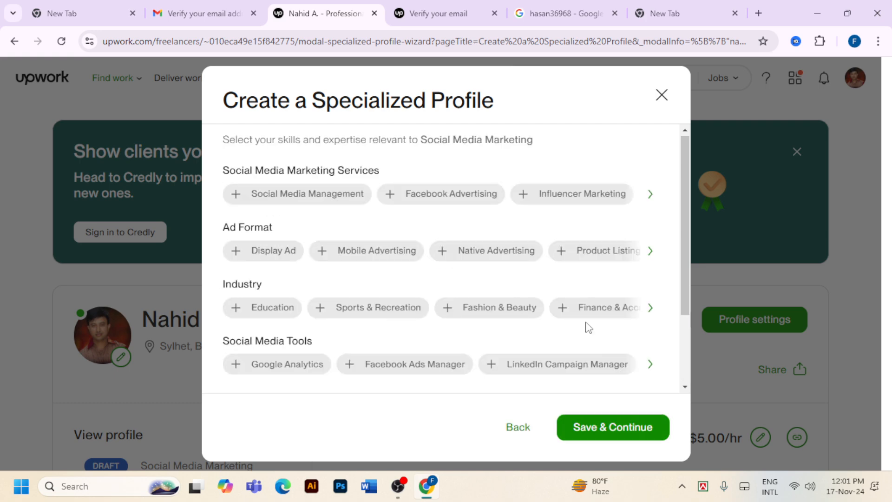
Add Social Media Management, Facebook Advertising, Influencer Marketing, four ad formats and four industries as skills
left_click(245, 197)
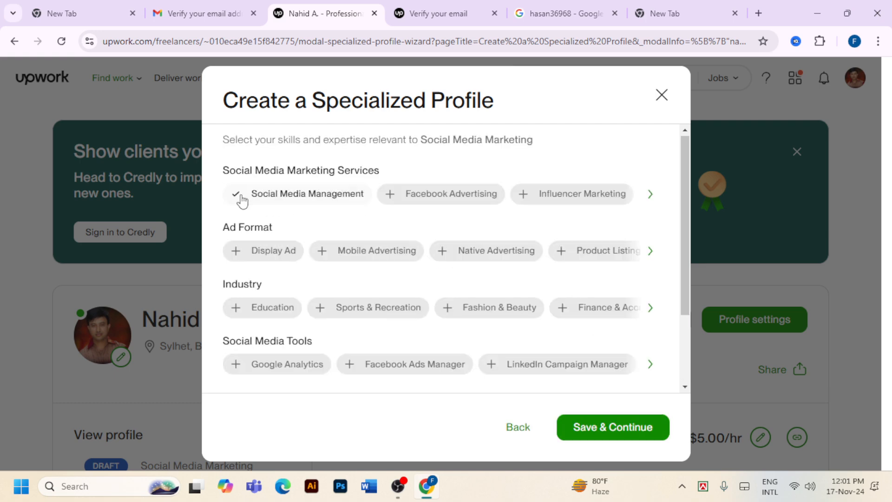
left_click(427, 196)
left_click(550, 193)
left_click(585, 254)
left_click(479, 251)
left_click(363, 251)
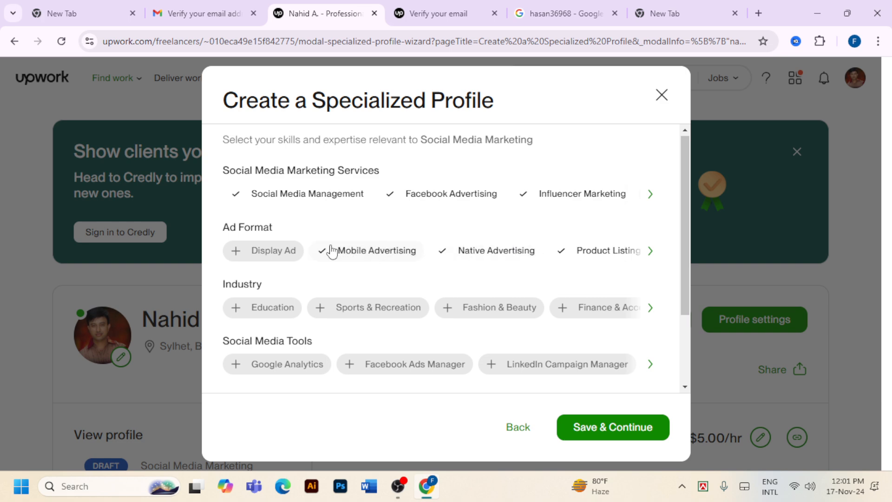
left_click(272, 250)
left_click(274, 316)
left_click(357, 311)
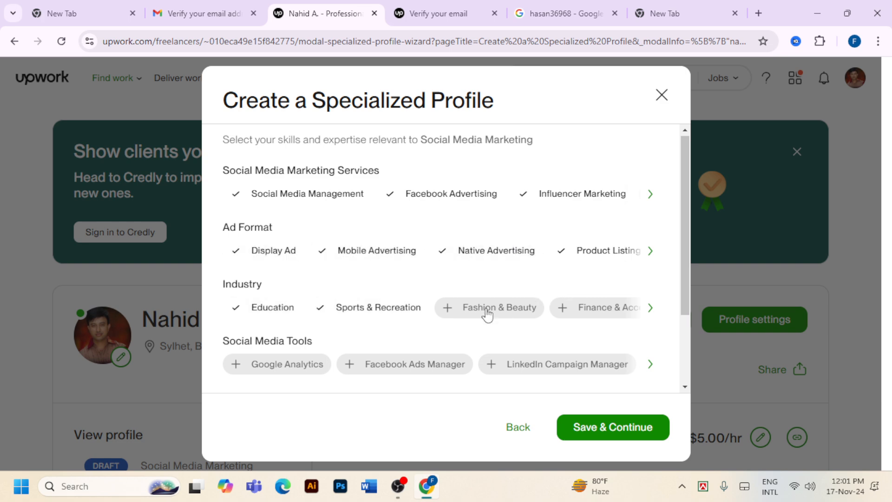
left_click(486, 312)
left_click(601, 306)
Add three tools and Facebook, Instagram, LinkedIn, Pinterest and Snapchat platform skills
left_click(537, 364)
left_click(412, 363)
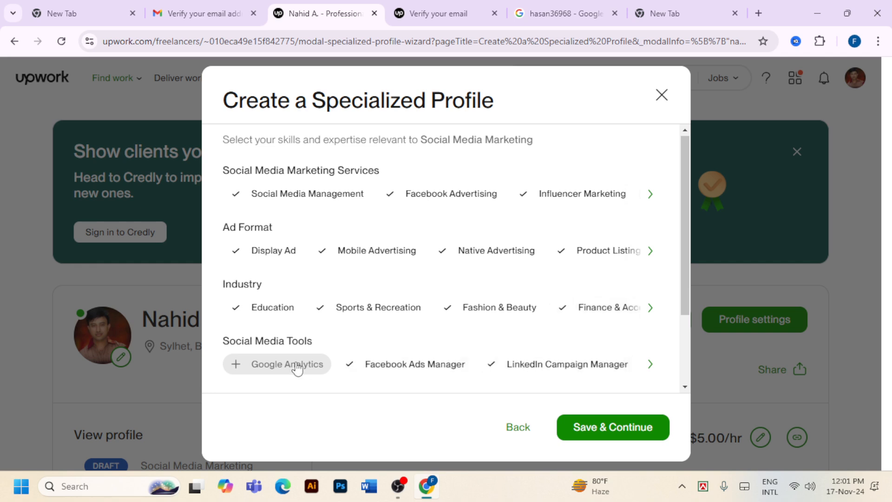
left_click(295, 367)
scroll(510, 295, "down", 2)
left_click(587, 322)
left_click(507, 323)
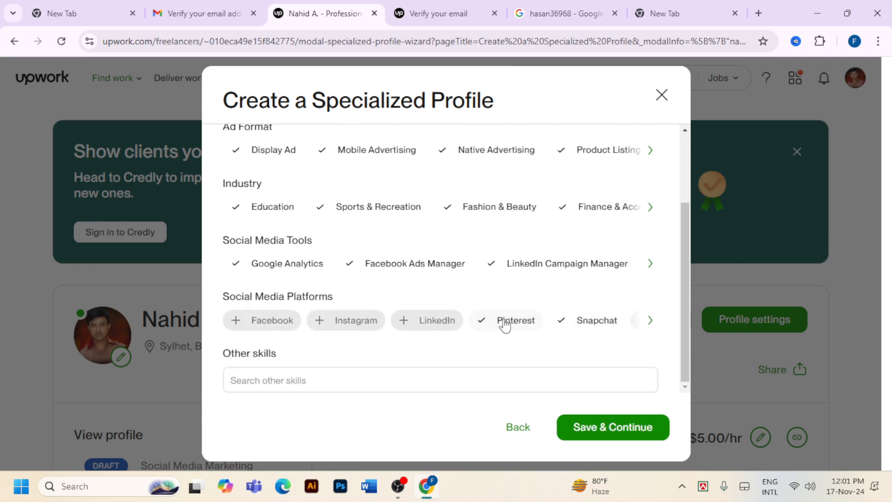
left_click(420, 322)
left_click(346, 321)
left_click(274, 321)
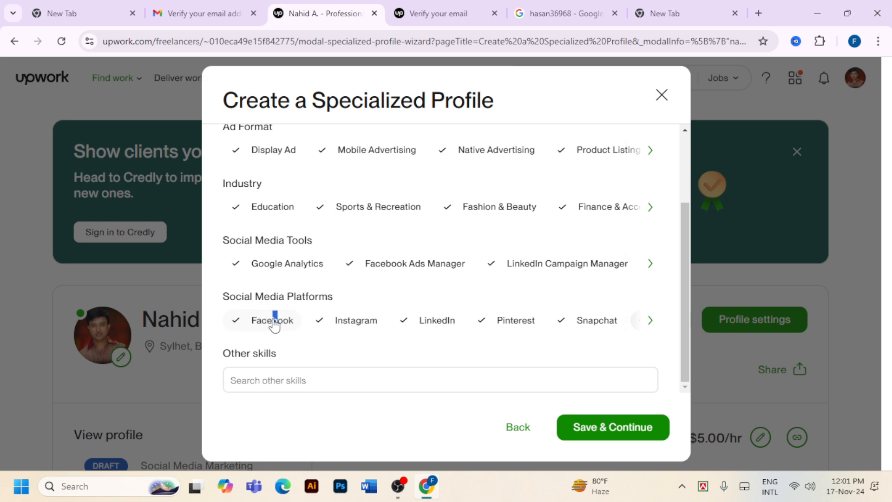
left_click(354, 375)
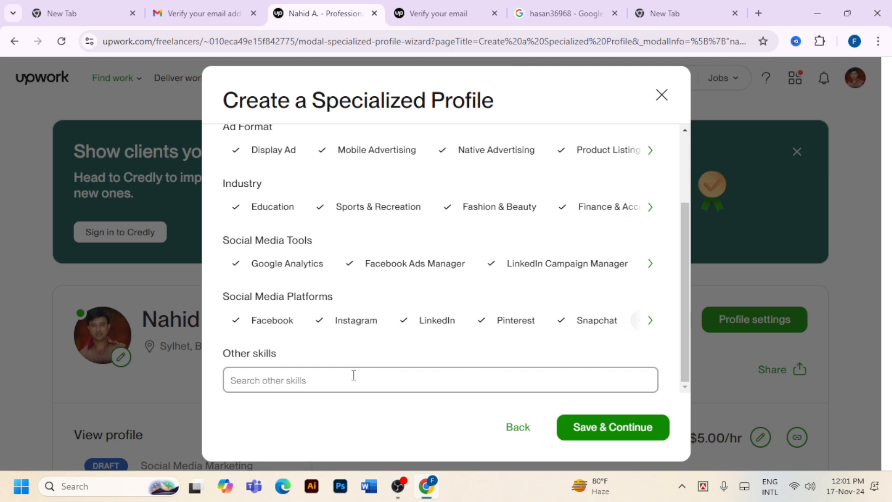
Add Facebook Marketing, Instagram Marketing and Pinterest to Other skills
type("faceb")
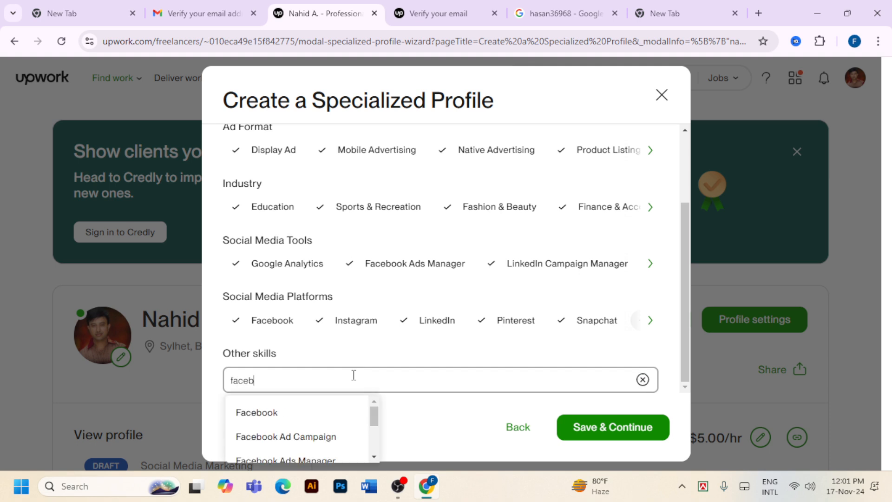
type("ook")
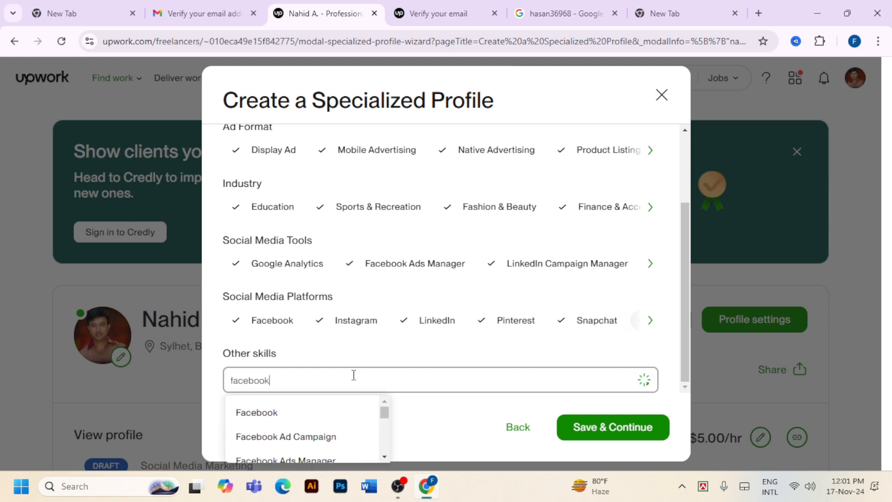
type(" m")
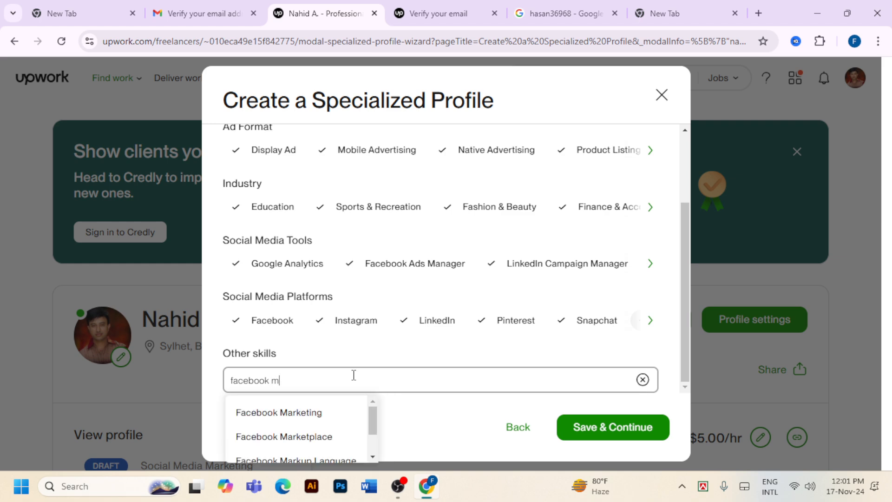
left_click(313, 413)
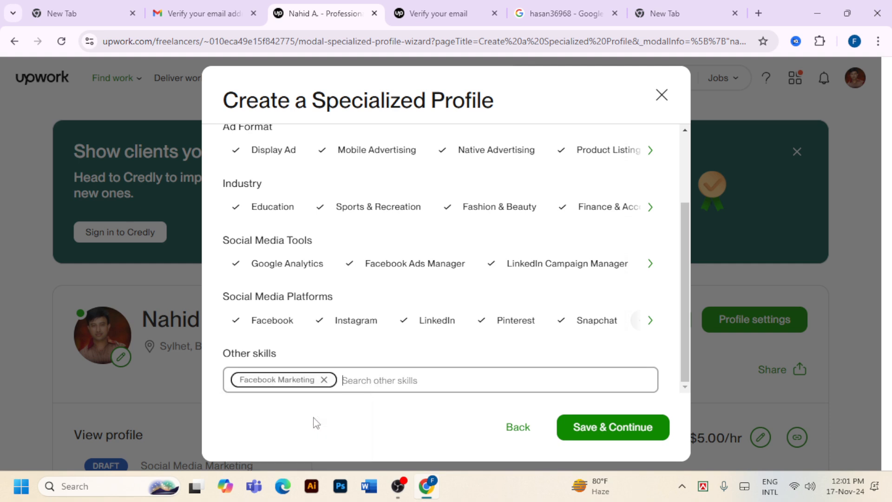
type("in")
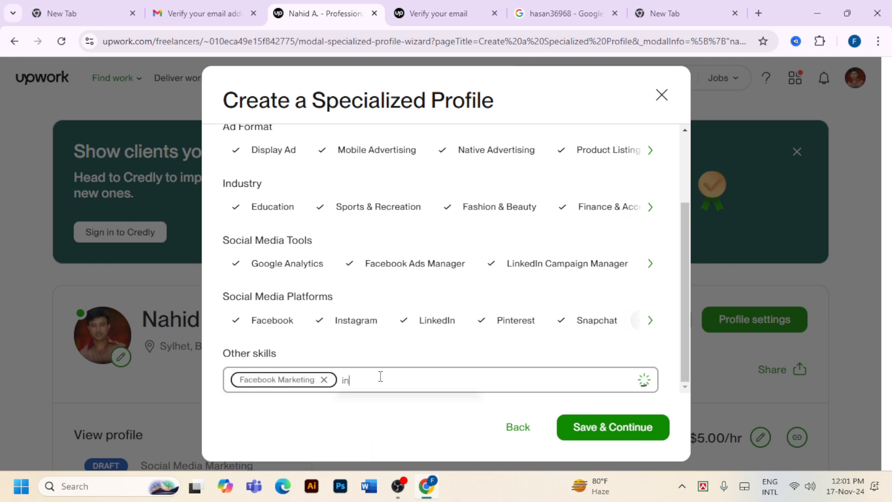
type("stagr")
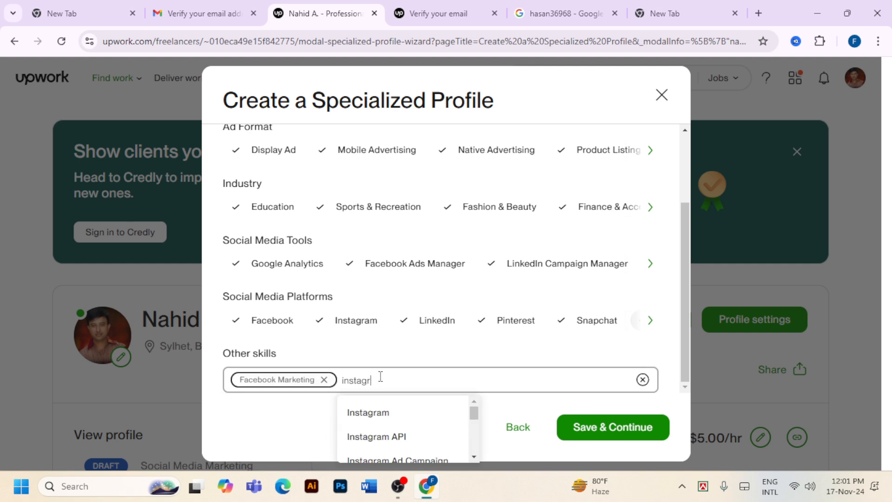
type("am ")
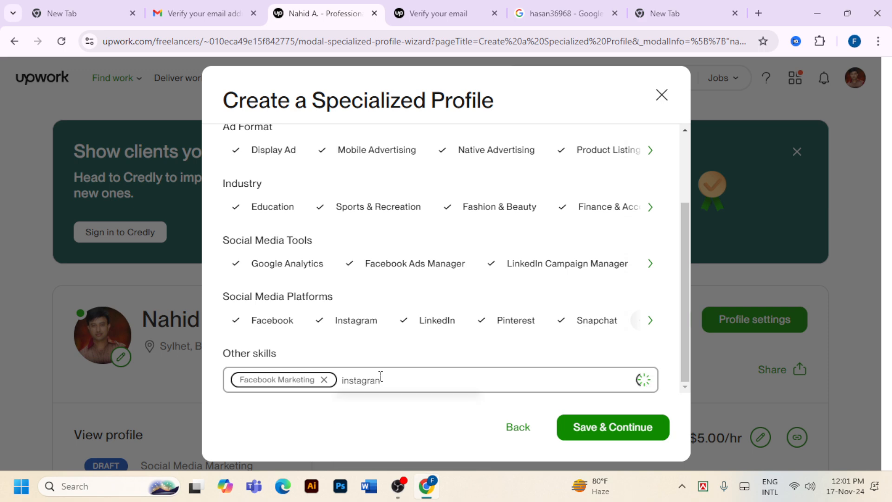
type("m")
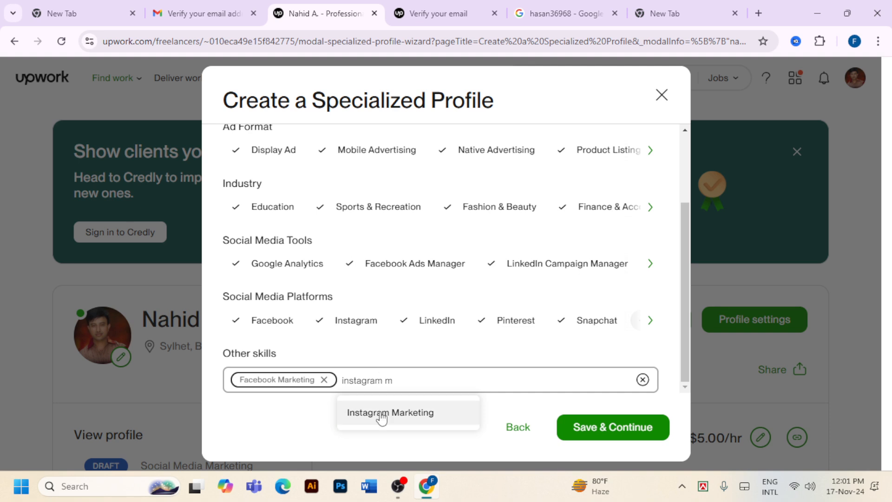
left_click(381, 419)
type("p")
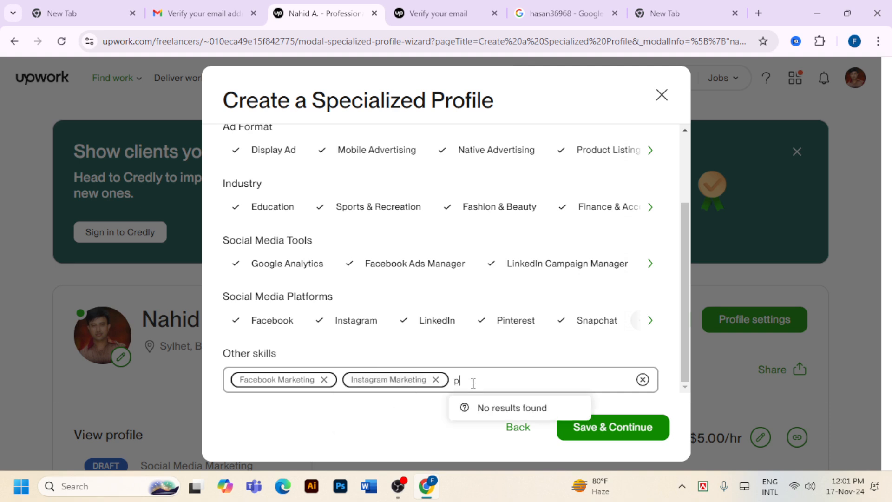
type("interes")
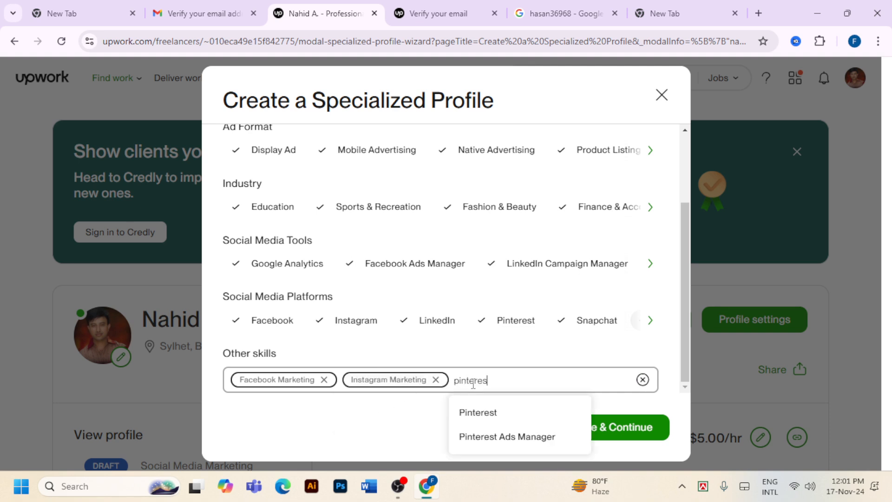
type("t m")
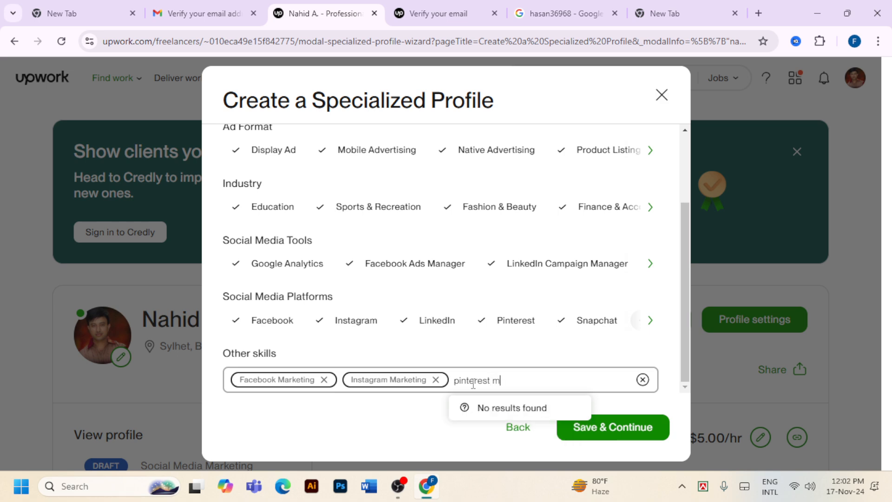
key("BackSpace")
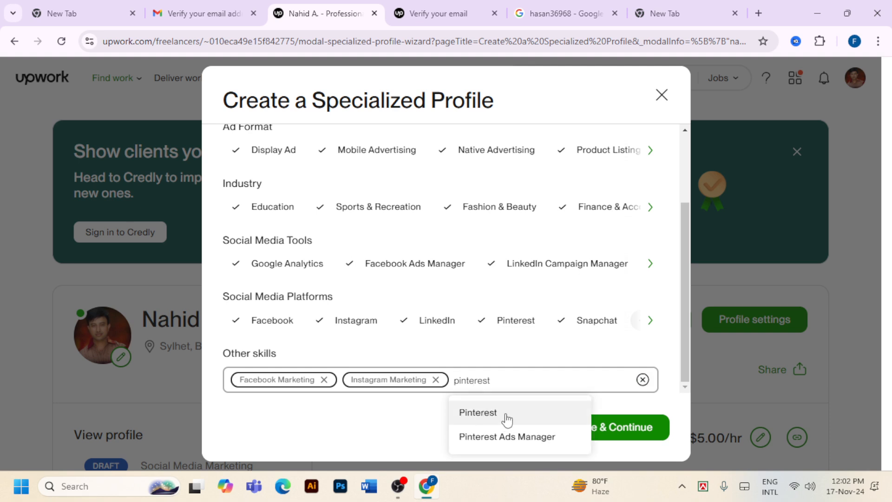
left_click(469, 412)
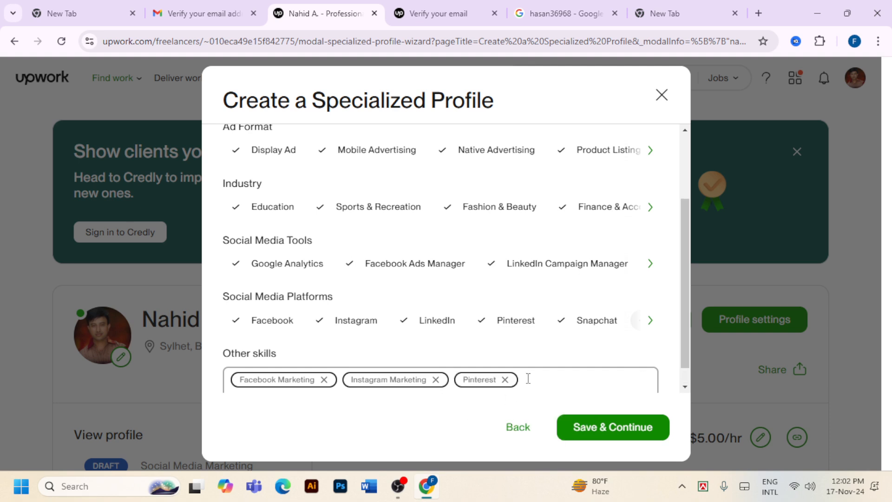
Add YouTube Marketing, LinkedIn, Twitter/X and Reddit Marketing, then save and continue to the title step
left_click(560, 385)
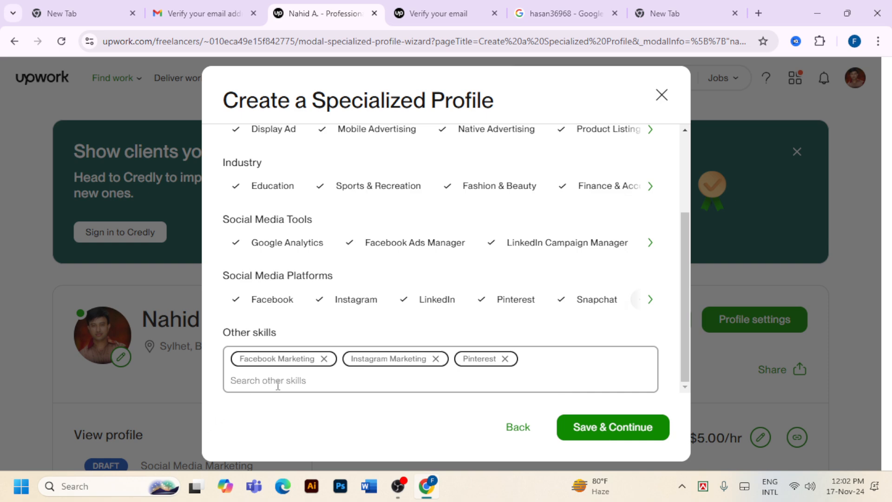
type("yo")
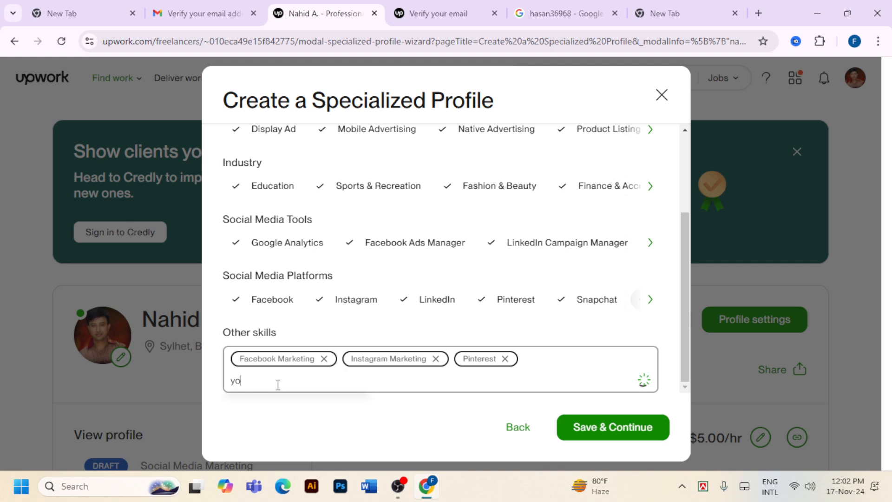
type("utube")
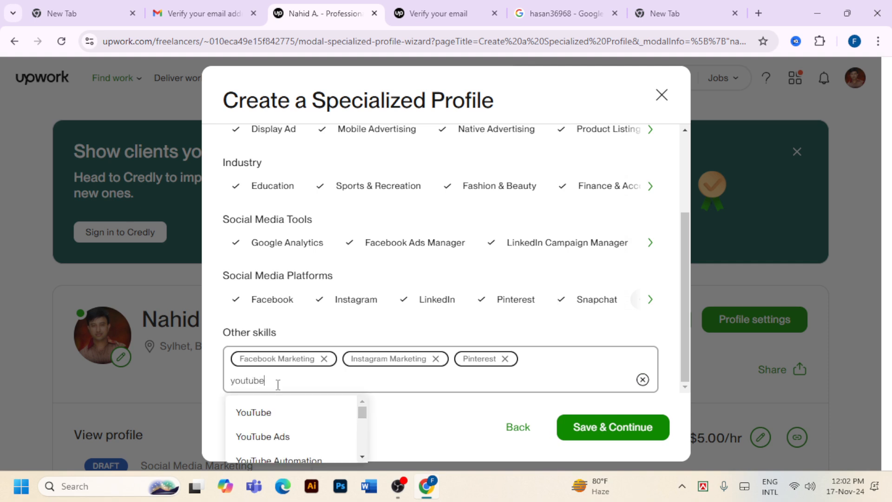
type(" m")
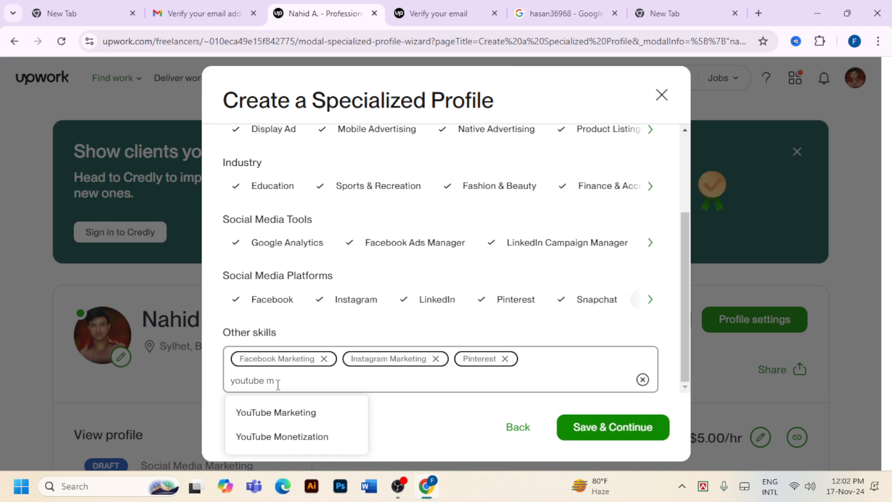
left_click(289, 412)
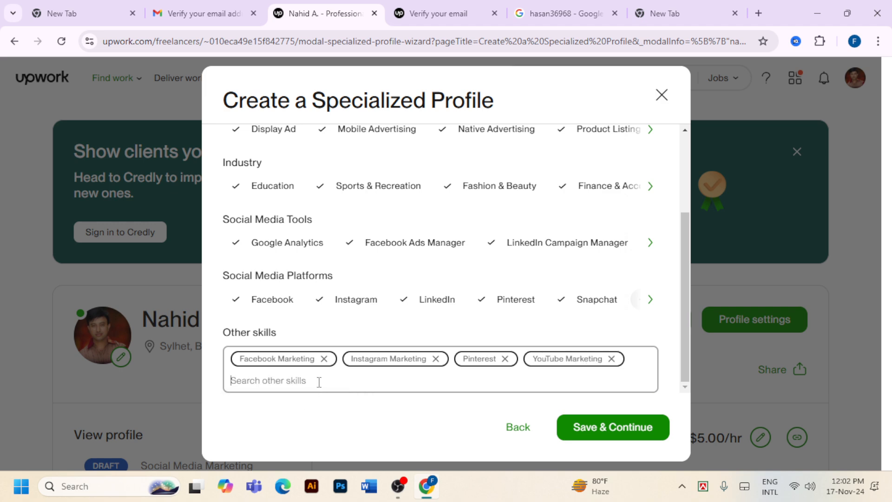
type("linked")
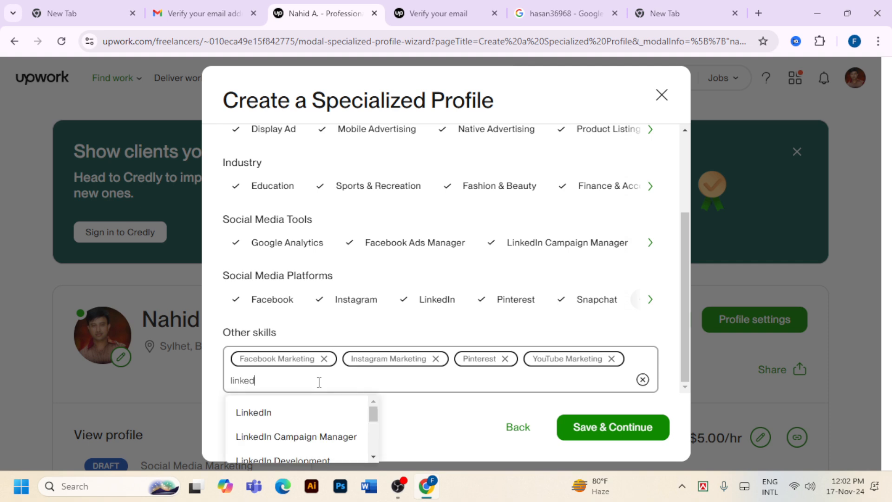
type("in")
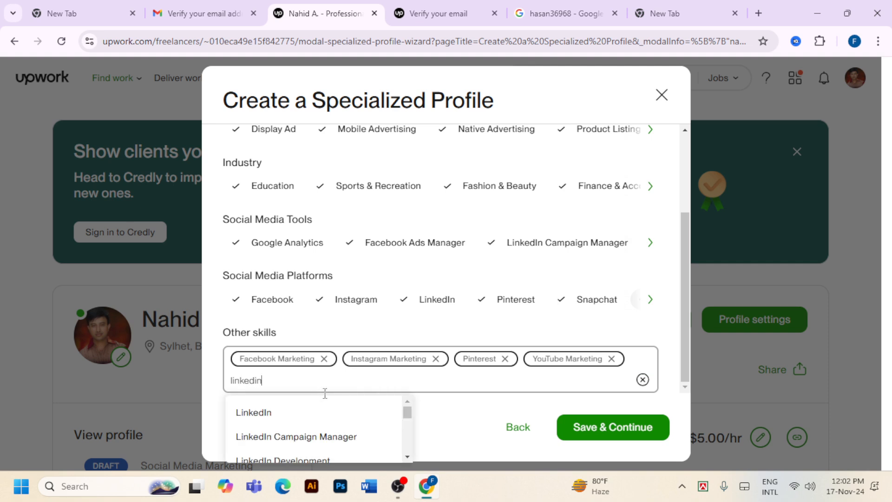
left_click(277, 415)
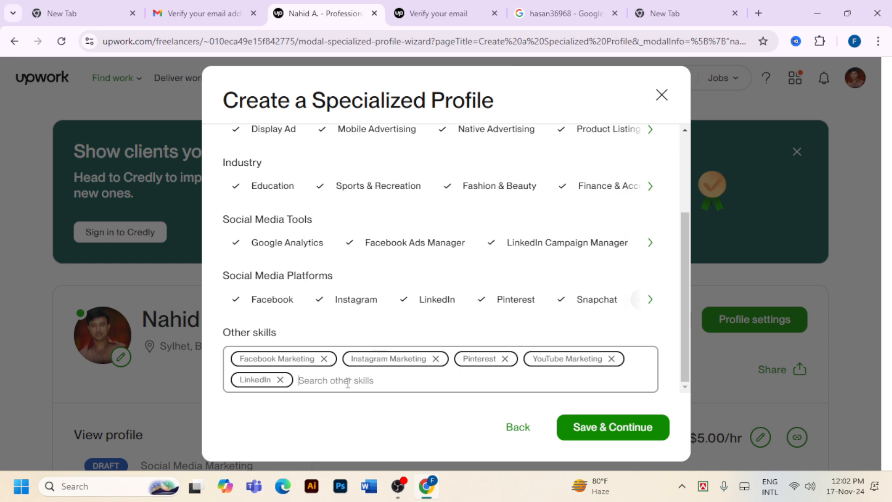
type("tw")
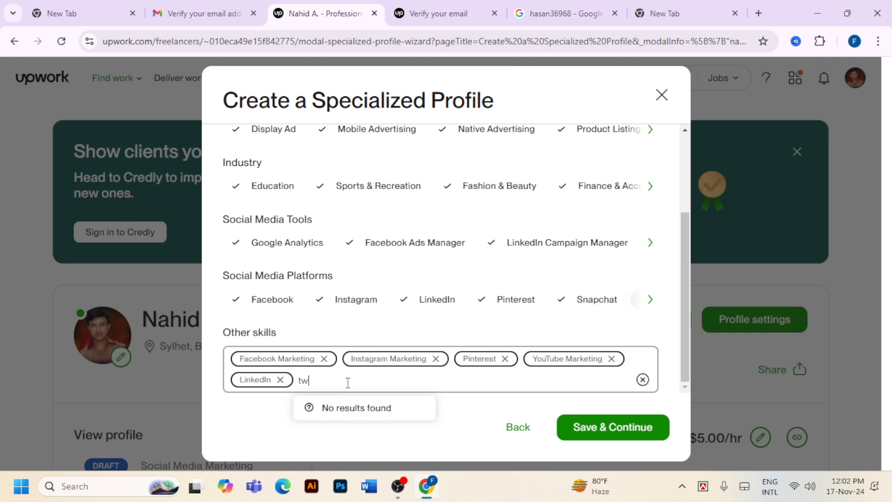
type("itter")
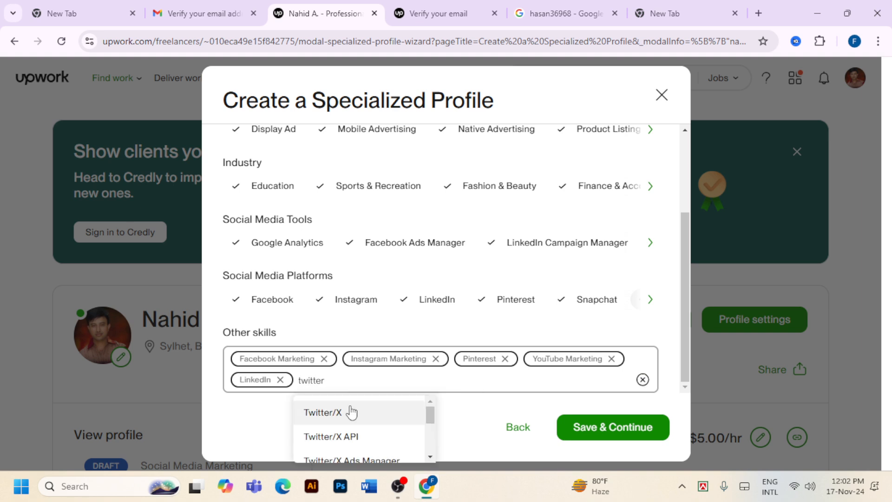
left_click(352, 413)
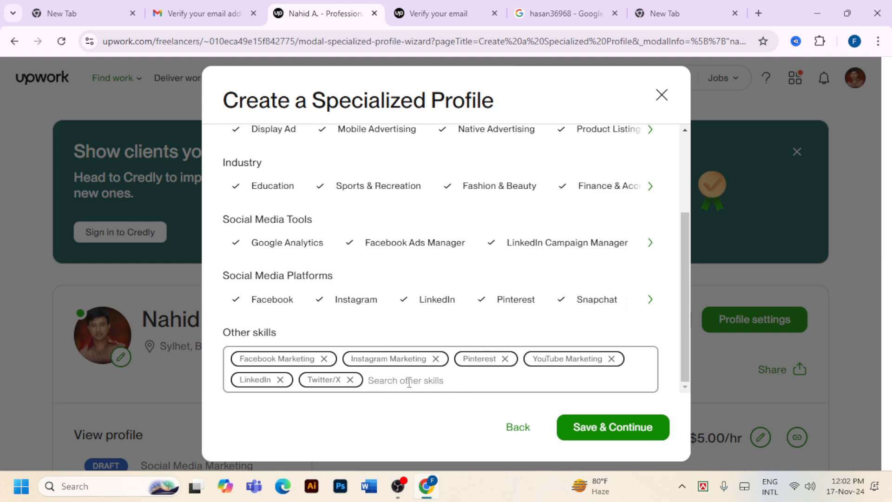
type("reddit")
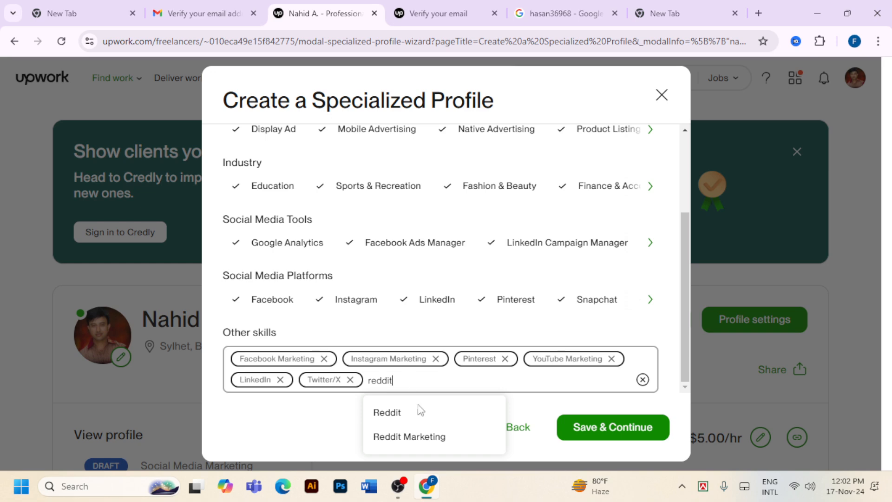
left_click(418, 437)
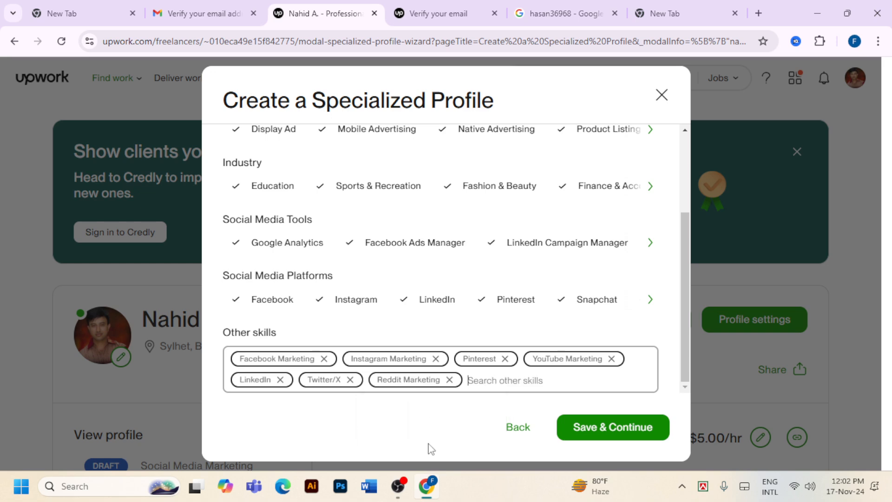
left_click(638, 431)
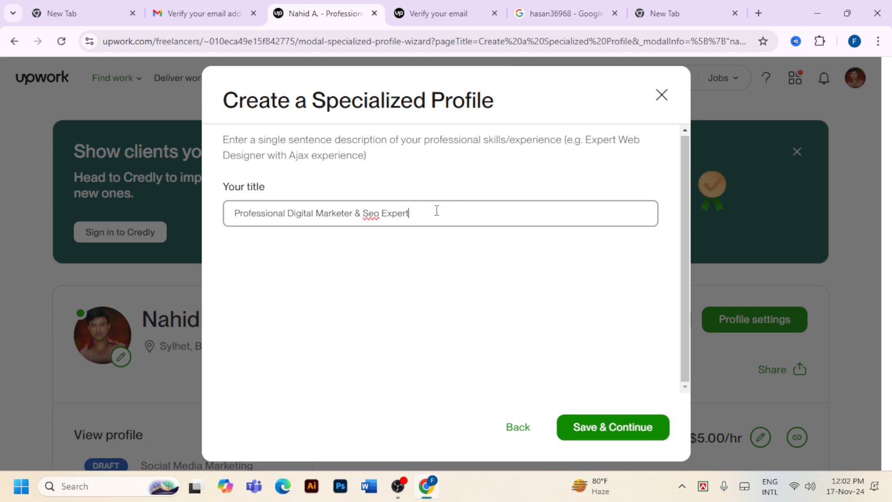
Erase the old title's 'Digital Marketer & Seo Expert' part, leaving 'Professional'
left_click_drag(409, 213, 204, 231)
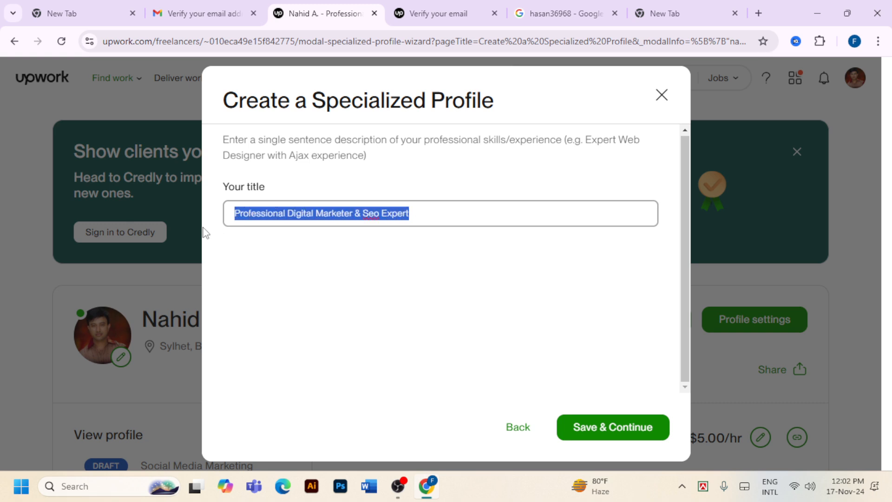
left_click(423, 218)
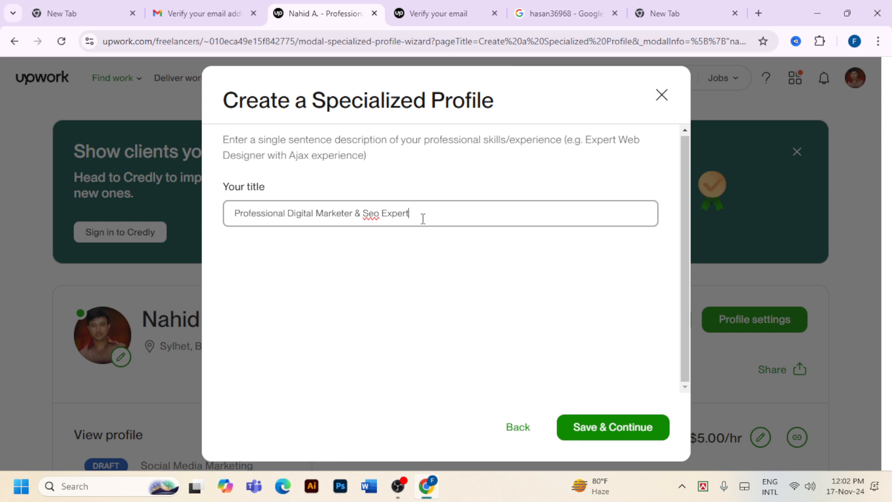
key("BackSpace")
key("BackSpace")
key("BackSpace")
key("BackSpace")
key("BackSpace")
key("BackSpace")
key("BackSpace")
key("BackSpace")
key("BackSpace")
key("BackSpace")
key("BackSpace")
key("BackSpace")
key("BackSpace")
key("BackSpace")
key("BackSpace")
key("BackSpace")
key("BackSpace")
key("BackSpace")
key("BackSpace")
key("BackSpace")
key("BackSpace")
key("BackSpace")
key("BackSpace")
key("BackSpace")
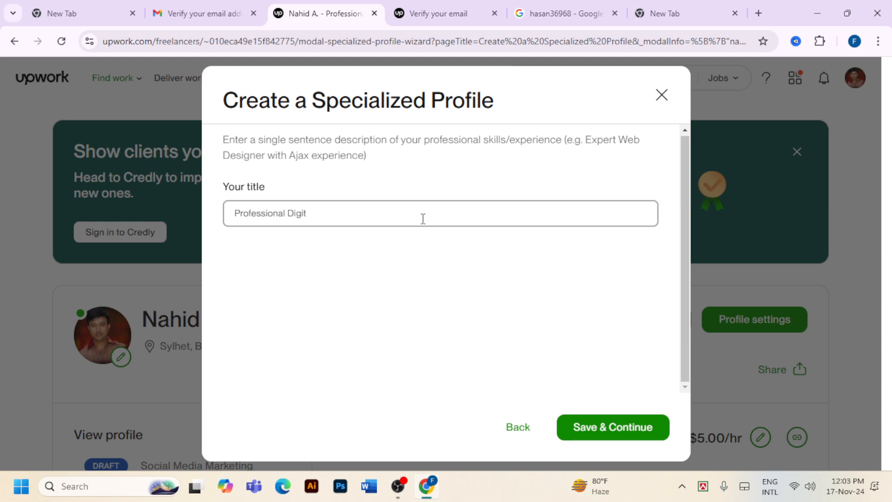
key("BackSpace")
key("BackSpace")
key("BackSpace")
Complete the title as 'Professional Social Media Manager / Expert Social Media Marketing', fixing typos
type("s")
key("BackSpace")
type("sOCIAL")
key("BackSpace")
key("BackSpace")
key("BackSpace")
key("BackSpace")
key("BackSpace")
type("Social Media Marketer")
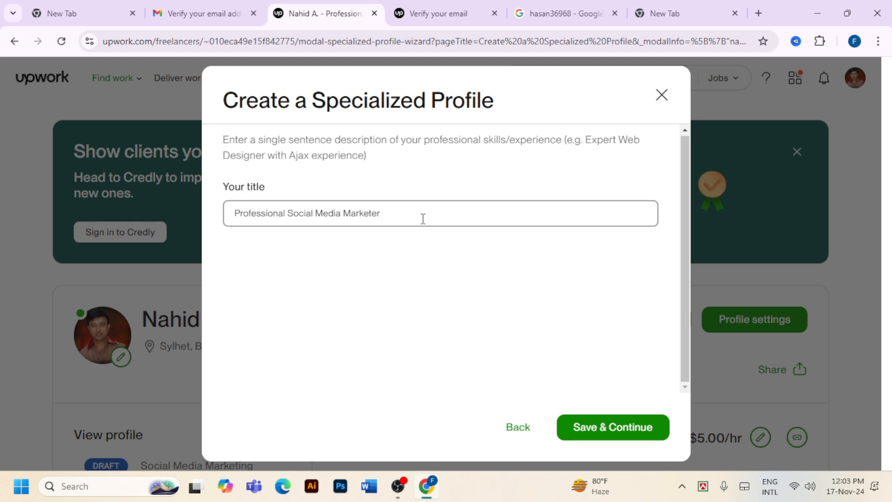
type(" / Expert M")
key("BackSpace")
type("Social Media Marketing")
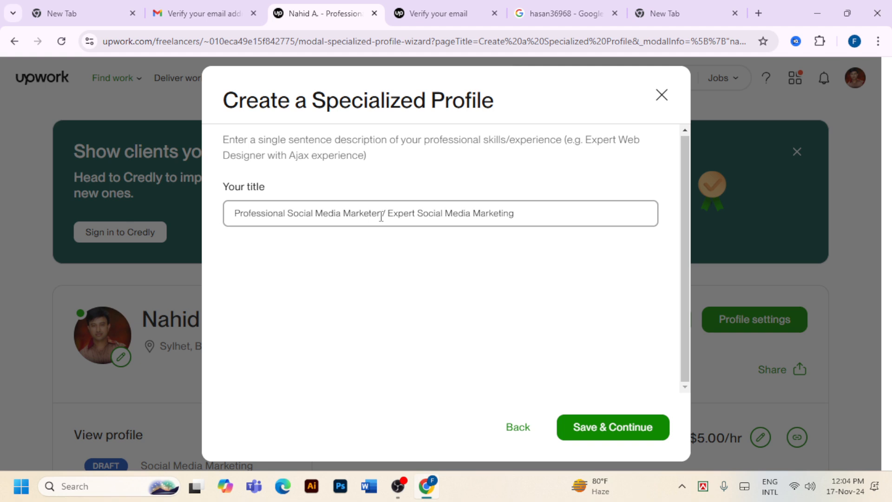
key("BackSpace")
key("BackSpace")
key("BackSpace")
key("BackSpace")
key("BackSpace")
key("BackSpace")
key("BackSpace")
key("BackSpace")
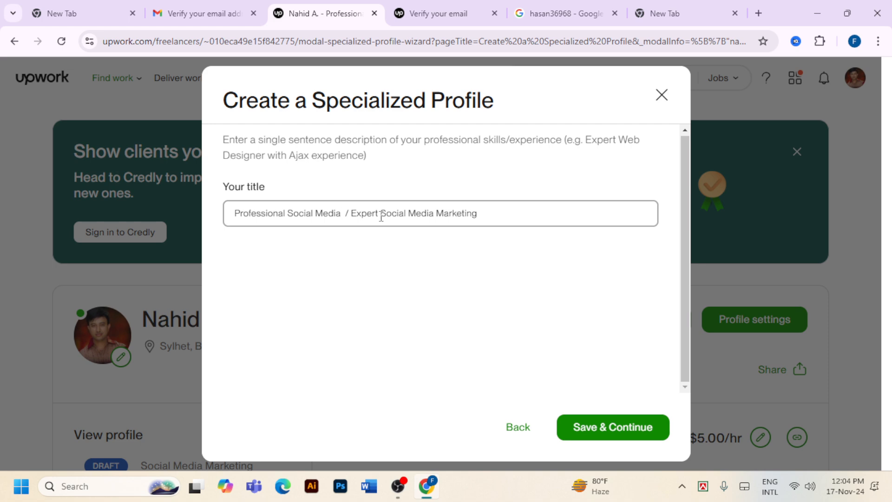
type("M")
type("anaf")
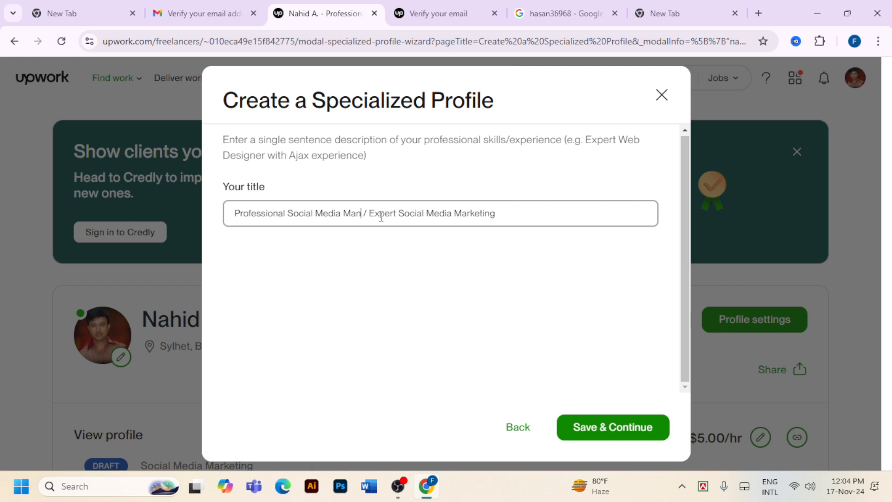
key("BackSpace")
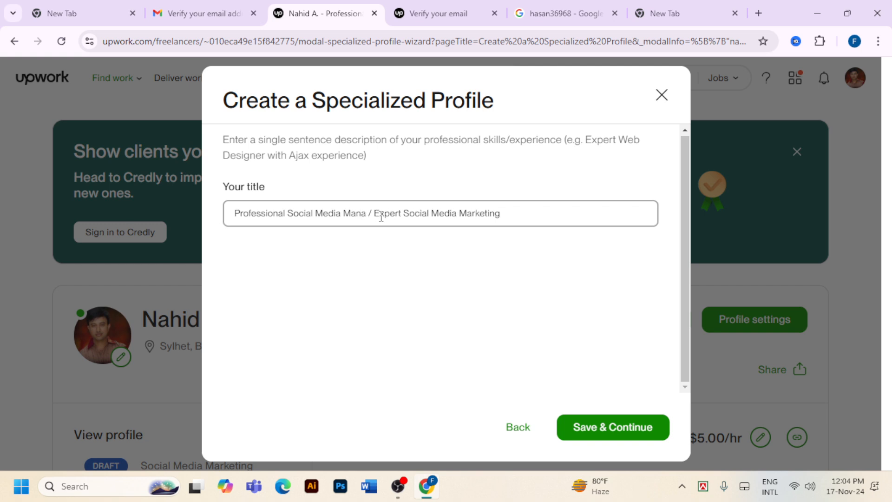
type("ger")
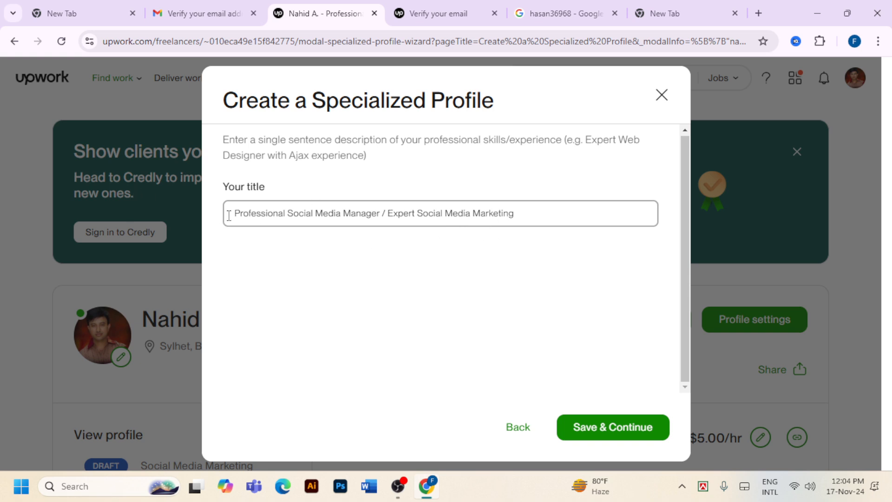
Save the new title, select the prefilled Profile overview text, and start a new browser tab
left_click(612, 427)
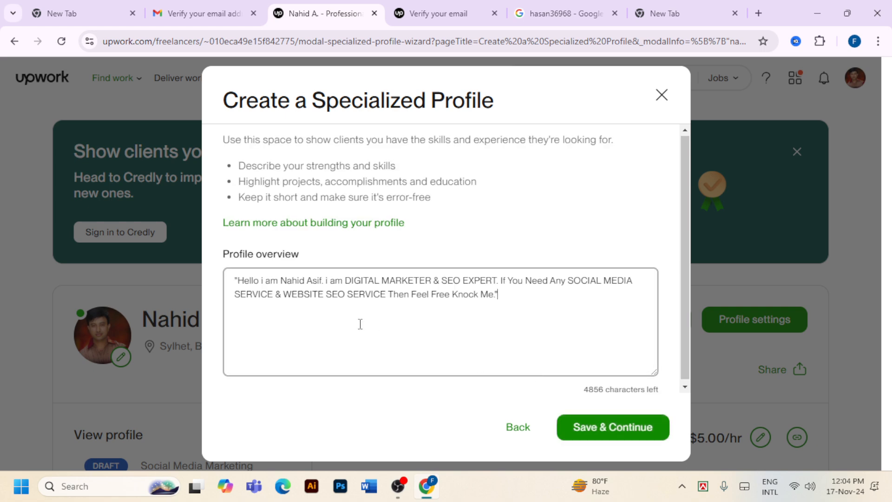
left_click_drag(496, 298, 235, 284)
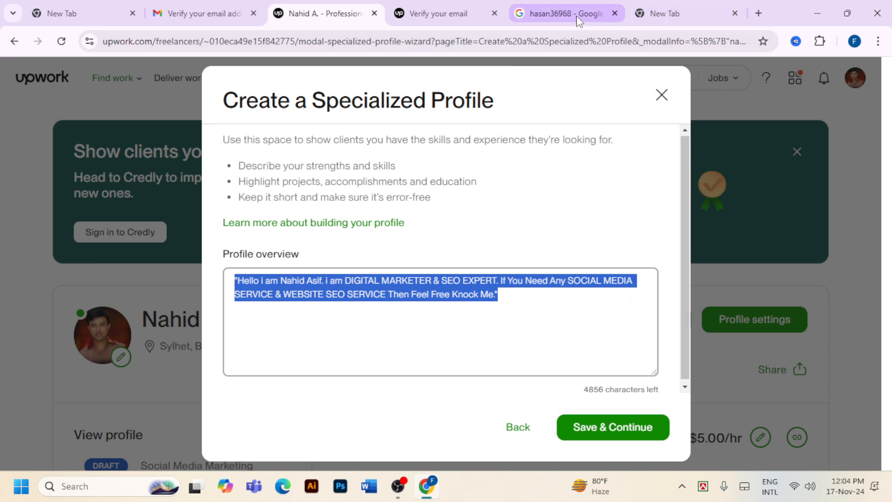
left_click(758, 13)
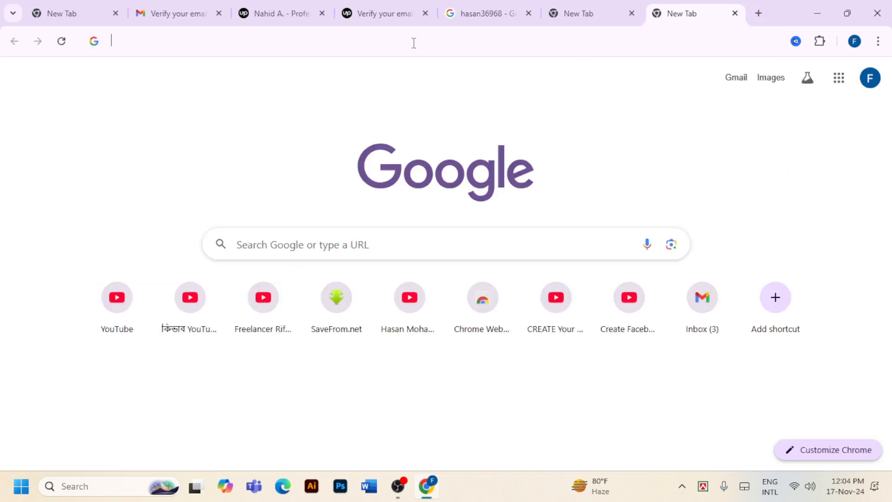
Search Google for 'fiverr freelancing' in the new tab
left_click(413, 41)
type("fiverr")
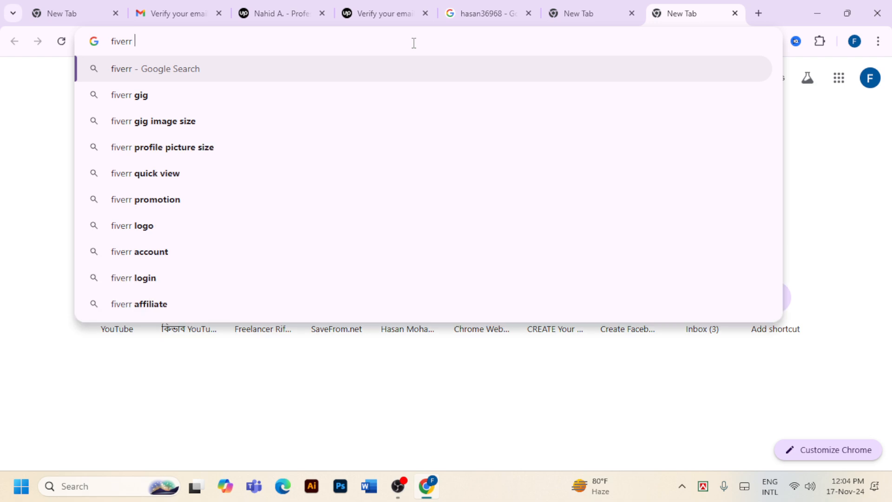
type(" freelancing")
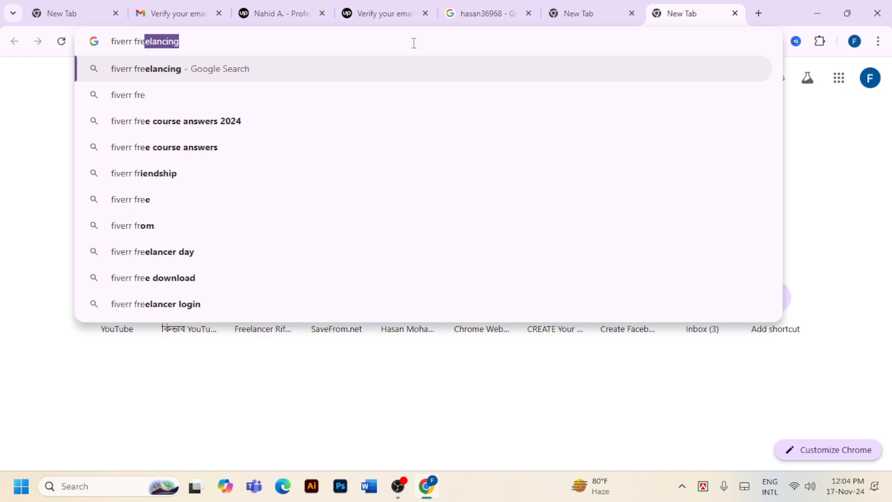
left_click(210, 70)
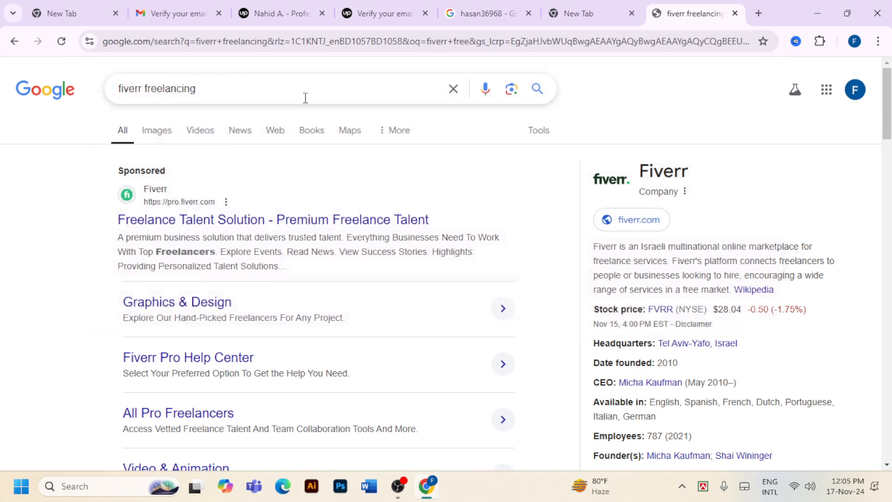
Open the sponsored Fiverr Pro result and search it for 'social media marketing'
left_click(251, 224)
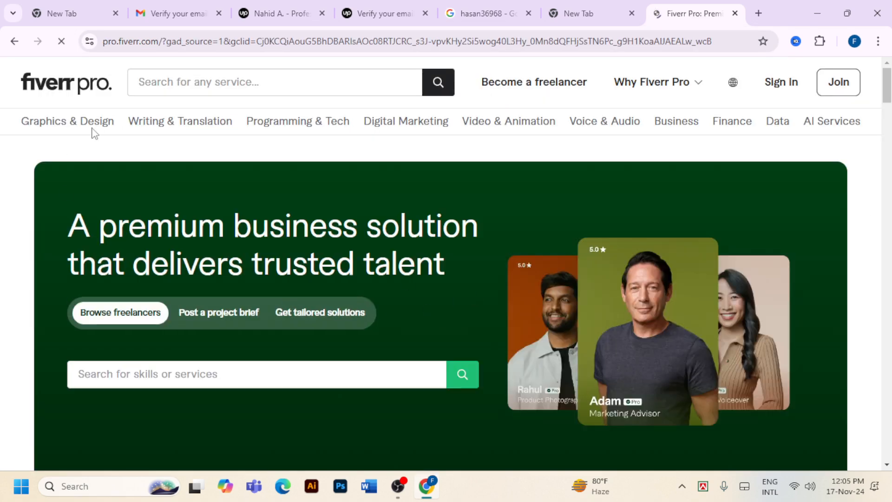
left_click(330, 83)
type("so")
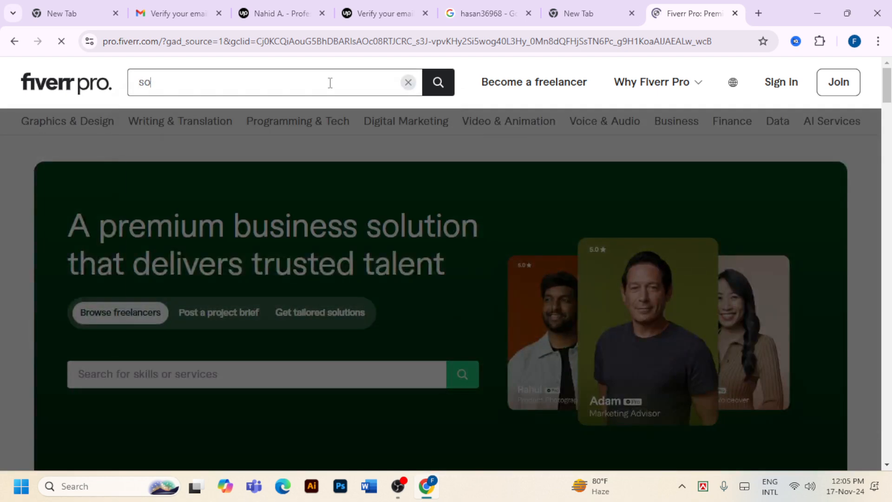
type("cial")
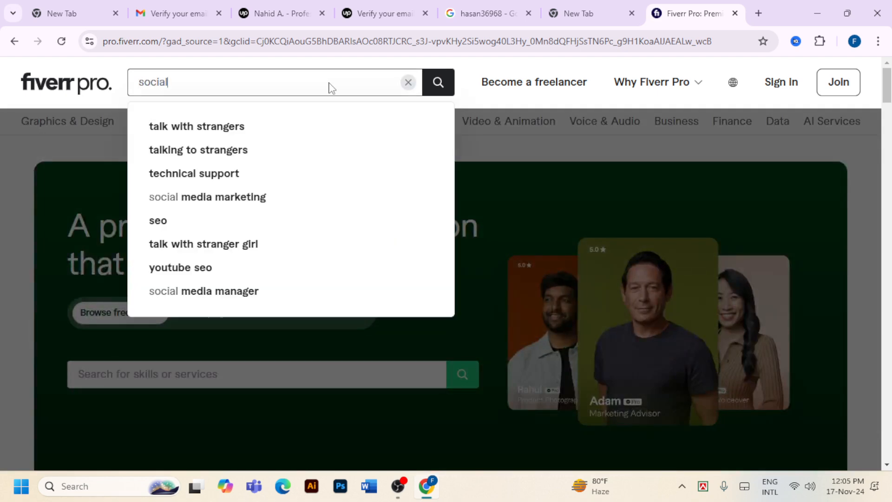
type(" media")
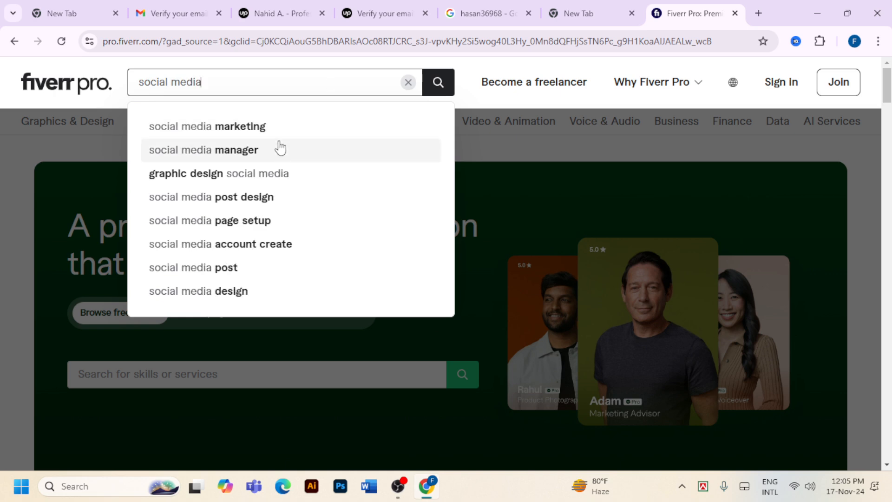
key("Down")
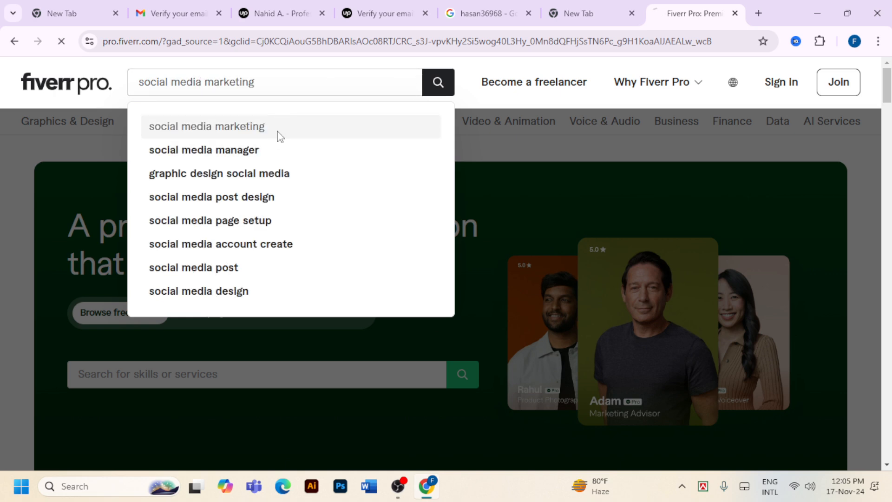
key("Return")
Dismiss the sign-up prompt and scroll through the 90 Pro freelancer results
scroll(483, 214, "down", 3)
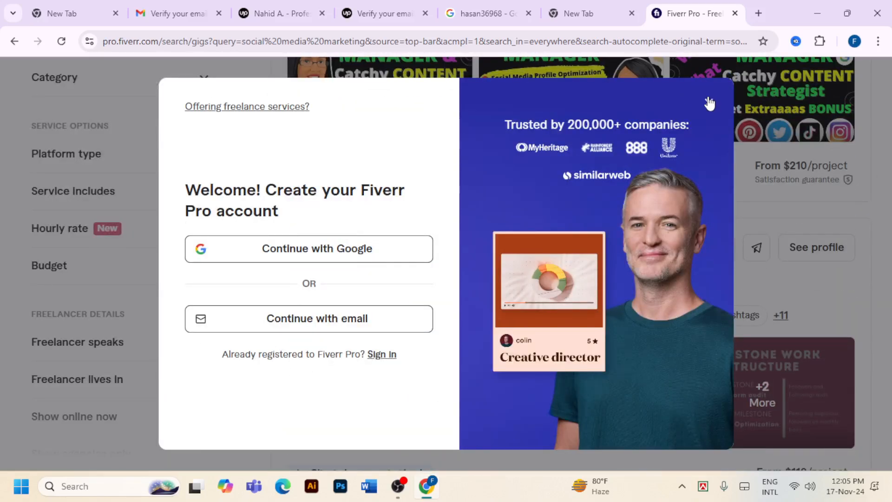
left_click(710, 103)
scroll(325, 216, "up", 5)
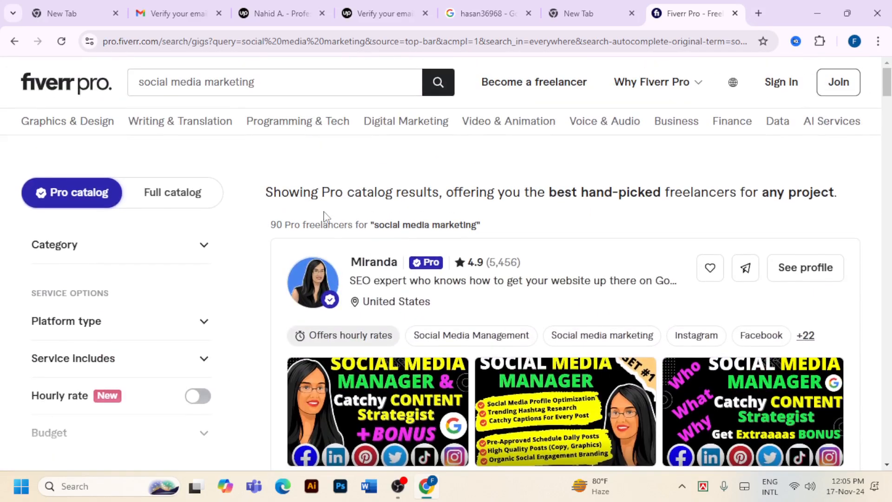
scroll(497, 265, "down", 3)
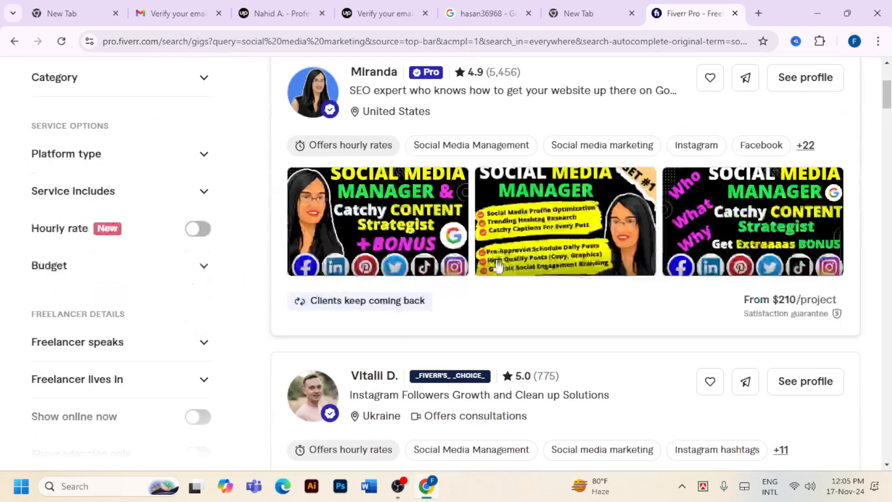
scroll(497, 264, "up", 3)
scroll(468, 259, "down", 5)
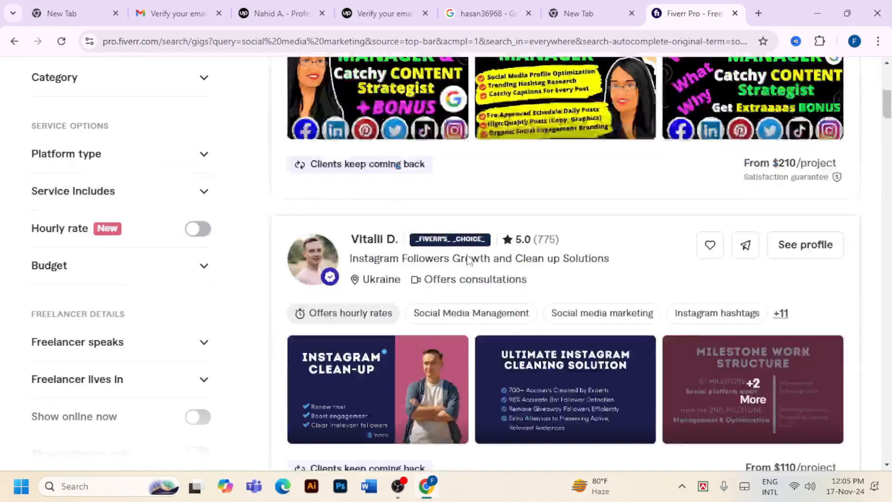
scroll(468, 259, "down", 15)
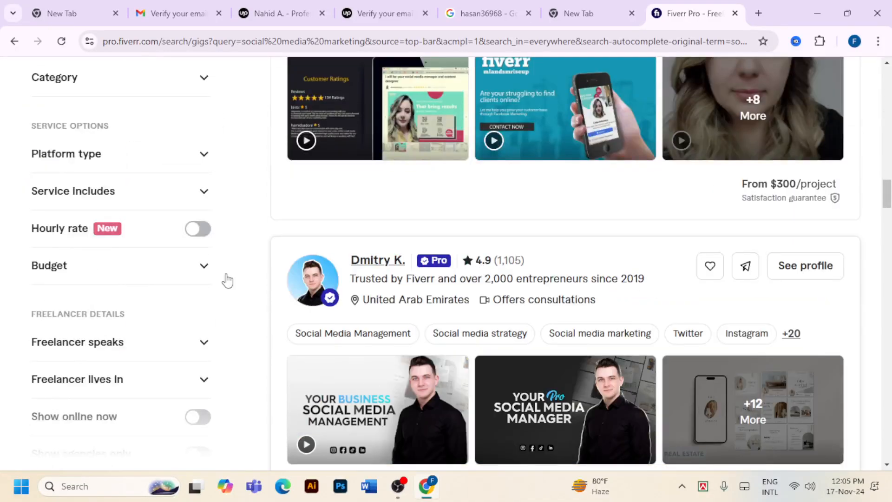
scroll(82, 261, "down", 5)
scroll(86, 263, "up", 5)
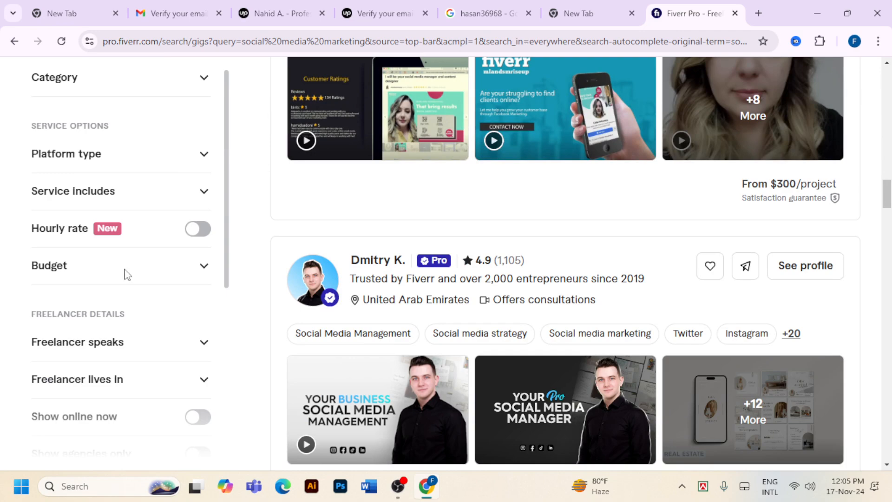
scroll(637, 346, "up", 20)
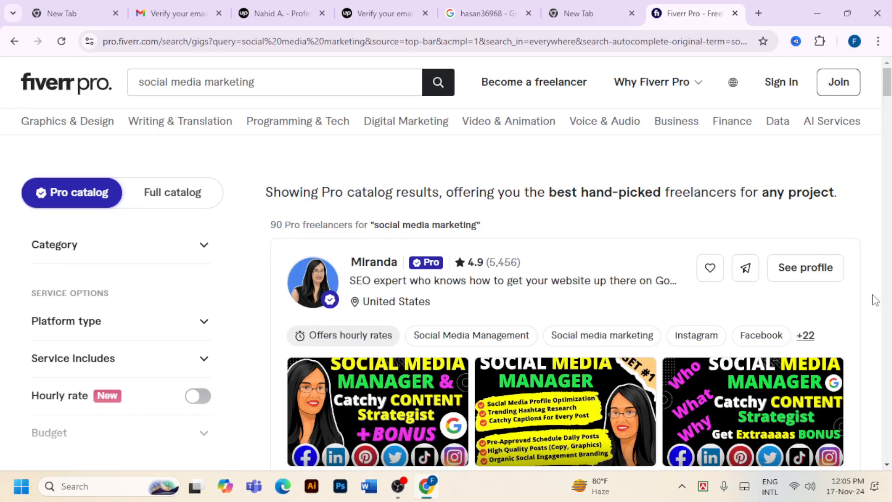
scroll(792, 275, "down", 3)
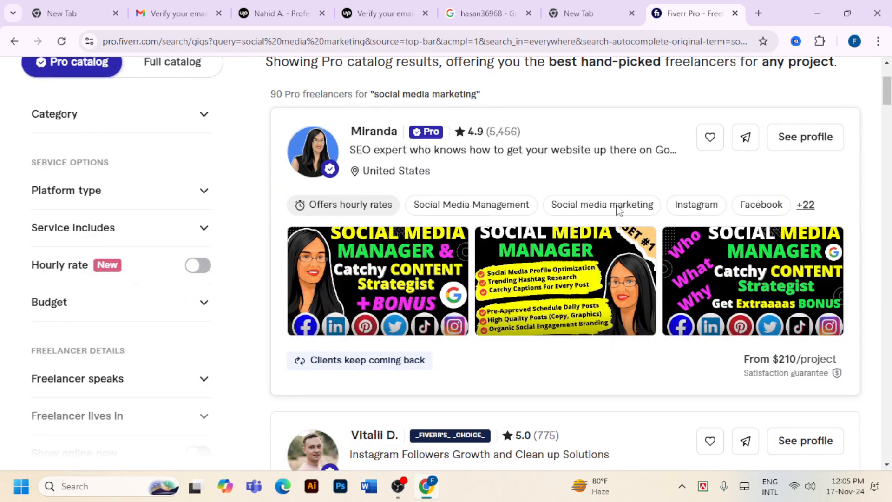
Preview the first gig's image, then scroll further down the results
left_click(423, 281)
left_click(868, 78)
scroll(770, 274, "down", 4)
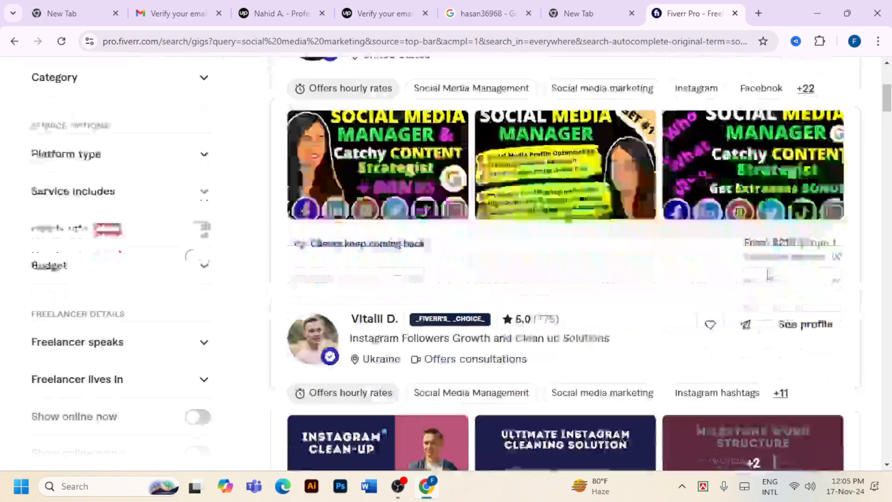
scroll(770, 274, "down", 15)
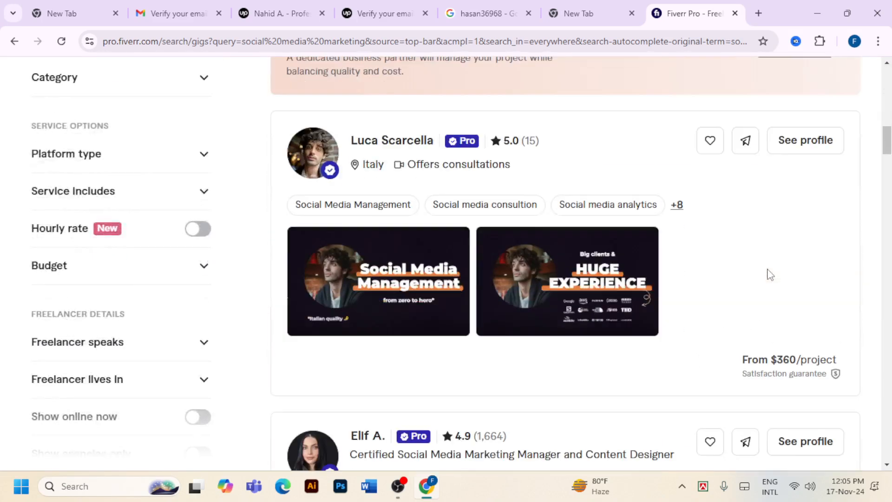
scroll(768, 269, "down", 20)
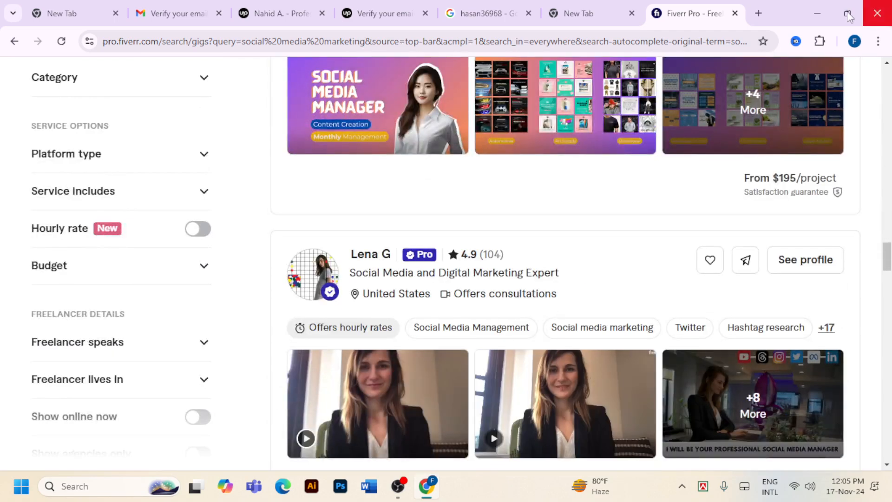
left_click(855, 41)
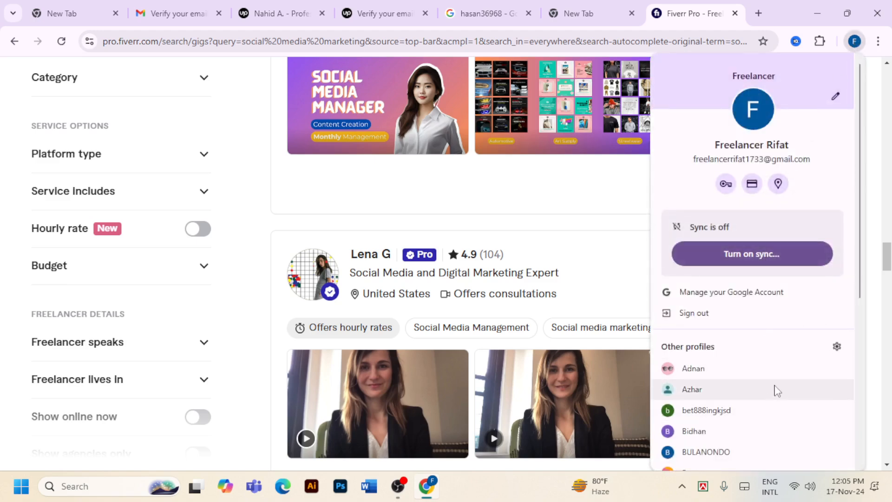
In another Chrome profile, Google 'fiverr freelancing' and go to the Fiverr home page
scroll(748, 383, "down", 5)
left_click(701, 413)
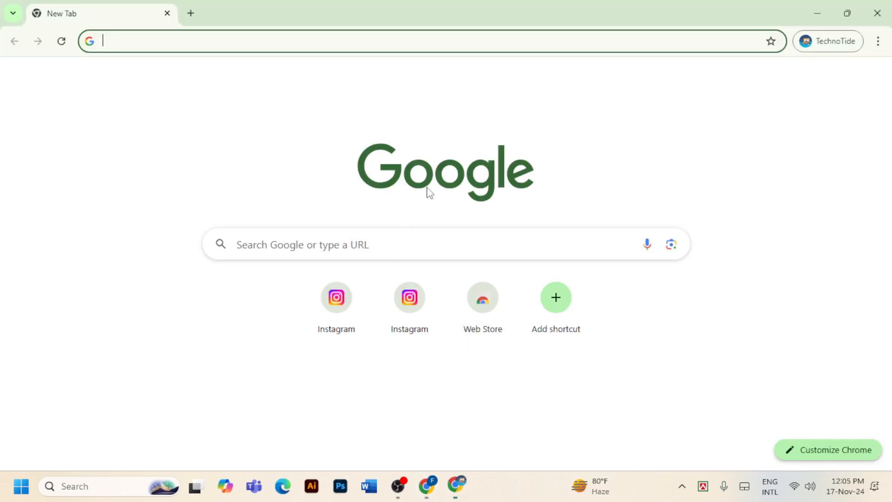
left_click(489, 45)
type("fiv")
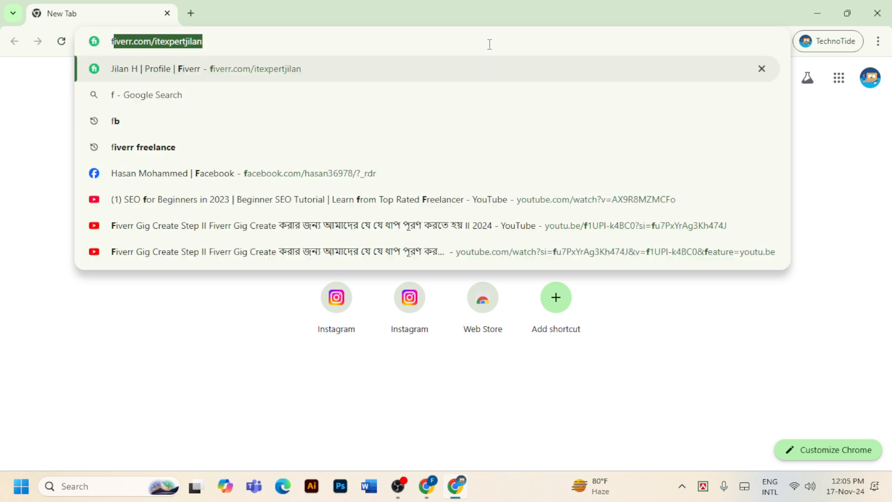
type("err")
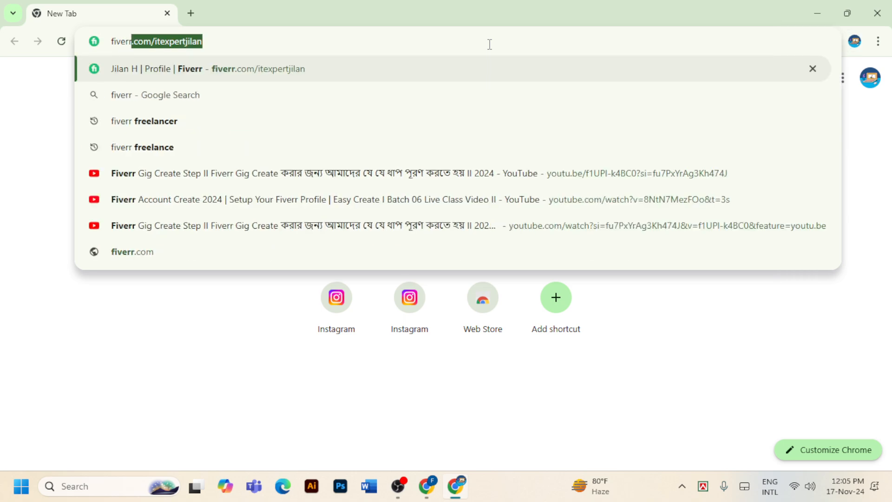
type(" free")
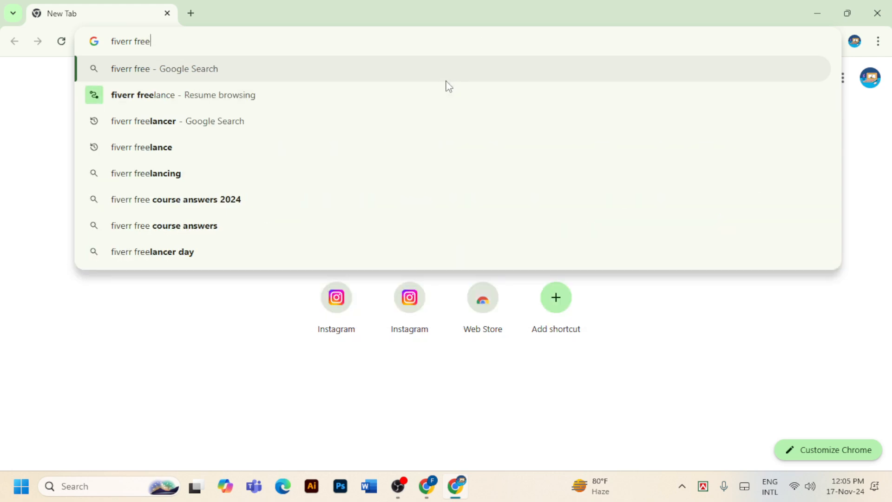
type("lanc")
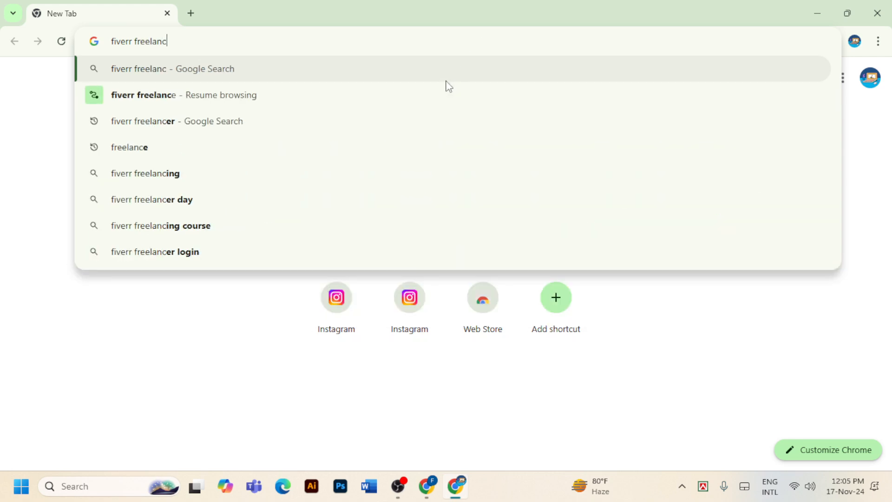
type("ing")
key("Return")
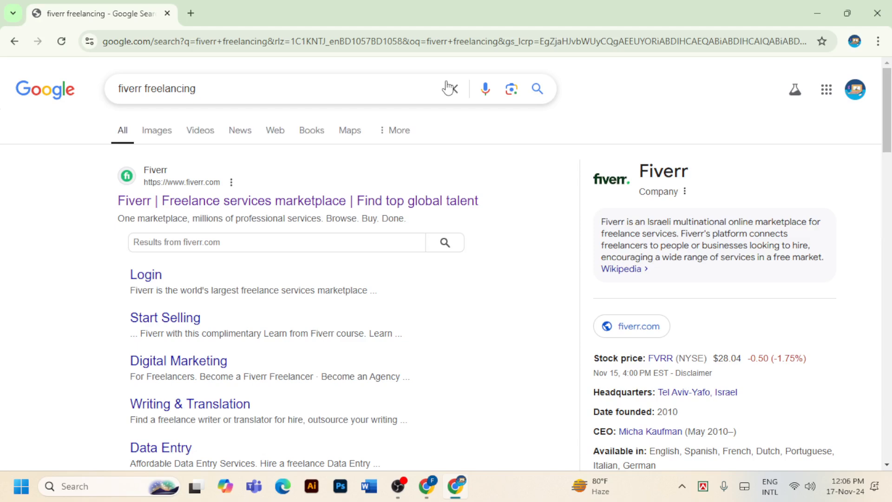
left_click(410, 202)
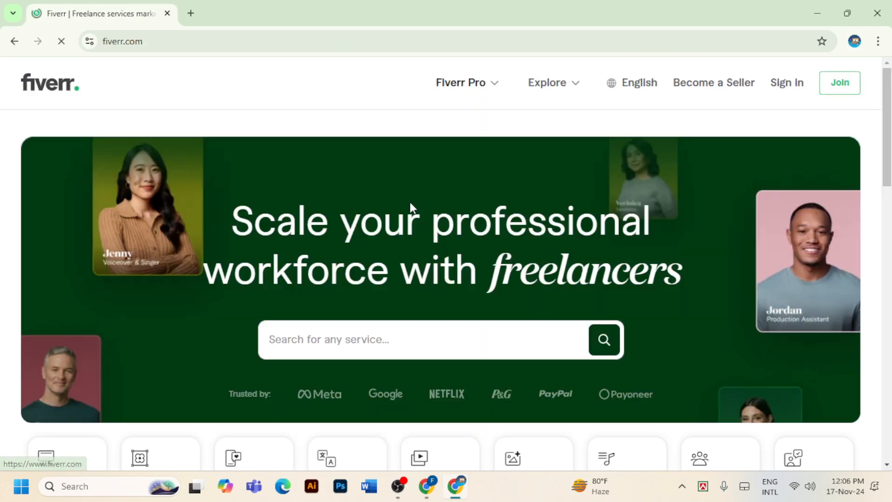
Dismiss the Google sign-in prompt and search Fiverr for social media marketing gigs
scroll(425, 326, "down", 1)
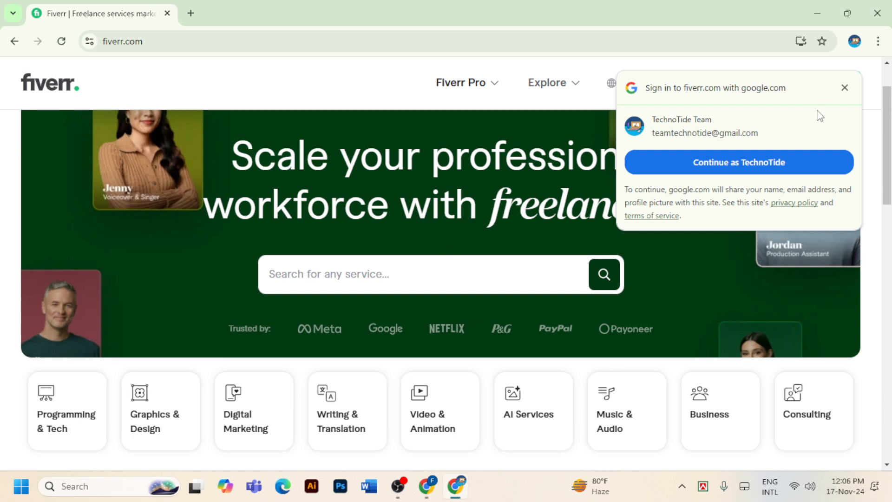
left_click(845, 88)
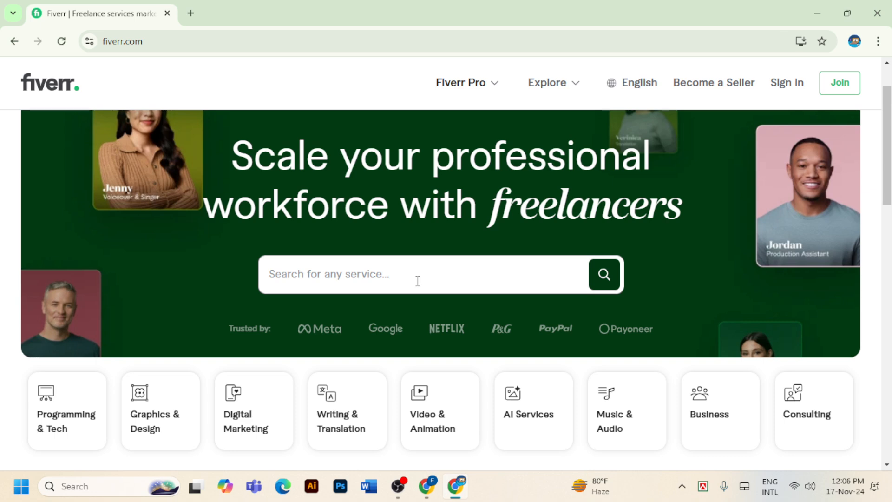
type("soci")
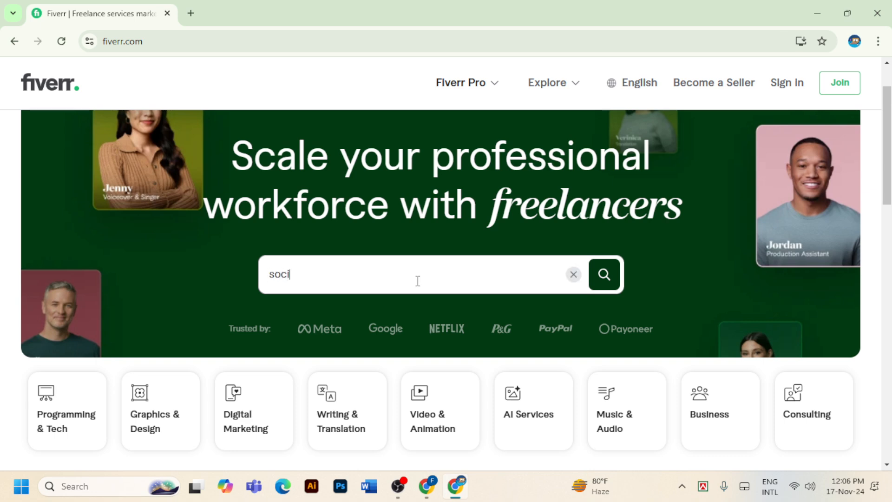
type("al")
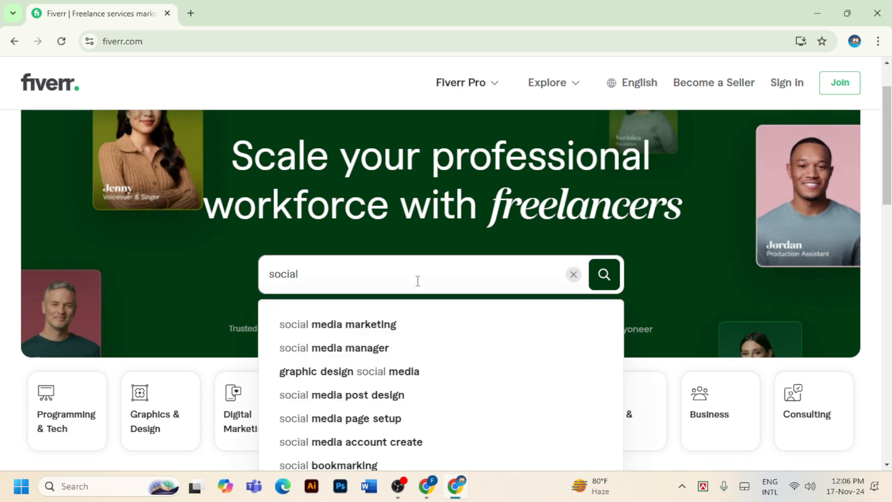
left_click(400, 330)
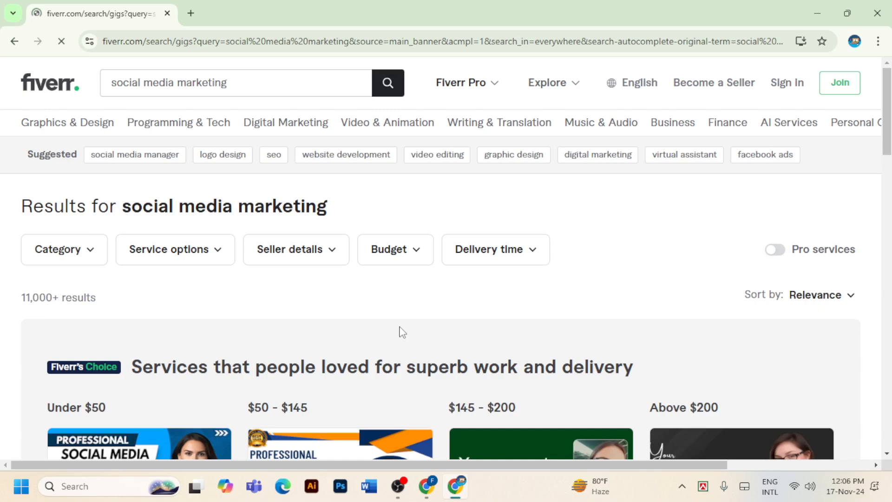
scroll(400, 330, "down", 7)
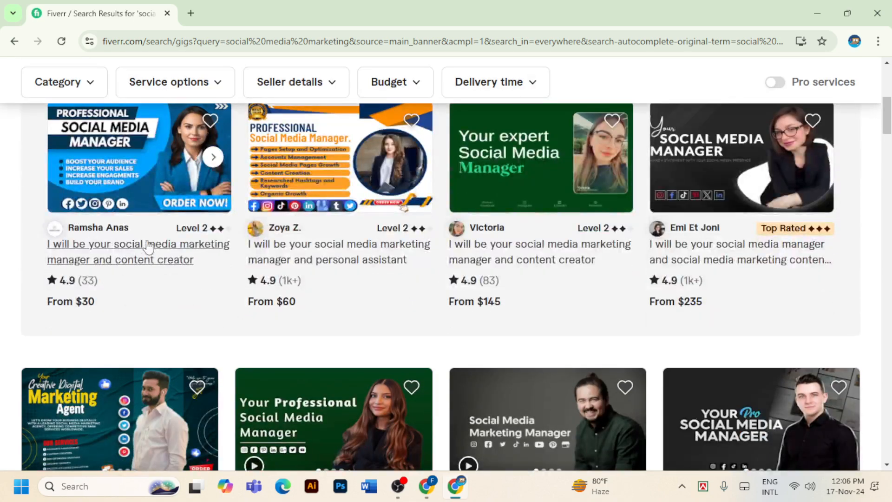
Open the first seller's gig, expand the About me text, and copy the full paragraph
left_click(102, 228)
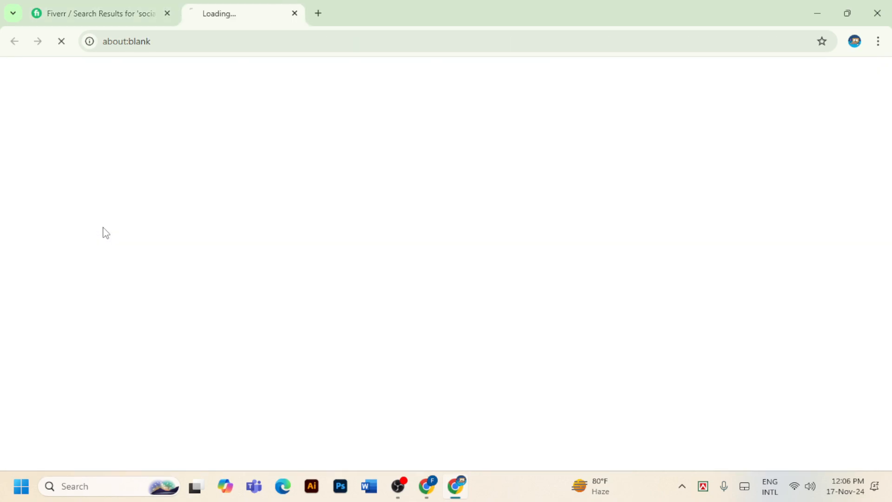
scroll(284, 289, "down", 3)
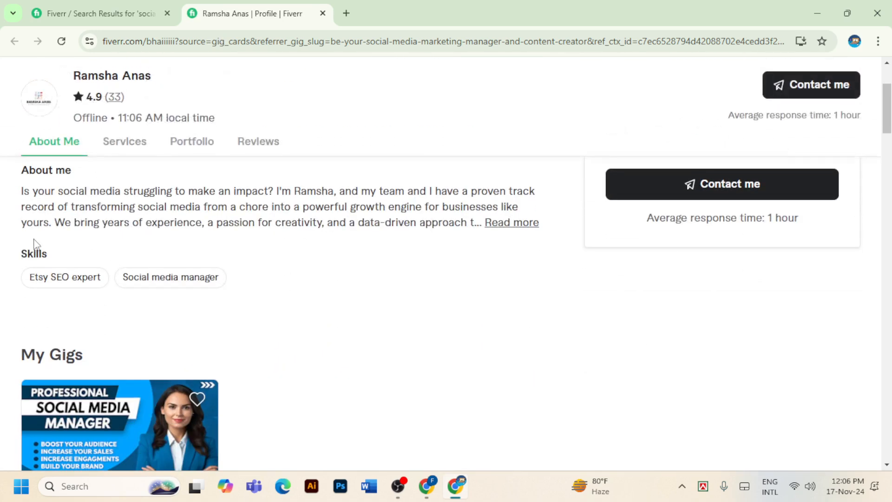
left_click(505, 223)
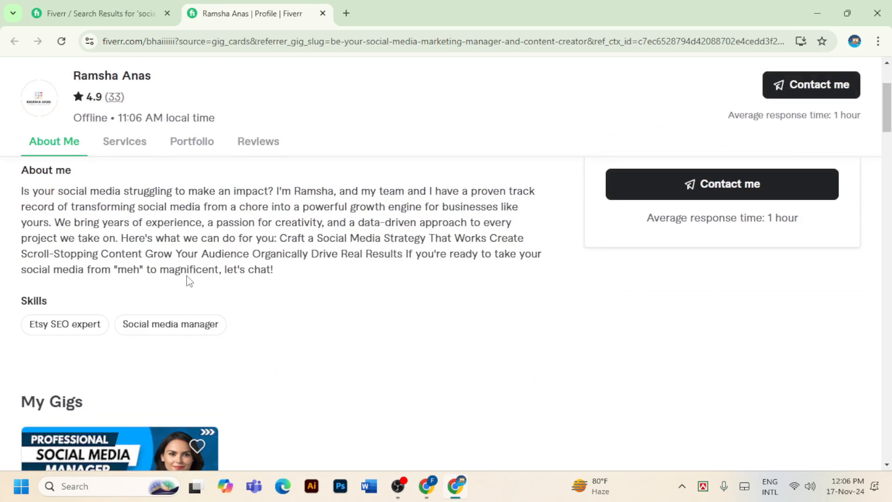
left_click_drag(22, 193, 296, 278)
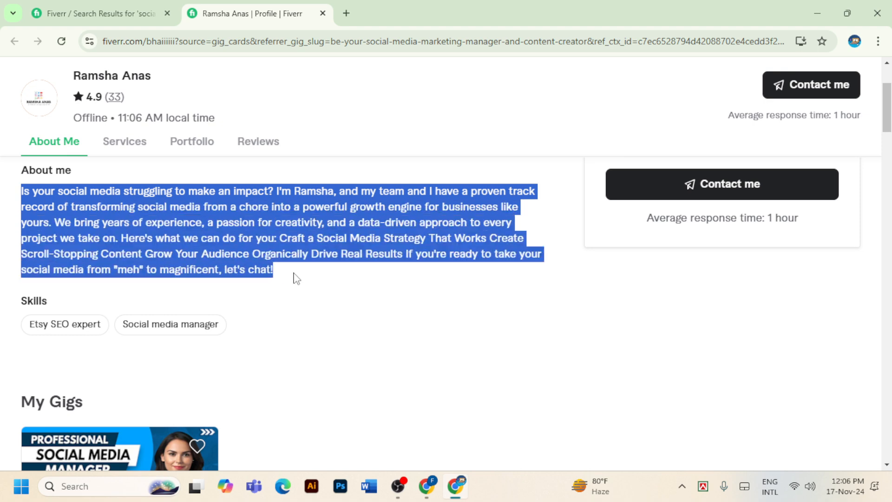
right_click(256, 215)
left_click(280, 231)
Paste the copied About me paragraph over the Upwork profile overview
mouse_move(420, 493)
left_click(410, 435)
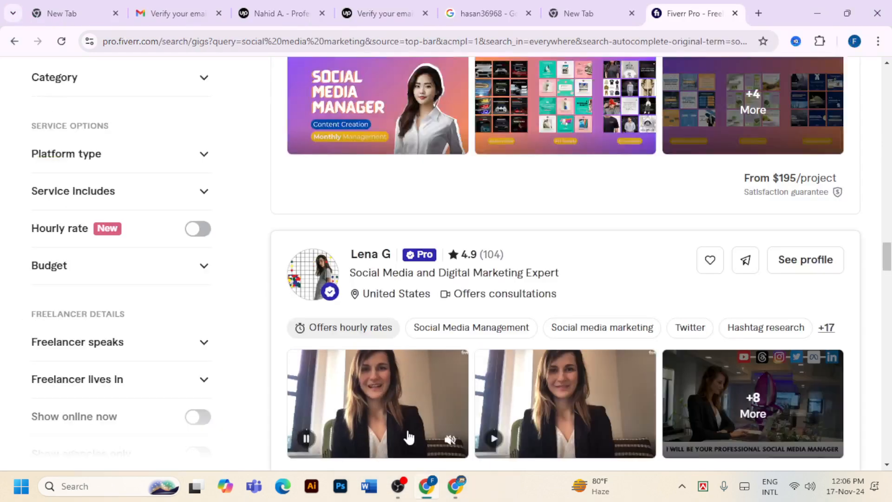
left_click(289, 17)
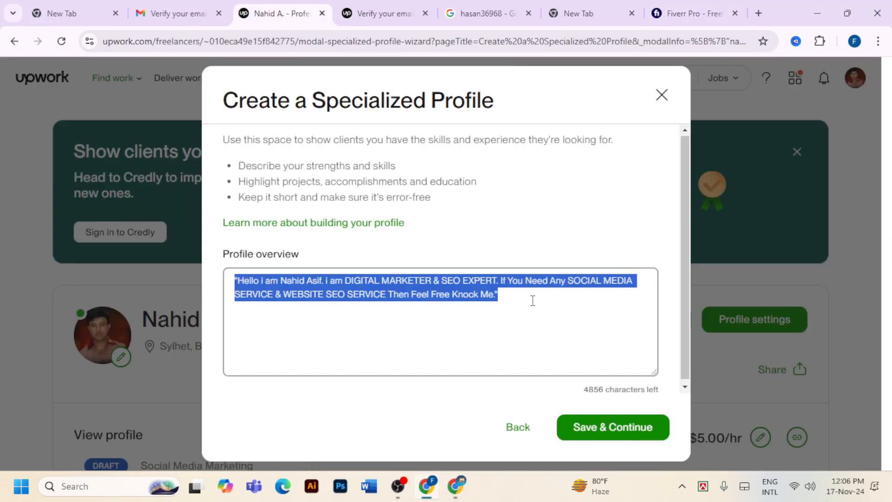
key("ctrl+v")
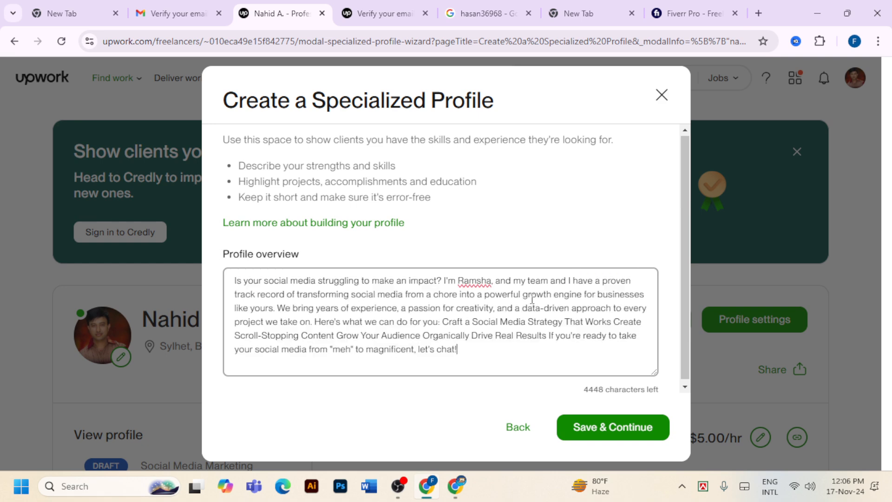
Replace the seller's name with the user's own name, then delete the whole overview
left_click_drag(459, 281, 490, 278)
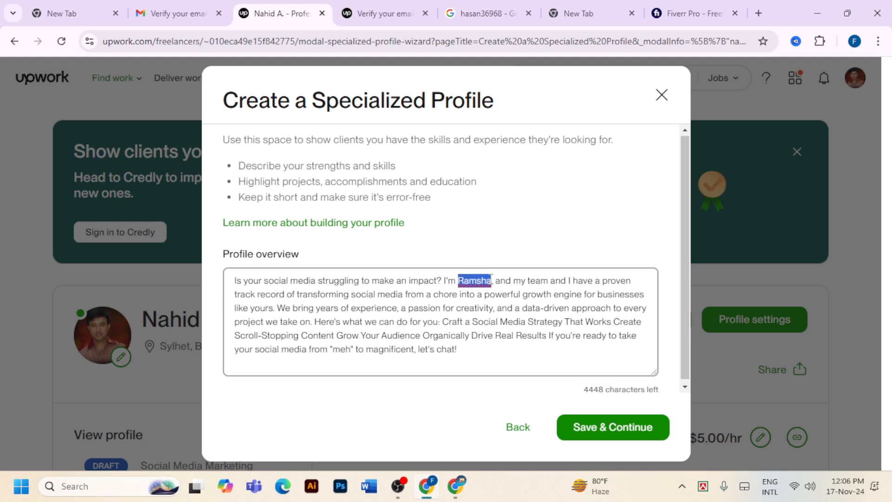
type("nahi")
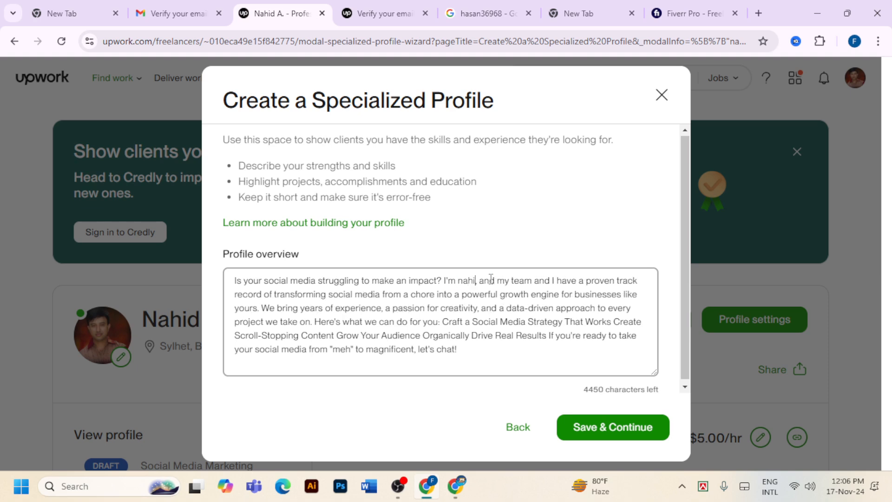
type("d as")
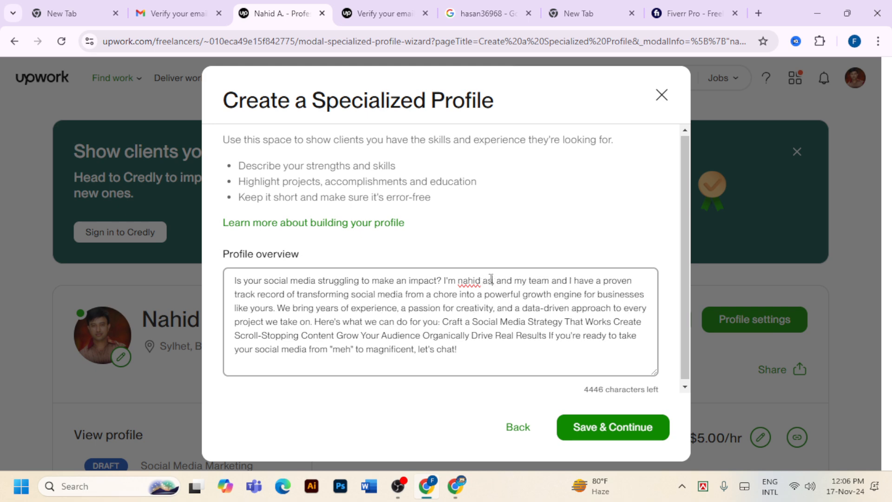
type("if")
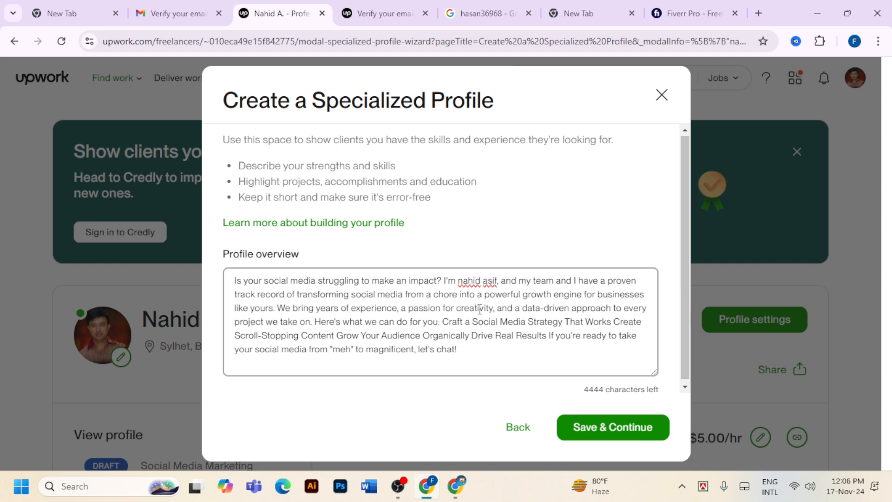
left_click_drag(234, 281, 521, 348)
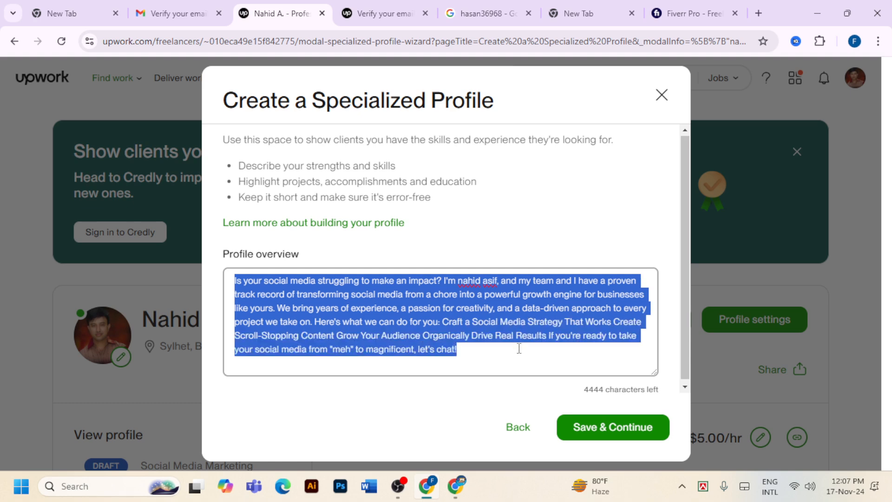
key("BackSpace")
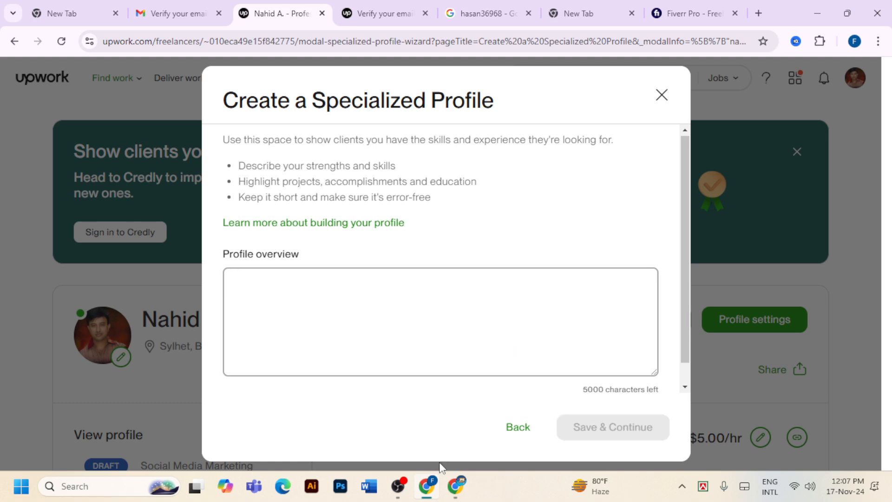
Look over the $145 social media manager gig and its seller's profile page
mouse_move(455, 486)
left_click(439, 441)
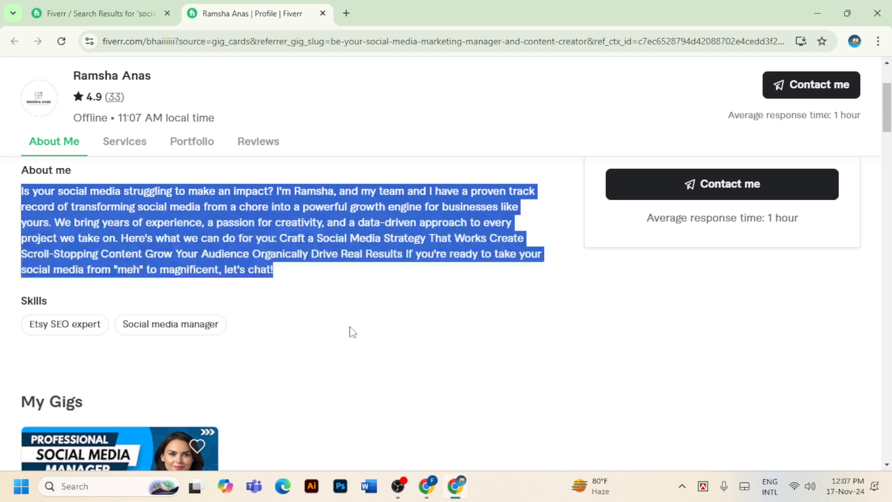
left_click(116, 13)
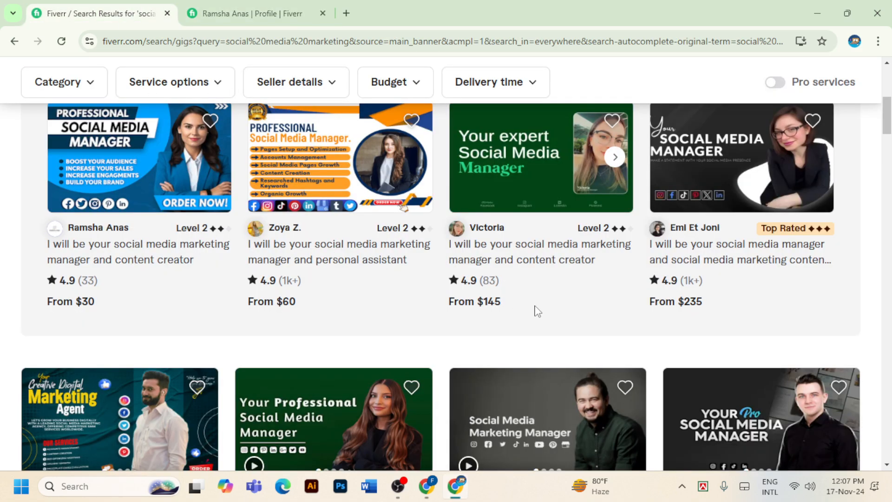
left_click(538, 255)
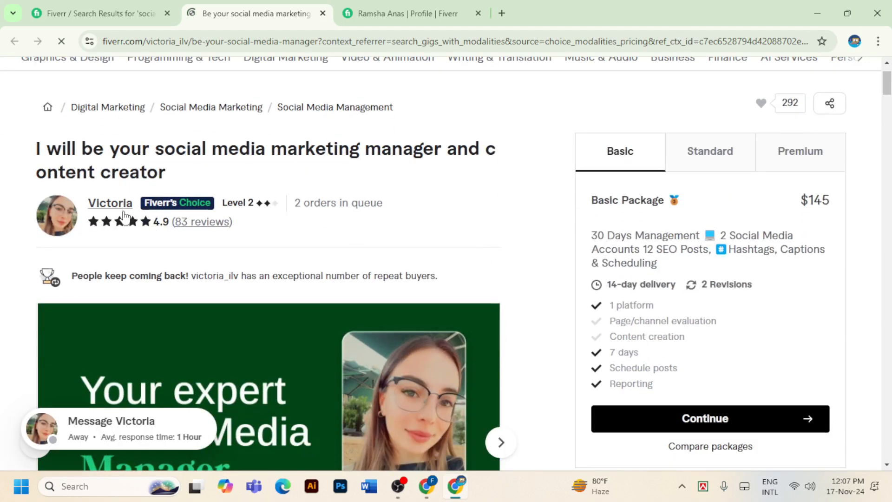
left_click(118, 204)
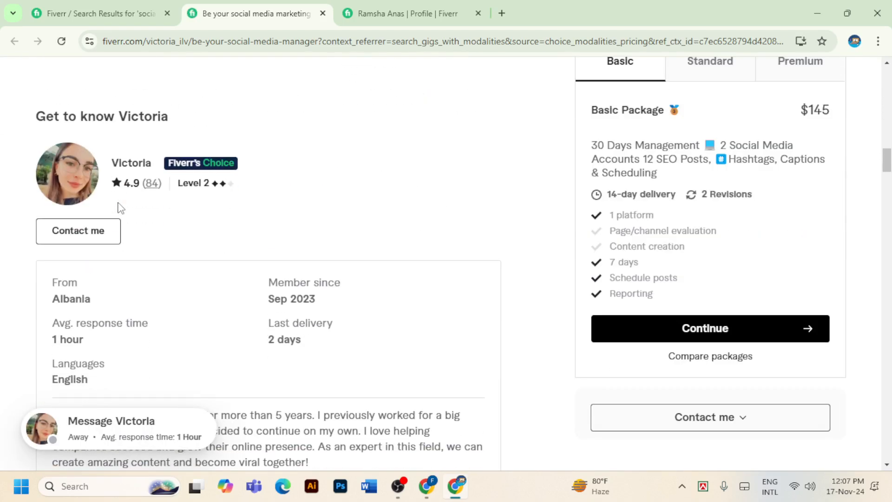
left_click(120, 166)
scroll(498, 272, "down", 1)
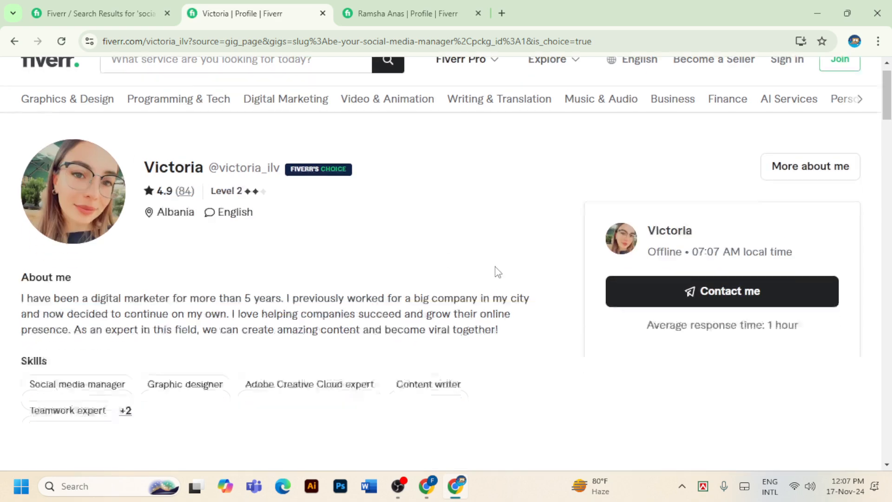
scroll(421, 255, "down", 2)
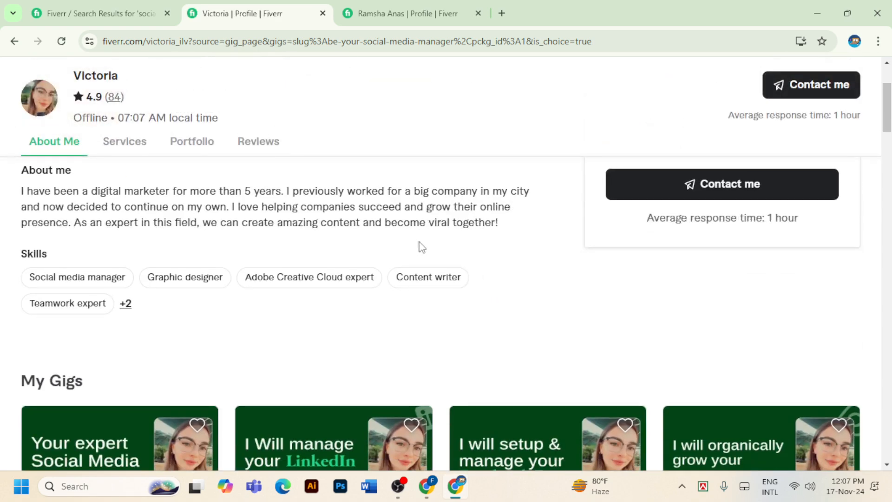
left_click(107, 18)
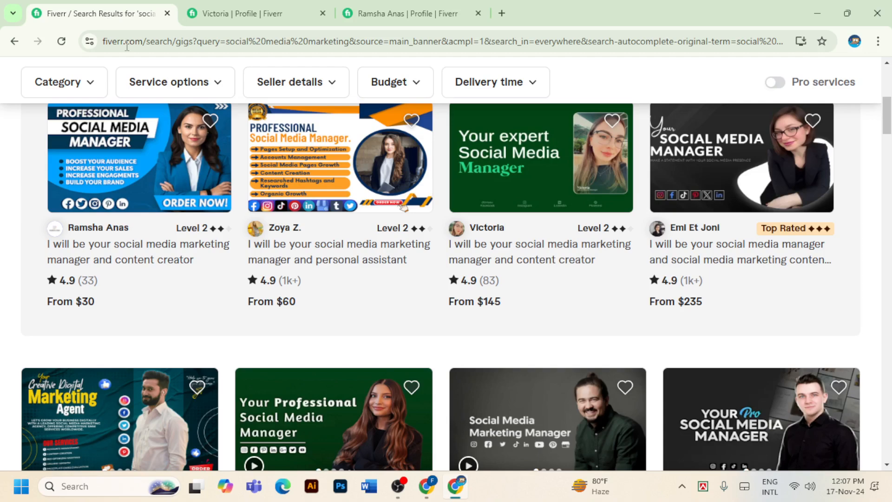
Open the $295 Pro social media manager gig and read the seller's bio
scroll(384, 289, "down", 5)
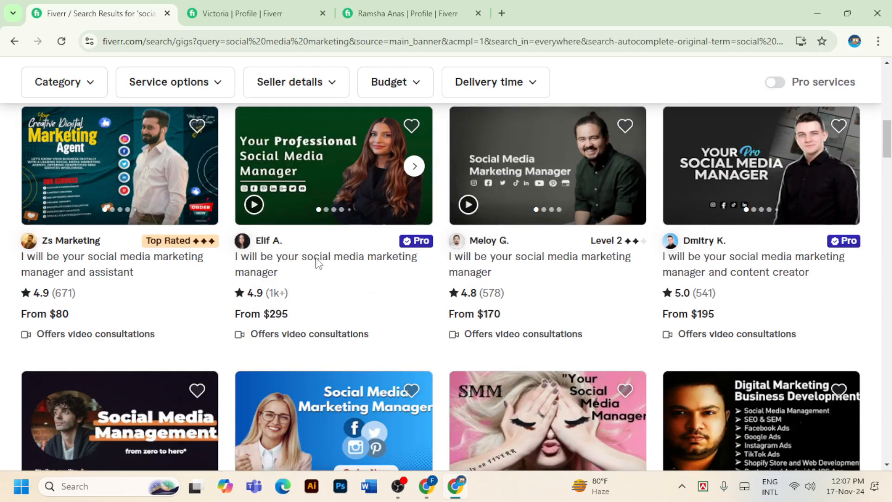
left_click(318, 260)
scroll(319, 263, "down", 1)
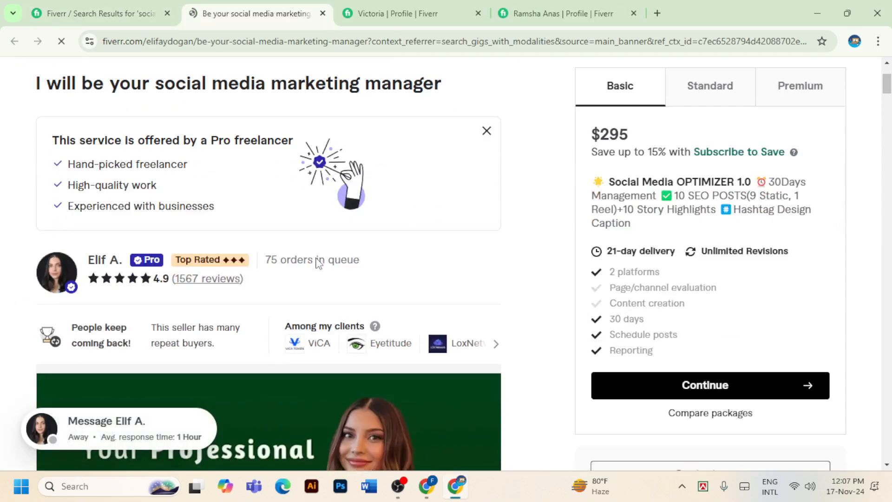
left_click(106, 260)
scroll(111, 266, "down", 10)
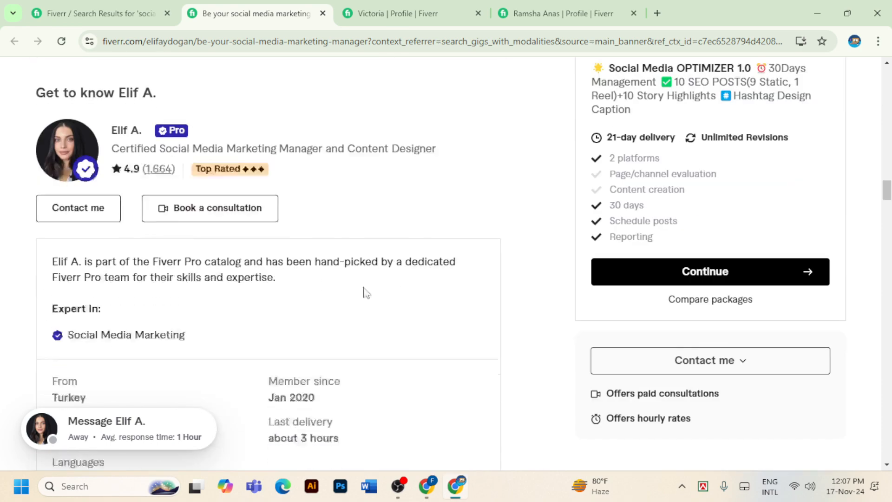
scroll(105, 186, "up", 1)
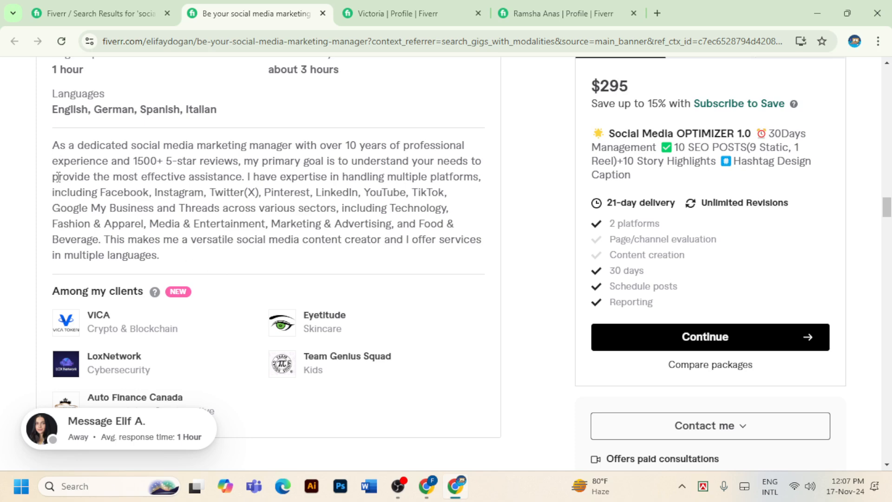
Copy the Fiverr seller's social media marketing bio, then return to Upwork's specialized profile form
left_click_drag(50, 144, 199, 254)
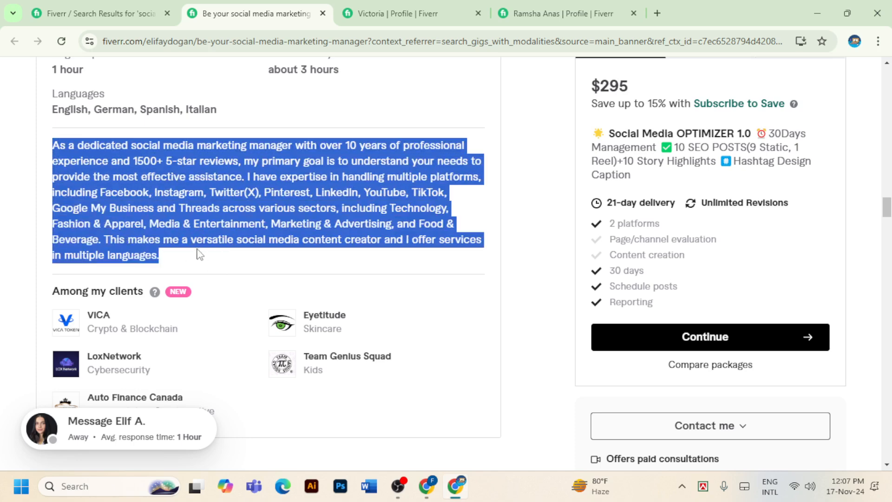
right_click(188, 189)
left_click(210, 203)
mouse_move(436, 485)
left_click(420, 436)
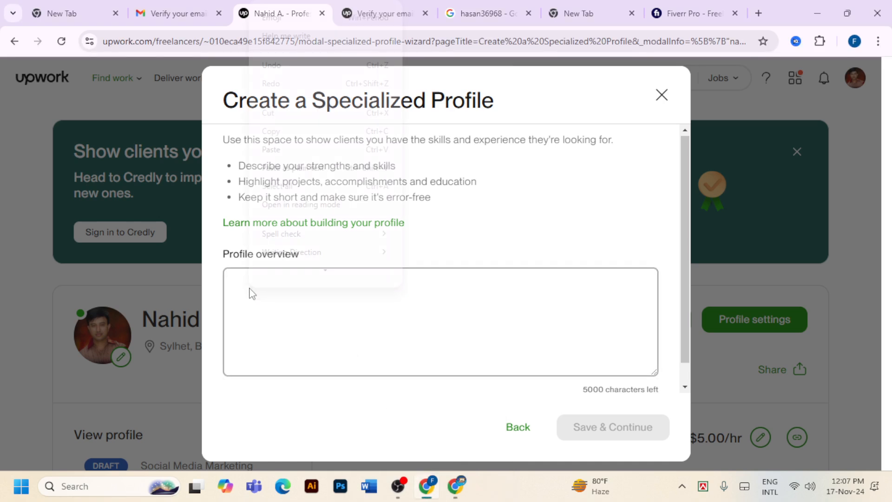
Paste the copied bio as the Social Media Marketing overview, then review and publish the profile
left_click(276, 151)
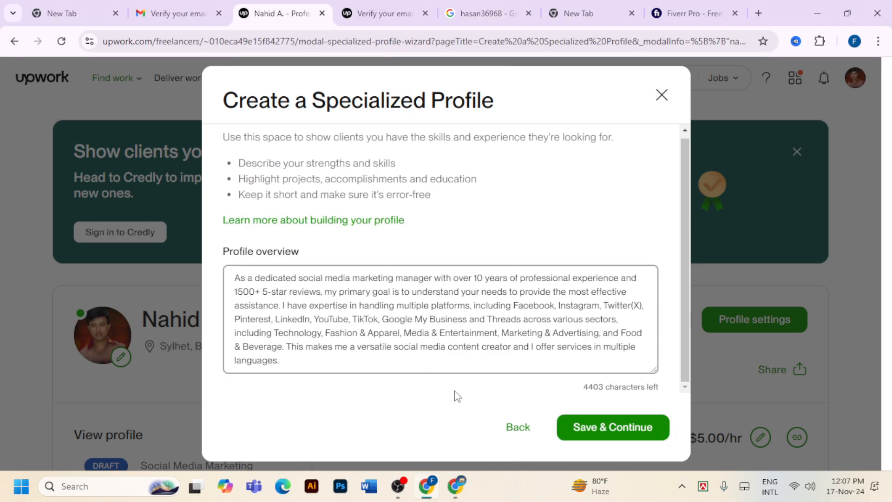
left_click(615, 427)
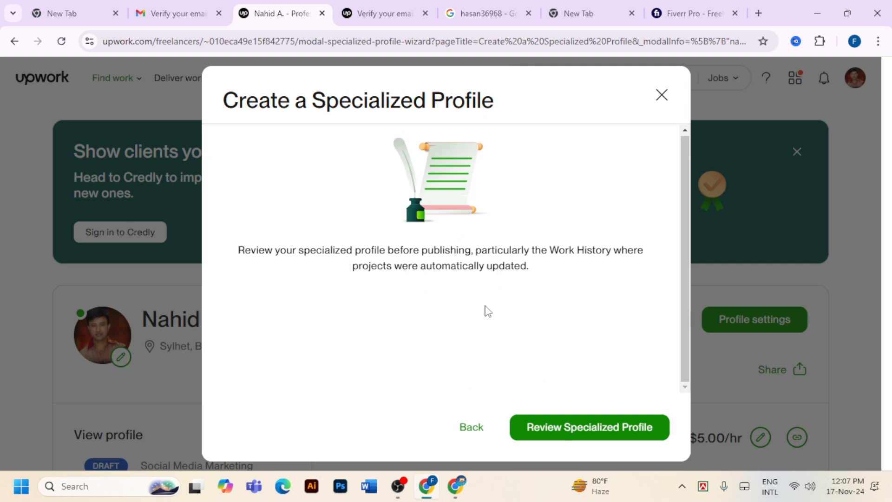
left_click(578, 427)
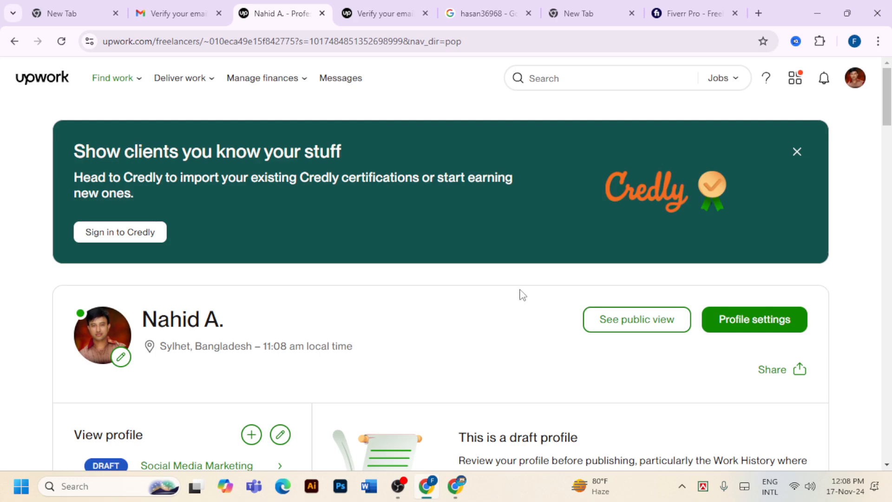
scroll(521, 295, "down", 3)
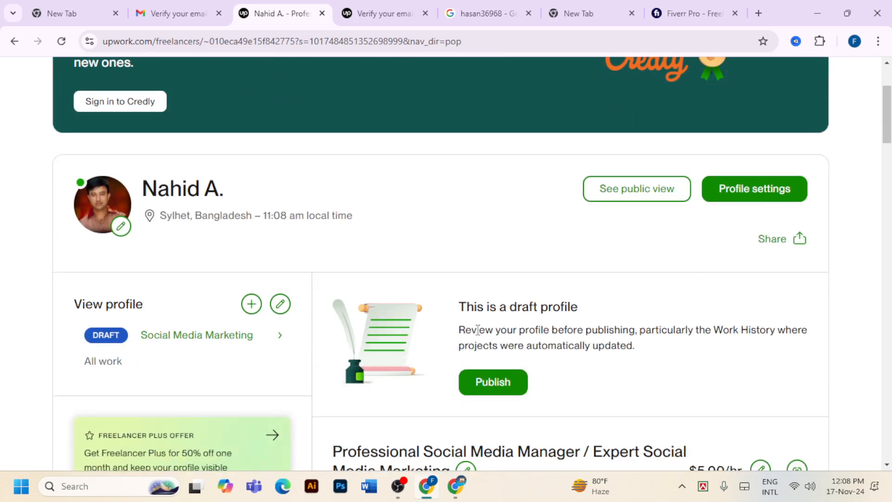
scroll(447, 224, "down", 1)
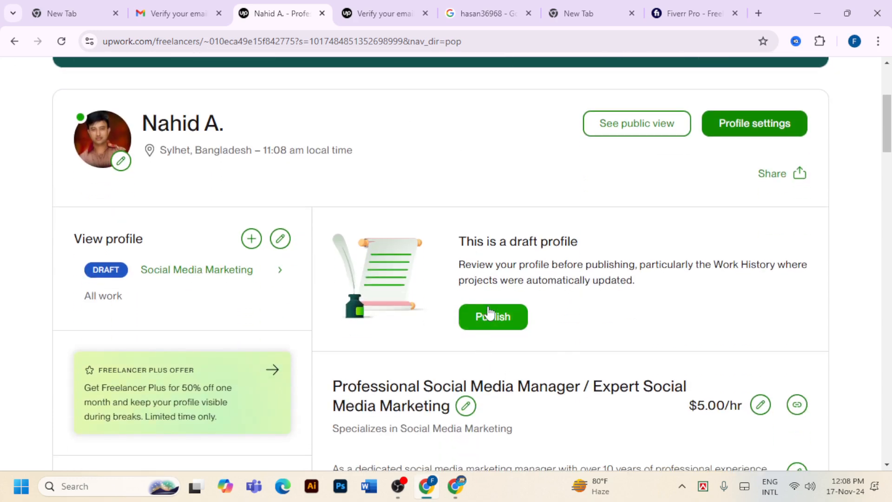
left_click(502, 320)
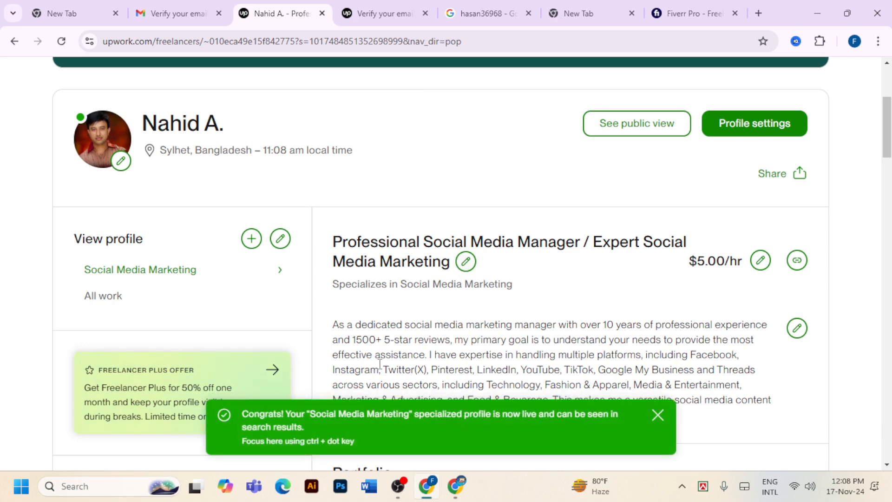
Review the All work profile titled Professional Digital Marketer & Seo Expert, then open Profile settings
scroll(424, 240, "down", 1)
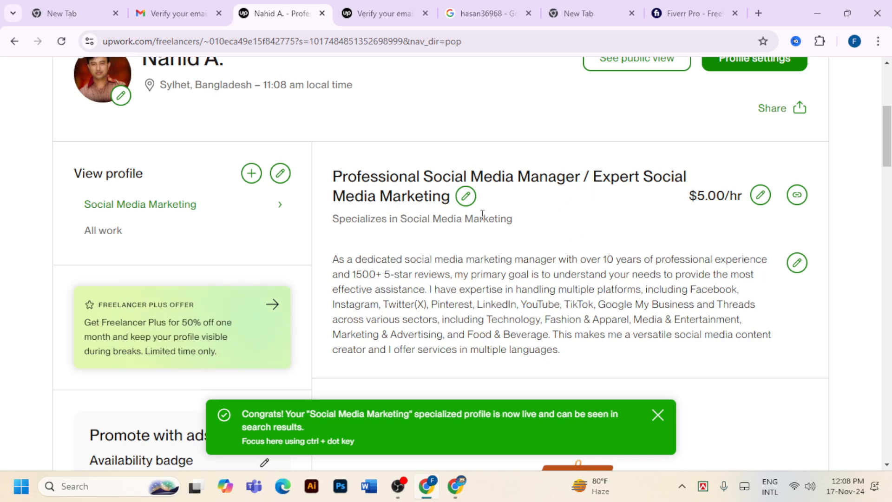
left_click(124, 229)
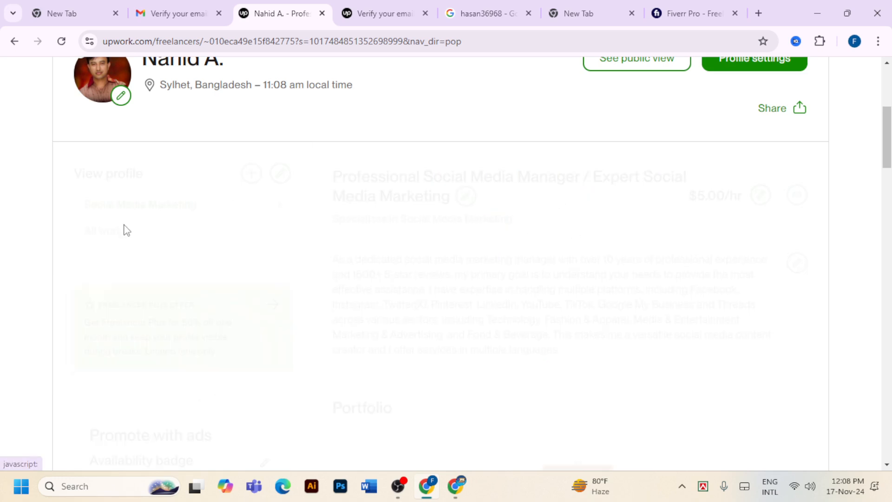
left_click(81, 230)
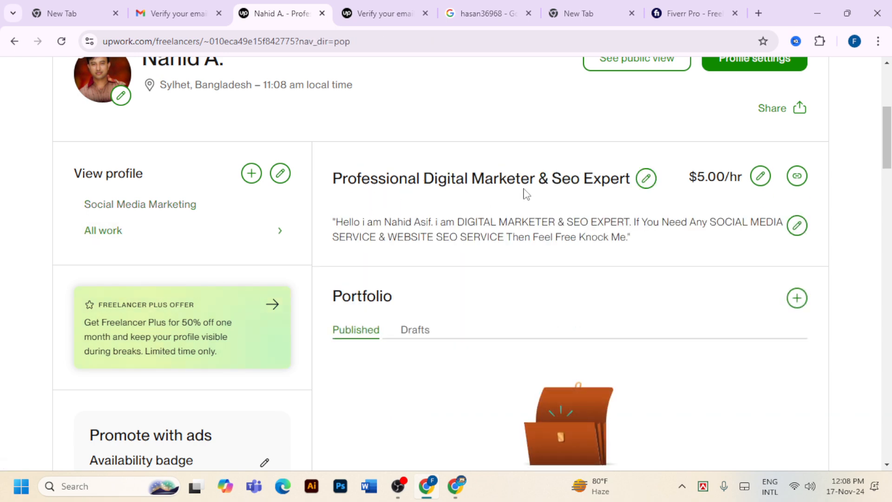
scroll(844, 211, "down", 12)
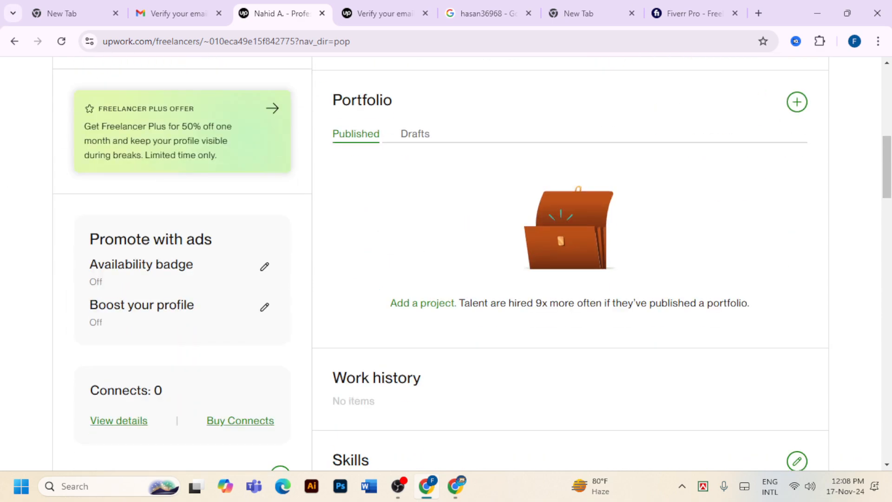
scroll(573, 189, "down", 3)
scroll(547, 192, "up", 10)
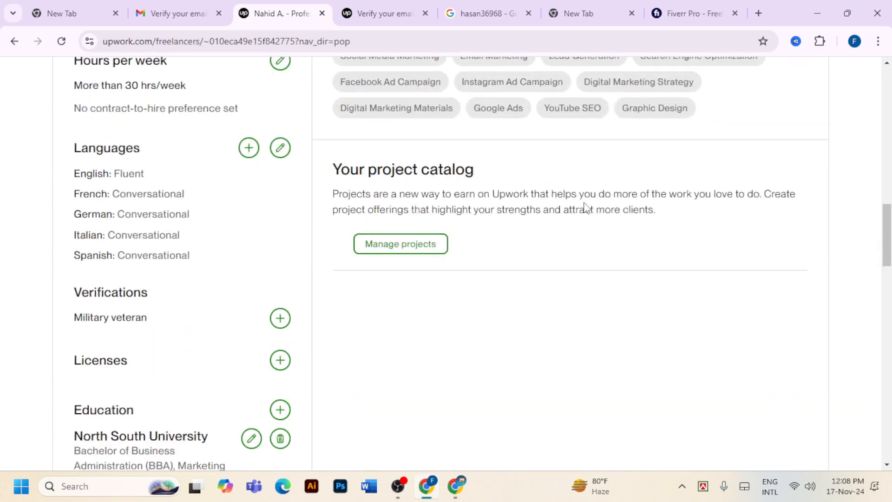
scroll(590, 205, "up", 10)
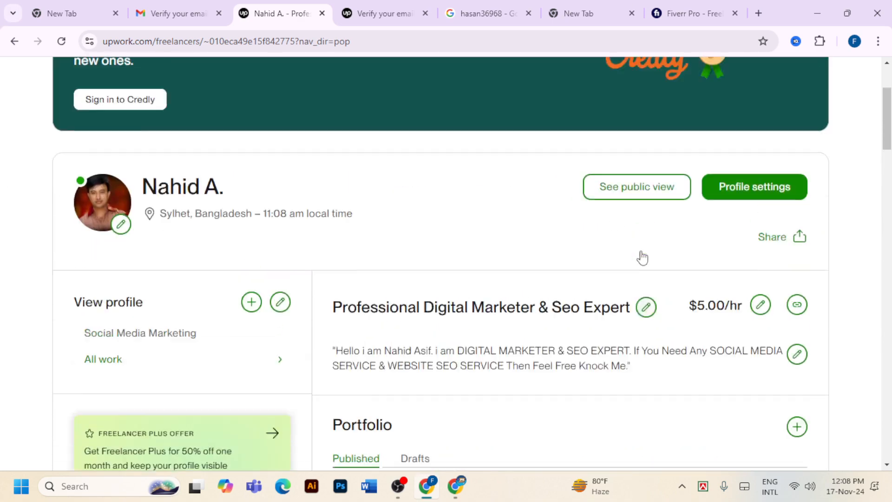
scroll(534, 276, "down", 2)
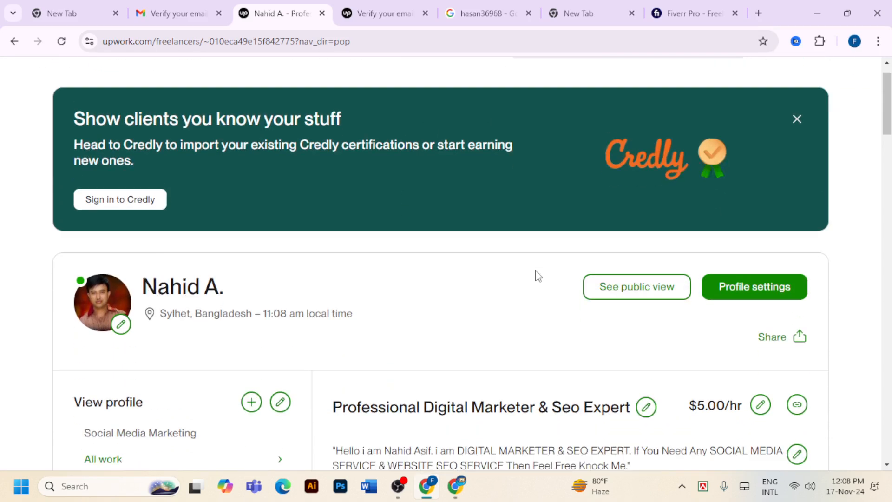
scroll(556, 291, "up", 2)
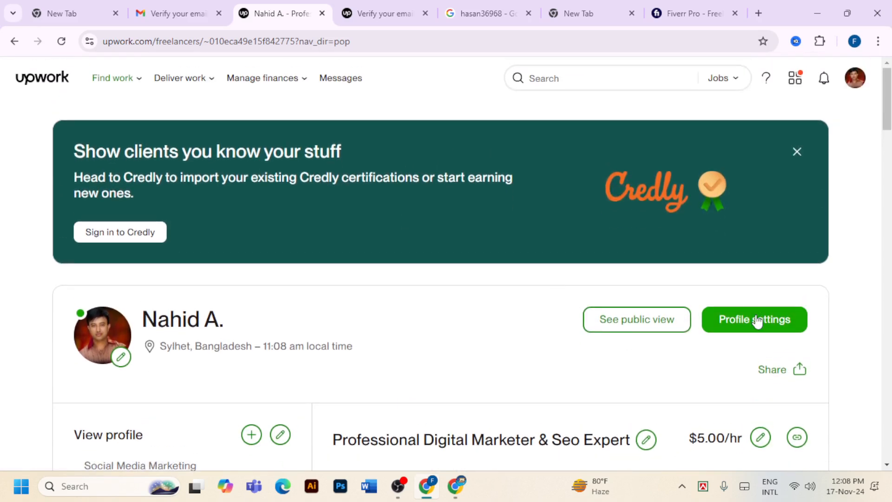
left_click(755, 321)
scroll(604, 300, "down", 5)
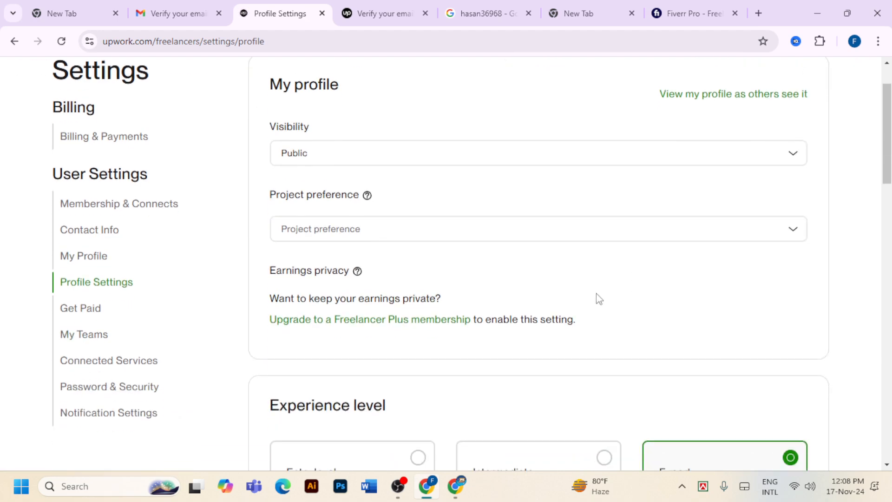
scroll(564, 288, "down", 8)
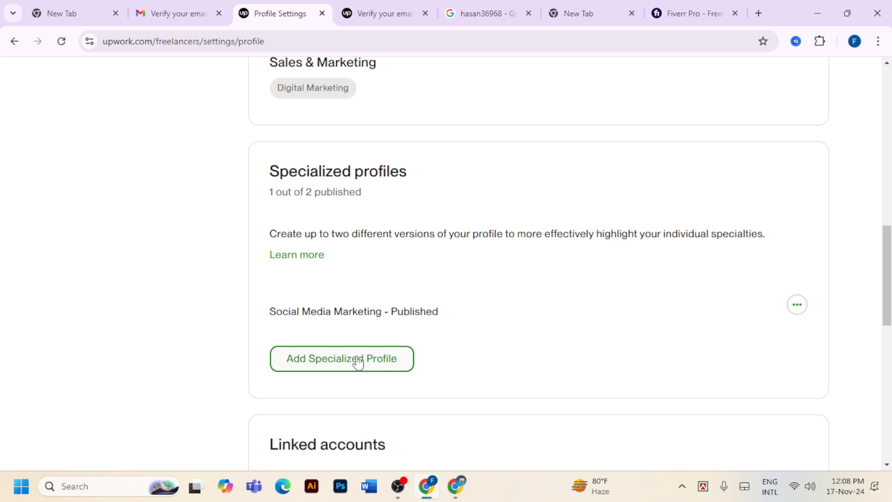
scroll(367, 358, "down", 3)
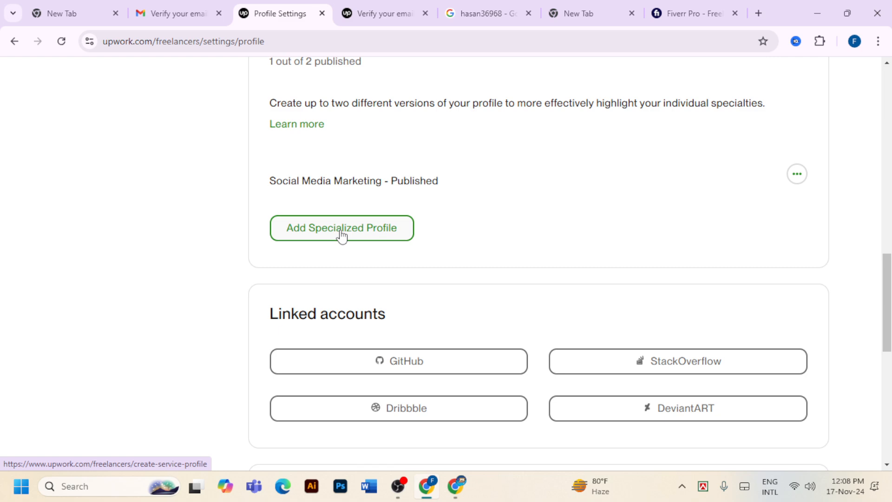
scroll(342, 237, "up", 15)
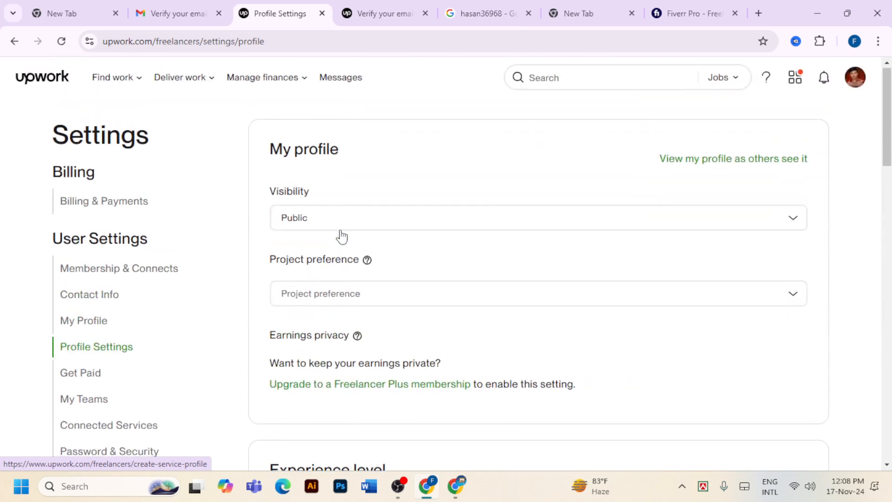
left_click(856, 79)
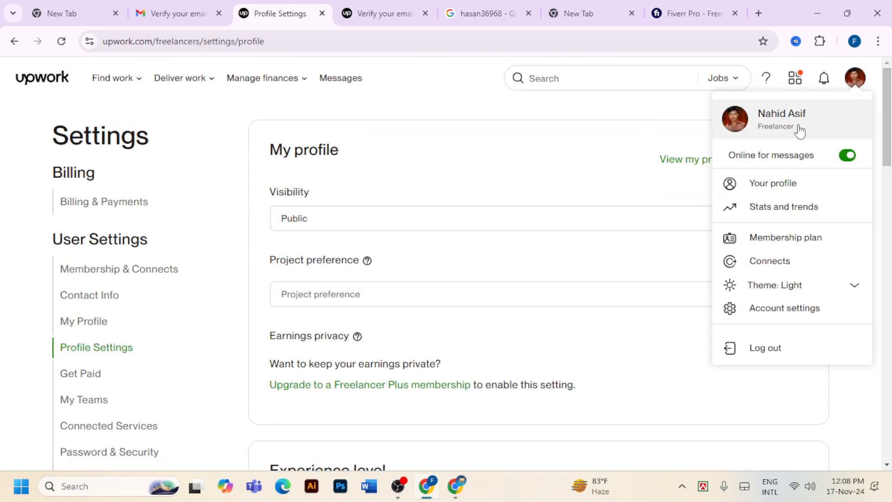
left_click(815, 191)
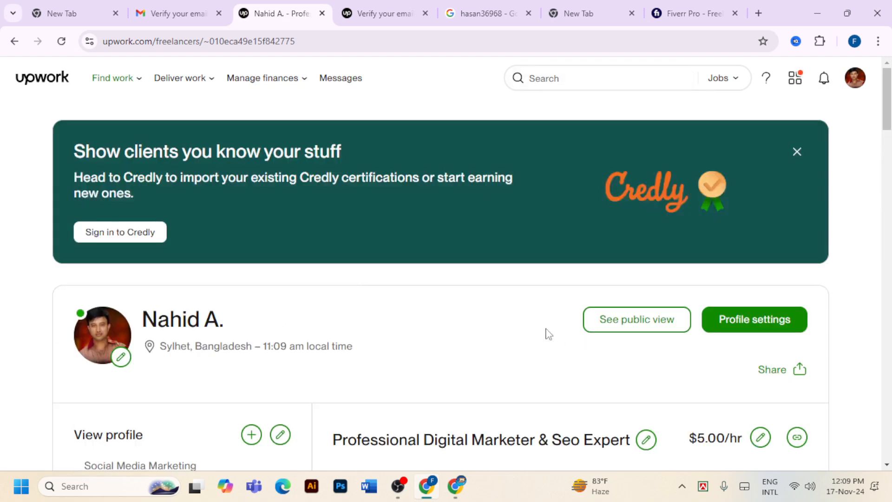
scroll(492, 253, "down", 5)
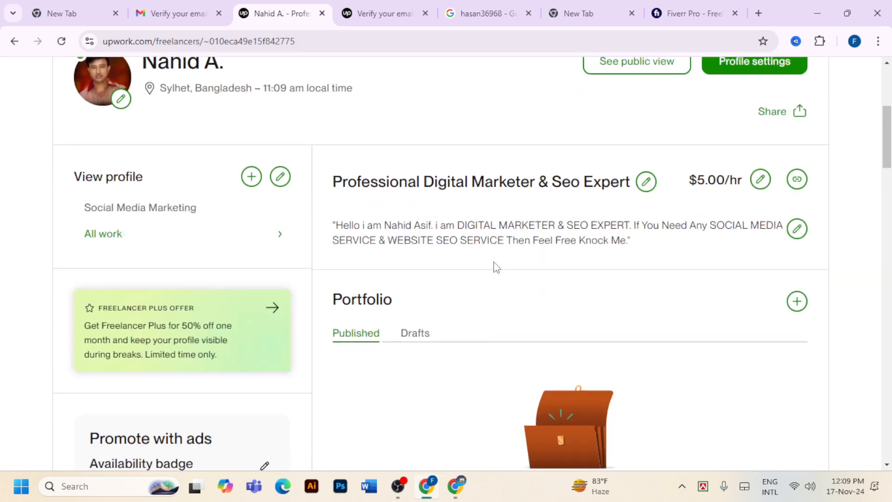
scroll(514, 215, "down", 7)
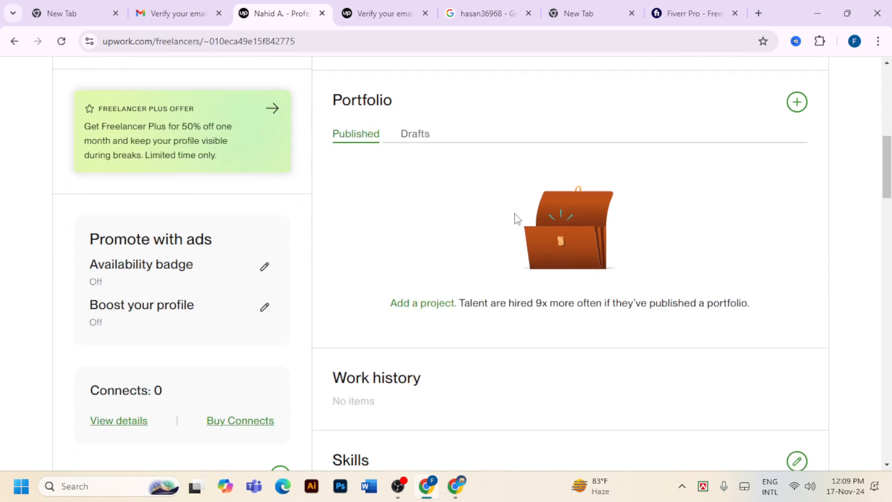
scroll(518, 226, "down", 8)
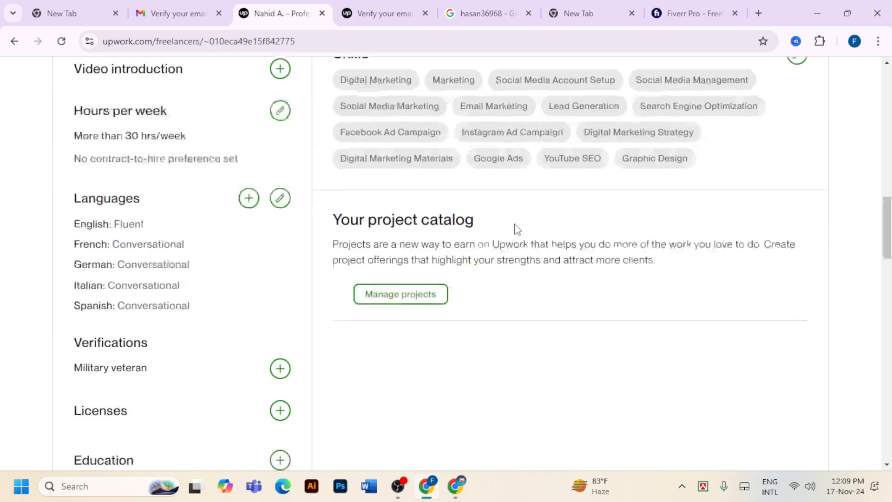
scroll(518, 230, "up", 20)
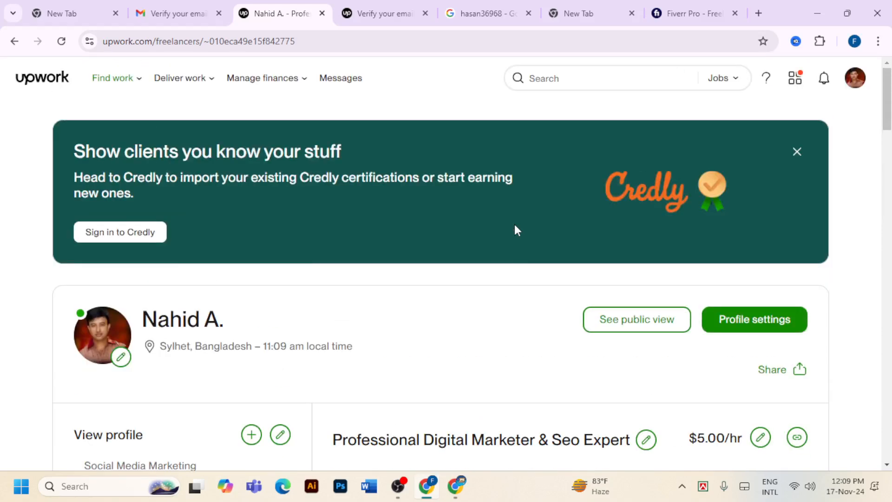
scroll(380, 320, "down", 3)
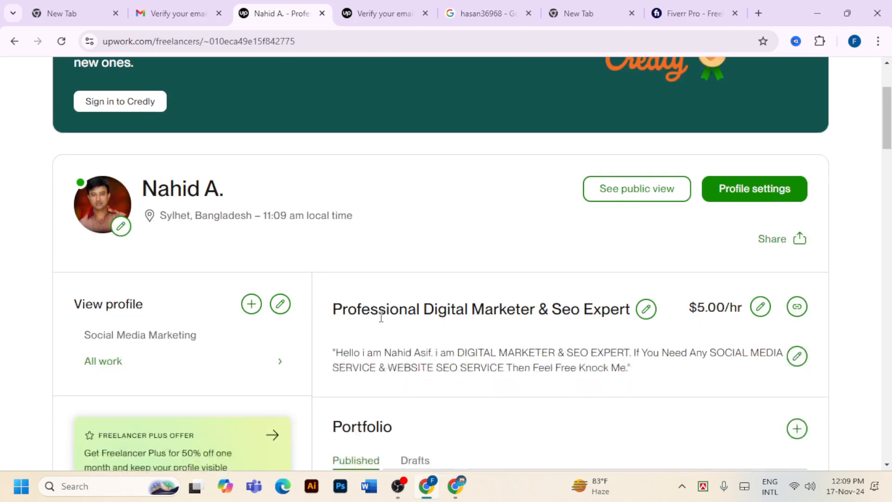
scroll(381, 316, "up", 3)
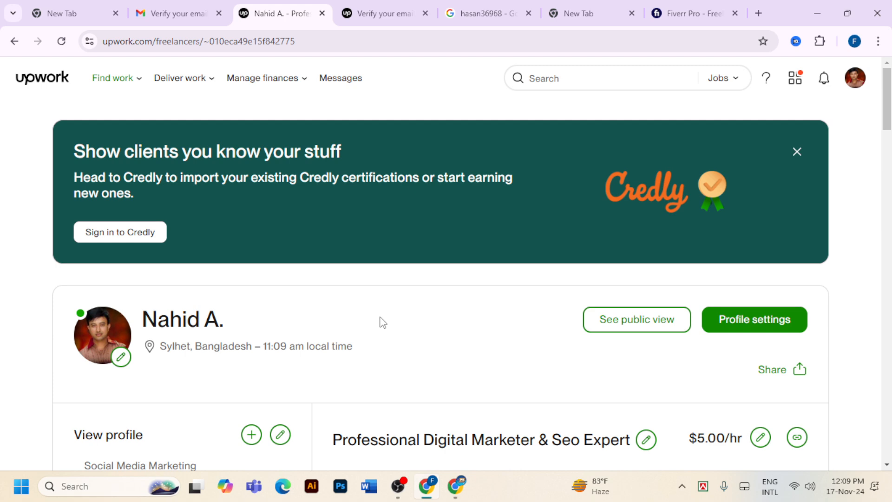
scroll(382, 323, "down", 4)
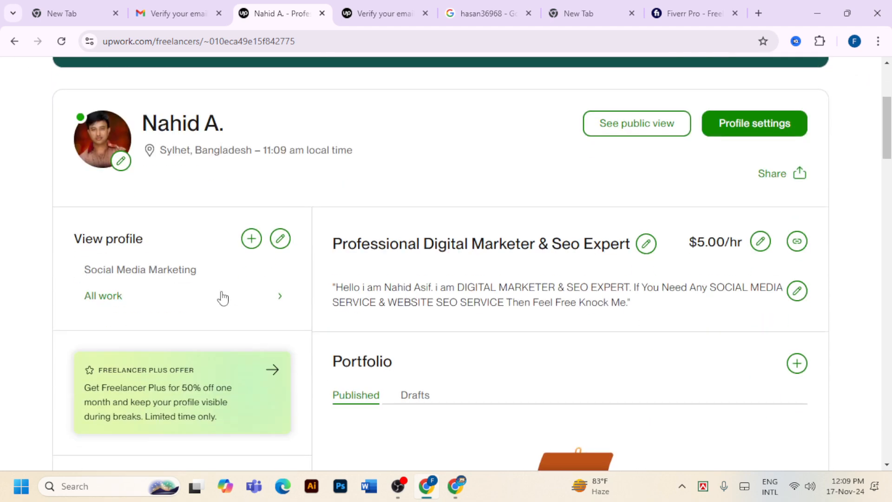
left_click(166, 278)
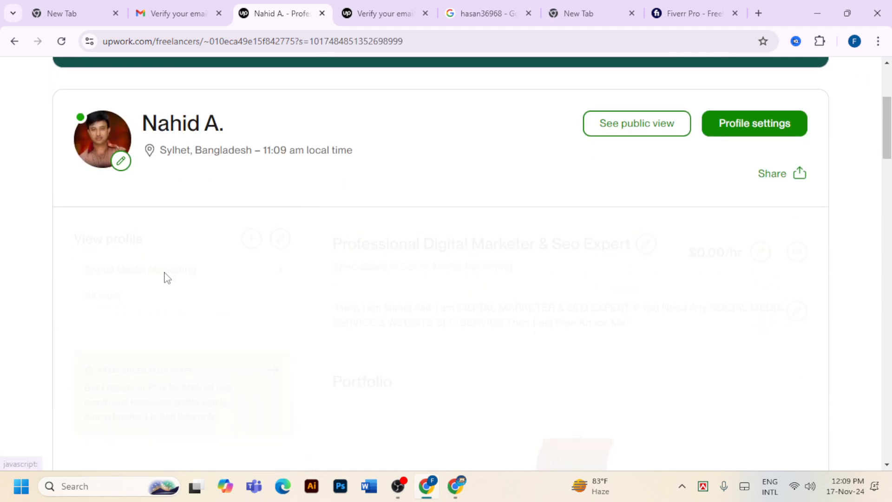
left_click(130, 303)
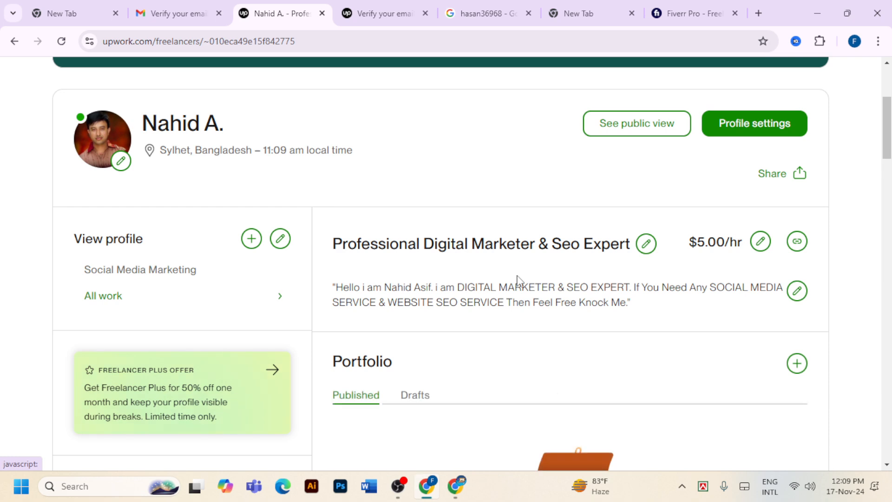
left_click(183, 273)
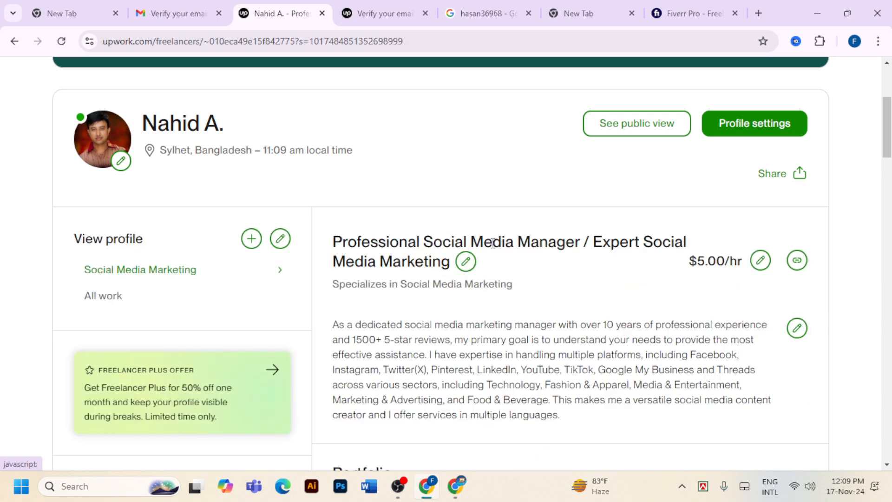
left_click(104, 304)
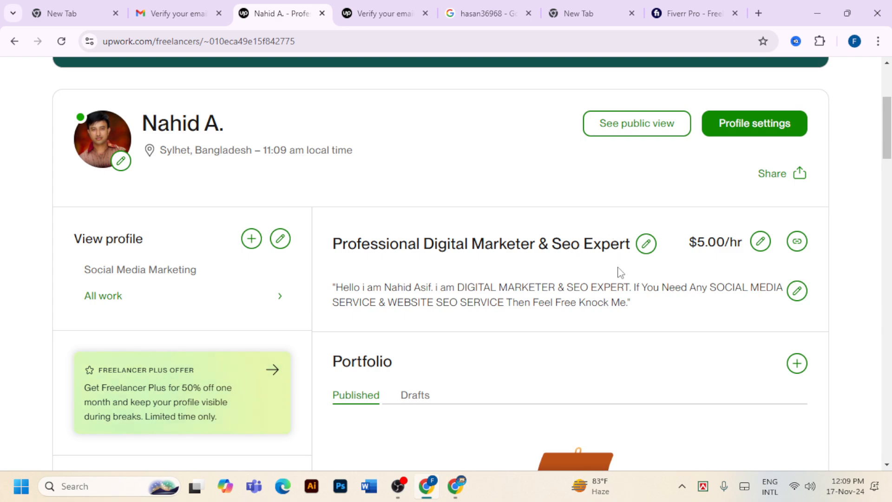
scroll(617, 281, "down", 10)
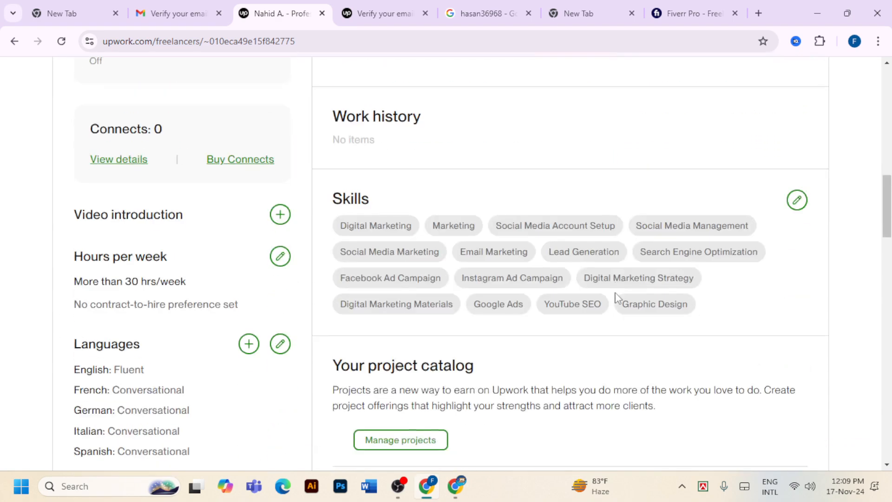
scroll(616, 297, "up", 10)
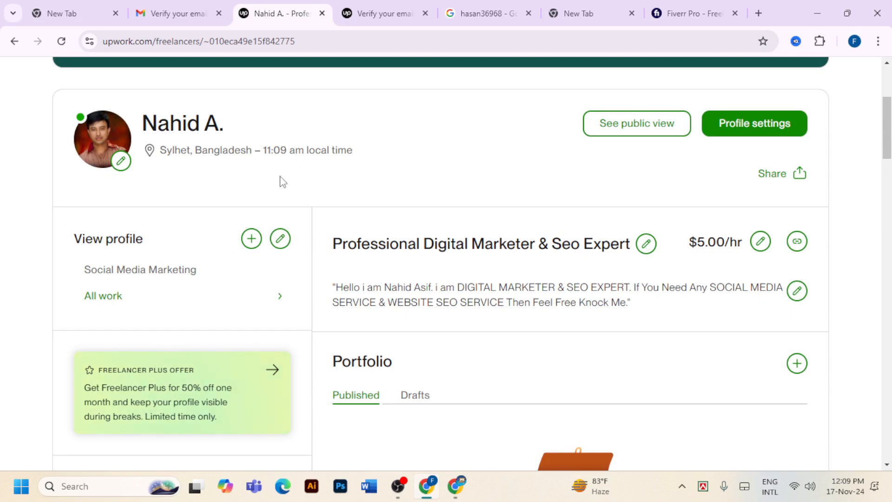
scroll(283, 182, "up", 4)
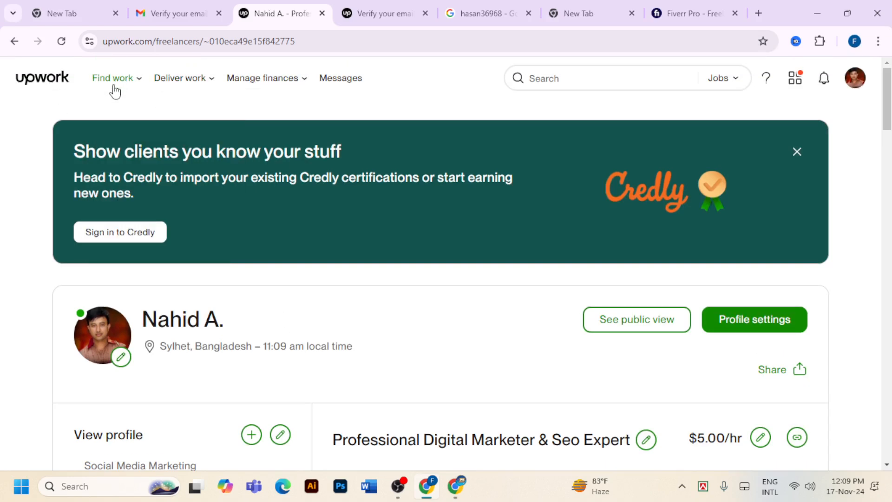
Browse the Best Matches job feed, then open the 70% Complete your profile checklist
mouse_move(115, 86)
left_click(116, 111)
scroll(353, 284, "down", 3)
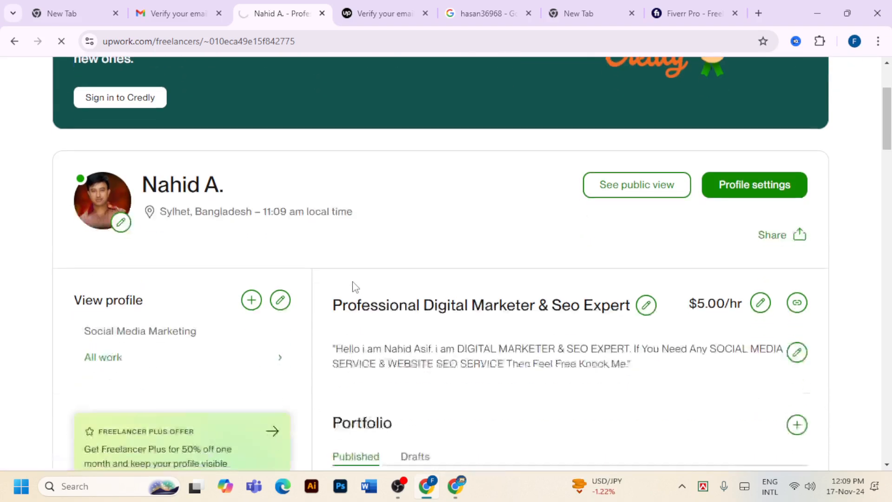
scroll(354, 287, "down", 15)
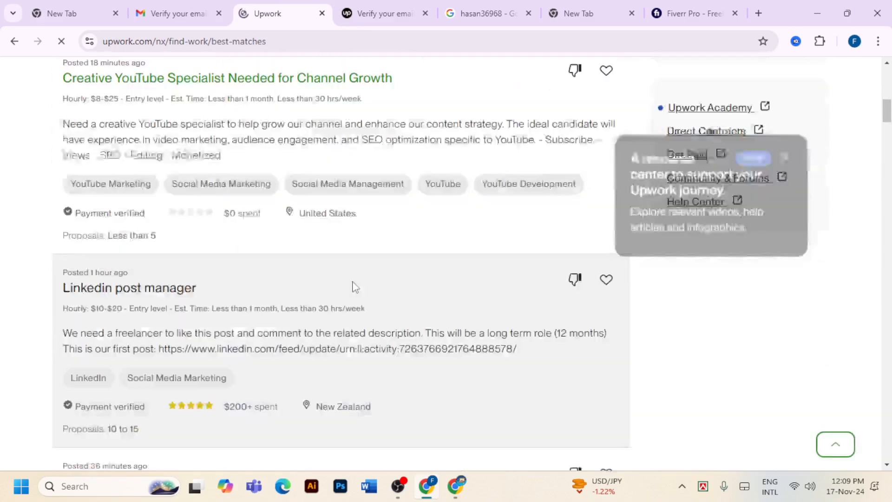
scroll(354, 288, "down", 12)
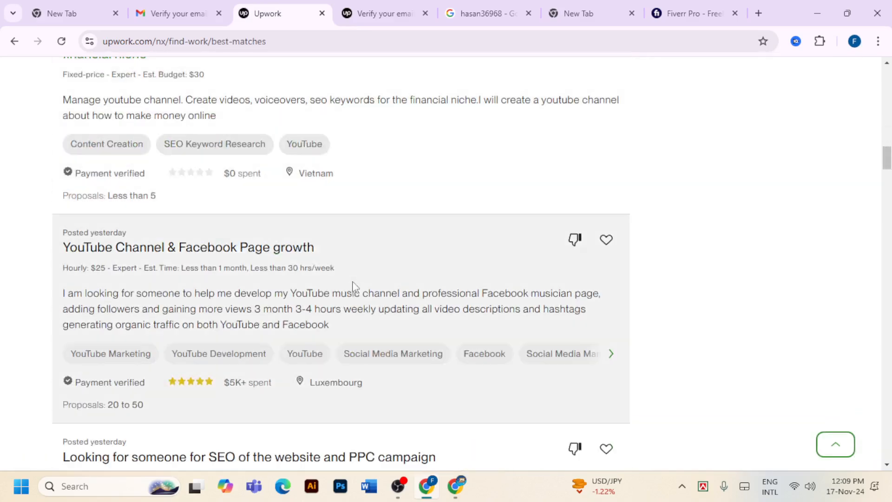
scroll(299, 324, "up", 10)
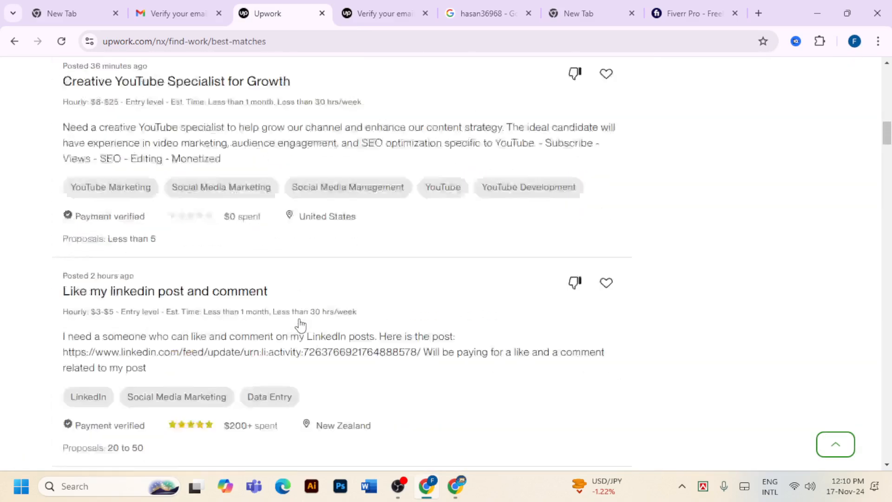
scroll(300, 324, "up", 12)
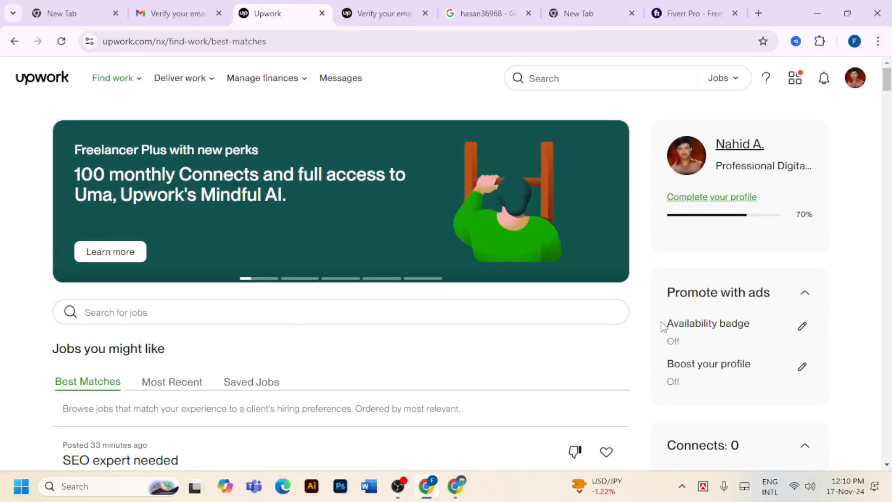
left_click(697, 198)
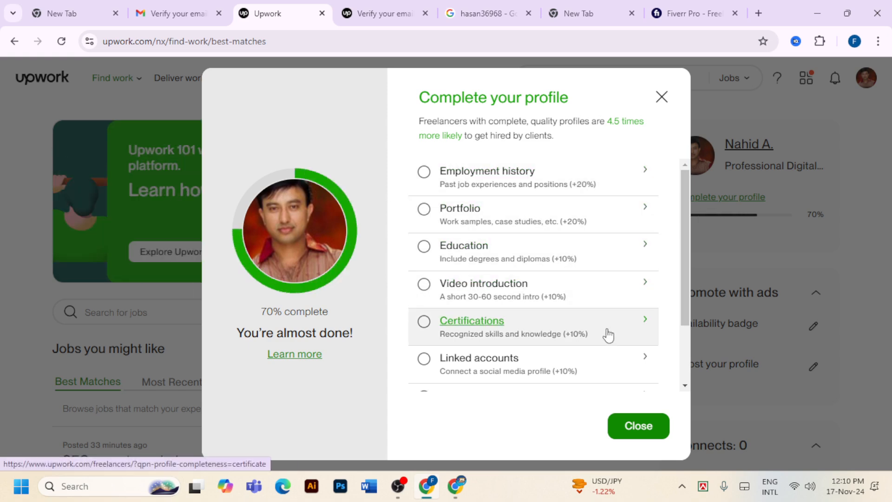
scroll(611, 356, "down", 3)
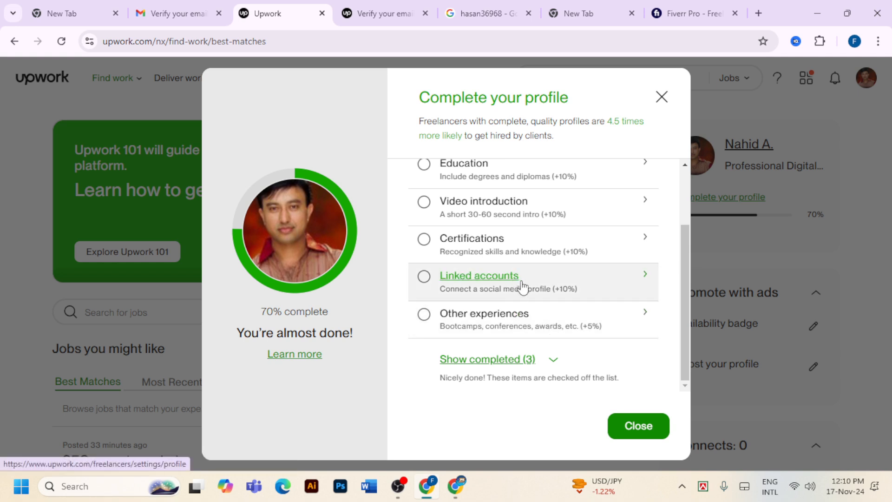
scroll(522, 286, "up", 2)
scroll(523, 286, "up", 1)
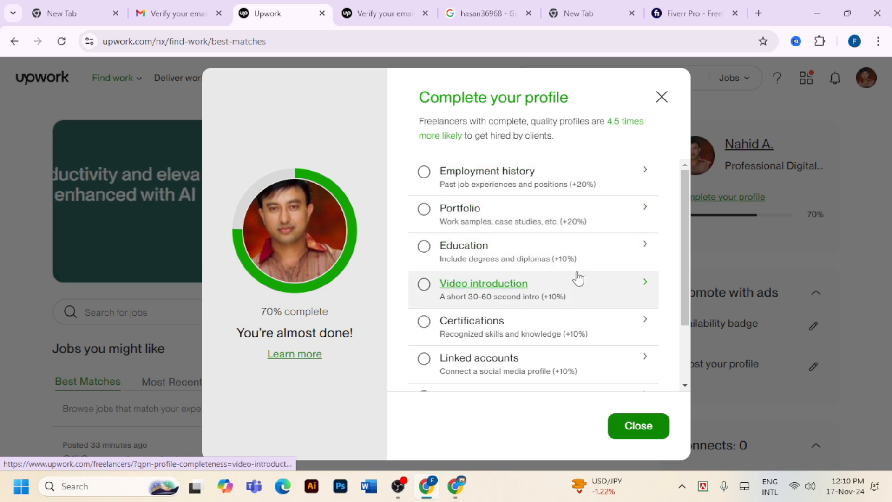
scroll(598, 370, "down", 1)
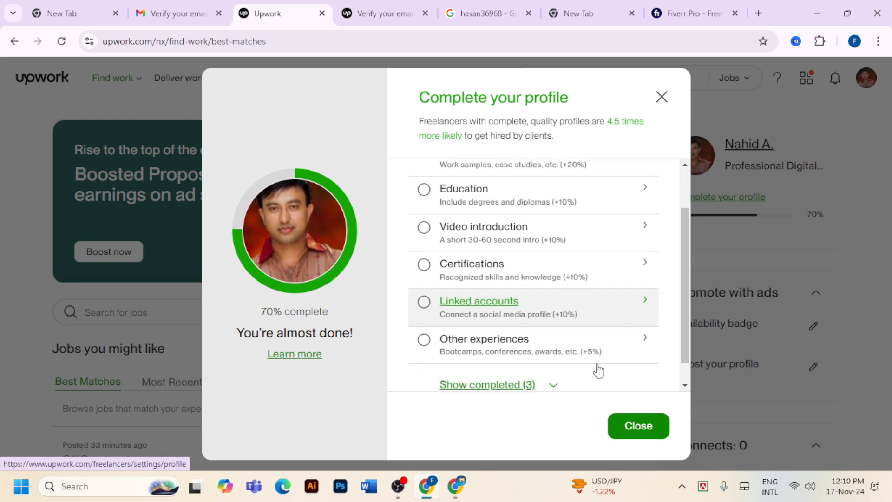
scroll(599, 370, "down", 1)
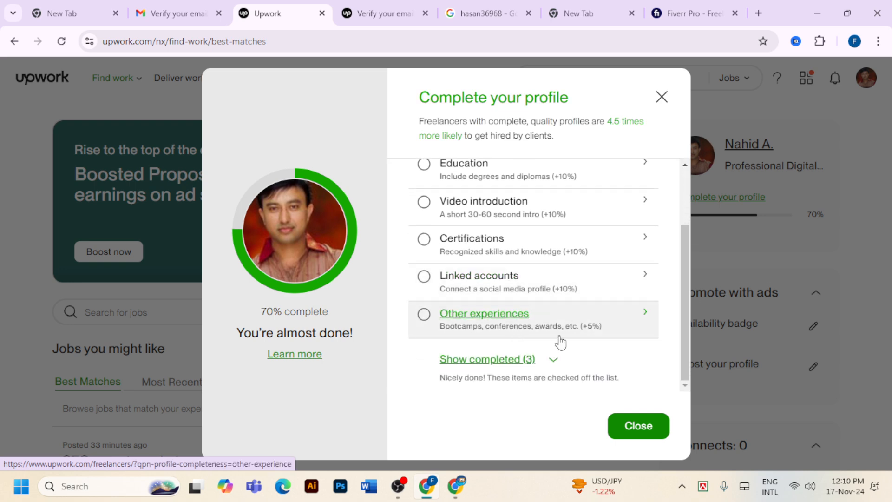
scroll(582, 227, "up", 2)
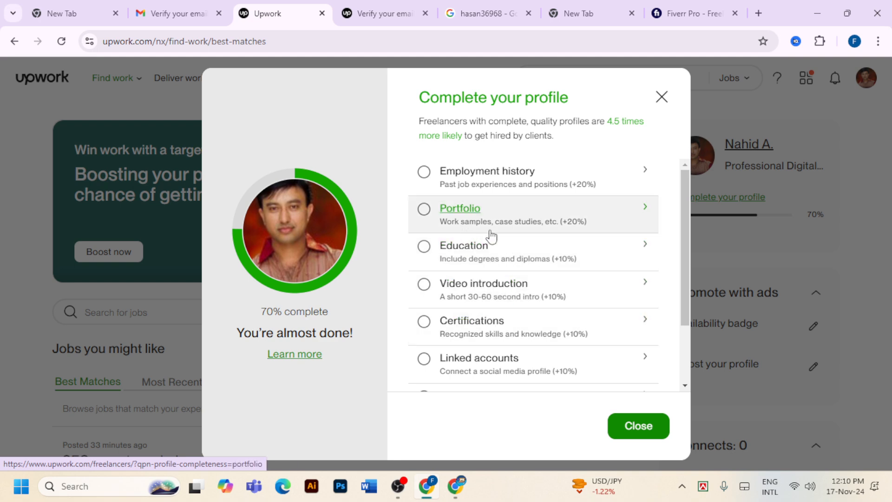
left_click(662, 97)
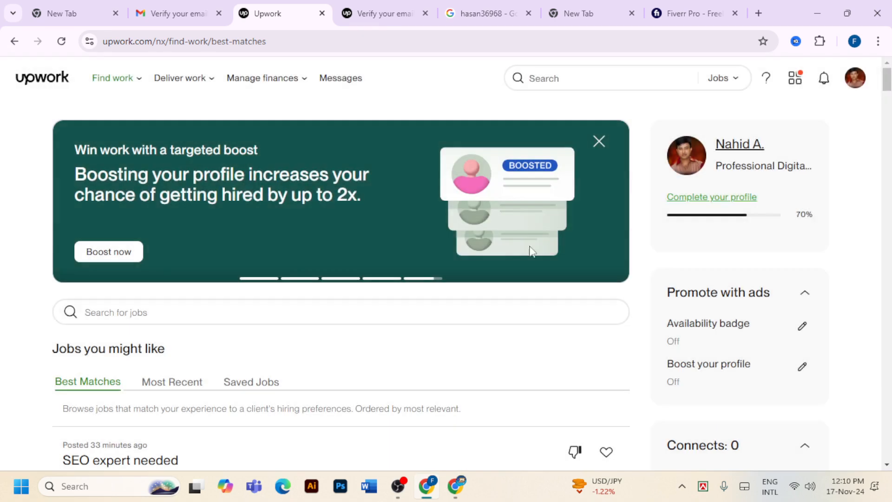
scroll(584, 299, "down", 3)
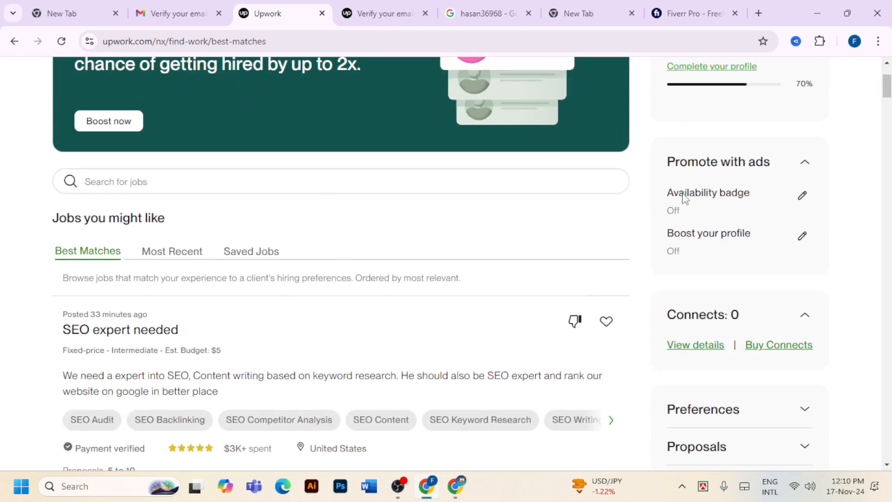
scroll(693, 331, "down", 3)
scroll(690, 321, "down", 1)
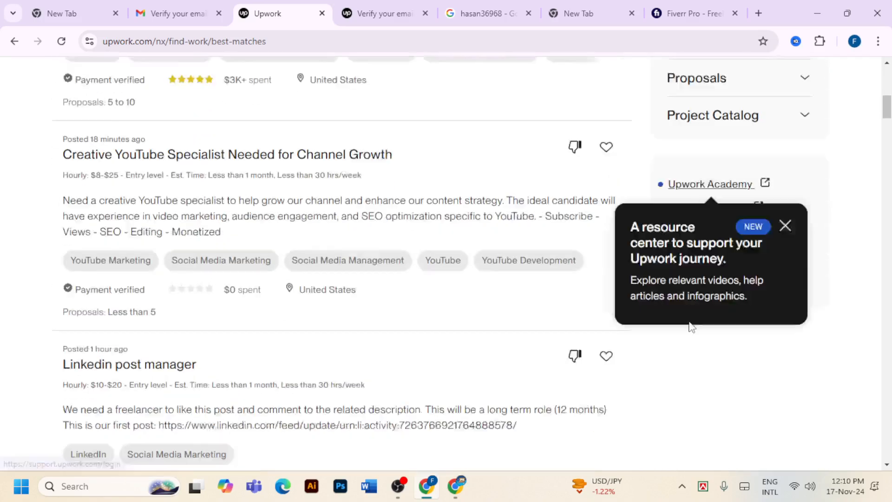
scroll(690, 325, "down", 1)
scroll(690, 325, "up", 9)
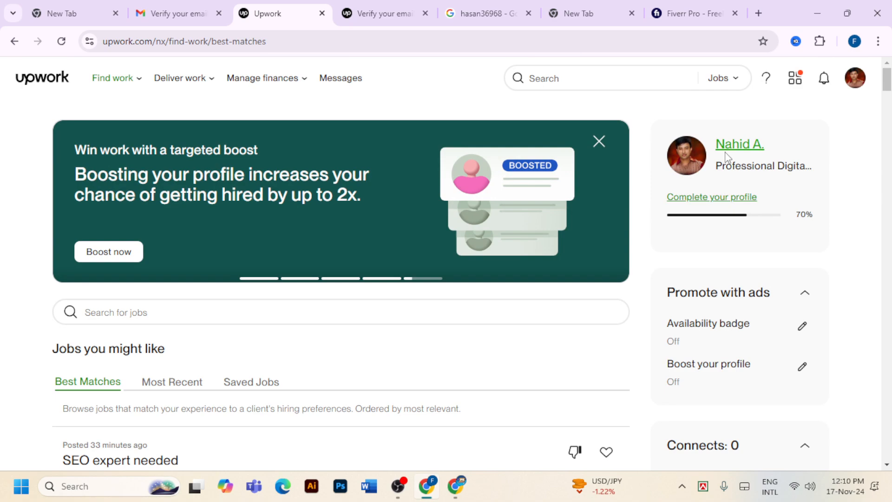
Open the freelancer profile page and look through it
left_click(737, 145)
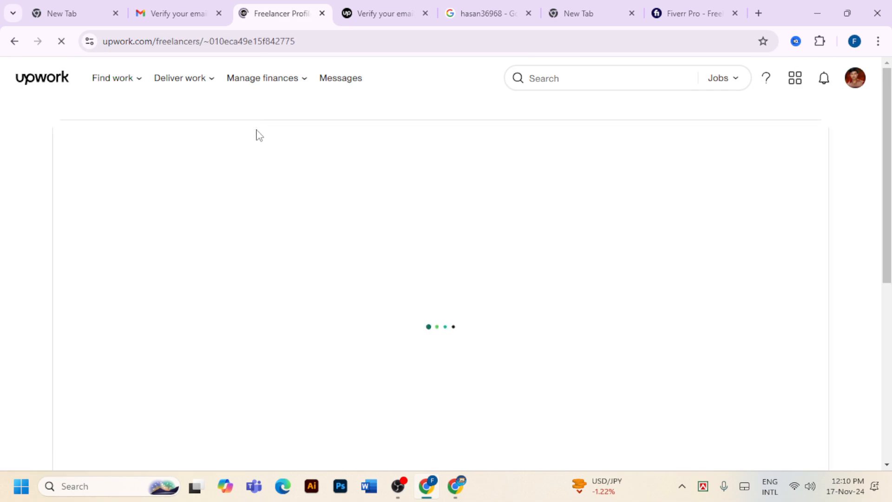
scroll(418, 225, "down", 5)
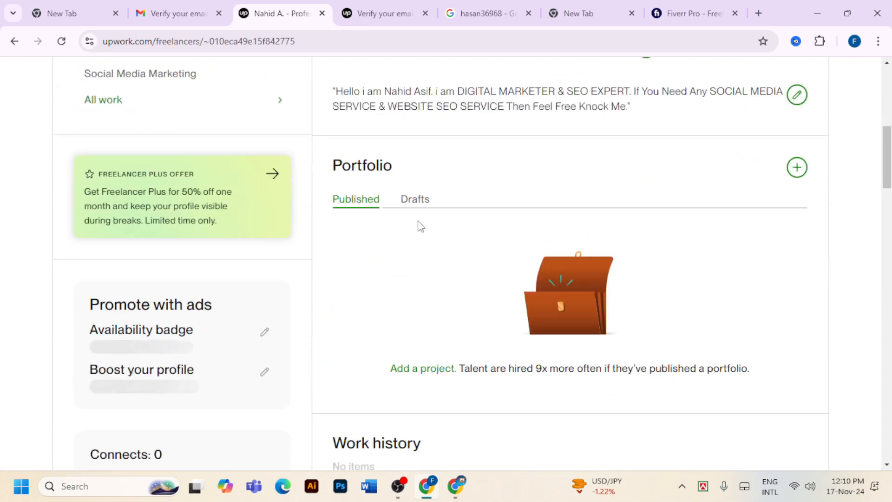
scroll(419, 226, "down", 7)
scroll(419, 227, "up", 15)
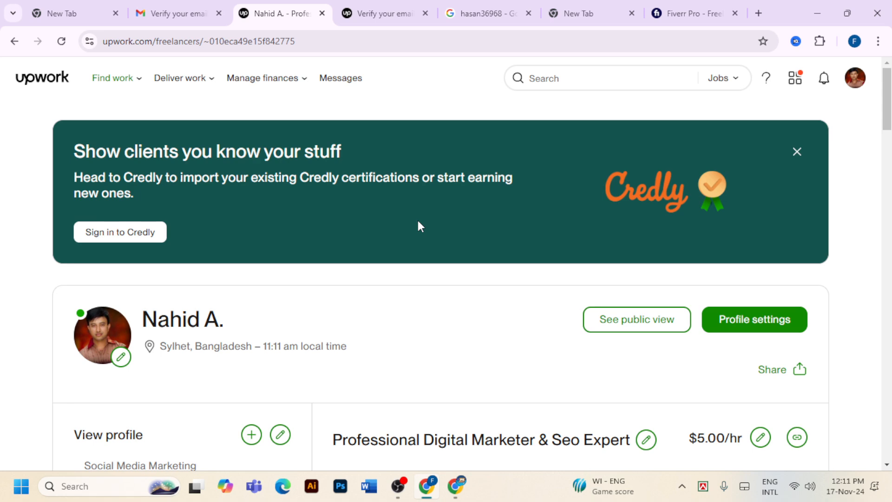
scroll(467, 395, "down", 3)
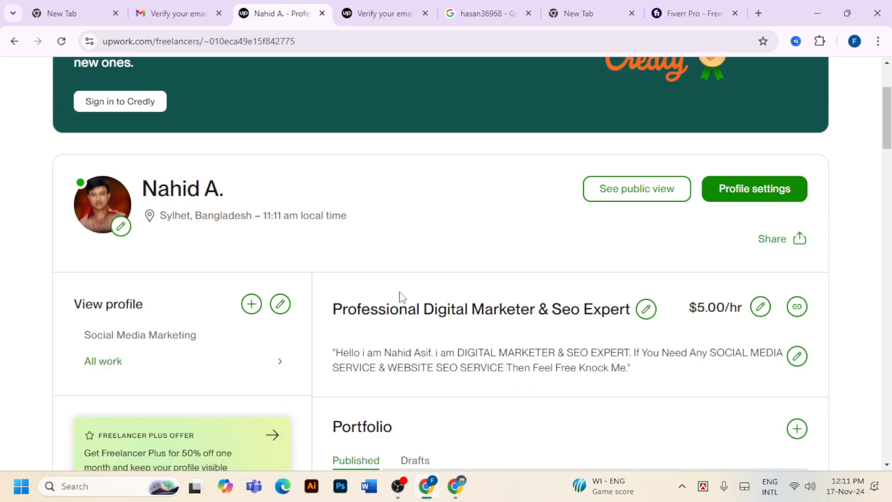
scroll(402, 297, "down", 3)
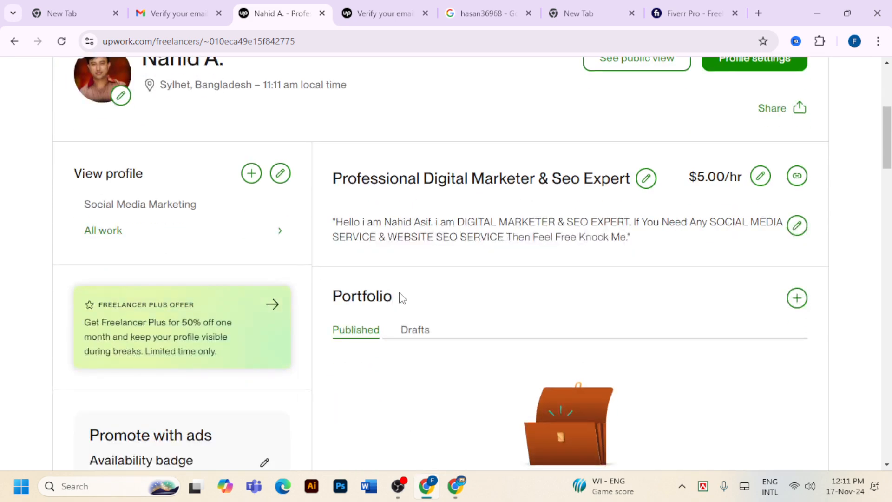
scroll(402, 297, "up", 6)
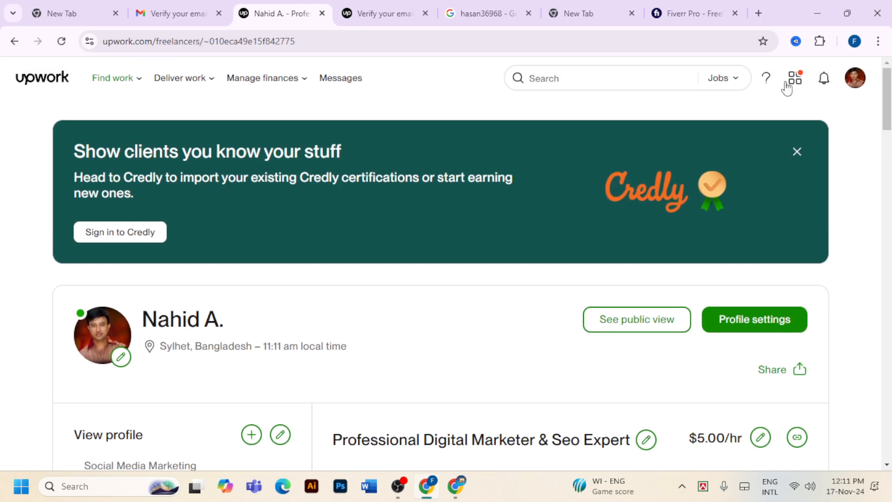
Dismiss the Credly certification banner, recheck the profile and its web address, then go to Messages
left_click(796, 153)
scroll(363, 218, "down", 2)
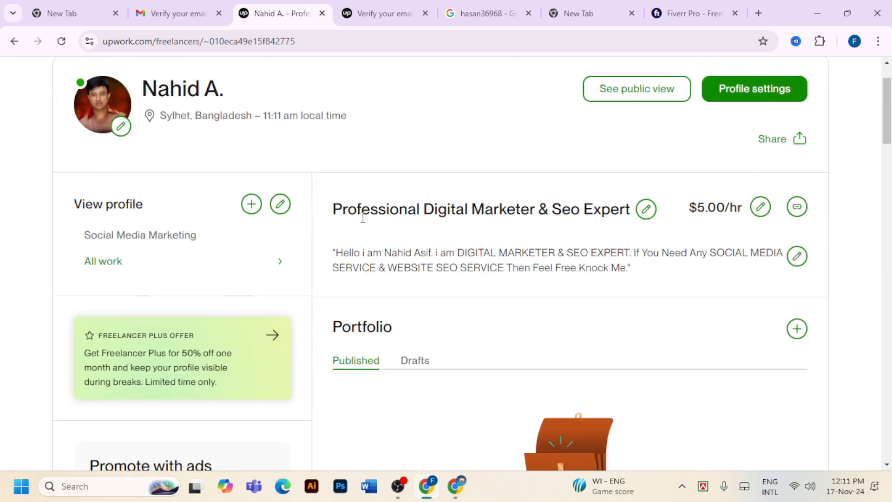
scroll(361, 224, "down", 3)
scroll(361, 225, "up", 5)
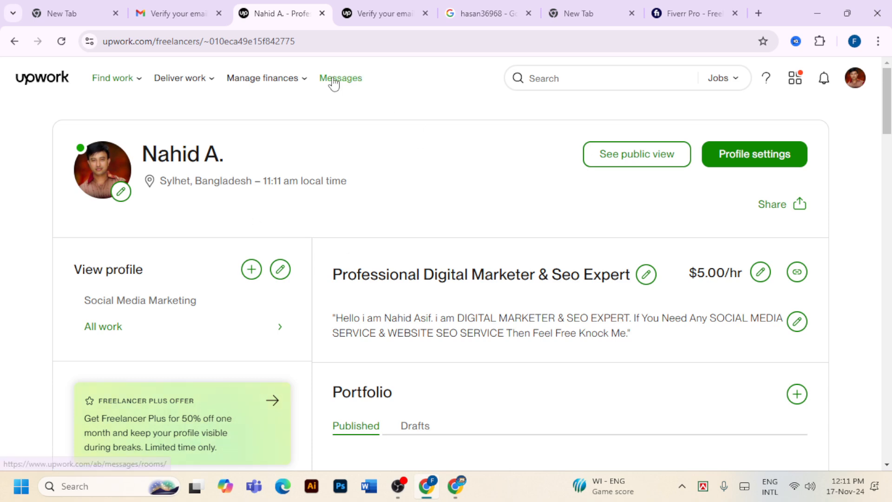
left_click(315, 35)
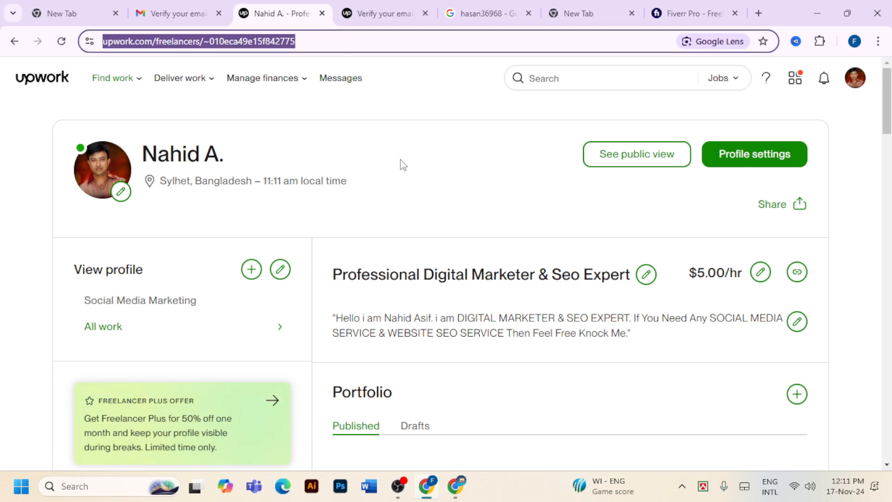
scroll(417, 170, "down", 6)
scroll(438, 200, "down", 1)
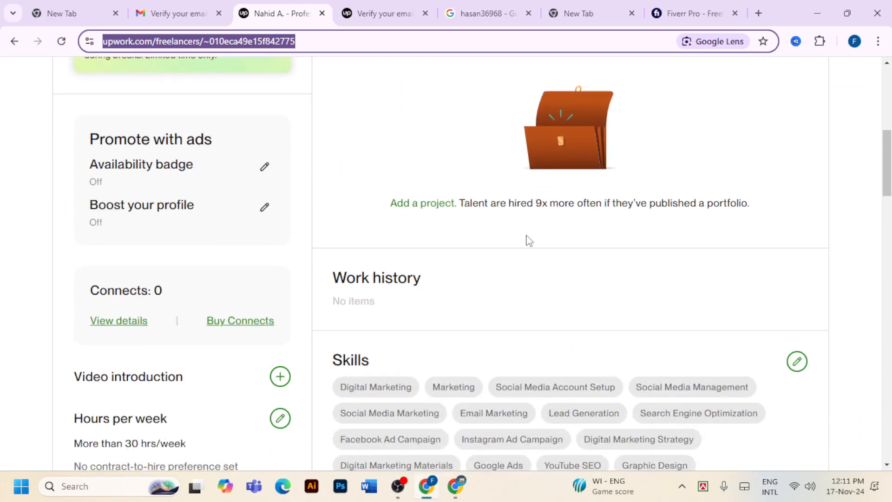
scroll(528, 241, "up", 3)
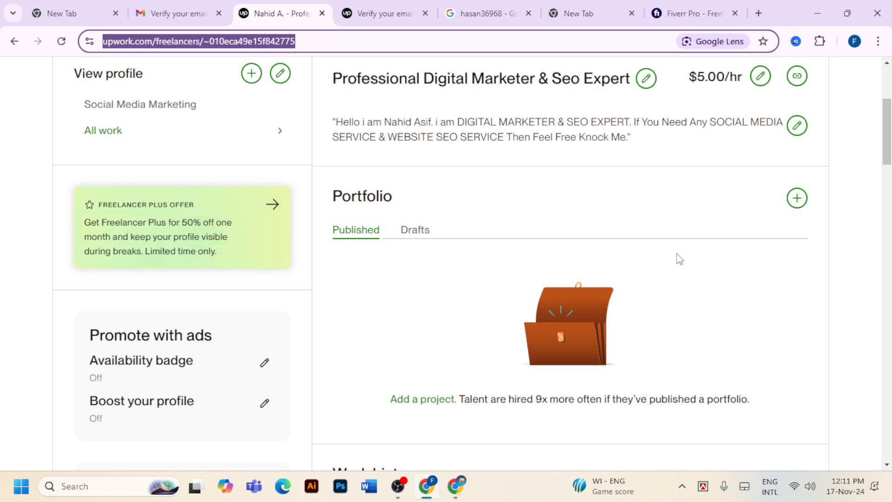
scroll(677, 257, "up", 4)
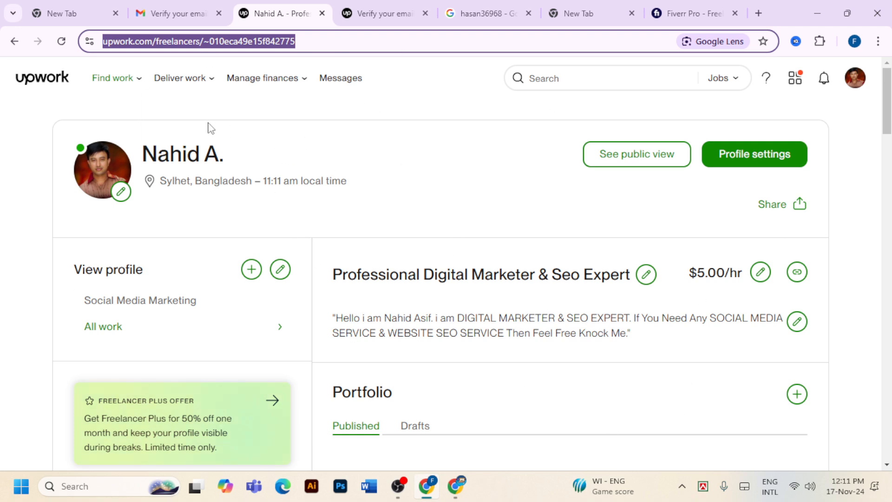
left_click(337, 79)
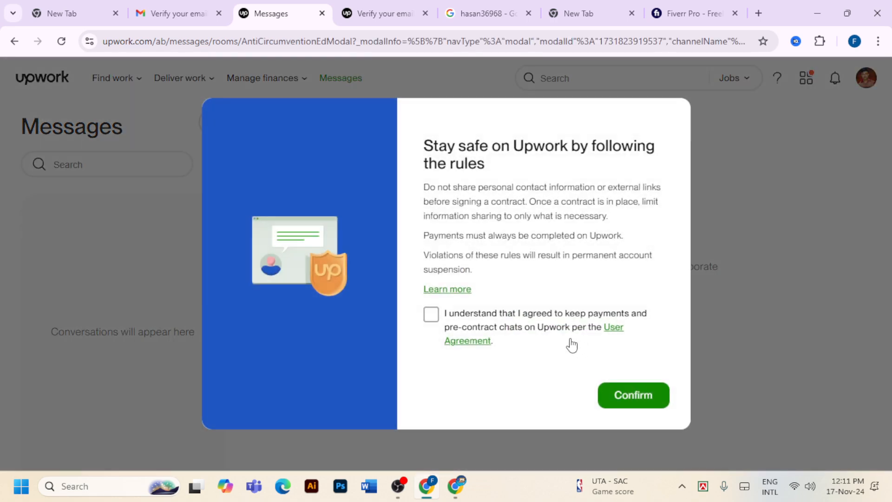
Accept the messaging safety rules, dismiss the desktop-alerts notice, and return to the freelancer profile
left_click(431, 315)
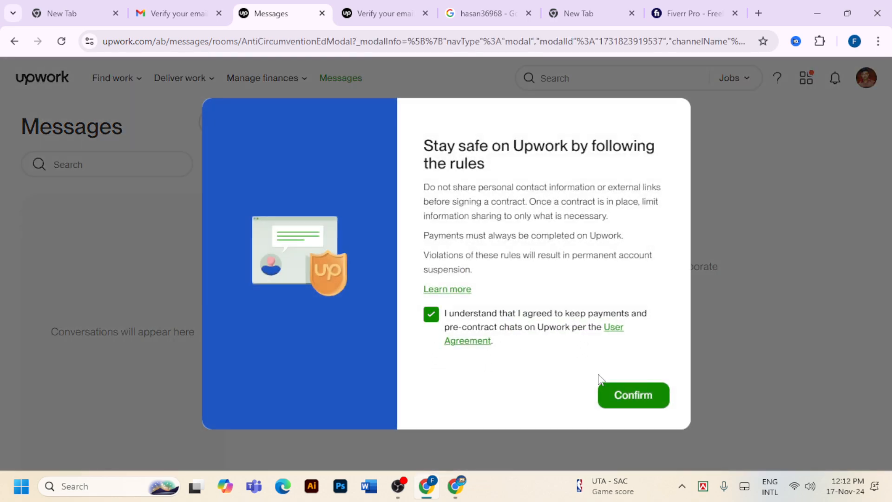
left_click(633, 399)
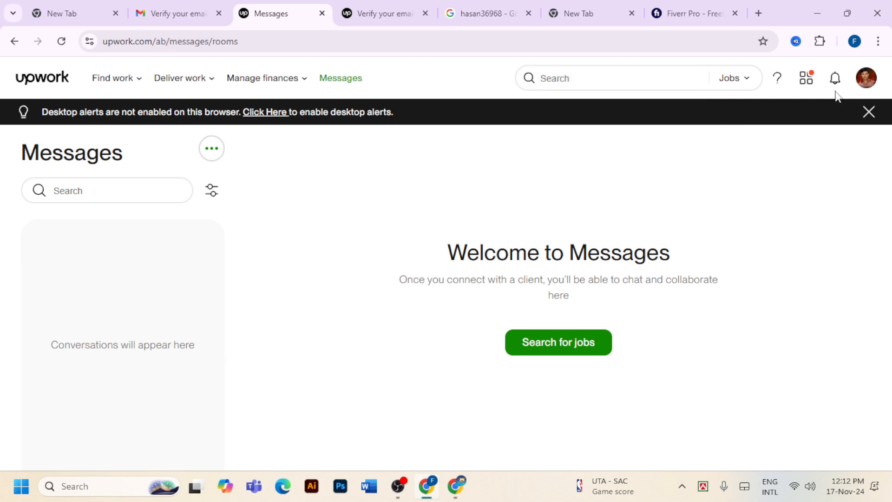
left_click(865, 82)
left_click(870, 113)
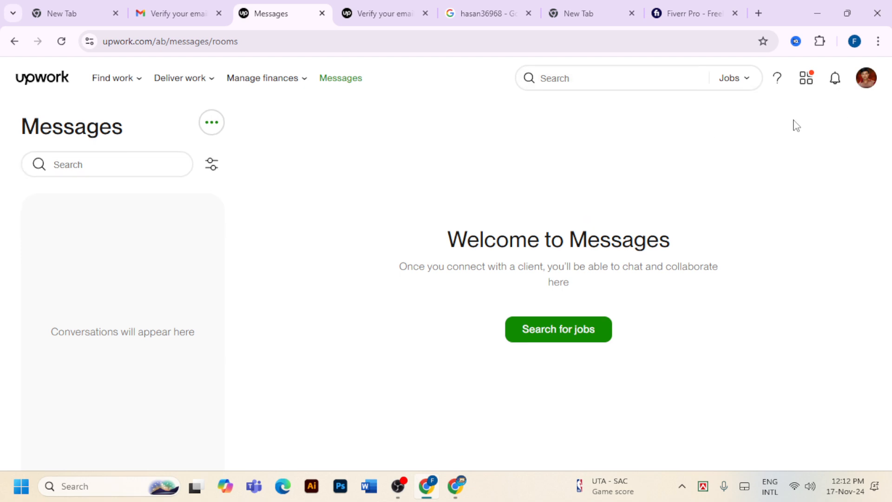
left_click(115, 80)
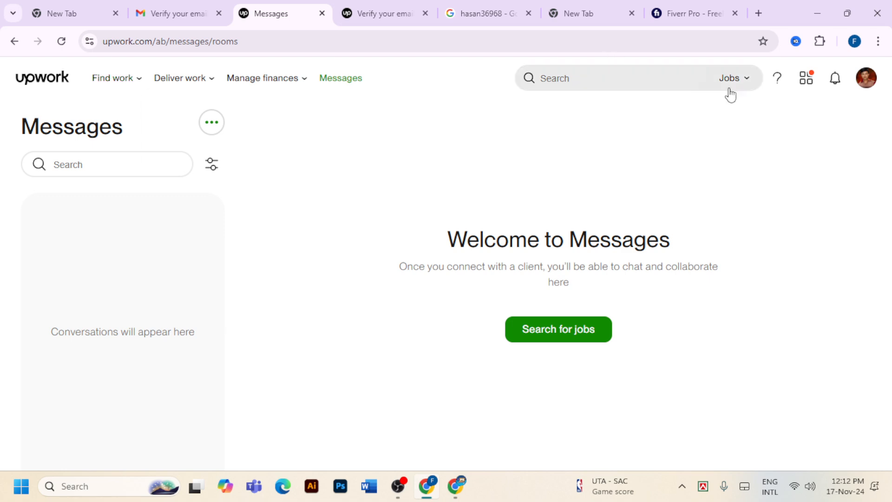
left_click(865, 82)
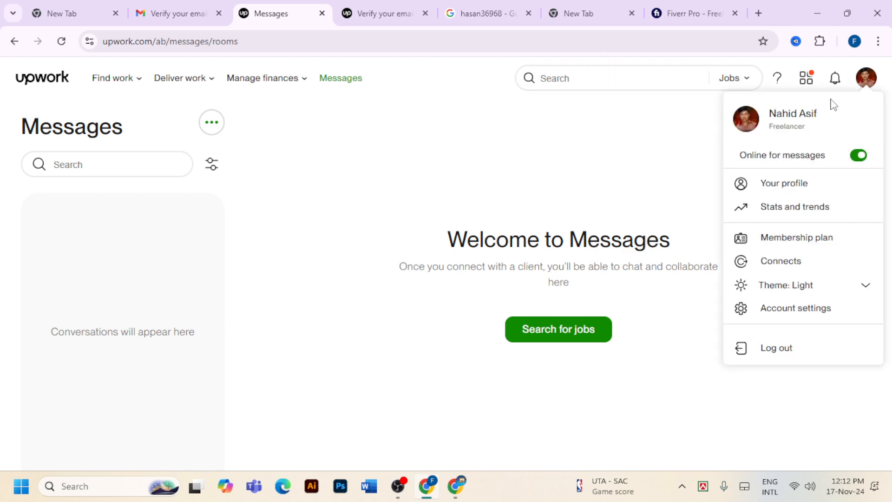
left_click(811, 116)
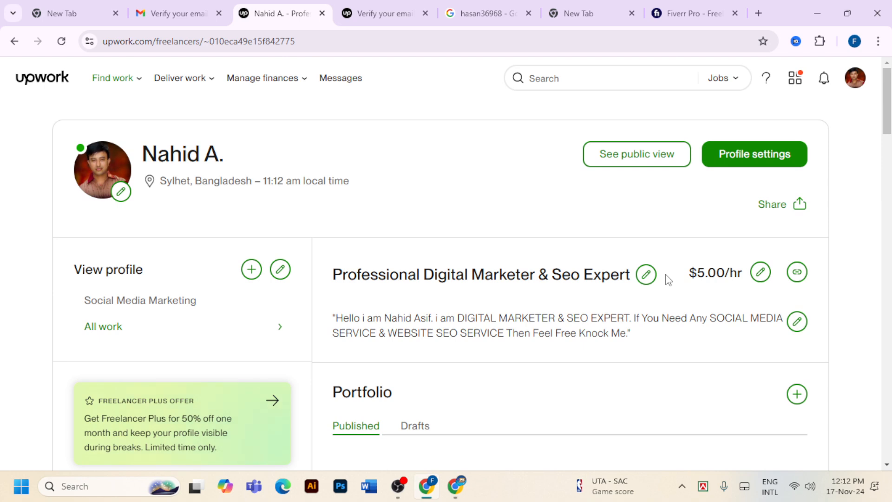
Scroll through the profile's Social Media Marketing overview and $5.00/hr details, then back to the top
scroll(503, 357, "down", 5)
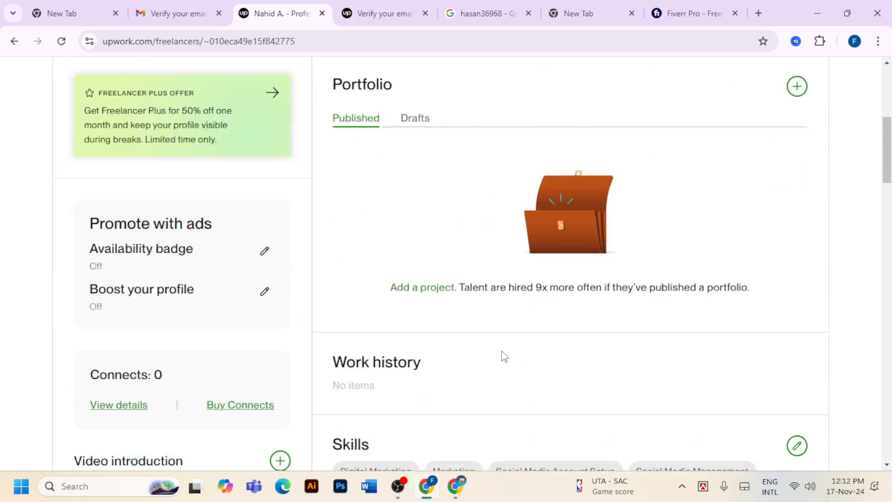
scroll(504, 357, "up", 5)
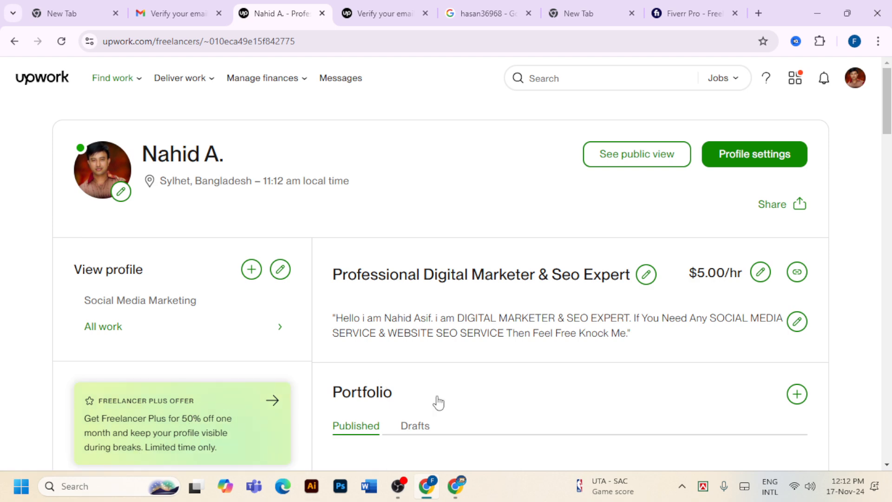
scroll(406, 349, "down", 2)
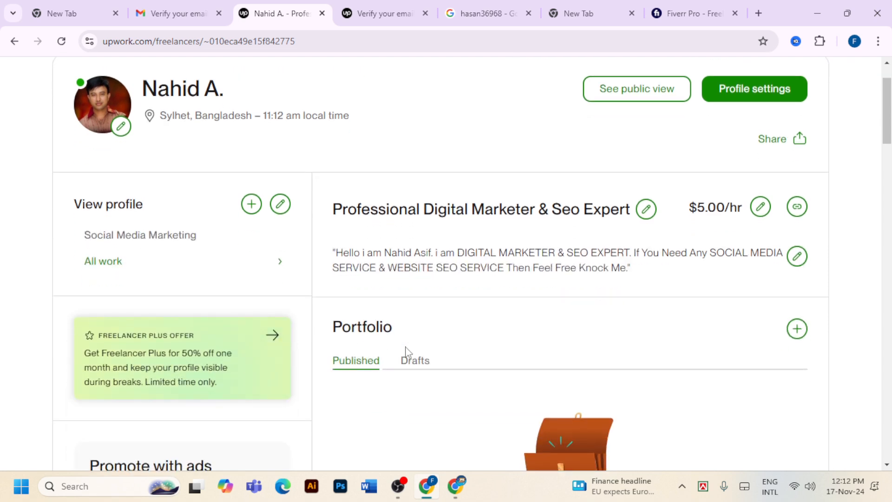
scroll(405, 349, "up", 2)
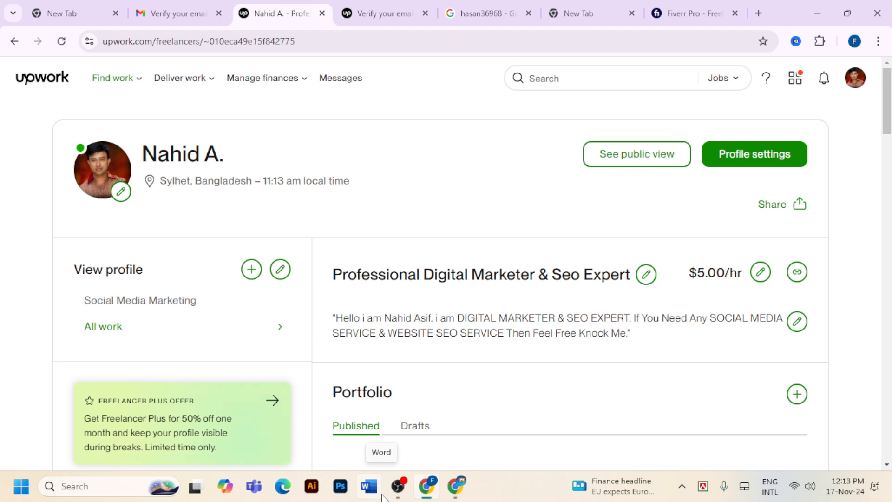
Bring OBS Studio to the front and press Stop Recording until the stop confirmation appears
mouse_move(398, 487)
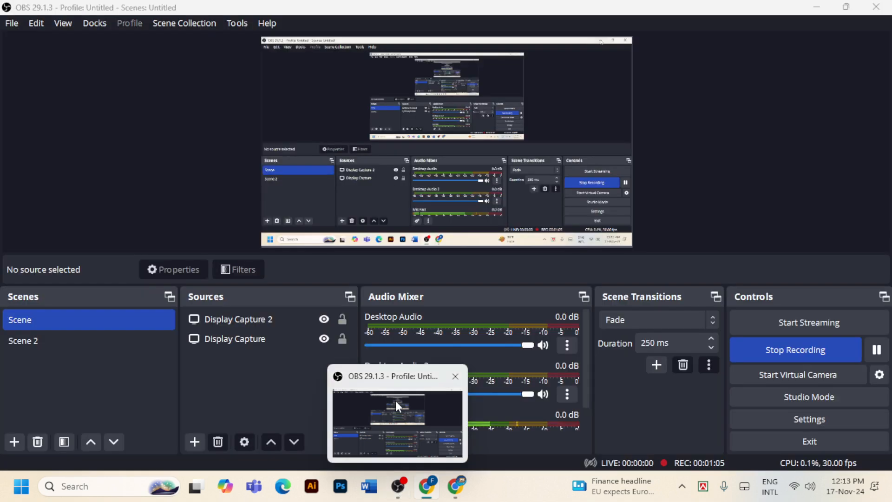
left_click(395, 401)
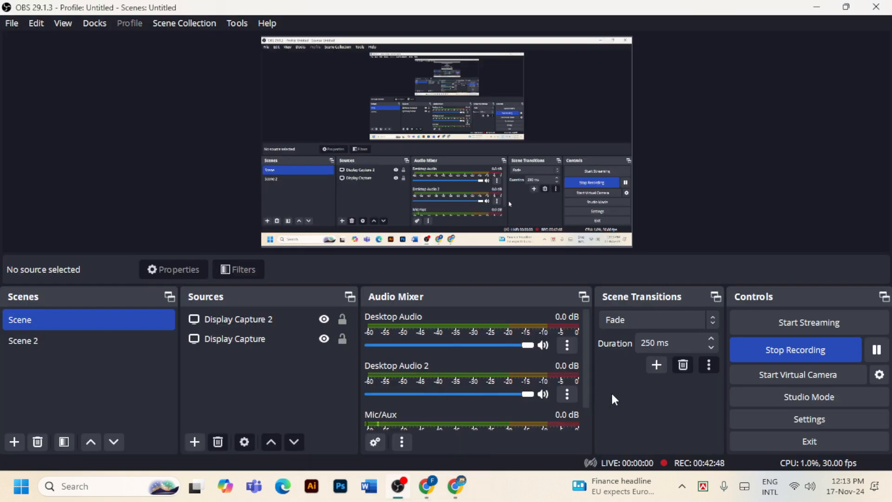
left_click(807, 352)
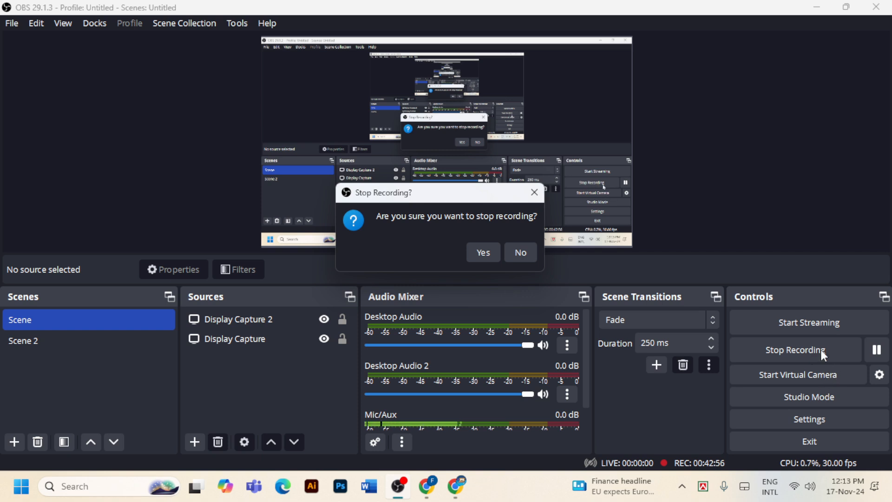
left_click(812, 354)
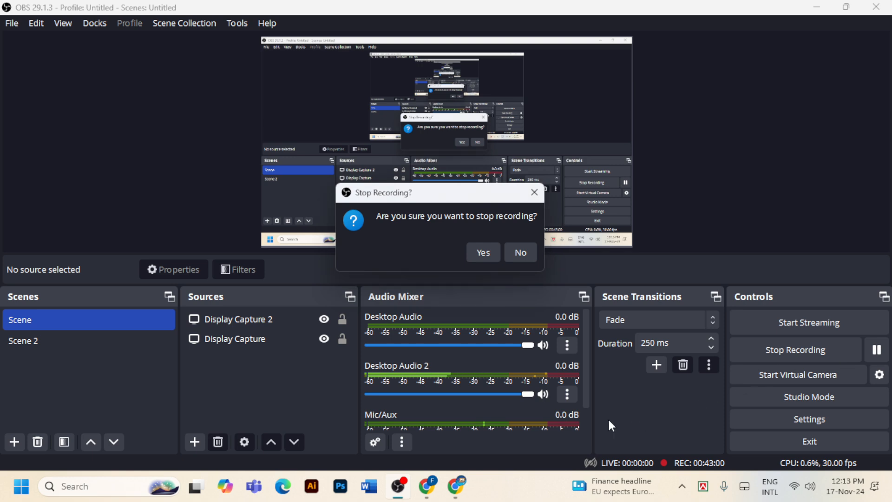
left_click(788, 349)
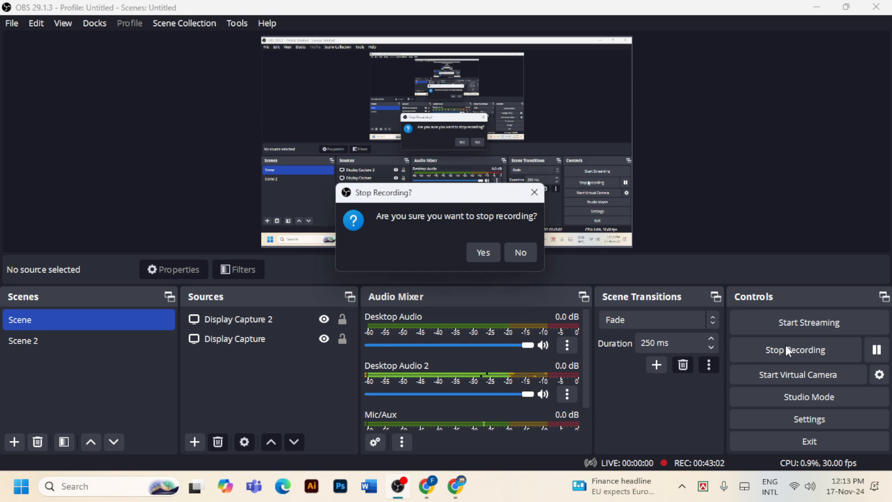